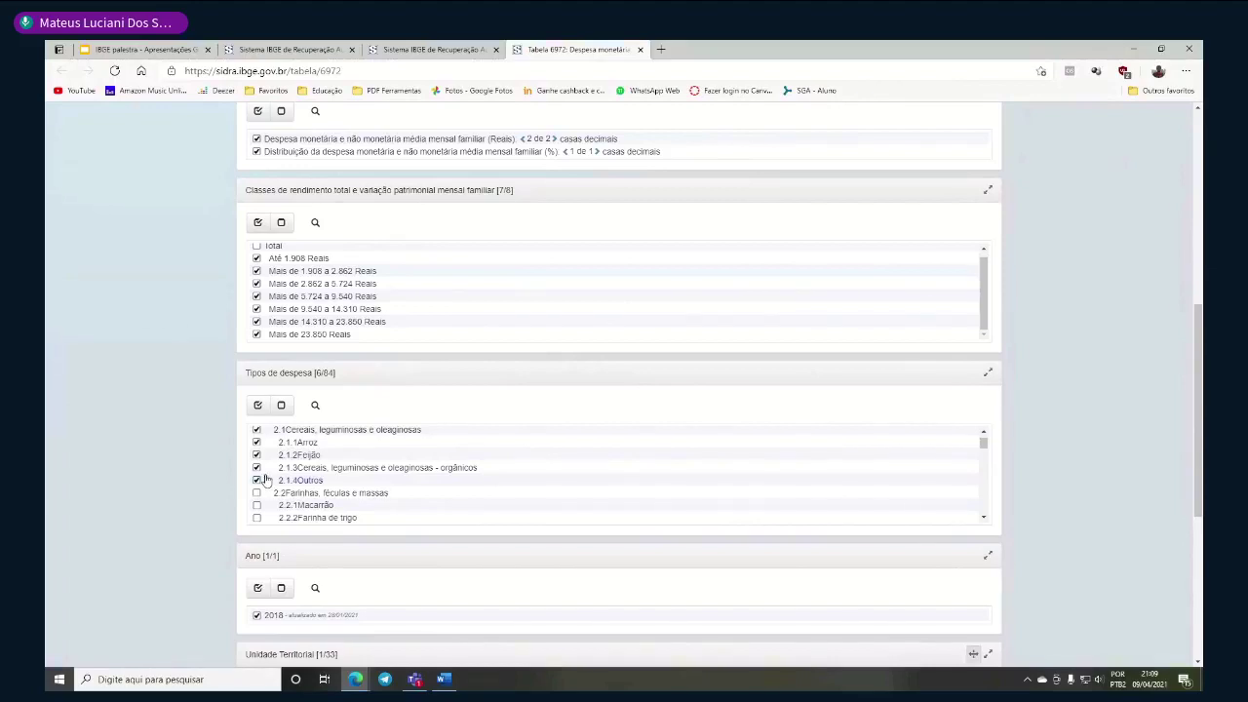
Add the expense type 2.2 Farinhas, féculas e massas to the Table 6972 selection
click(256, 494)
scroll(259, 495, down, 1)
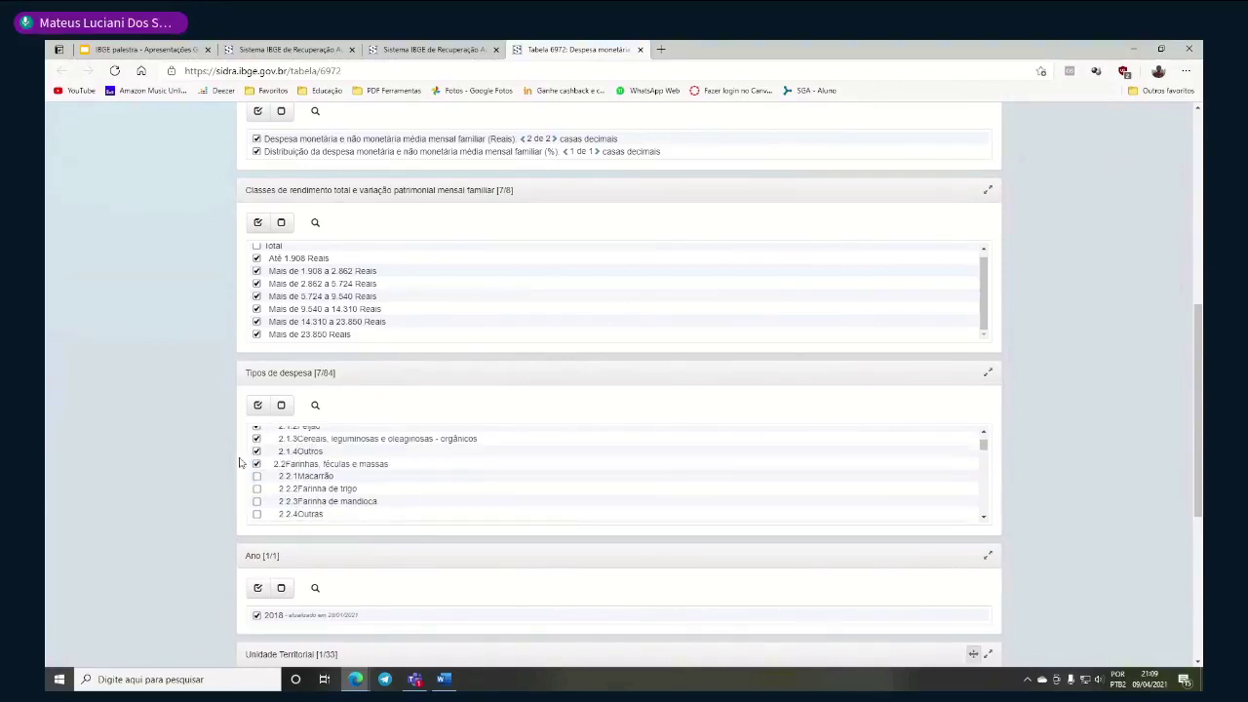
scroll(239, 465, down, 2)
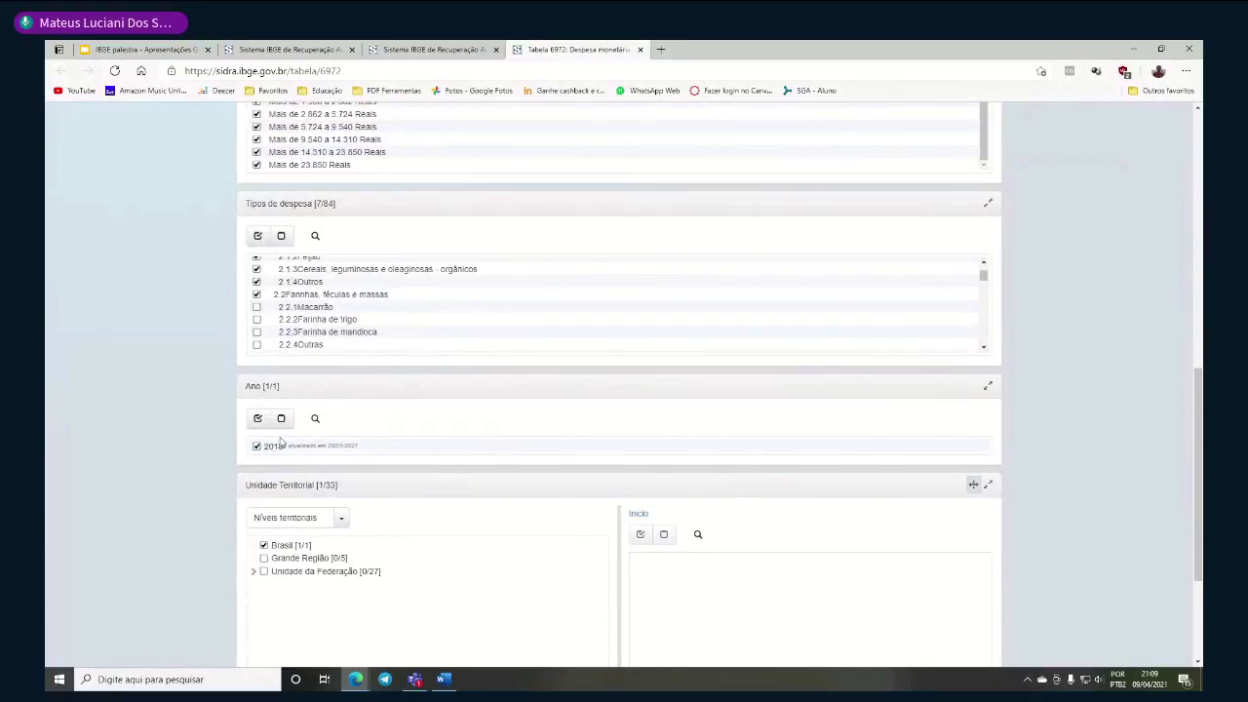
Consult the POF tables list for the 2017-2018 and 2008-2009 editions, returning to the Table 6972 setup
click(434, 49)
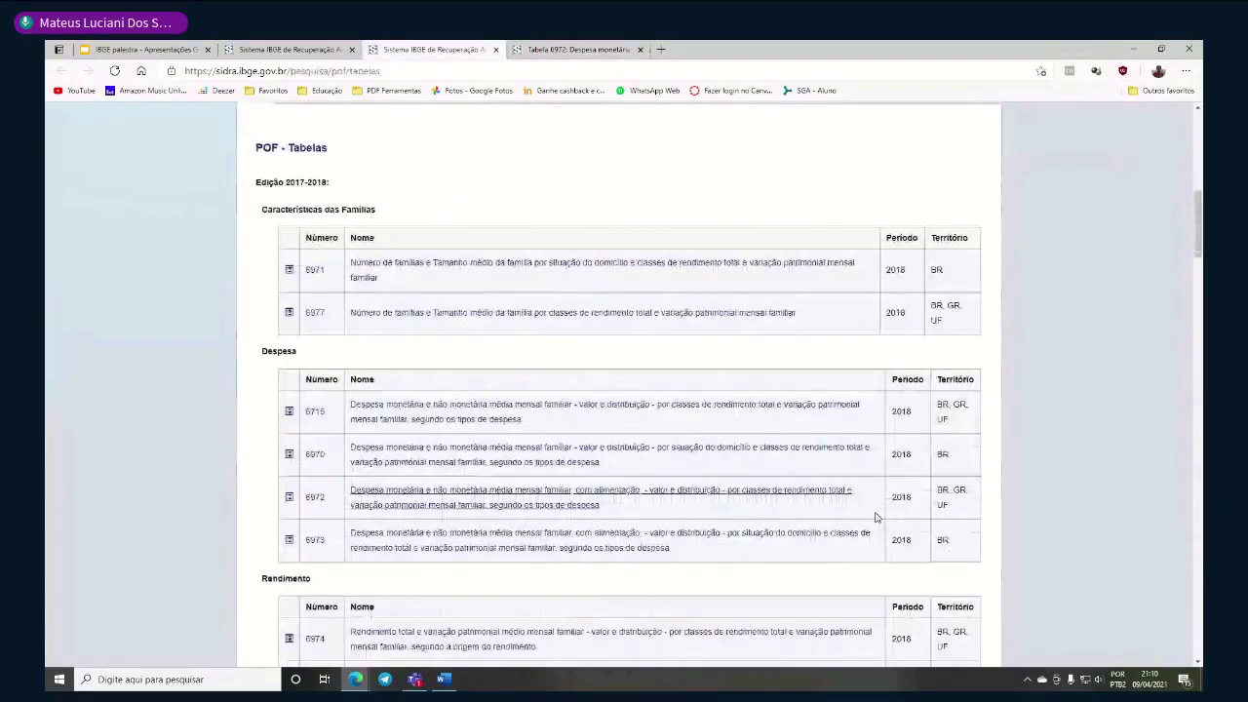
scroll(875, 518, down, 3)
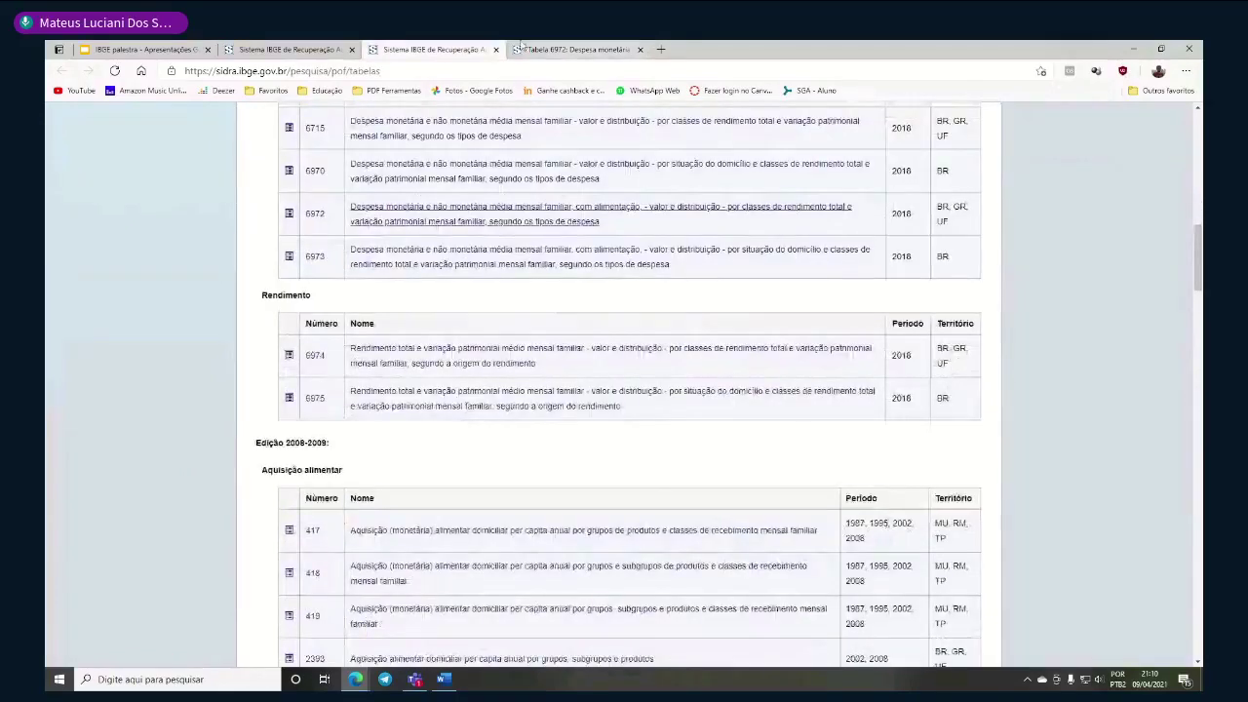
click(578, 49)
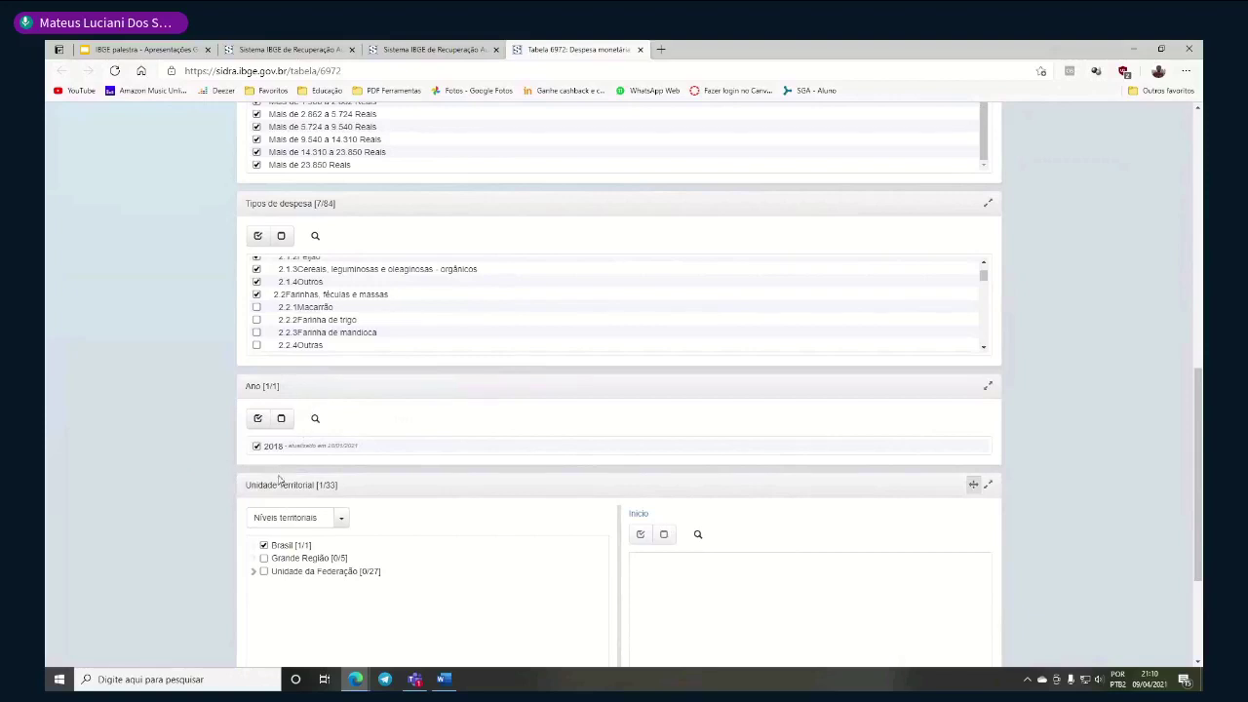
Select every Unidade da Federação as a territorial unit, keeping Brasil included
scroll(301, 518, down, 1)
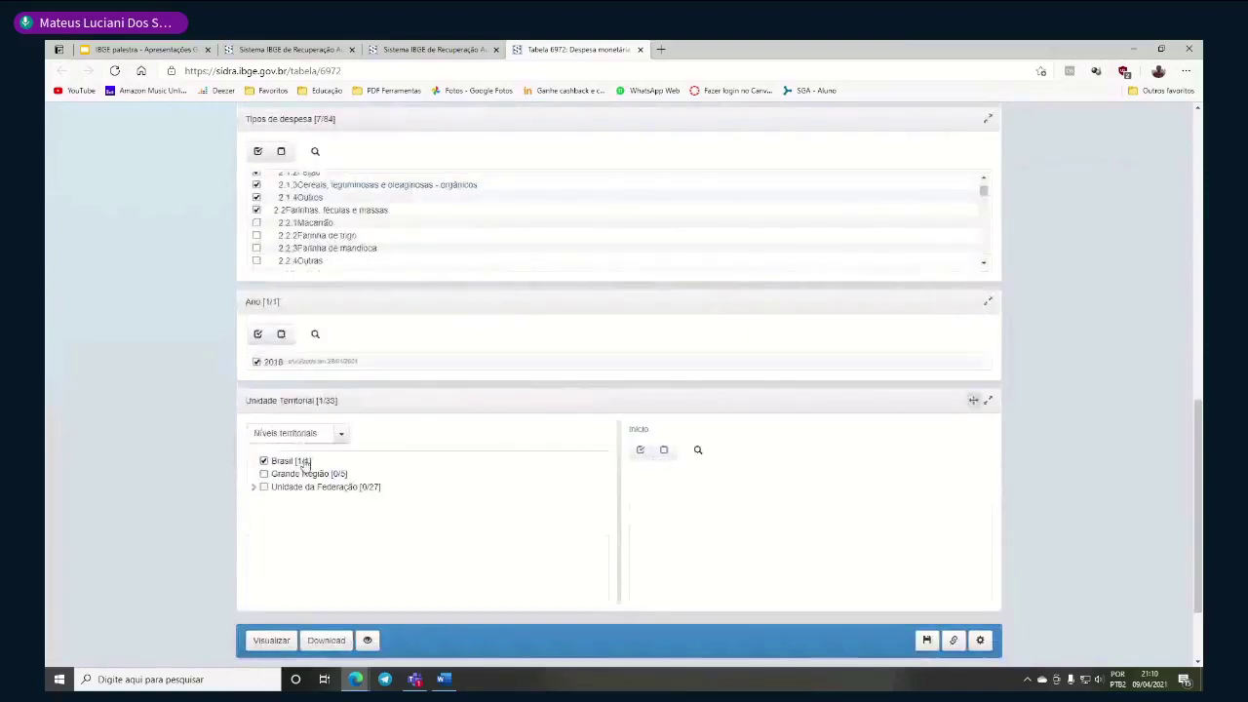
click(304, 462)
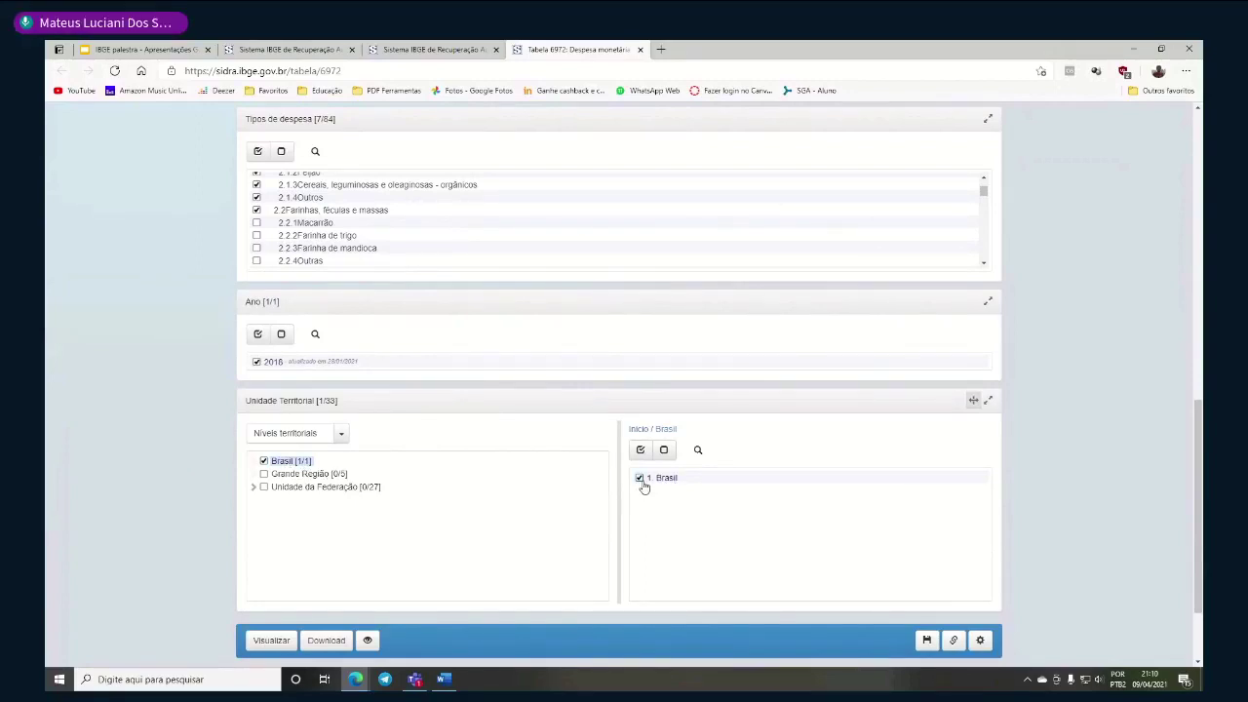
click(353, 490)
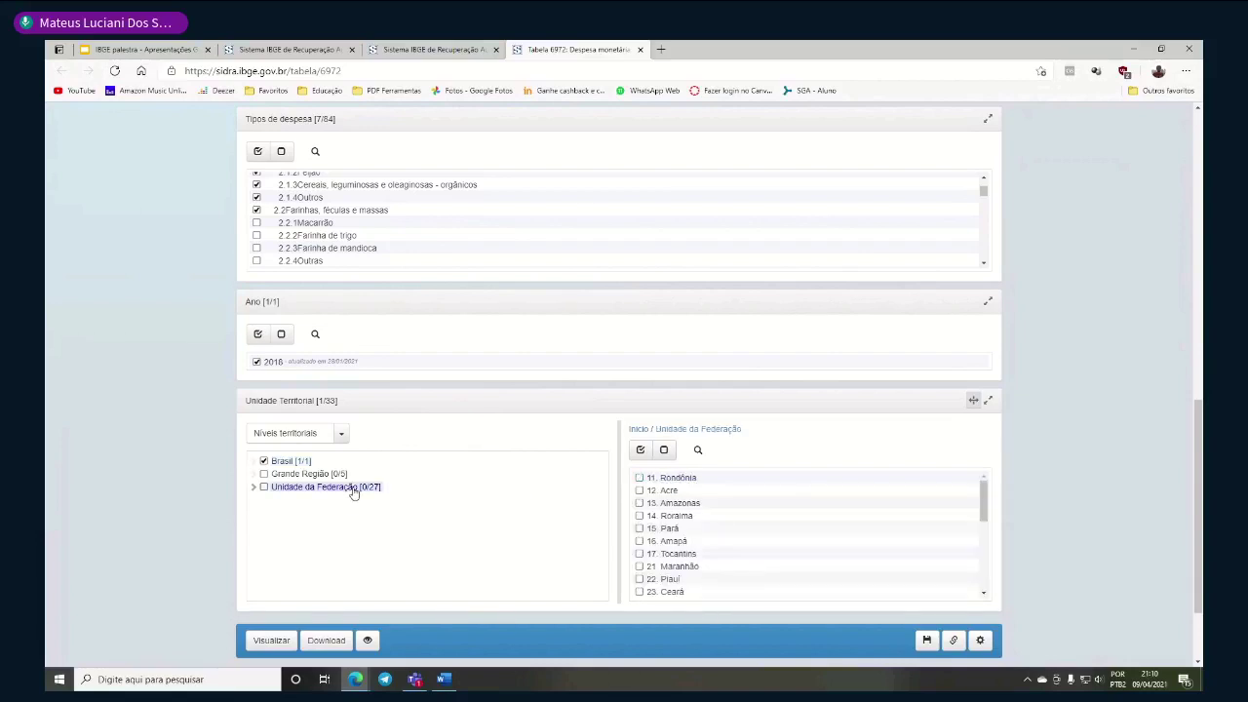
scroll(674, 524, down, 3)
scroll(677, 526, down, 3)
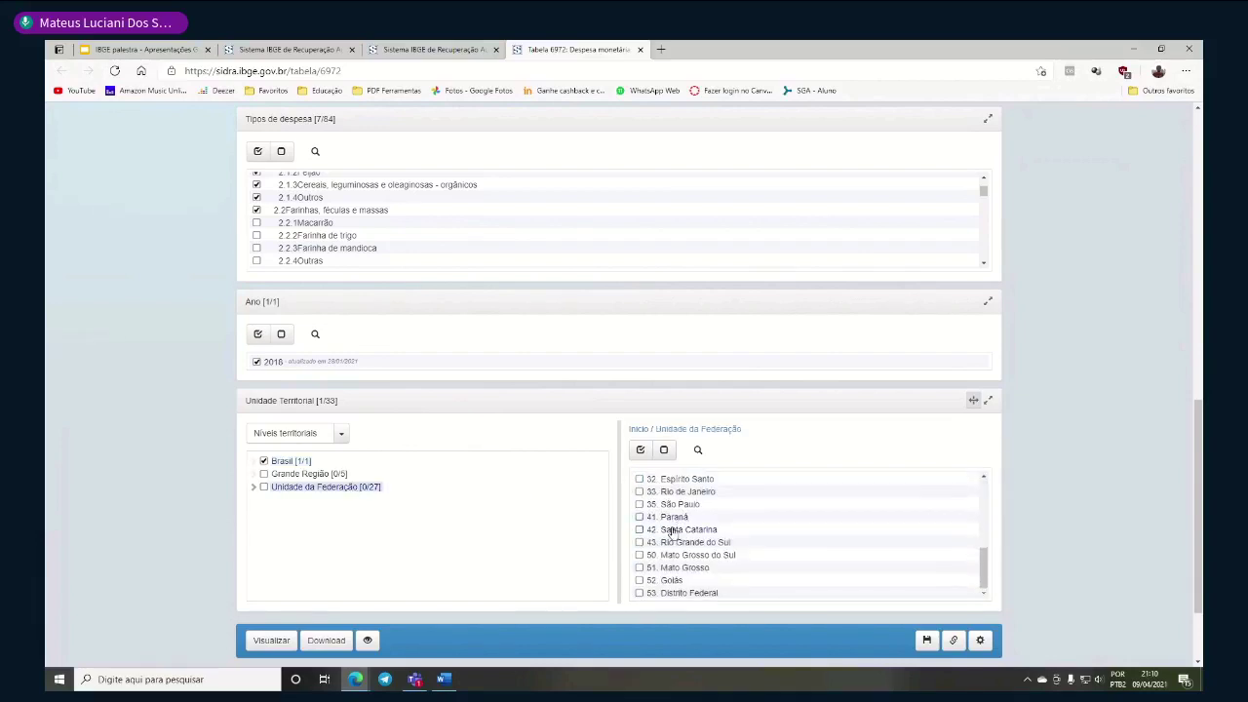
scroll(656, 557, up, 6)
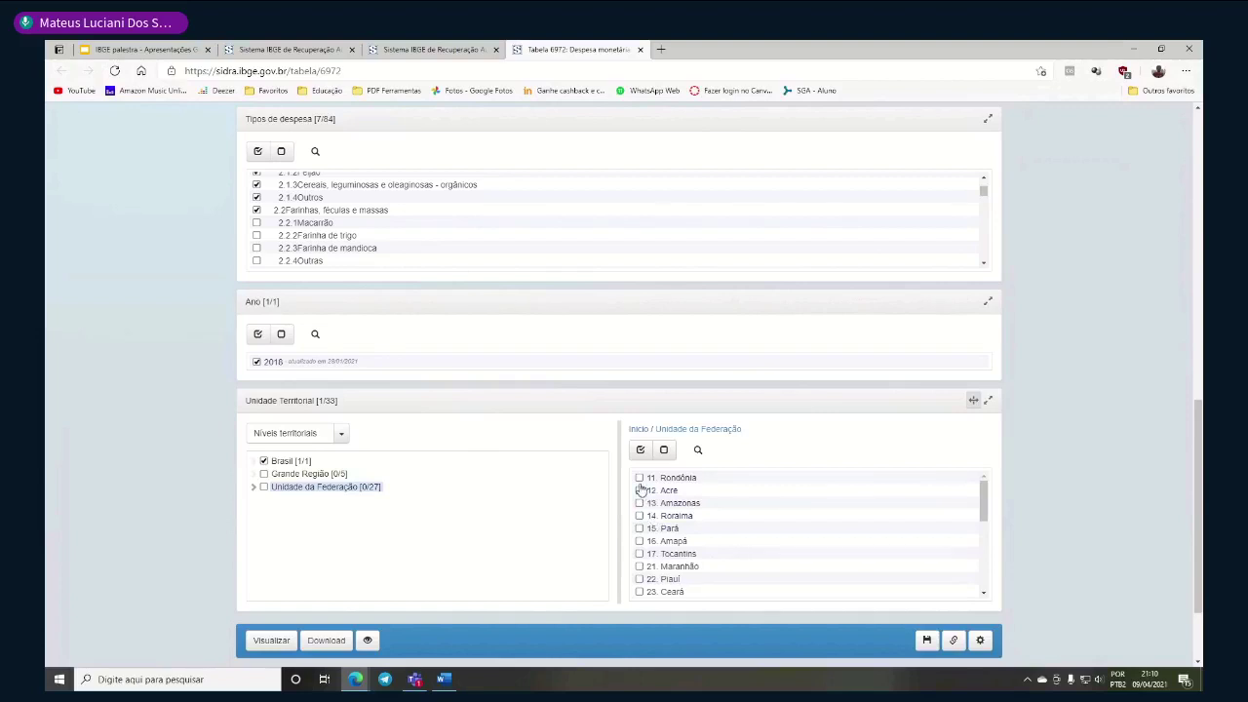
click(640, 478)
click(640, 491)
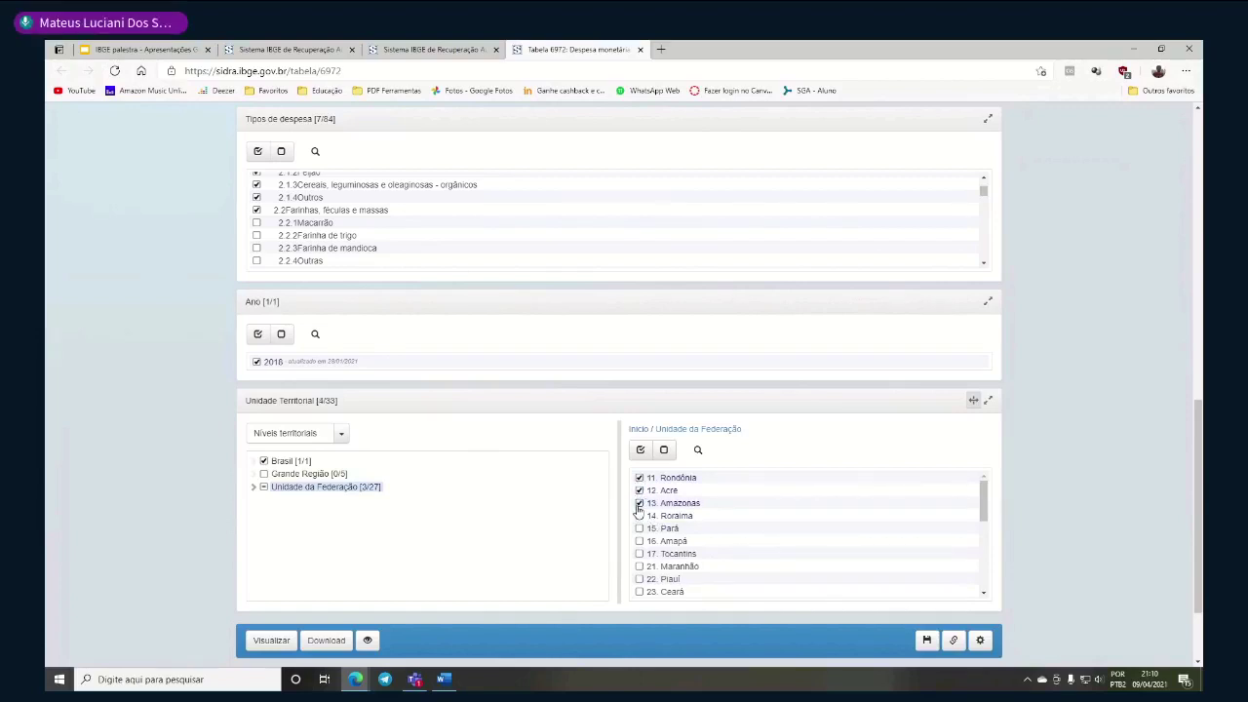
click(640, 450)
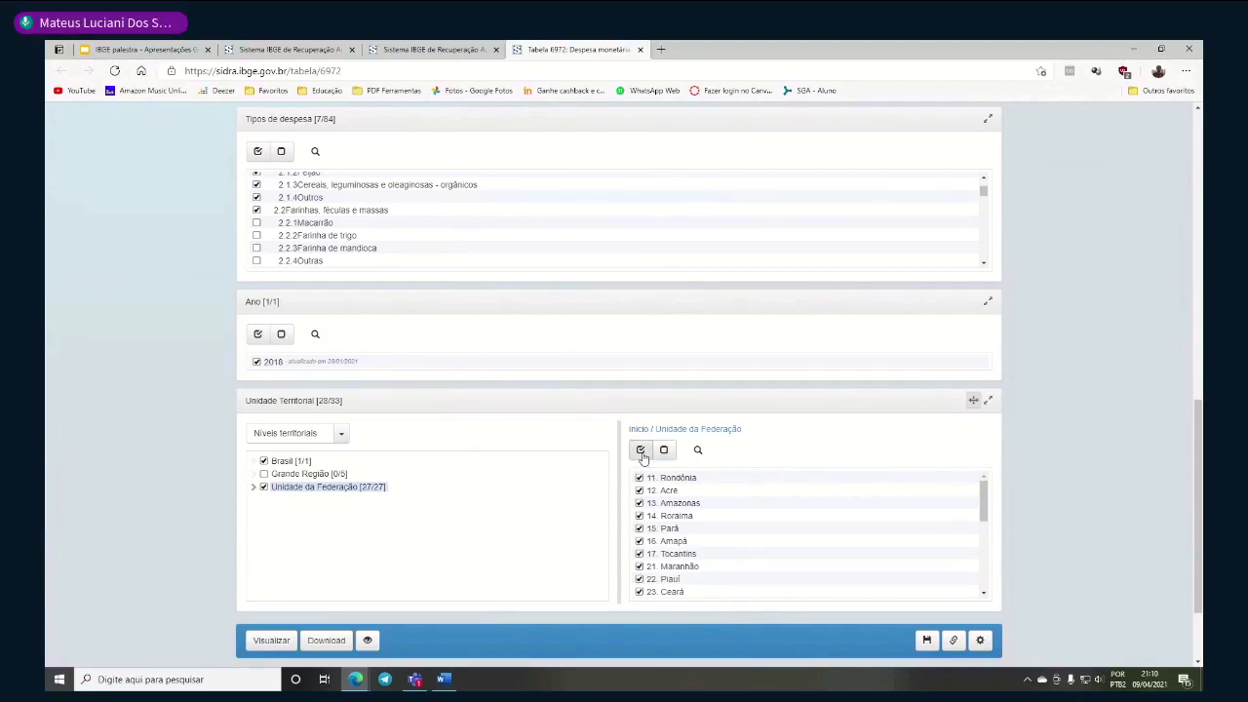
Generate the on-screen results of Table 6972 from the chosen variables, income classes, expense types and territories
scroll(683, 527, down, 3)
scroll(687, 528, down, 2)
scroll(413, 546, down, 2)
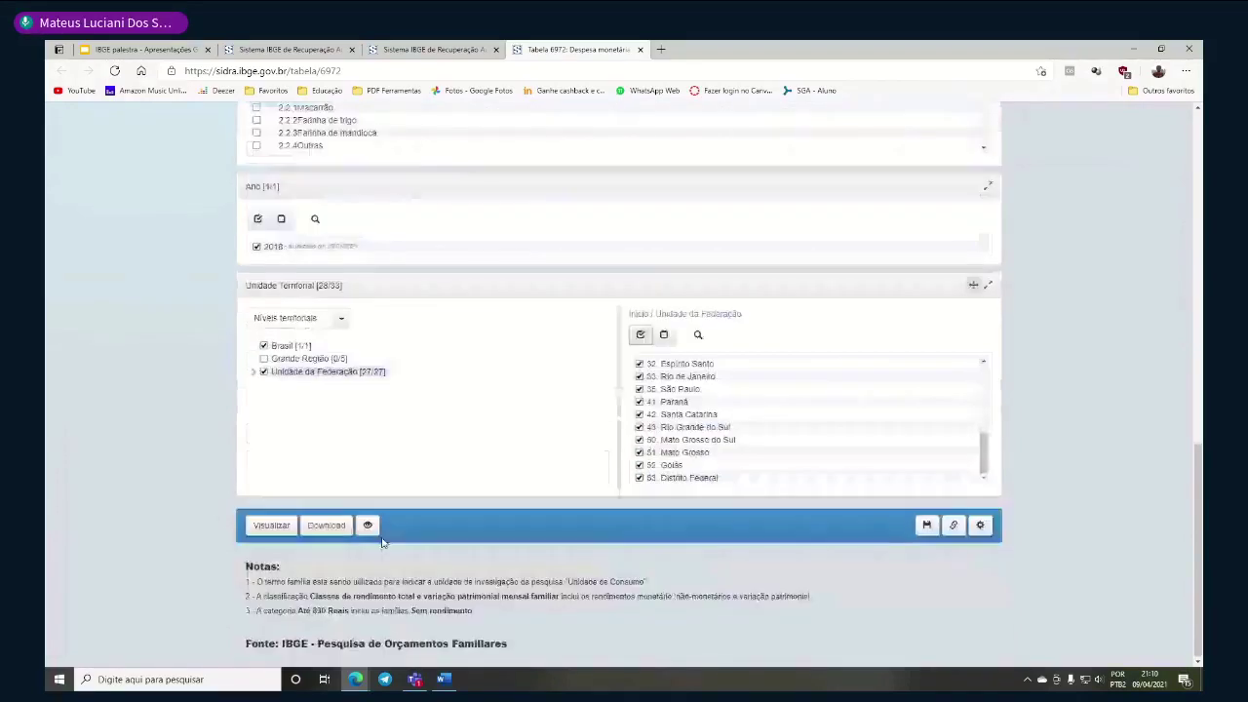
click(269, 525)
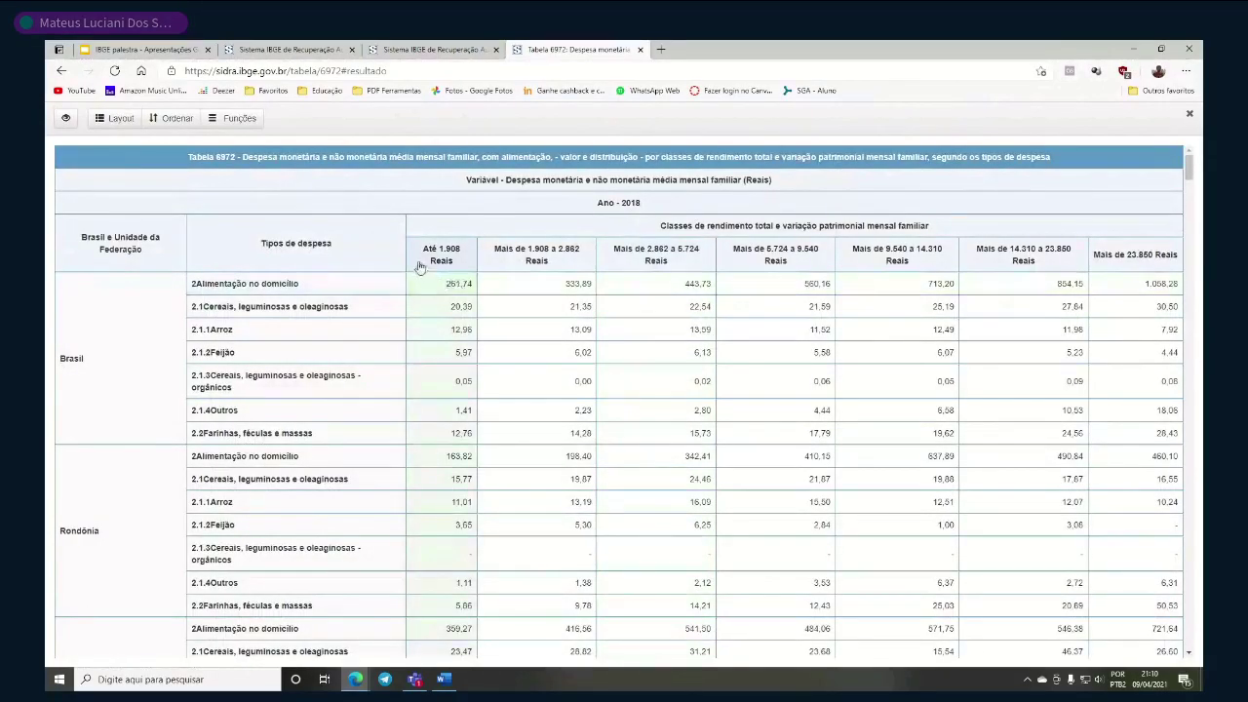
Examine average monthly family food spending in Reais by income class for Brasil and the individual states
scroll(458, 273, down, 6)
scroll(488, 265, up, 6)
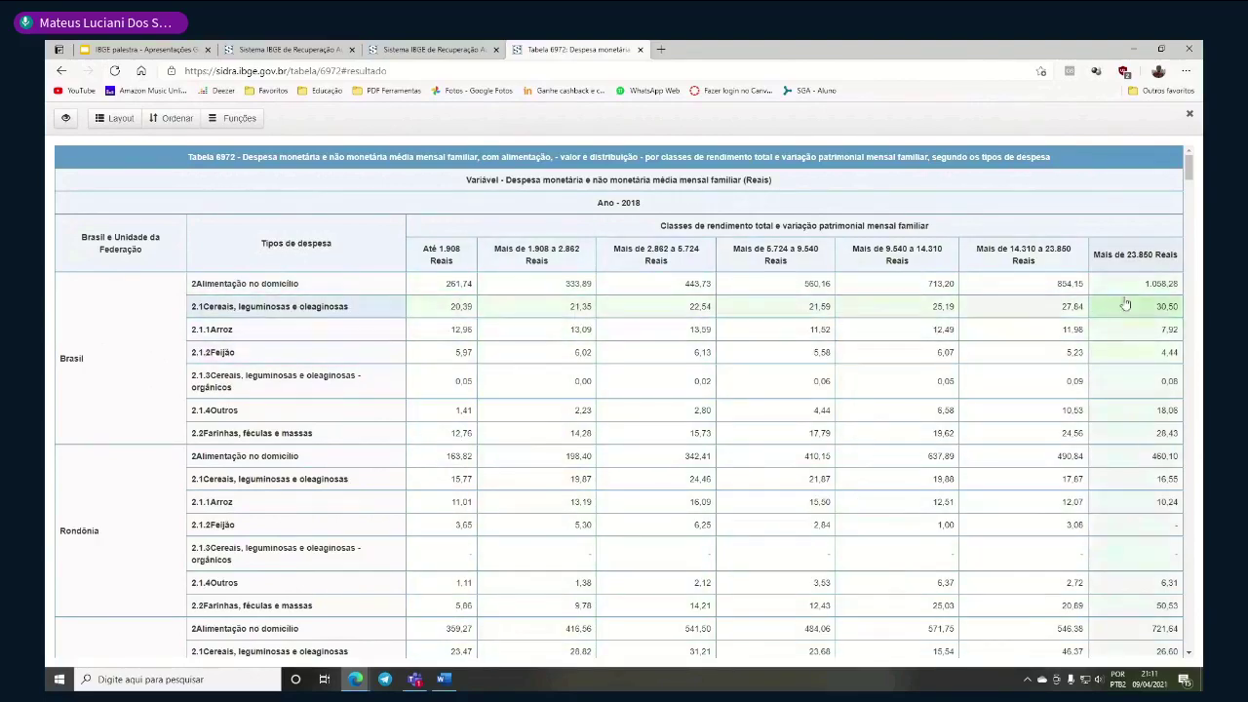
scroll(1096, 322, down, 8)
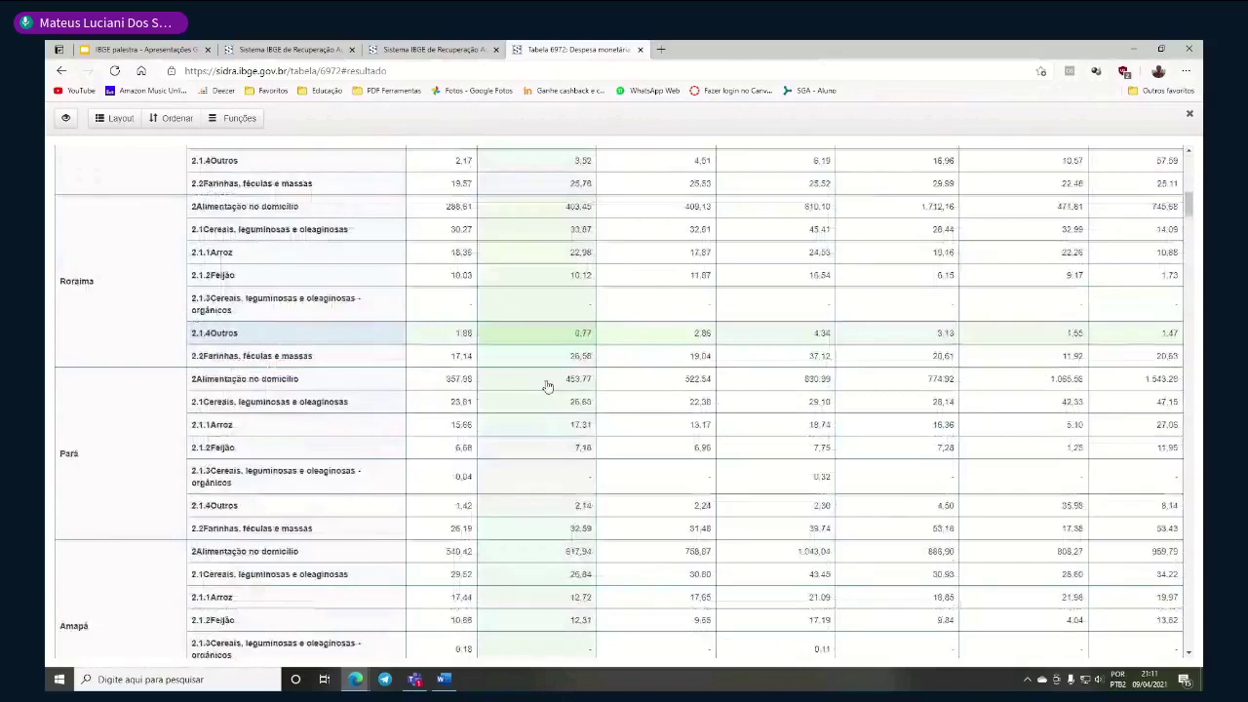
scroll(100, 293, down, 20)
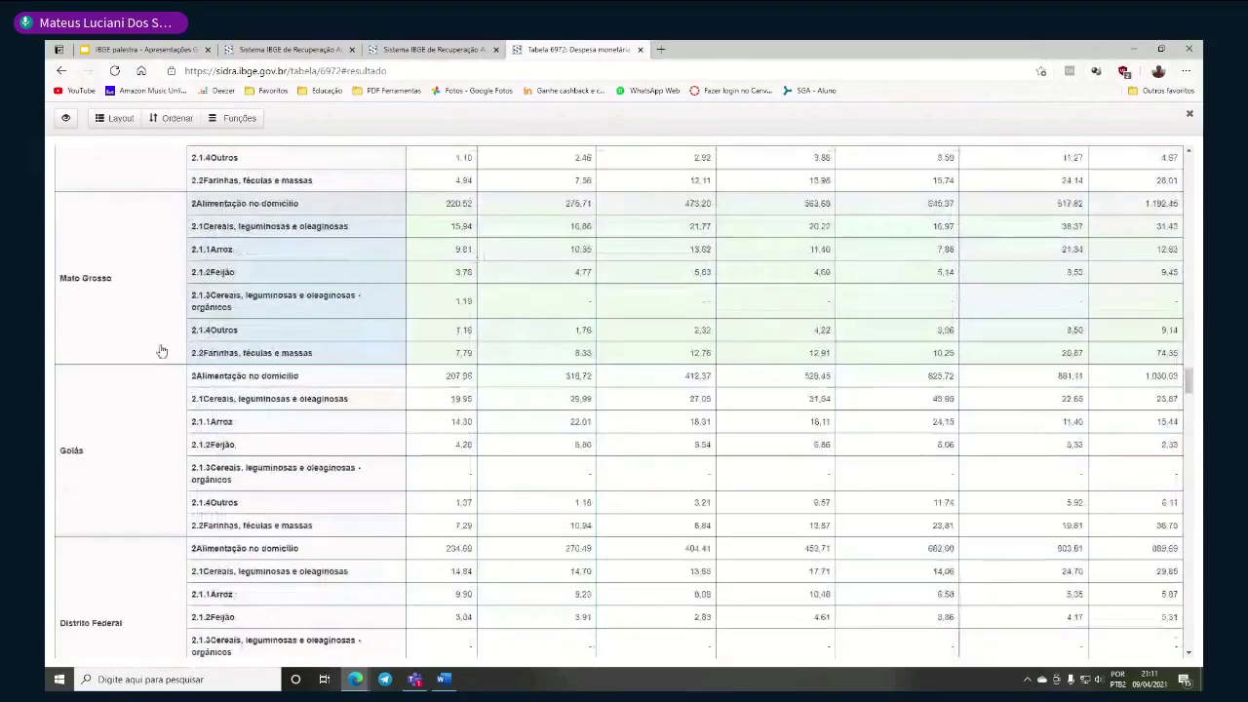
Examine the percentage distribution of food spending by state and income class, through to the closing notes
scroll(243, 304, down, 5)
scroll(243, 304, up, 1)
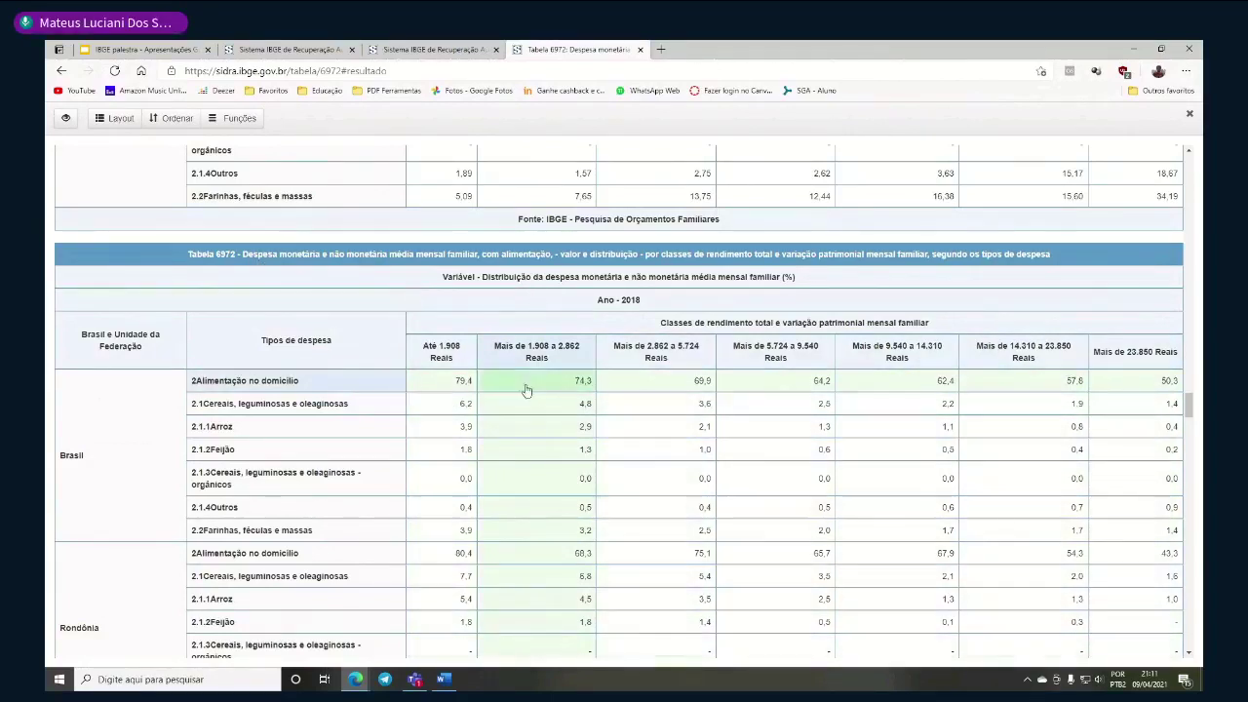
scroll(498, 386, down, 3)
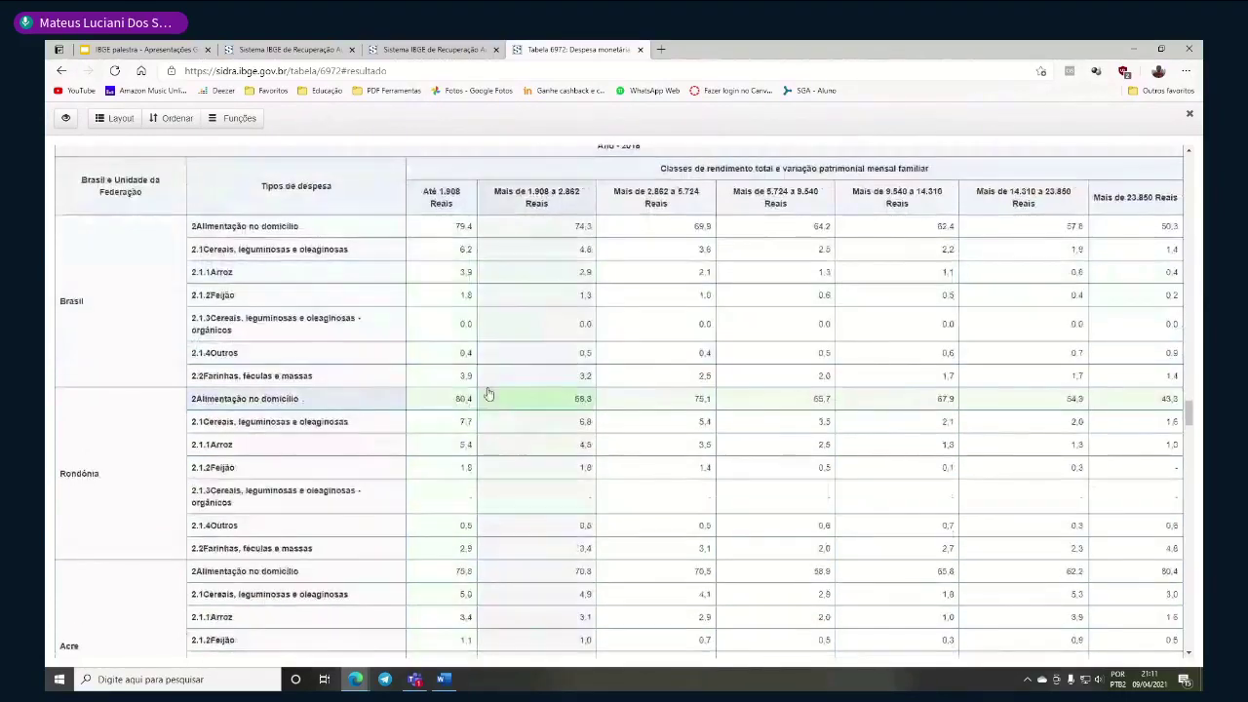
scroll(539, 386, down, 2)
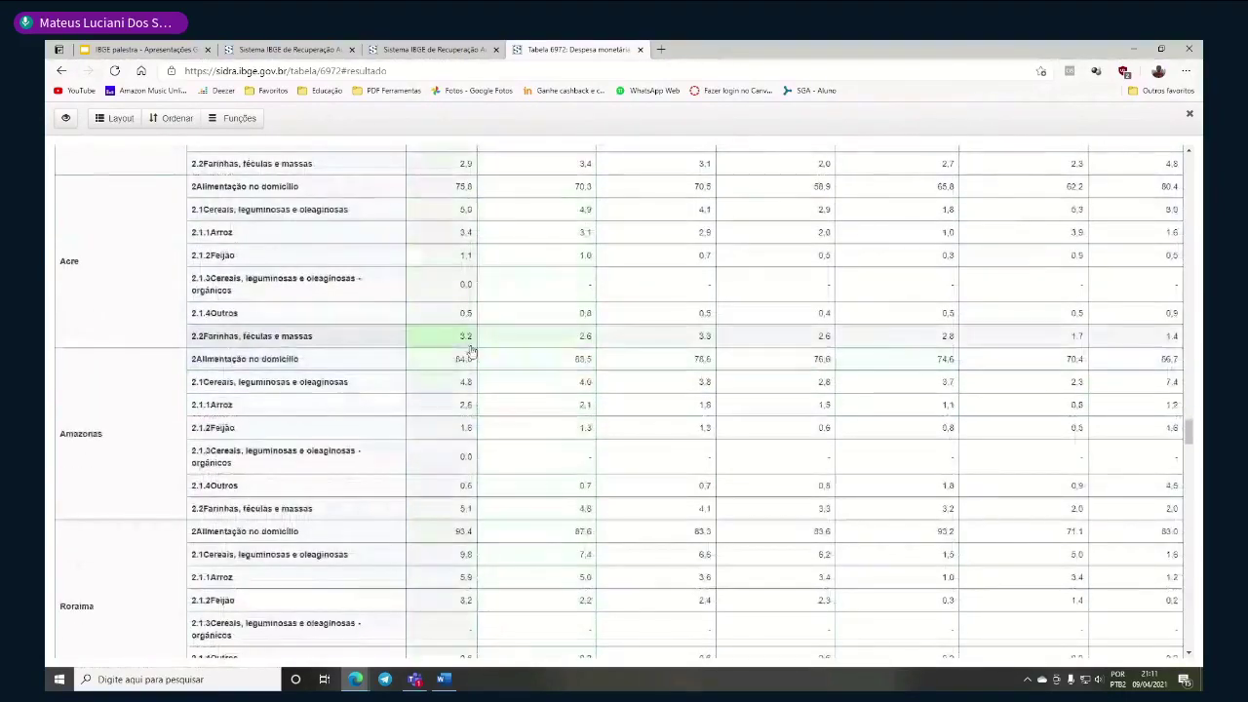
scroll(471, 373, down, 2)
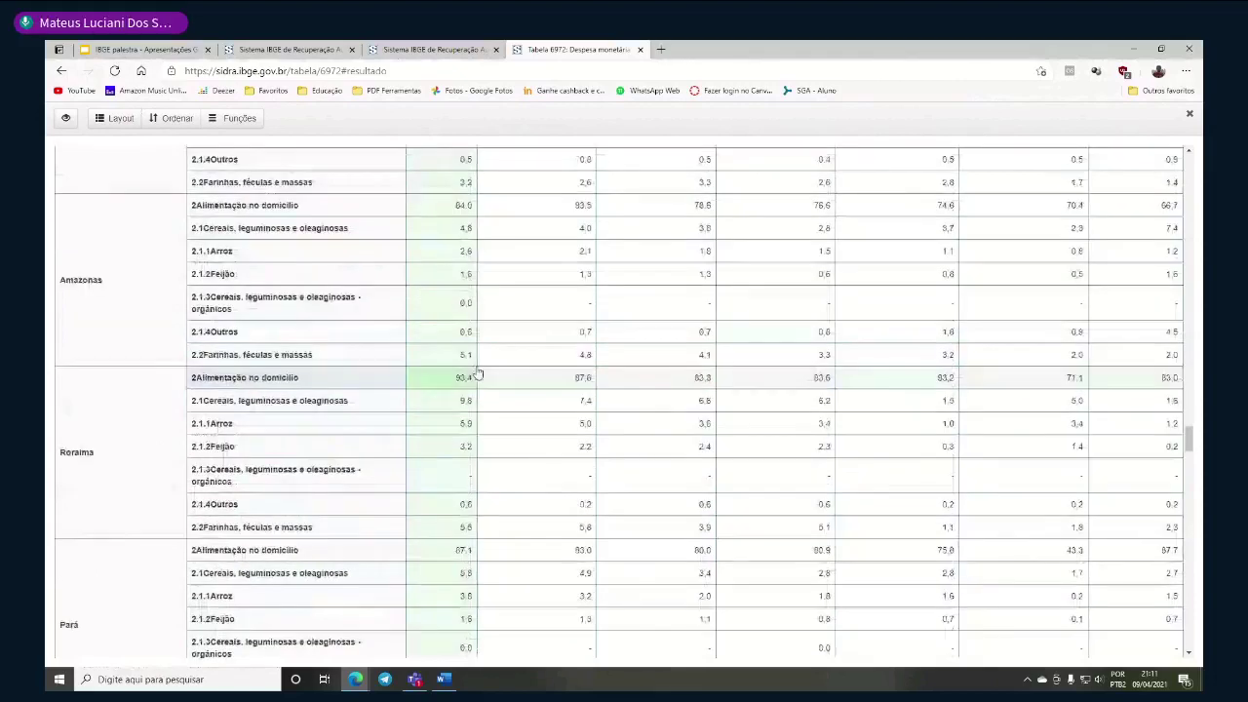
scroll(392, 324, up, 5)
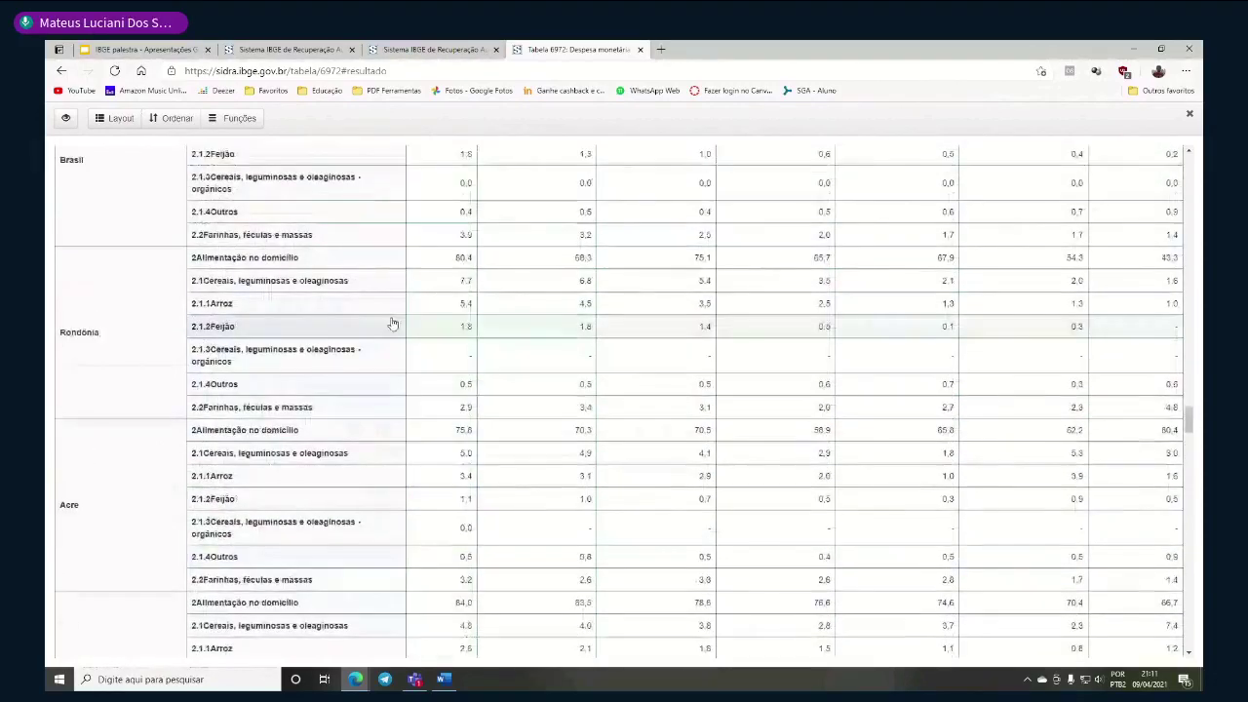
scroll(392, 324, up, 3)
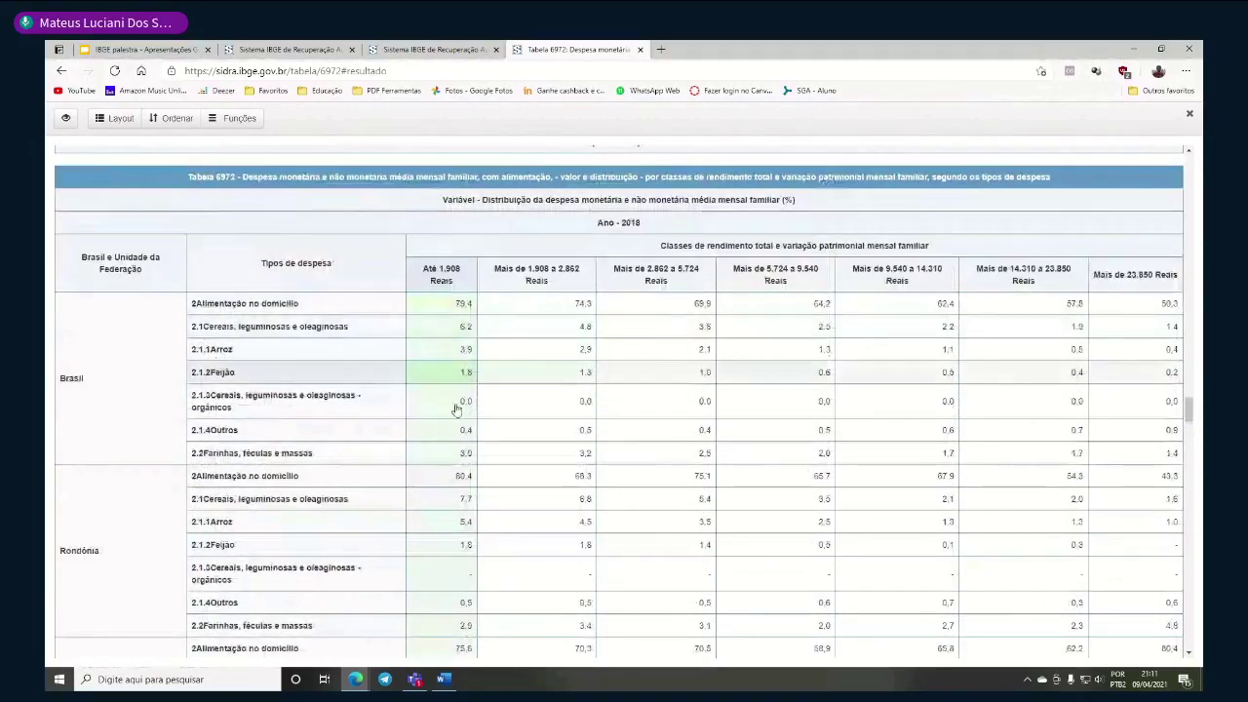
scroll(458, 349, down, 8)
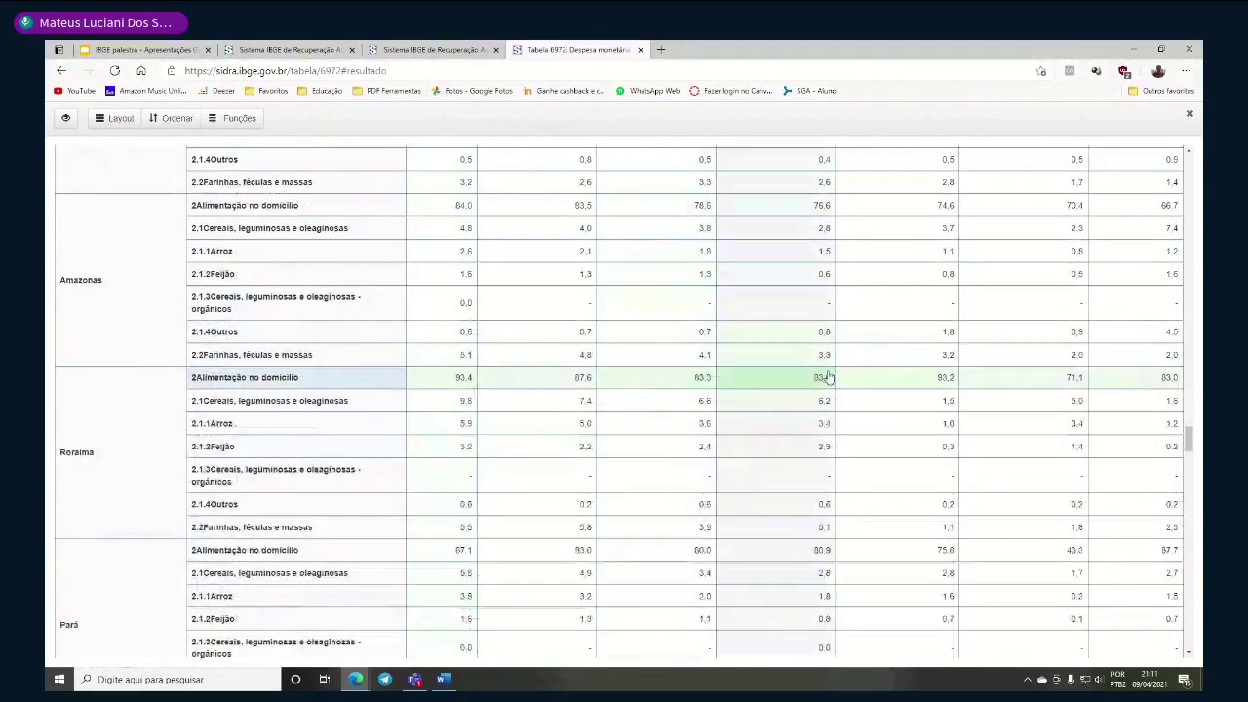
scroll(866, 389, up, 2)
scroll(203, 323, down, 5)
key(End)
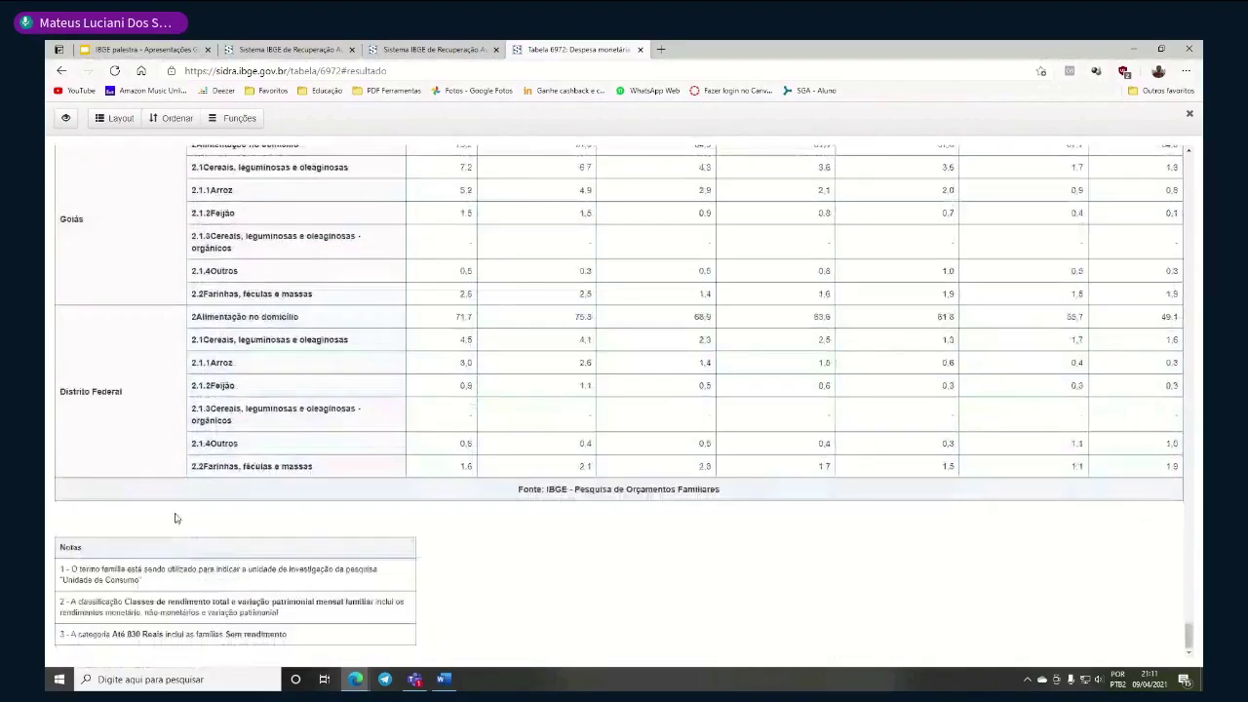
scroll(332, 278, up, 20)
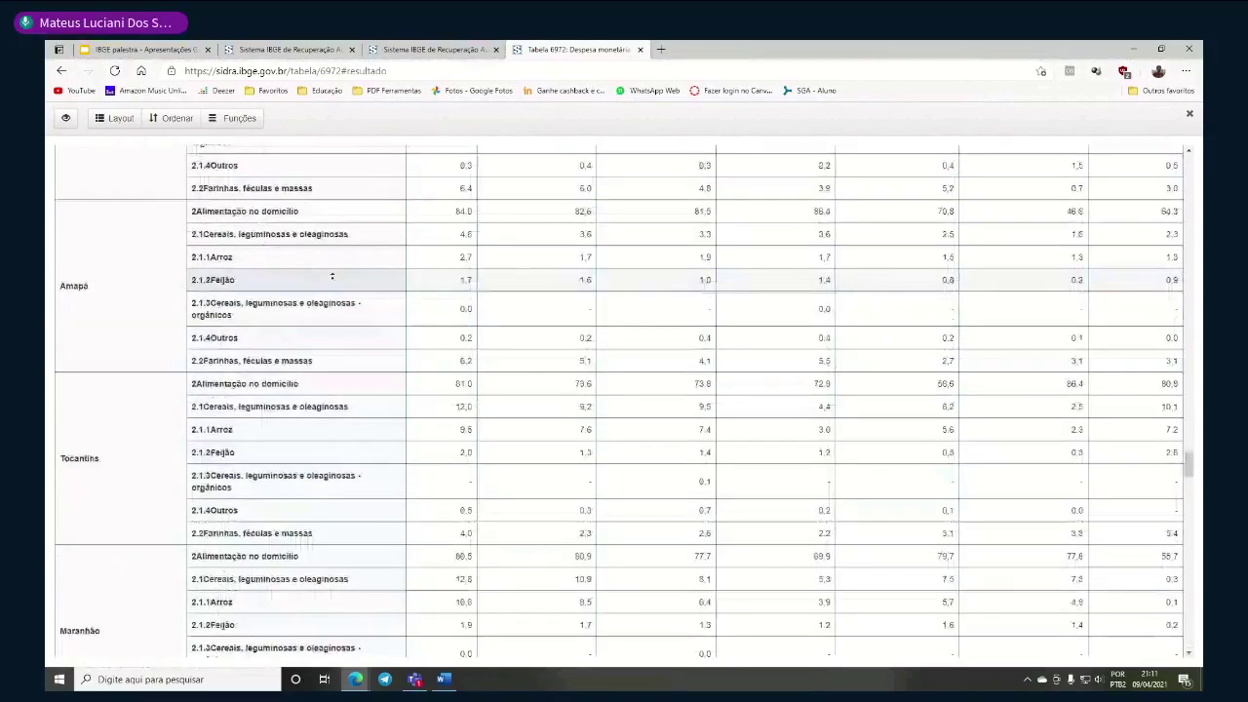
scroll(331, 278, up, 12)
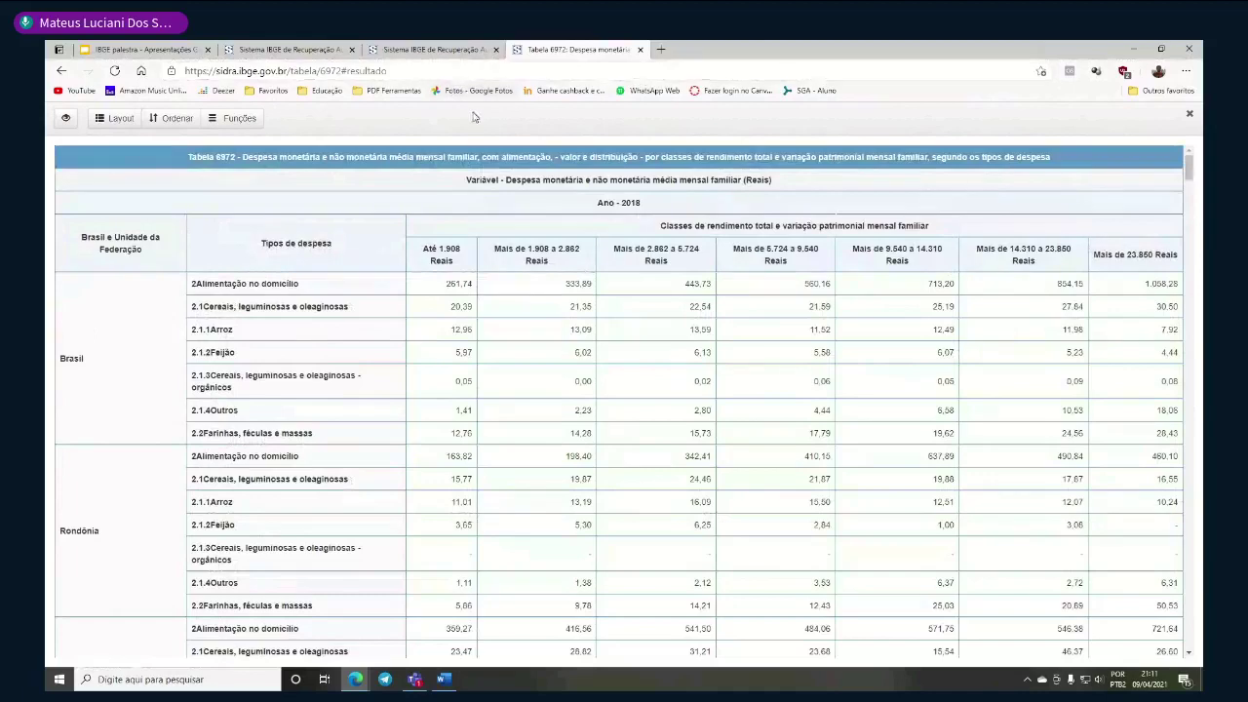
Revisit the POF tables list, and review the Table 6972 results from start to end
click(442, 48)
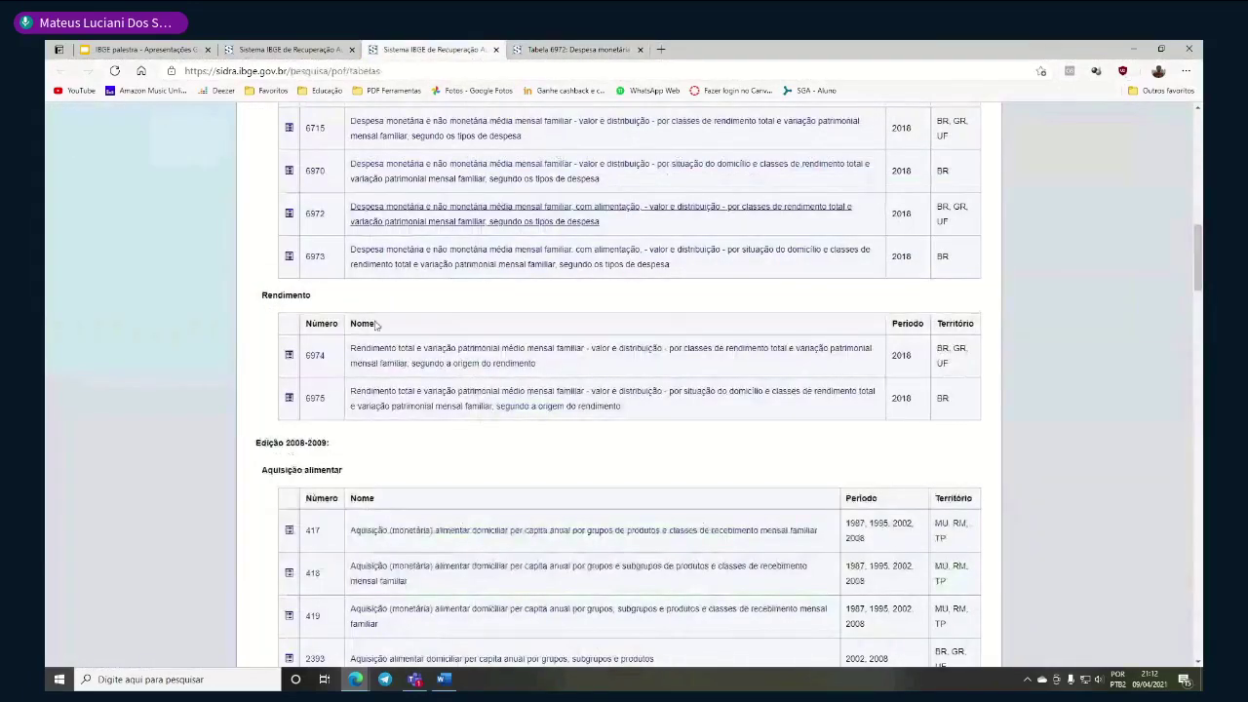
click(531, 234)
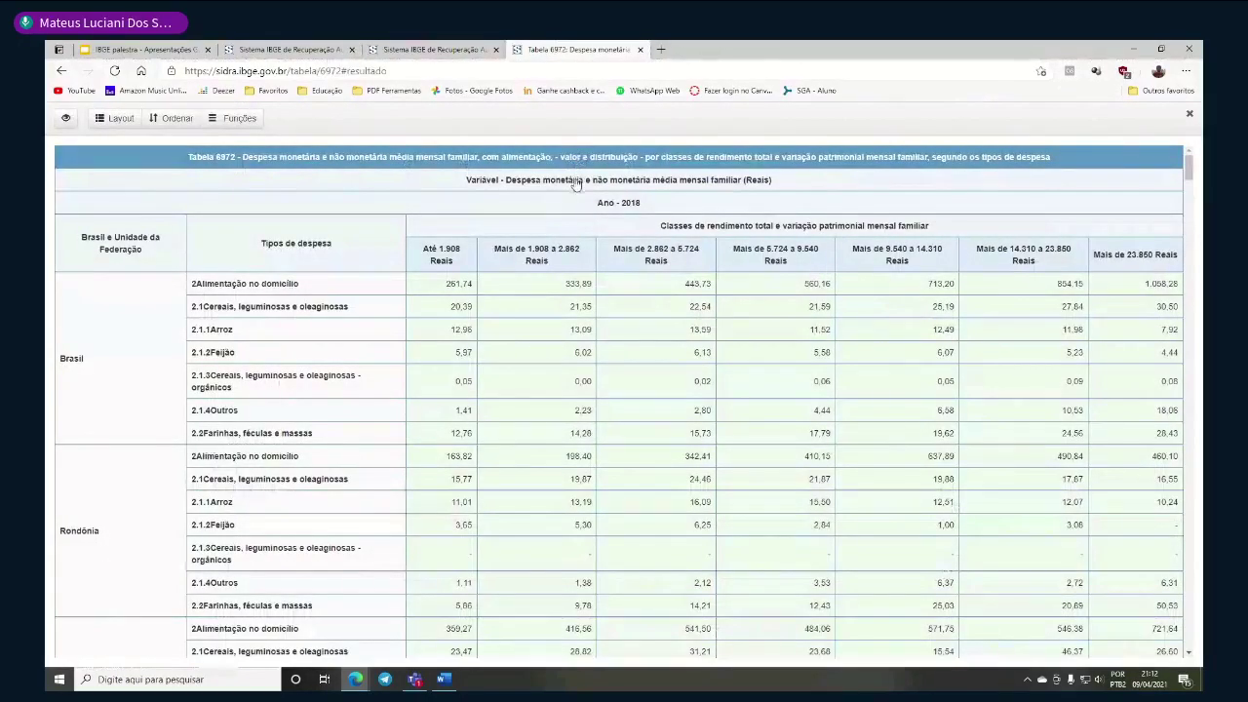
scroll(574, 190, down, 14)
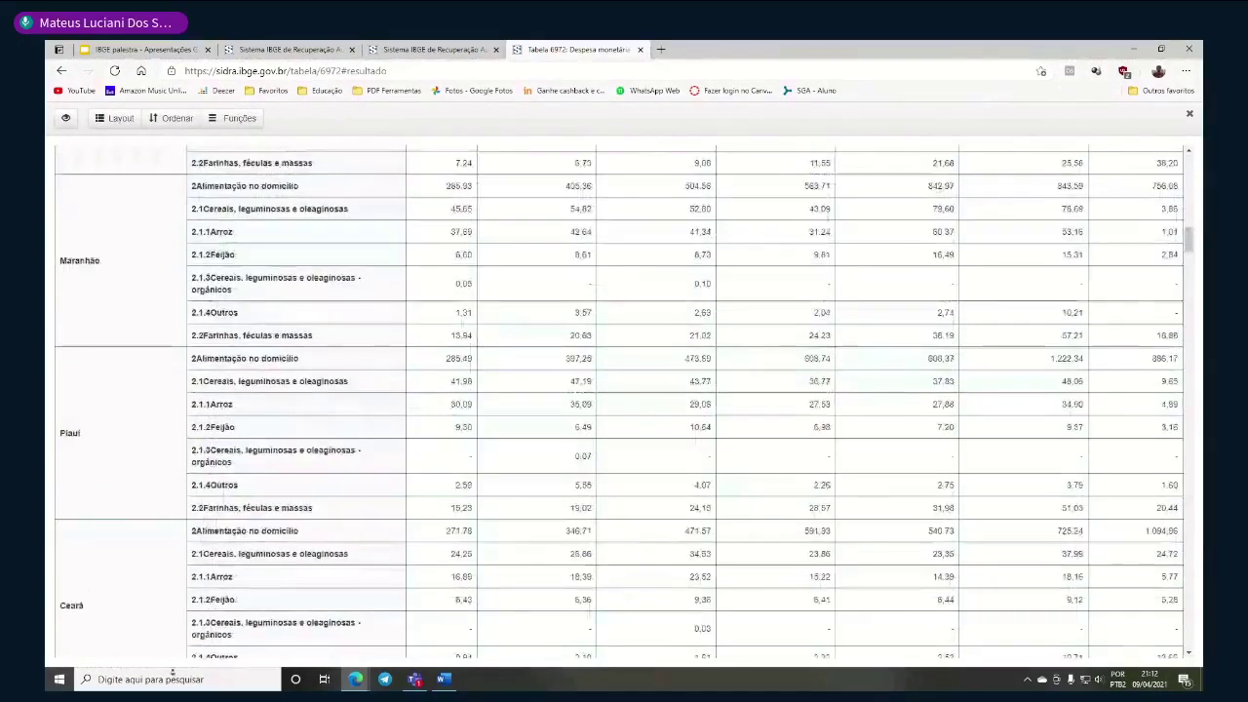
scroll(530, 591, down, 15)
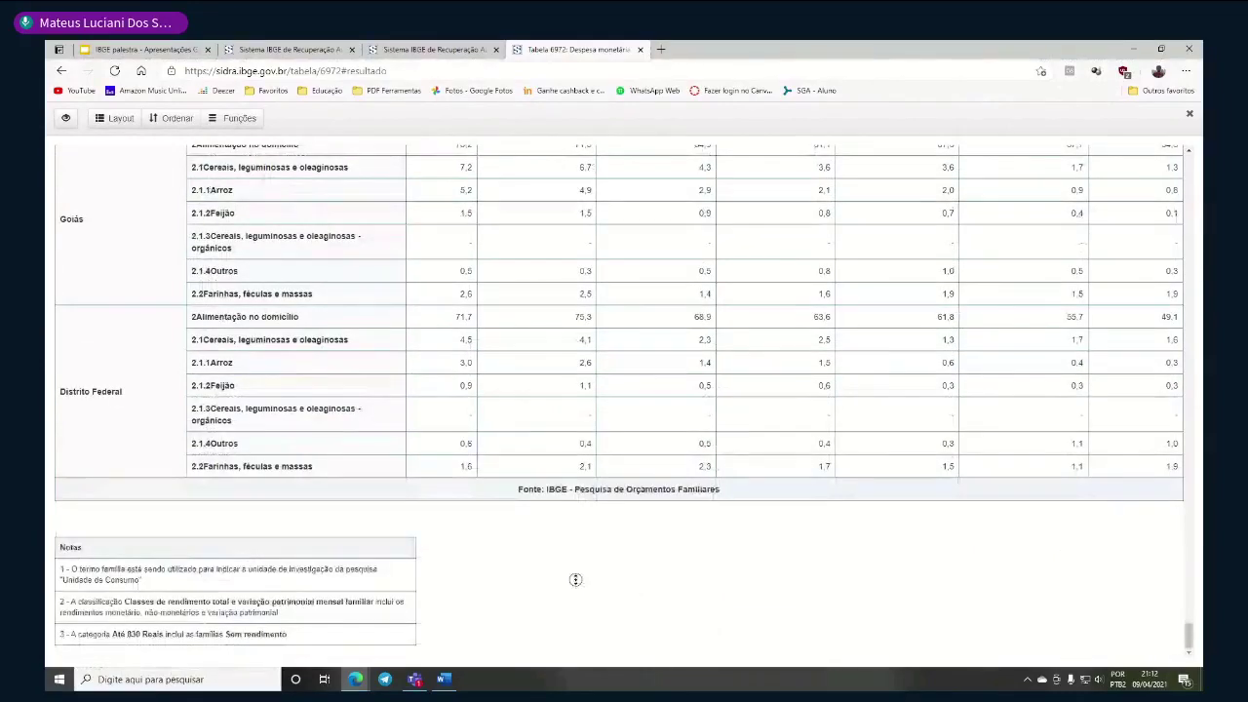
scroll(575, 580, up, 1)
scroll(525, 458, up, 20)
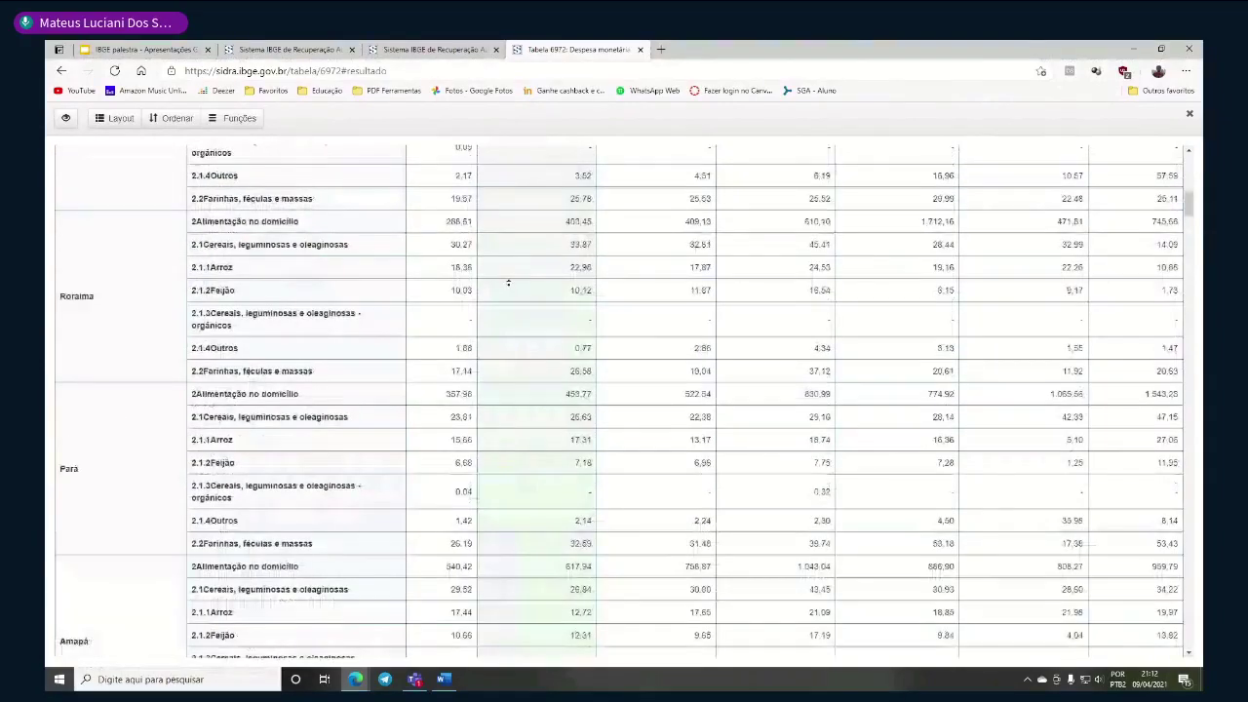
scroll(508, 283, up, 10)
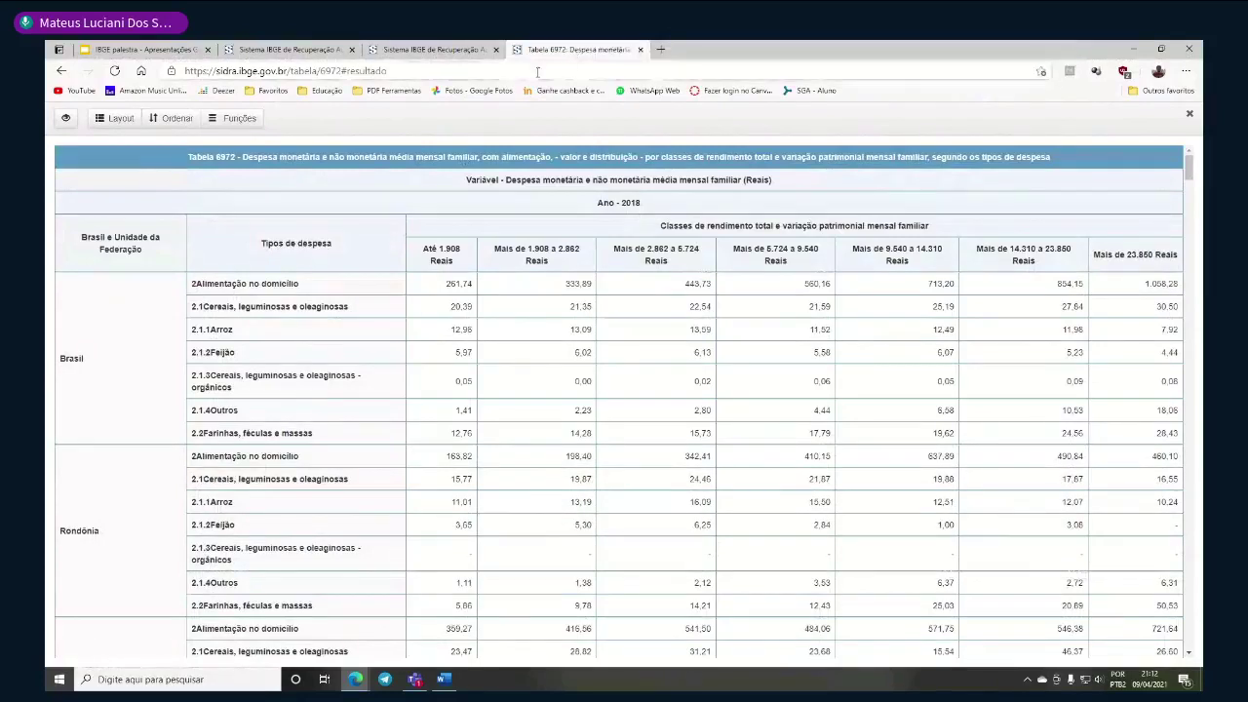
Save the Table 6972 results as an ODS spreadsheet
click(250, 124)
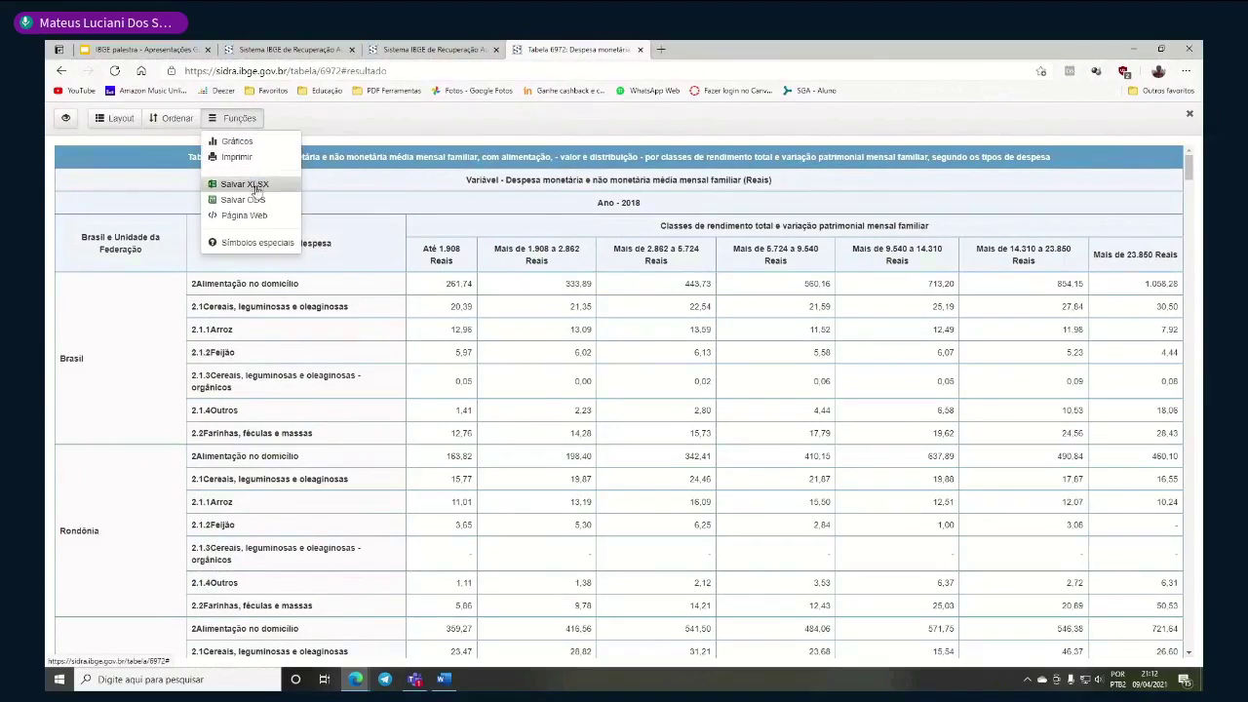
click(305, 199)
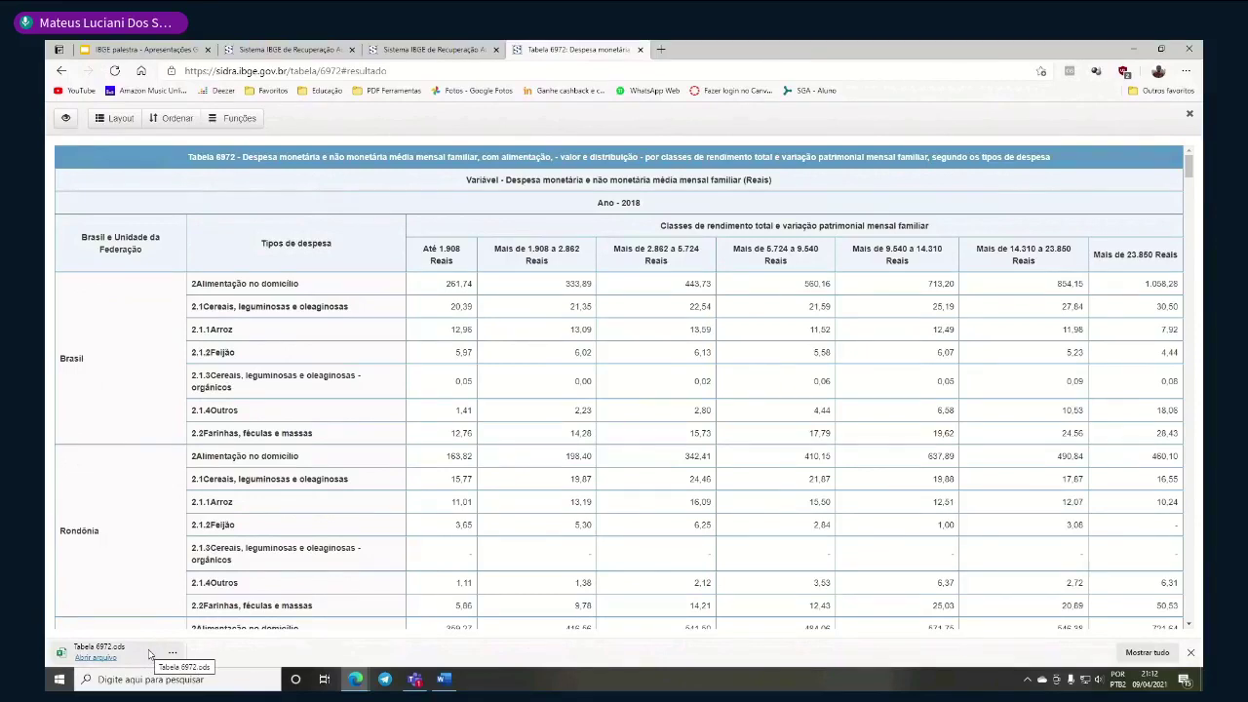
Open the downloaded Tabela 6972.ods in Excel and examine the average monthly food spending values for Brasil and the states
click(128, 652)
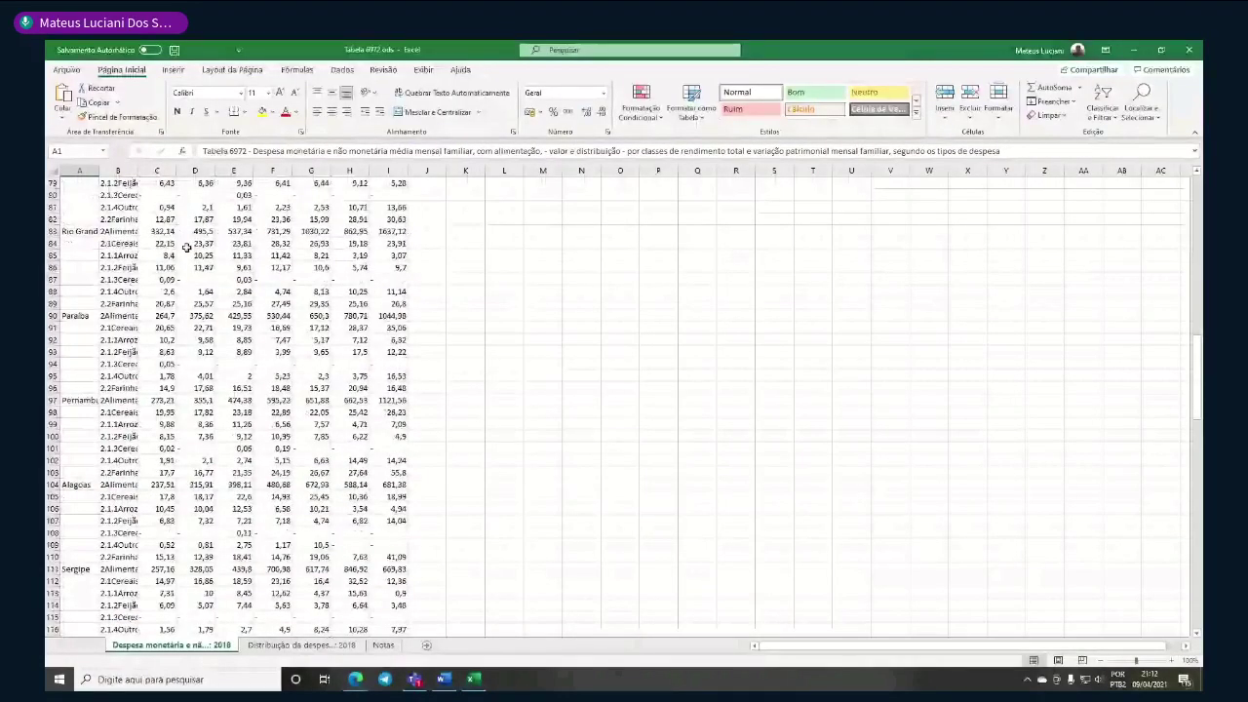
scroll(186, 248, down, 20)
drag(388, 363, 173, 114)
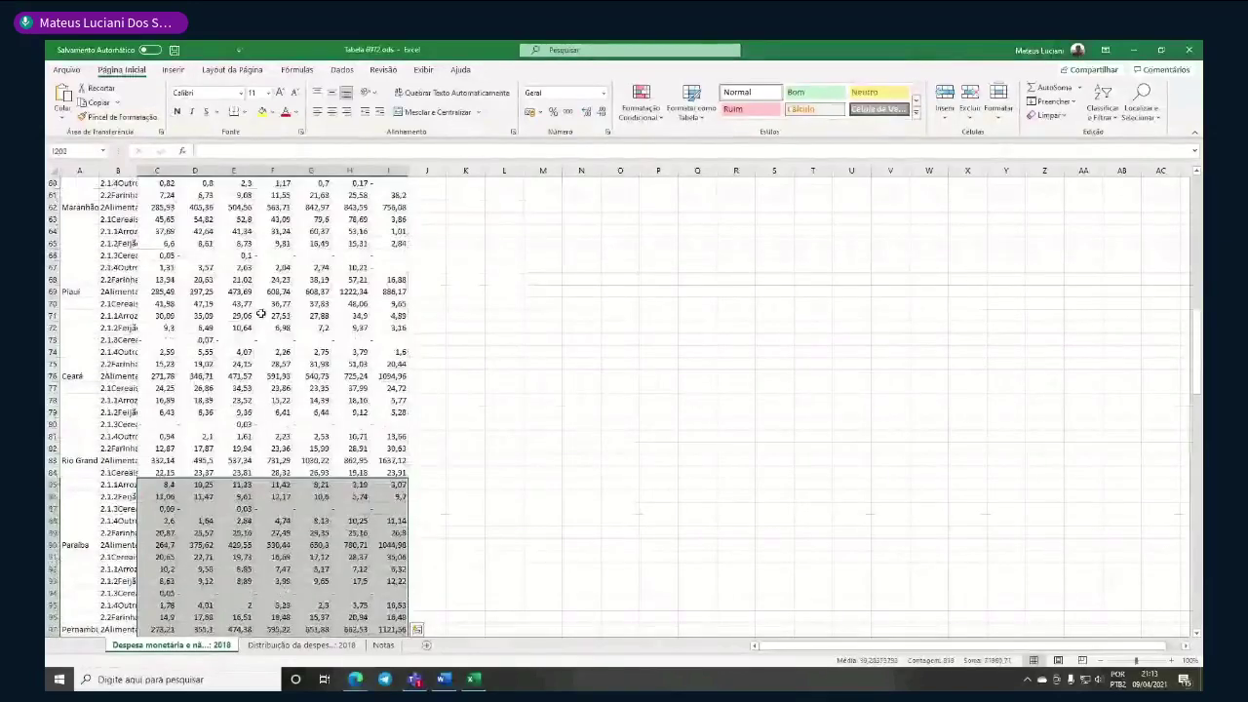
scroll(276, 309, up, 20)
click(276, 304)
scroll(276, 304, down, 7)
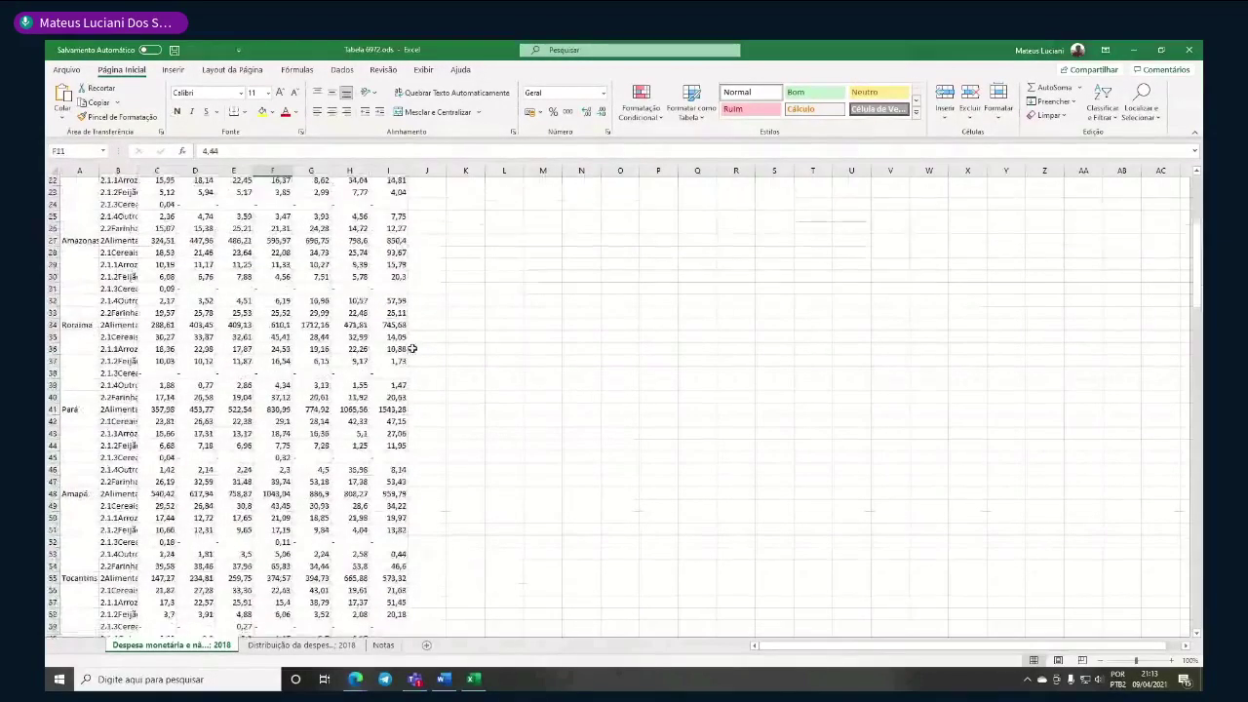
scroll(328, 282, up, 7)
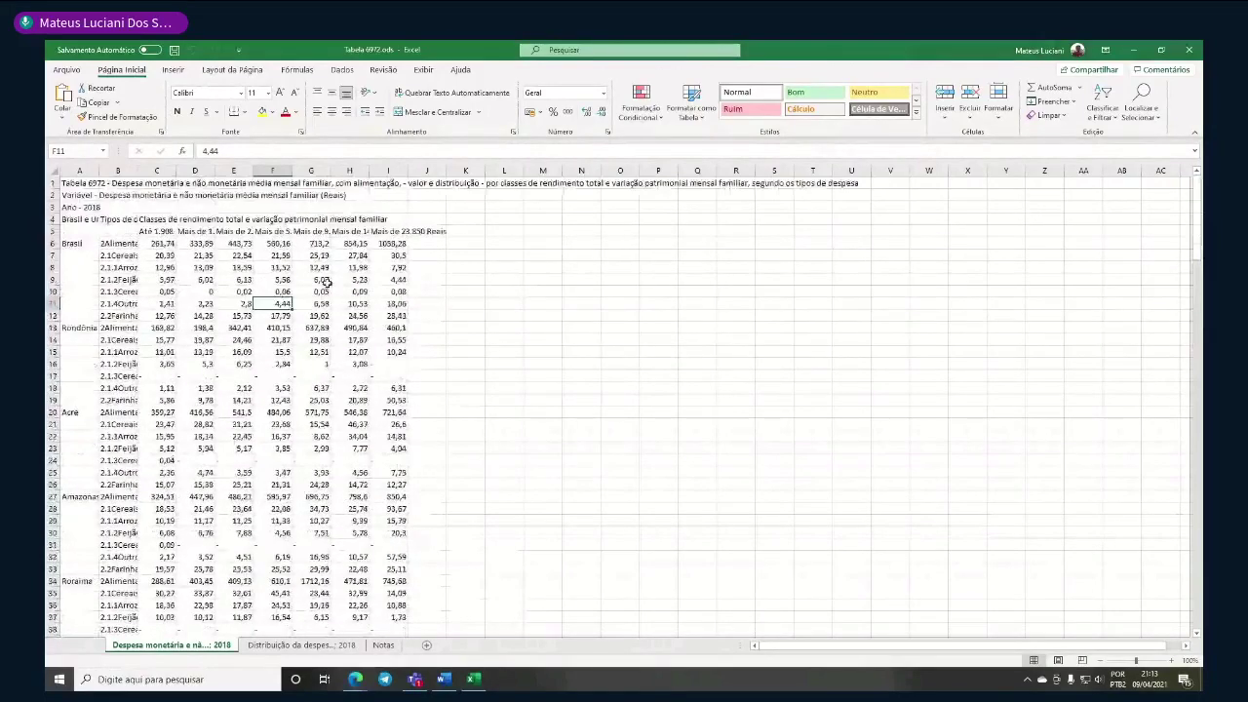
click(161, 243)
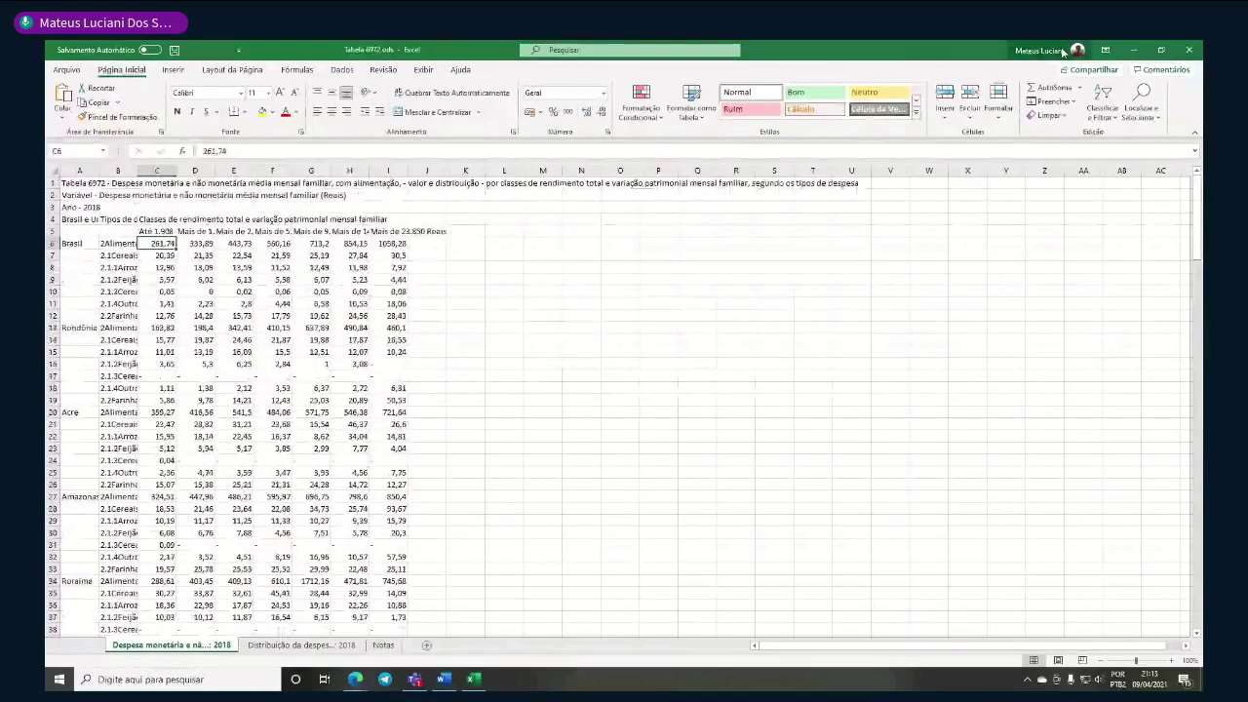
Switch back to the browser, close the Table 6972 results and review the POF tables list
key(alt+Tab)
scroll(424, 294, up, 3)
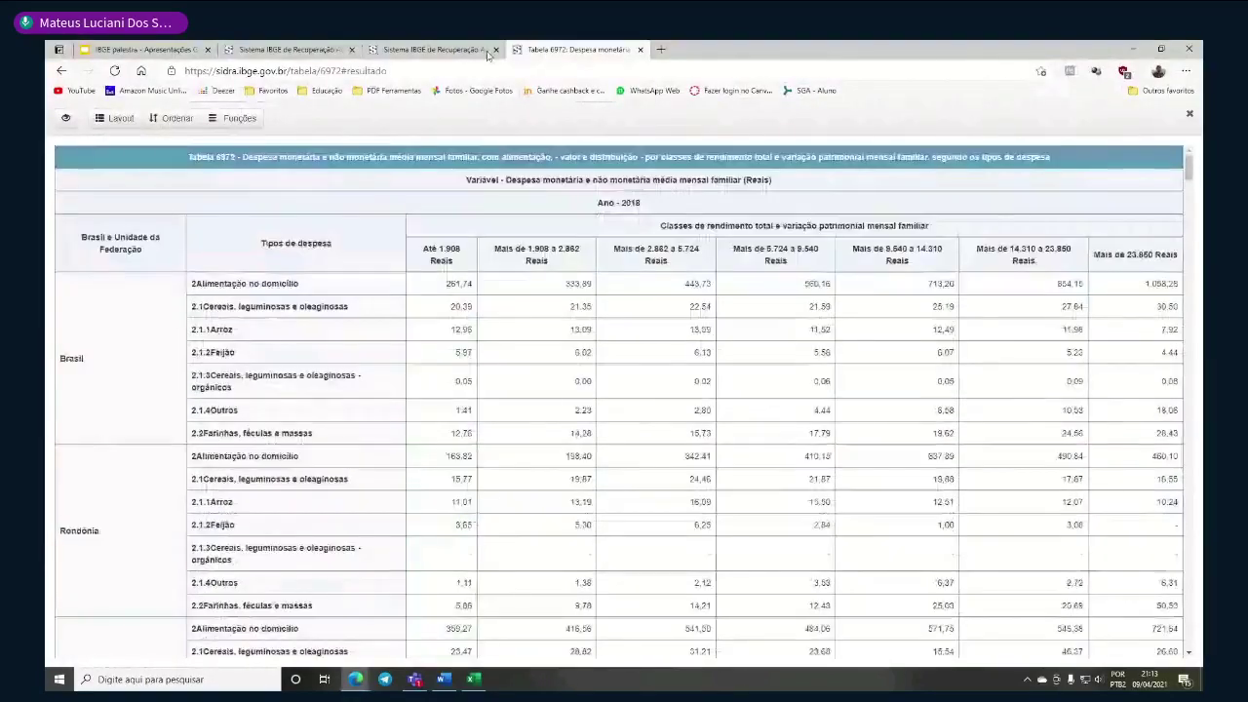
click(485, 52)
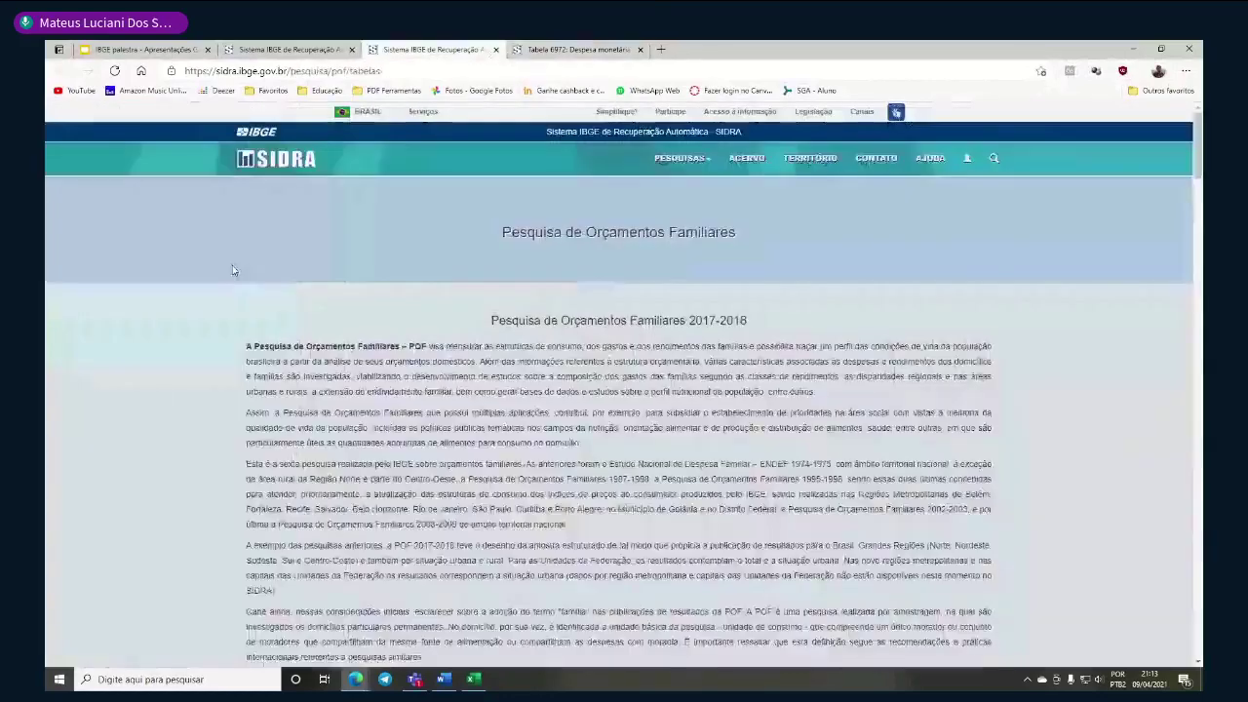
scroll(232, 270, down, 4)
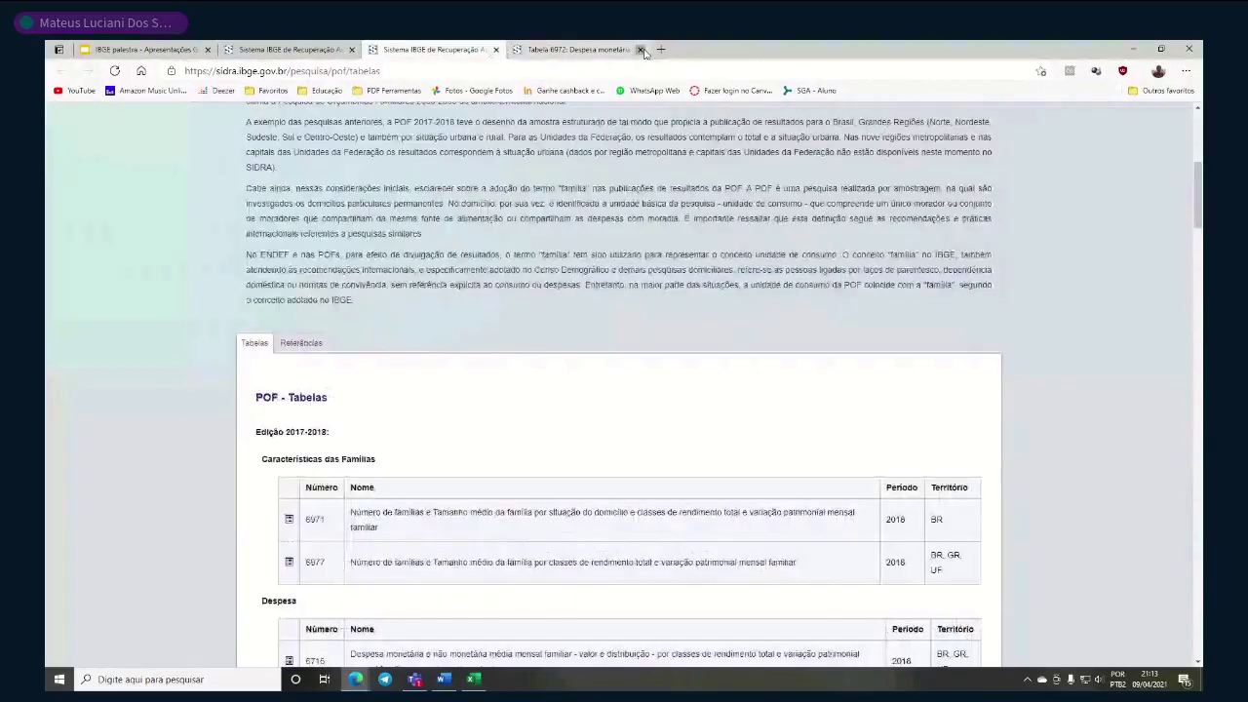
click(640, 49)
scroll(725, 277, up, 4)
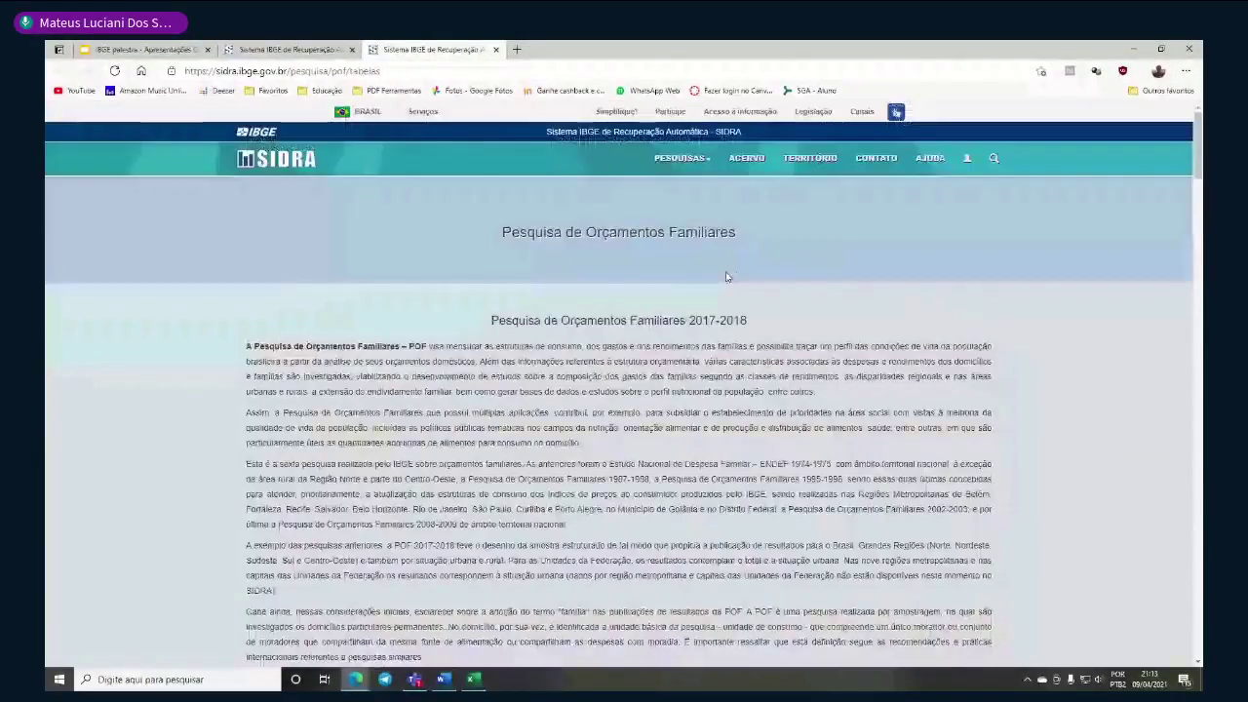
scroll(257, 473, down, 10)
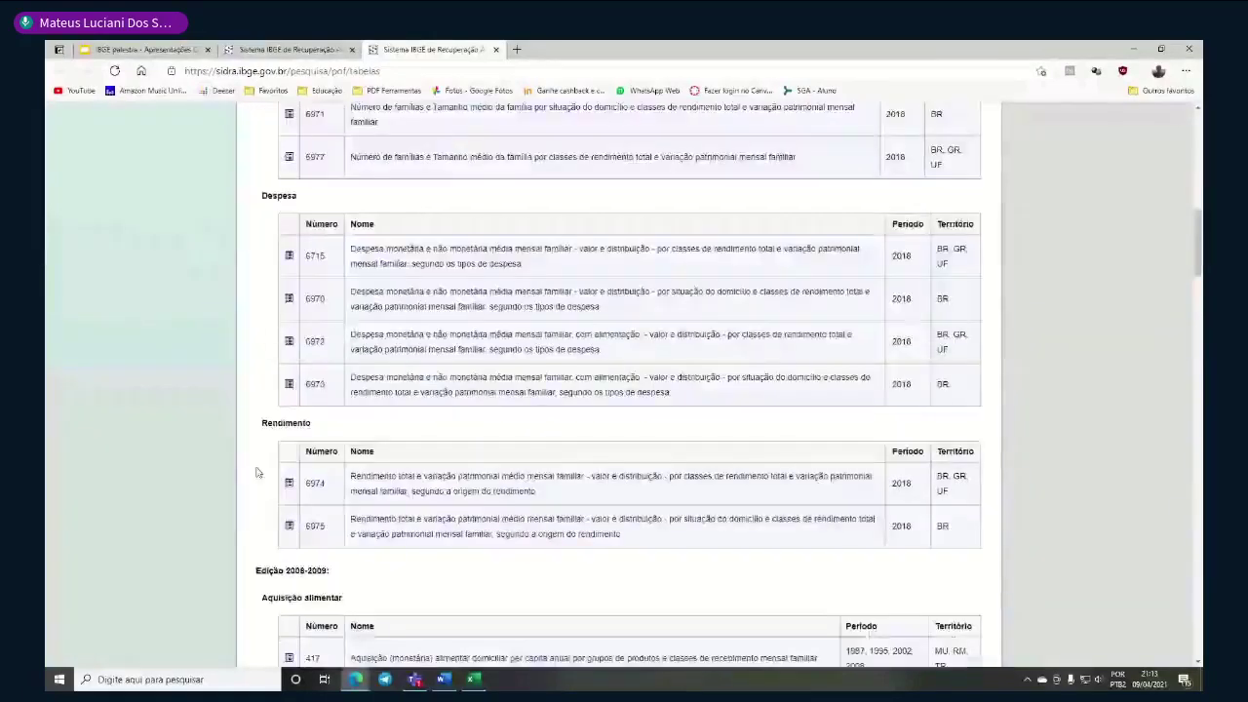
scroll(260, 474, up, 10)
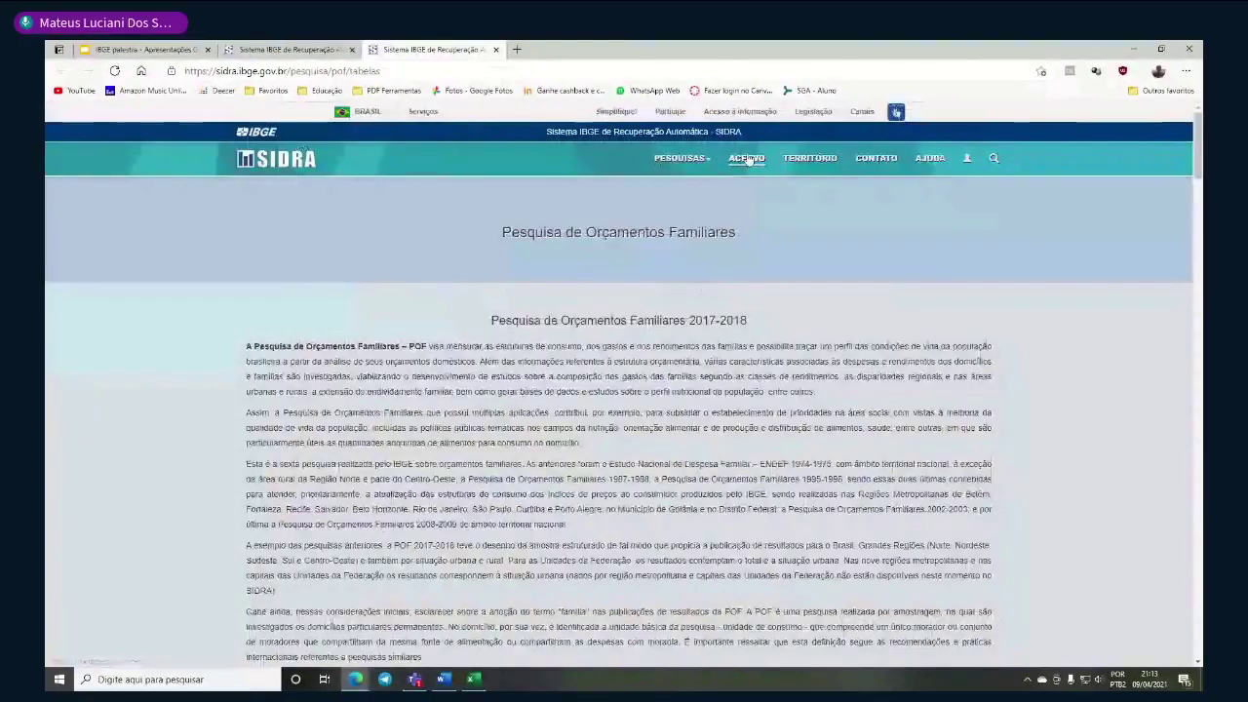
Open SIDRA's Acervo page, and look at the surveys grouped under Indicadores, Trabalho e Rendimento
click(746, 160)
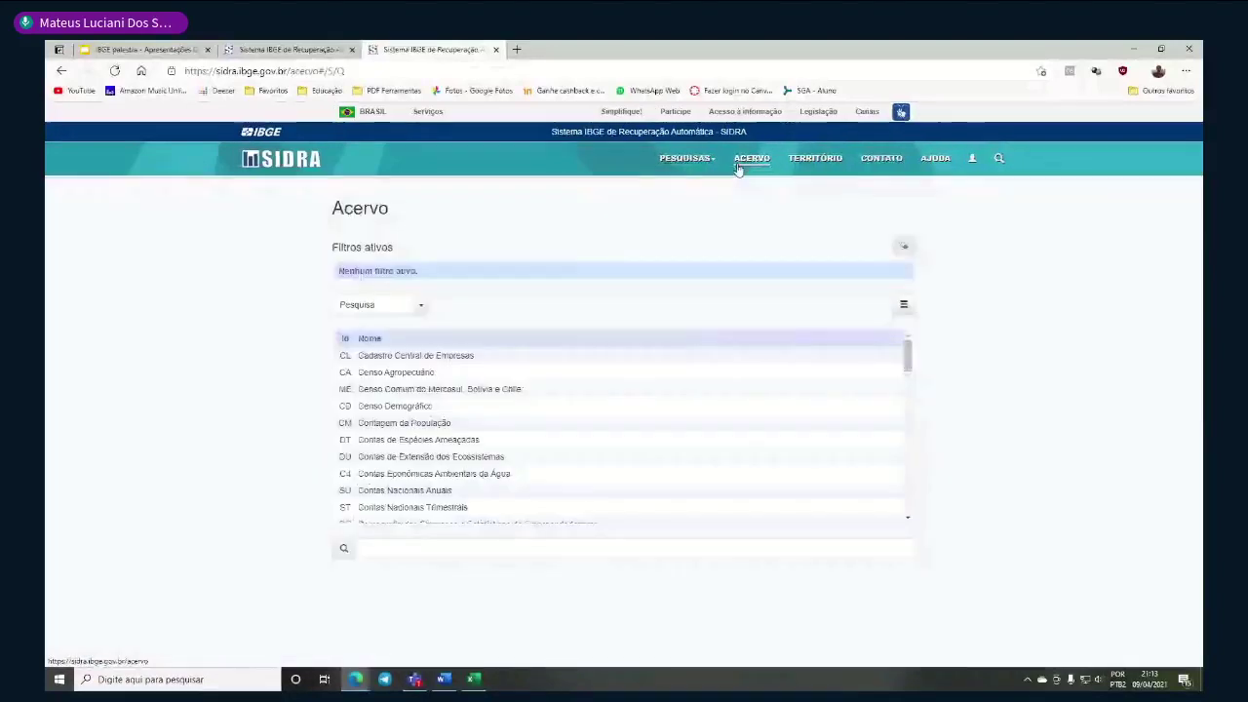
click(694, 159)
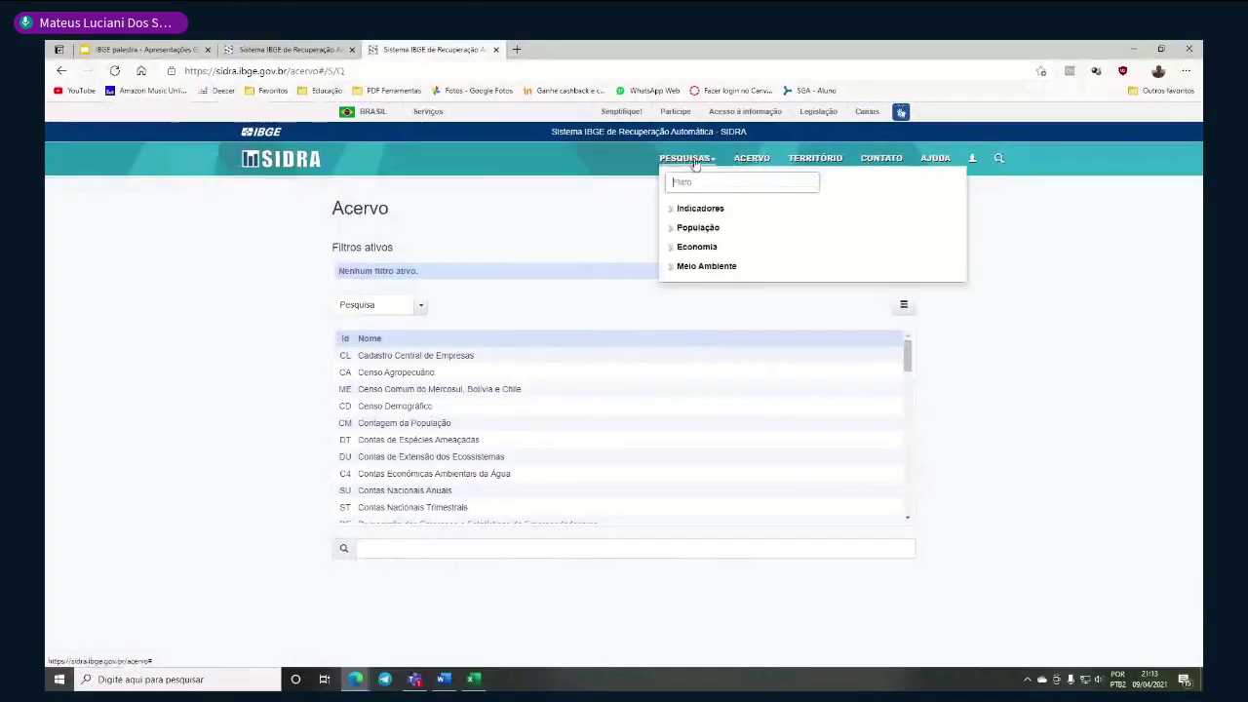
click(700, 209)
click(730, 226)
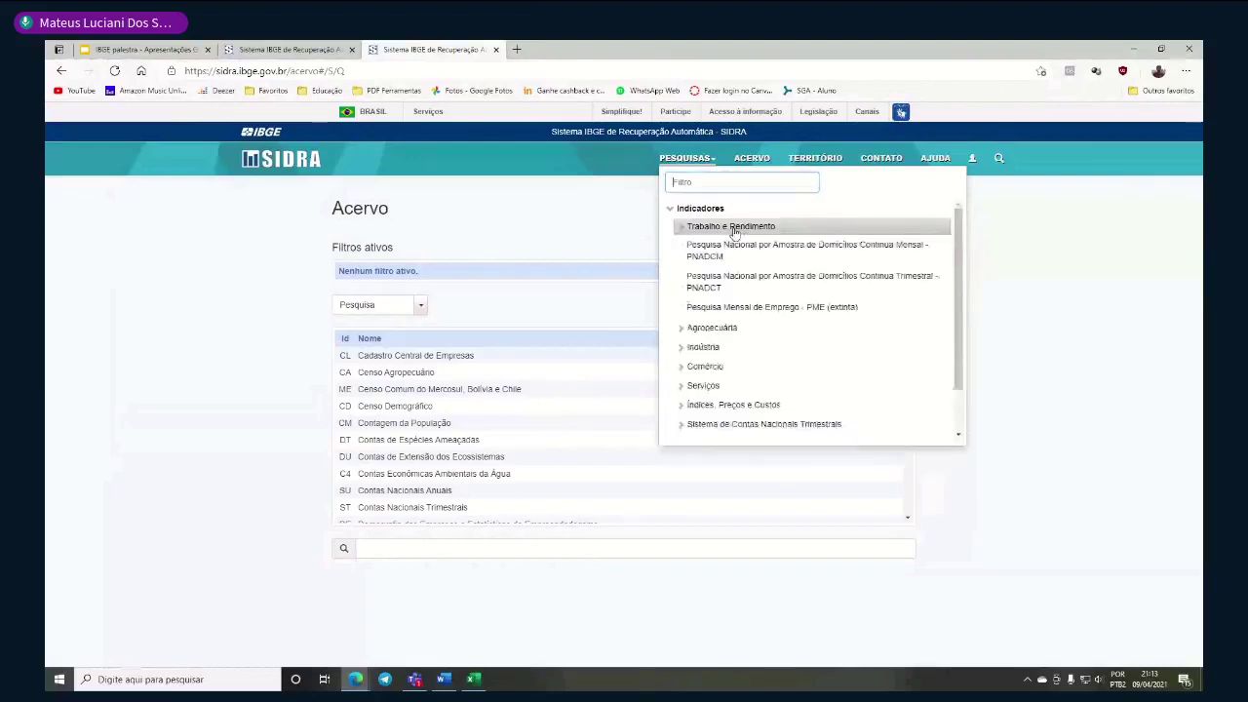
click(593, 217)
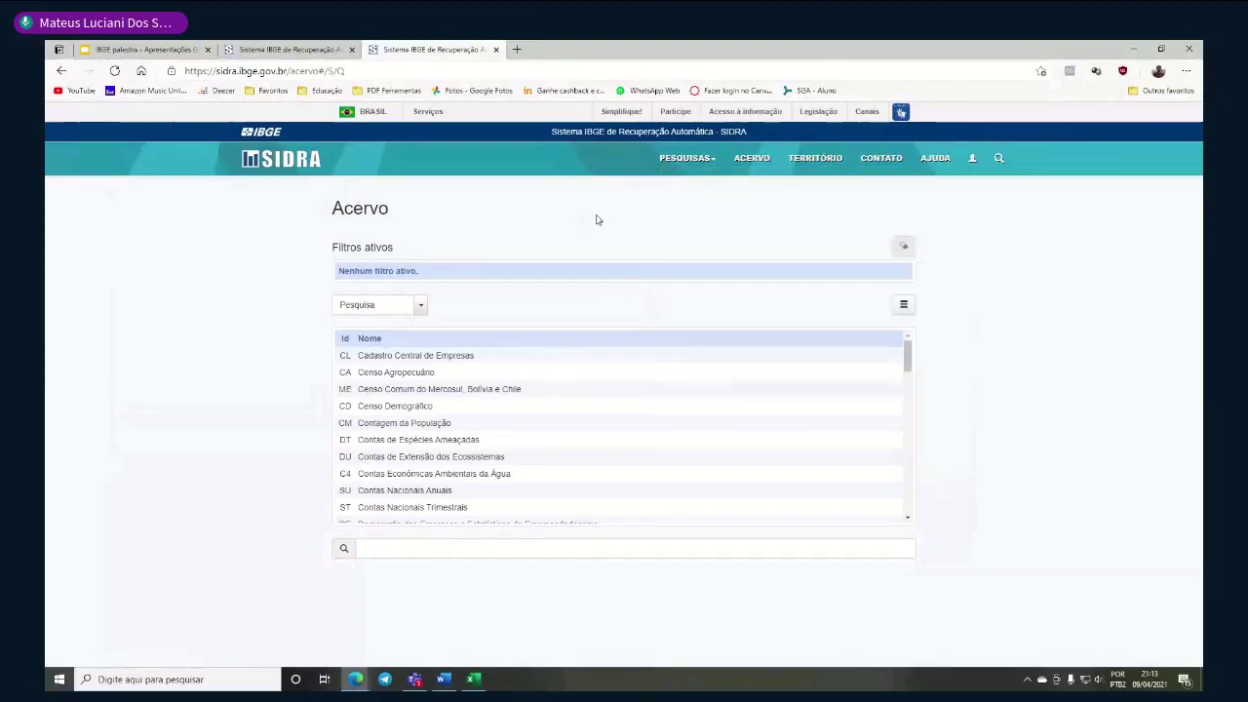
click(747, 163)
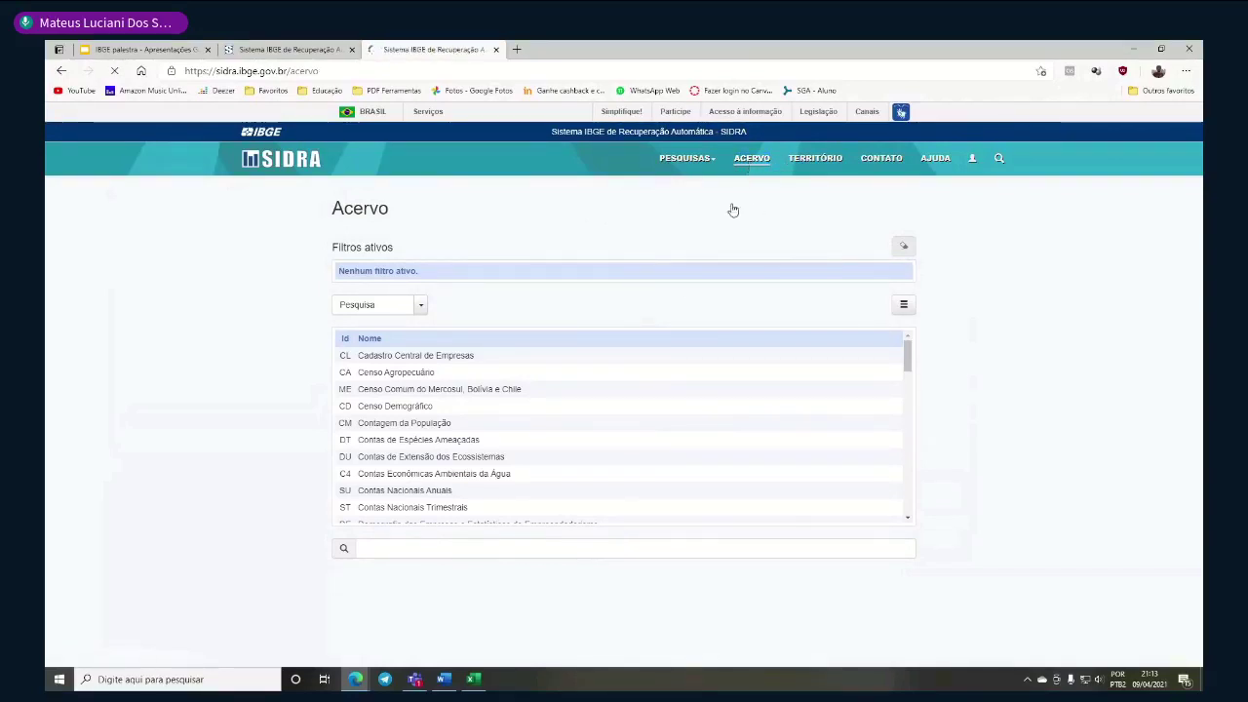
key(shift+F10)
key(Escape)
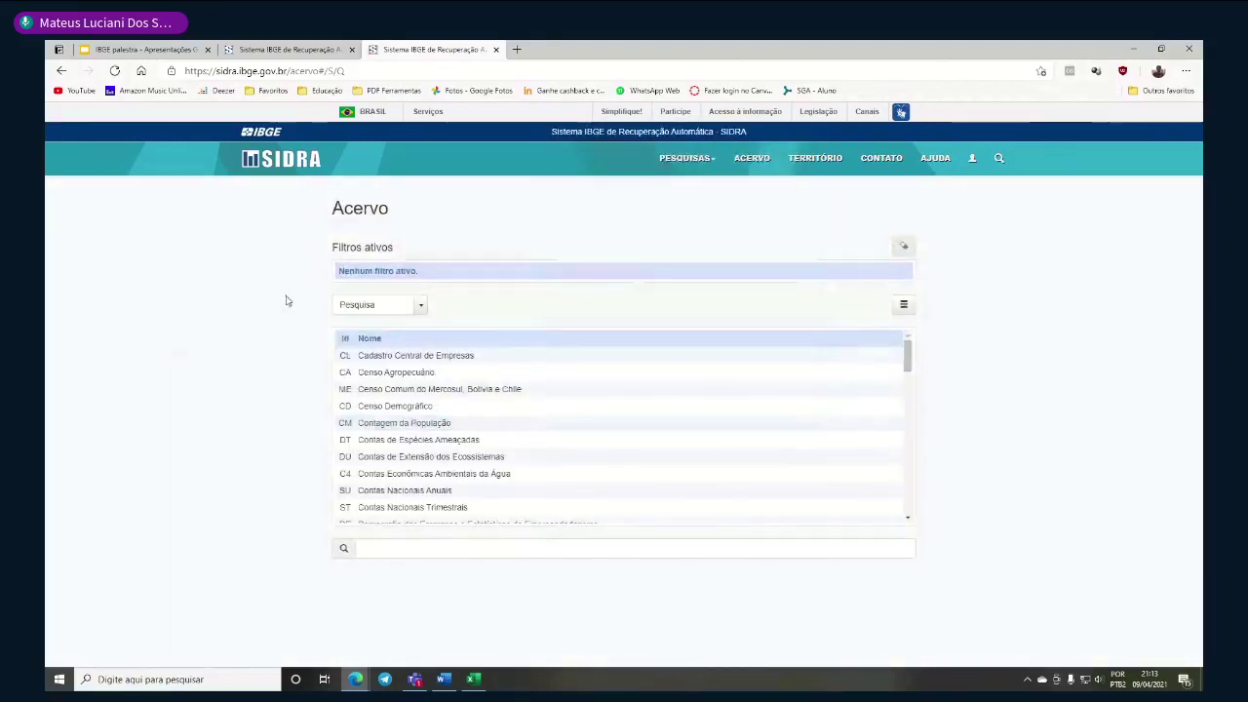
drag(315, 219, 956, 445)
click(956, 374)
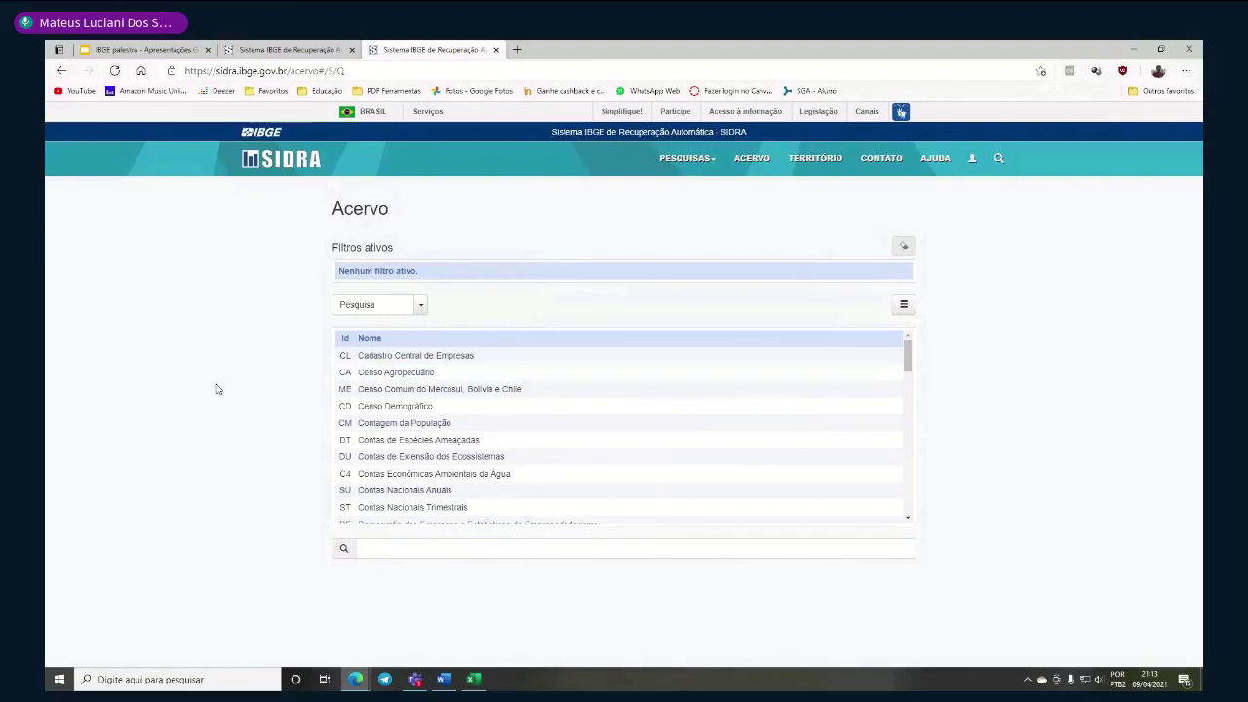
scroll(619, 419, down, 5)
scroll(504, 410, down, 3)
scroll(478, 429, up, 10)
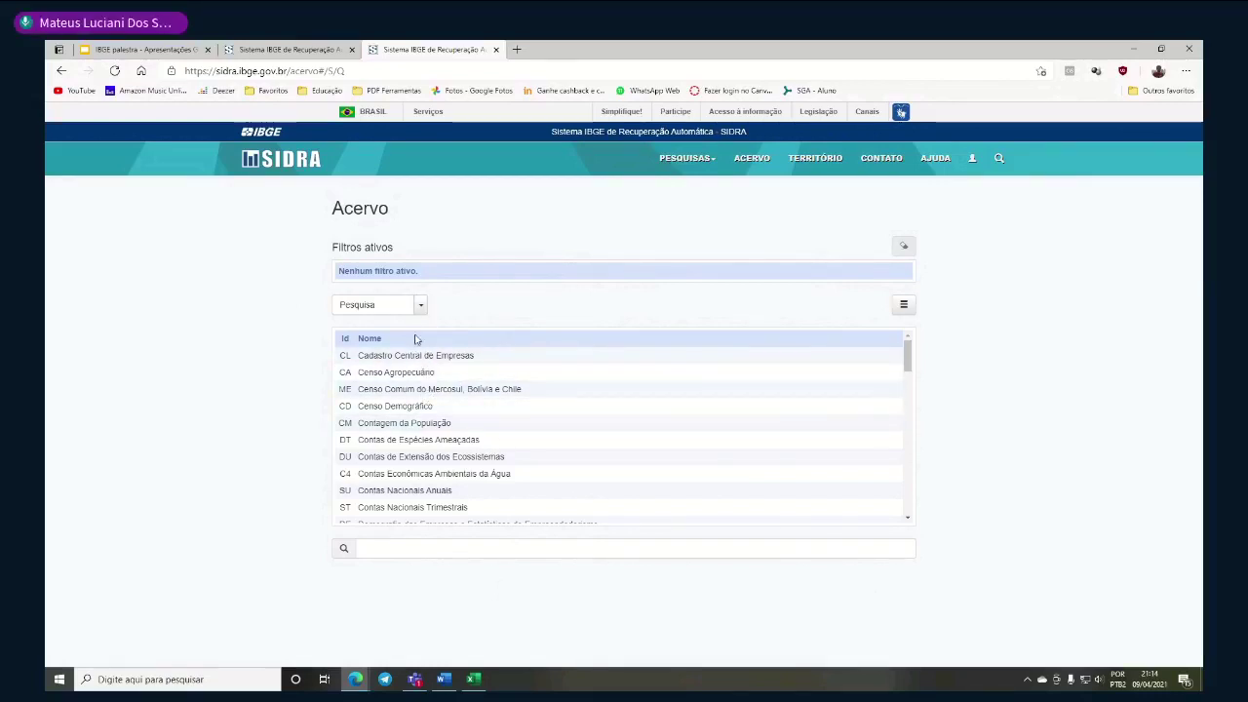
Examine the Acervo filter categories, keep Pesquisa as the category, and read through the full list of surveys
click(411, 304)
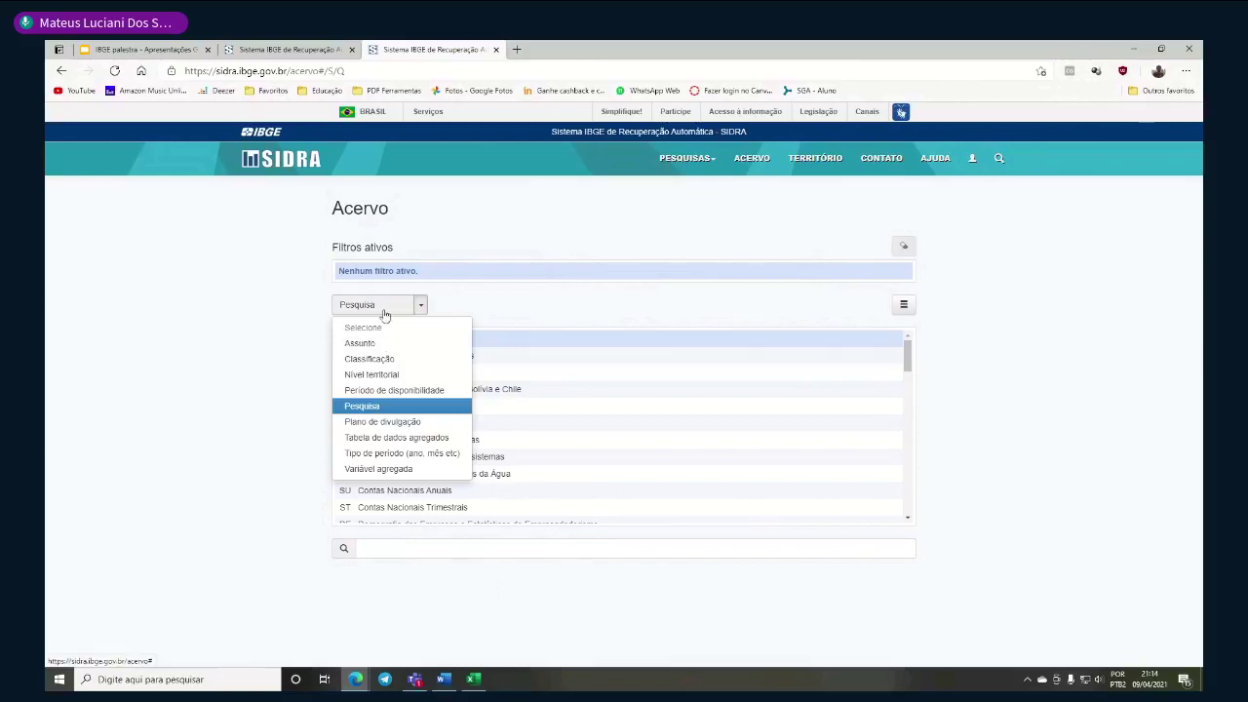
click(385, 406)
scroll(410, 438, down, 10)
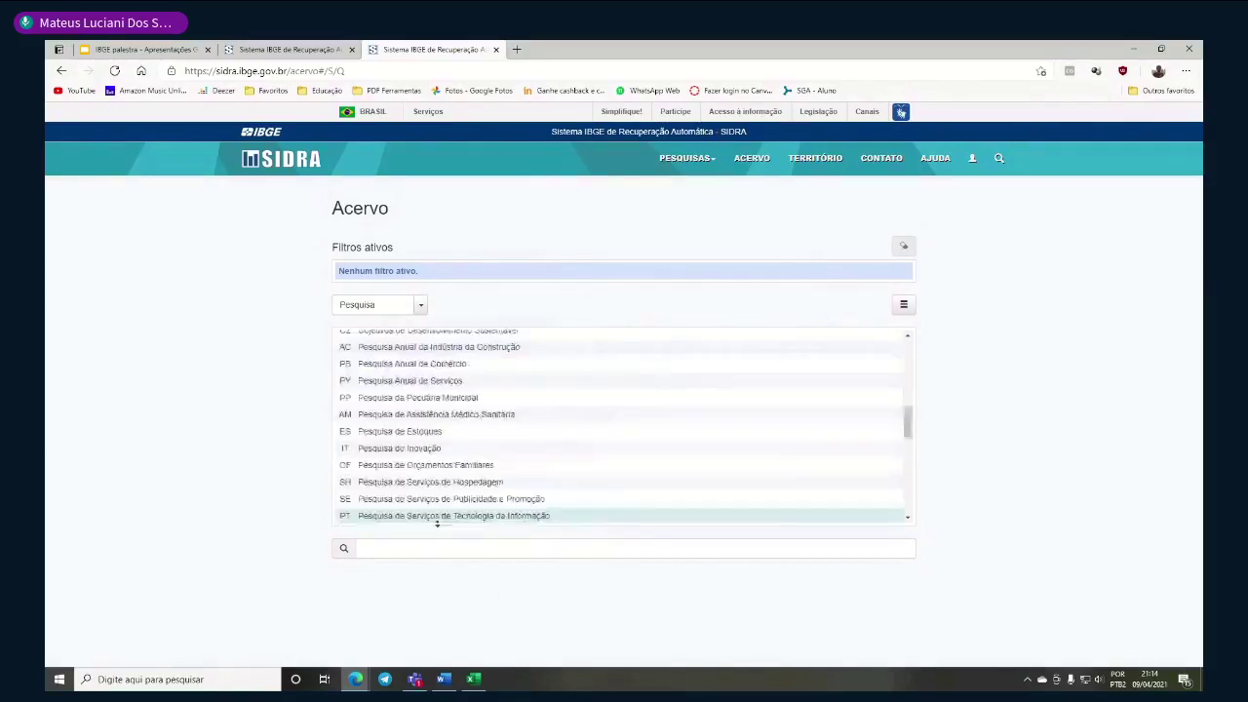
scroll(439, 488, up, 10)
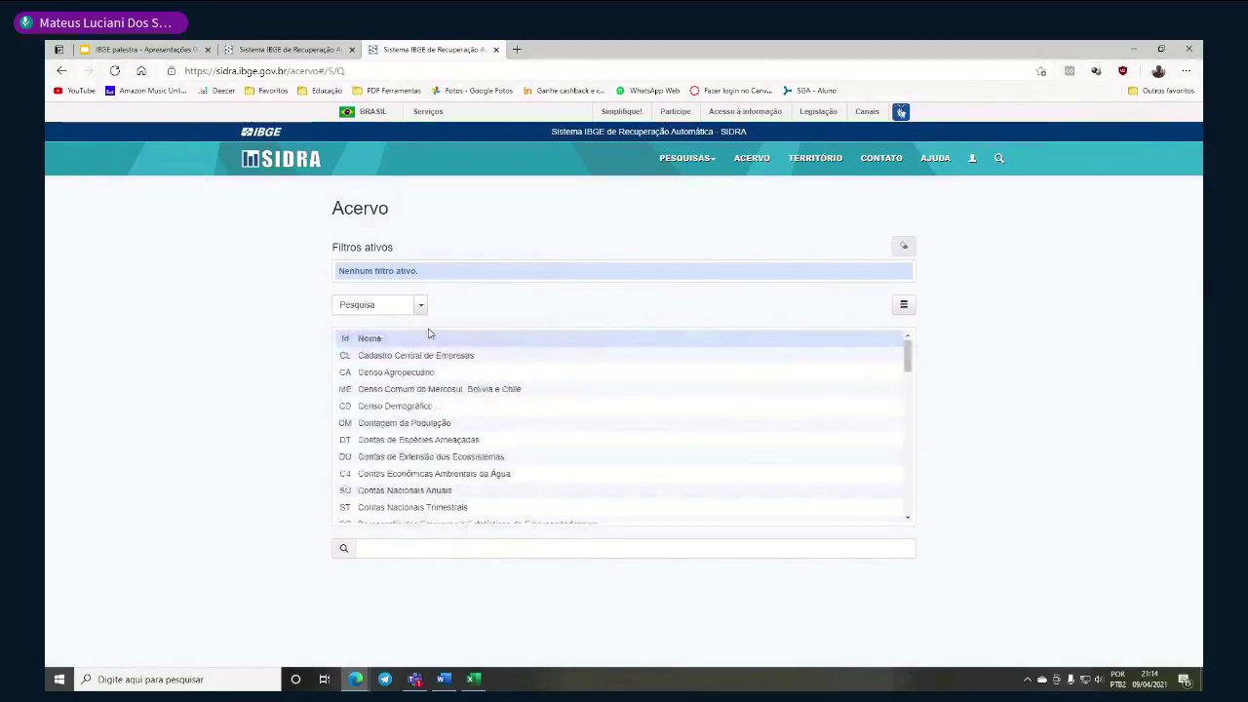
scroll(439, 410, down, 10)
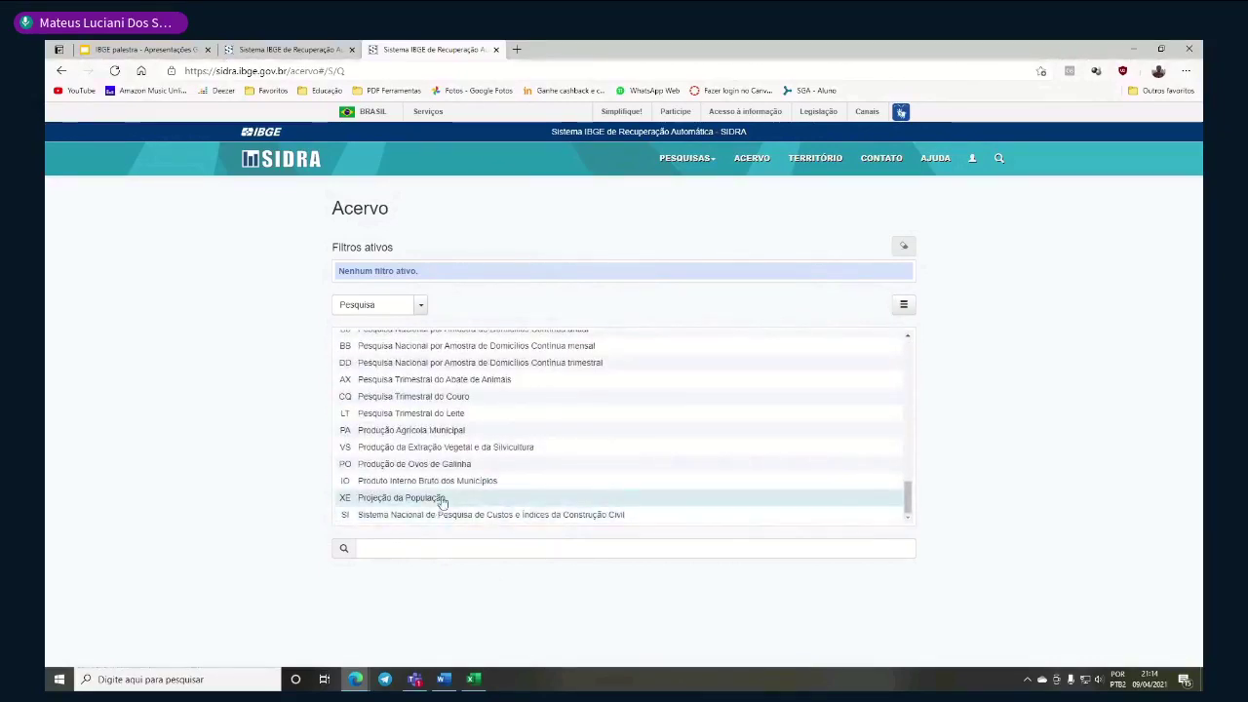
scroll(437, 503, up, 3)
scroll(437, 502, up, 5)
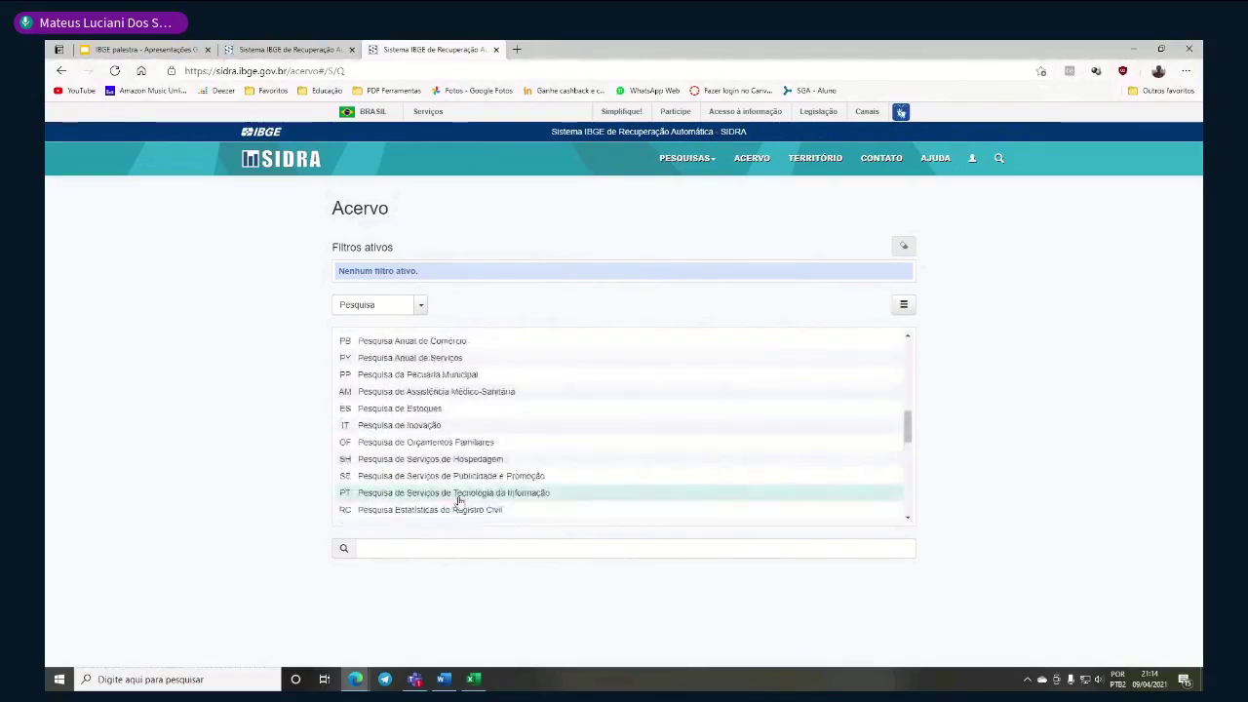
scroll(434, 468, up, 3)
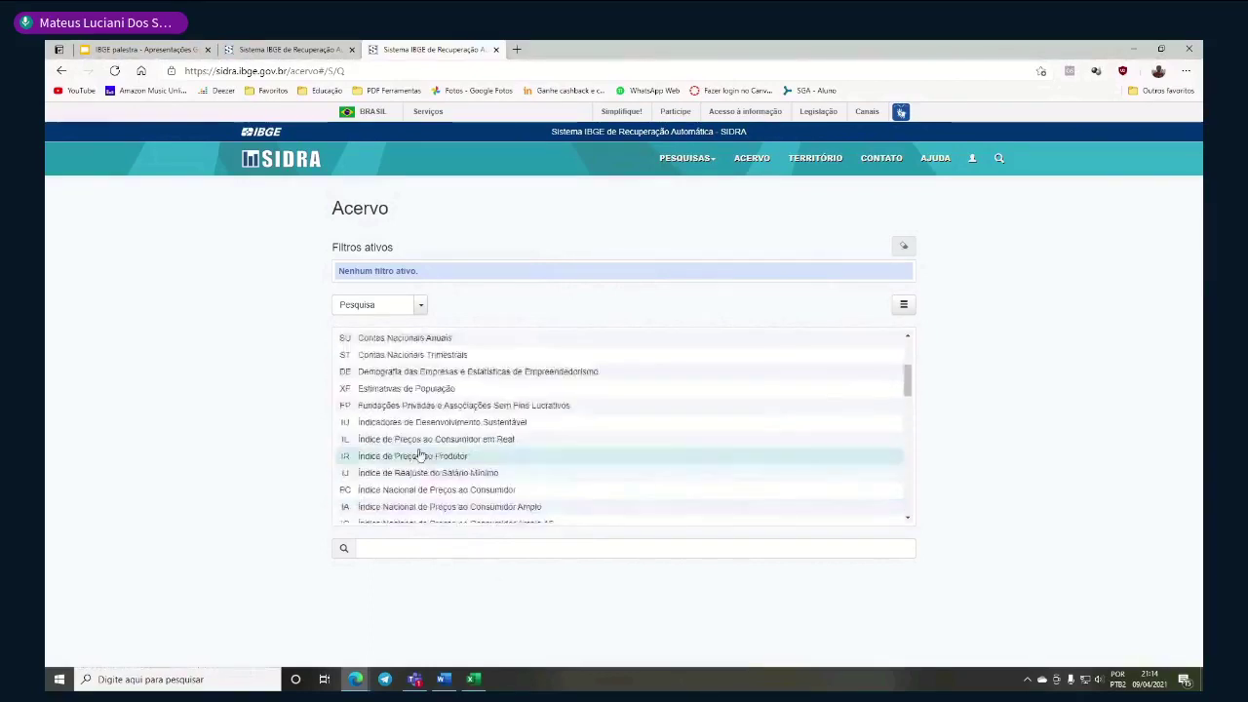
scroll(441, 409, up, 4)
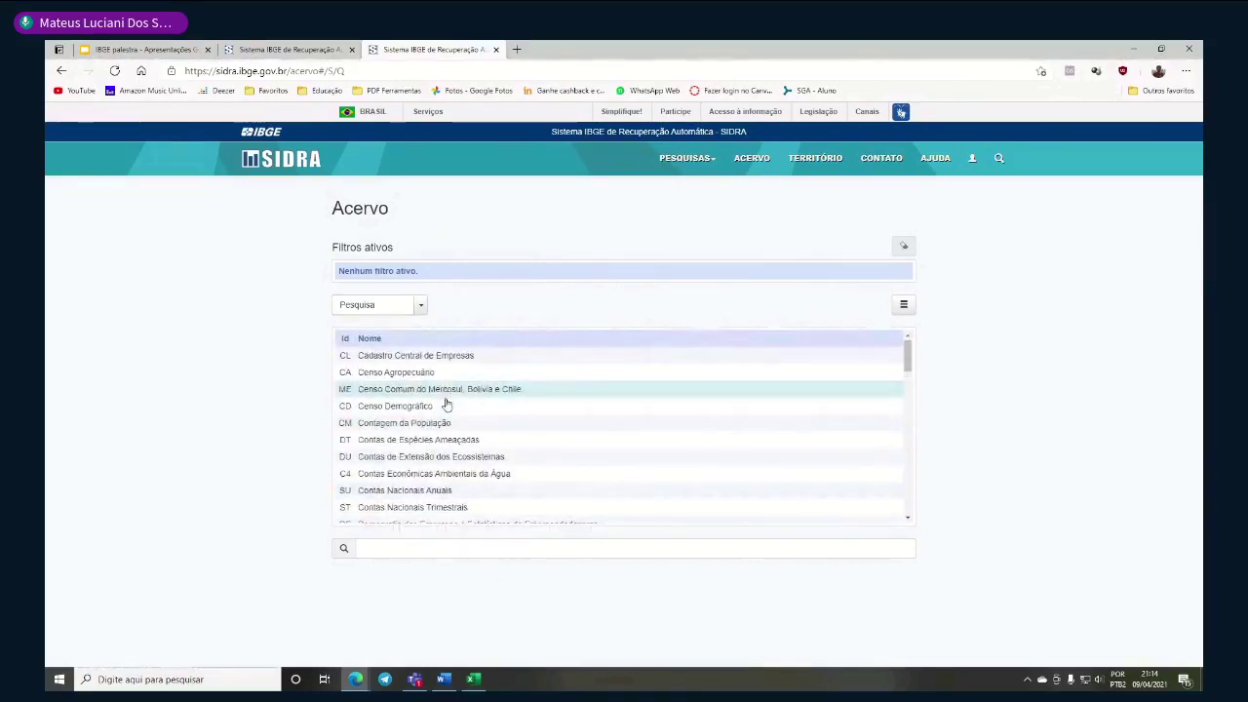
Filter the Acervo by the Censo Demográfico survey and the subject Migração to list the matching data tables
click(447, 409)
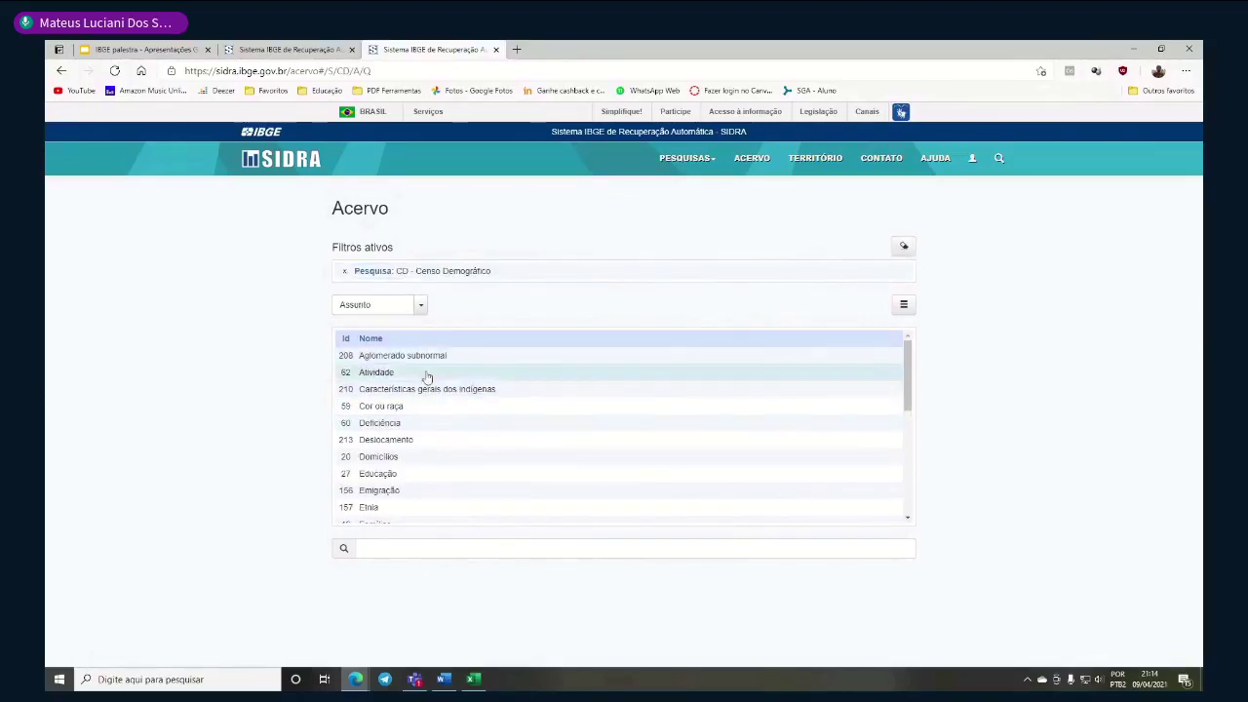
scroll(458, 411, down, 5)
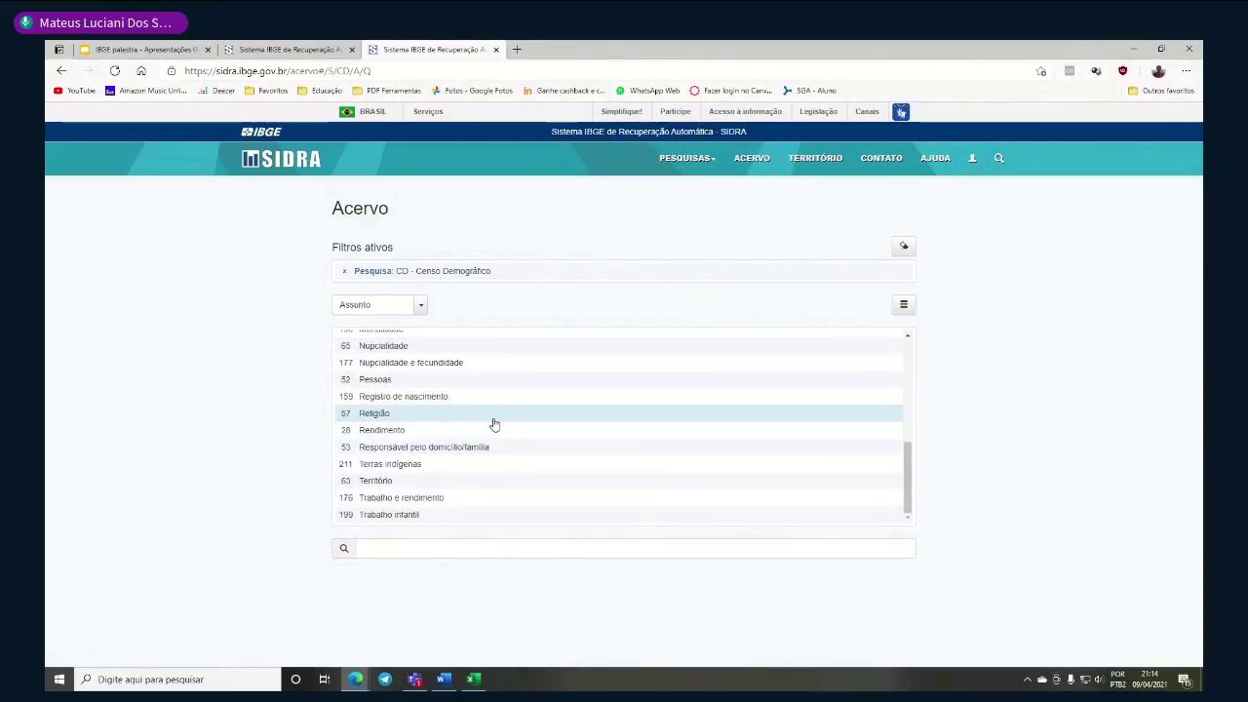
scroll(469, 483, up, 2)
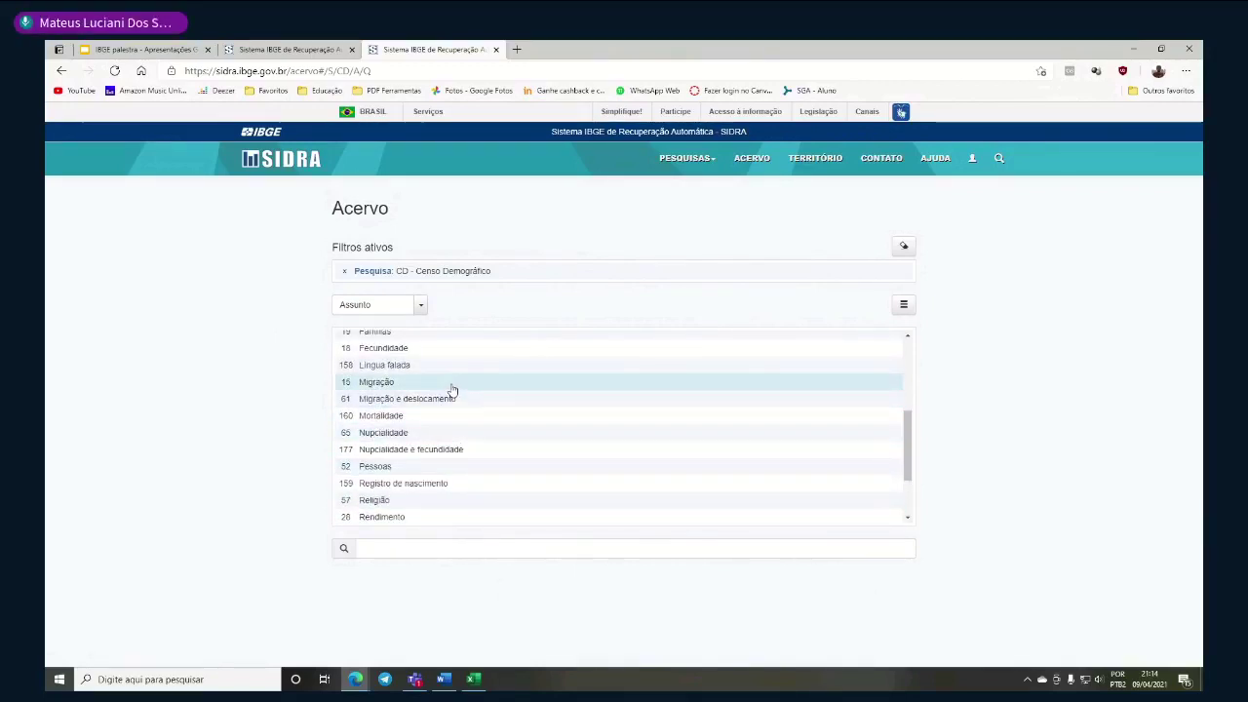
scroll(452, 390, up, 1)
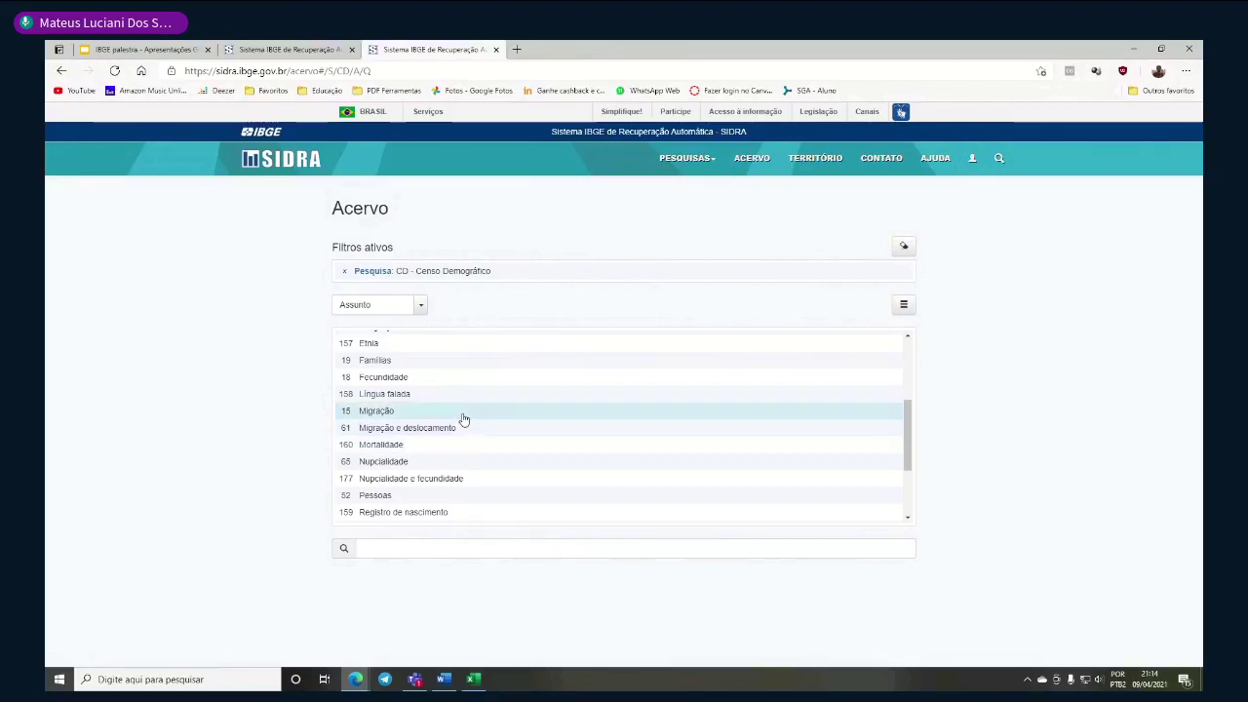
click(464, 417)
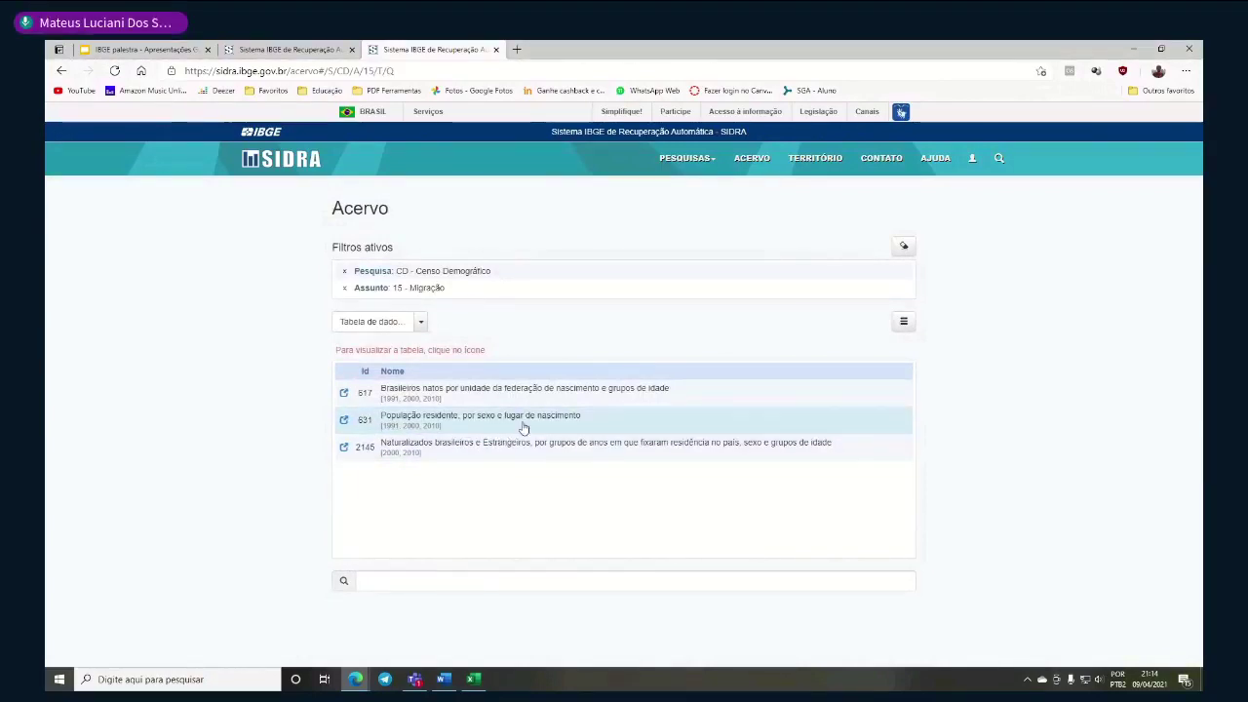
Look over the migration tables of the Censo Demográfico, and remove the Migração subject filter
click(395, 326)
click(279, 387)
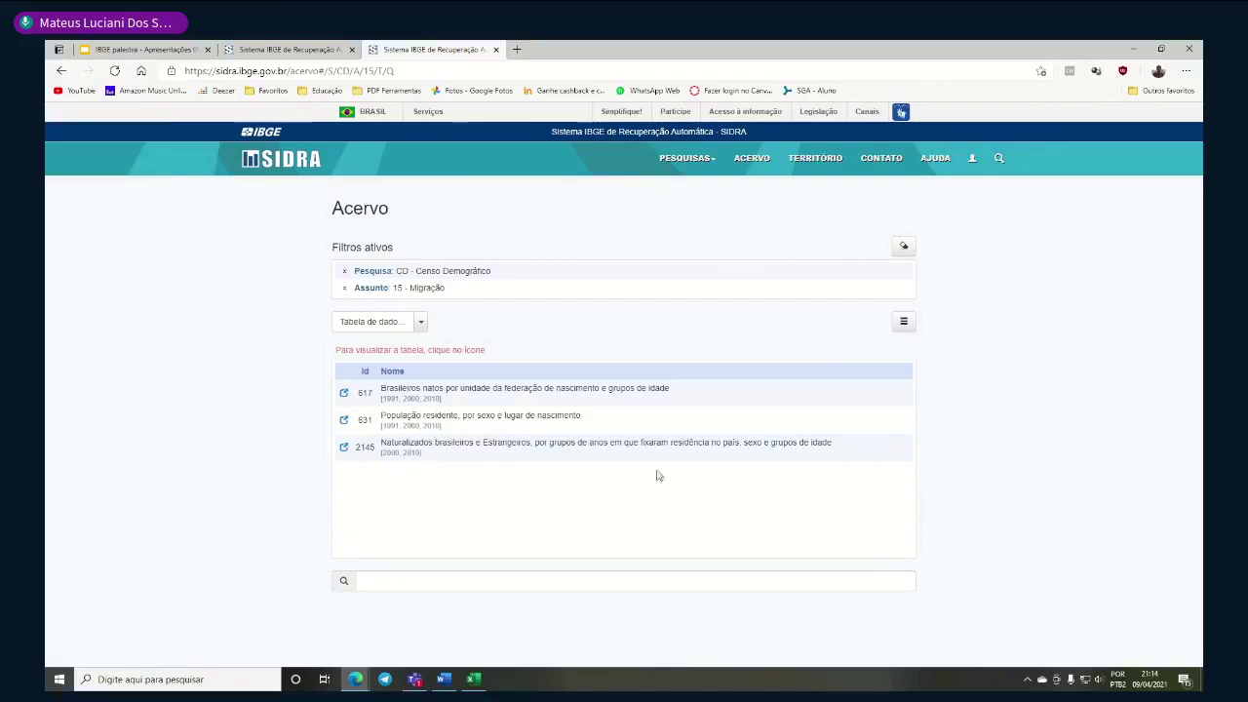
double_click(285, 406)
click(281, 391)
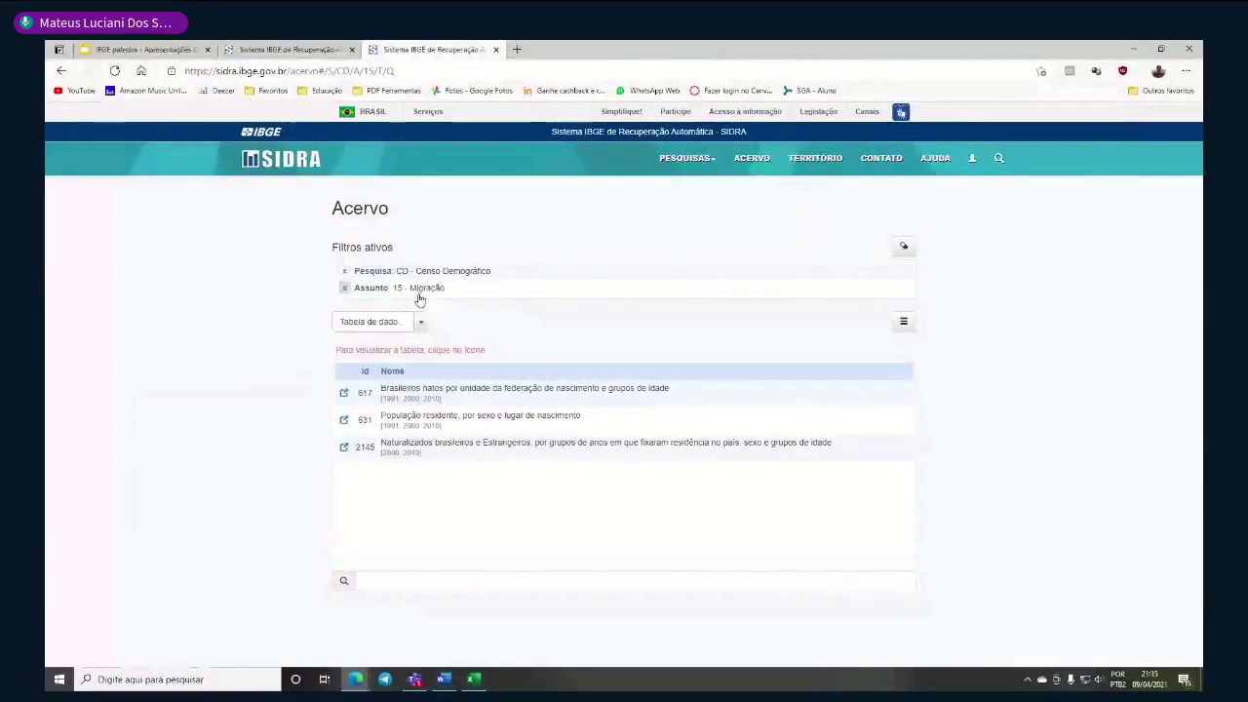
drag(310, 196, 419, 205)
click(422, 211)
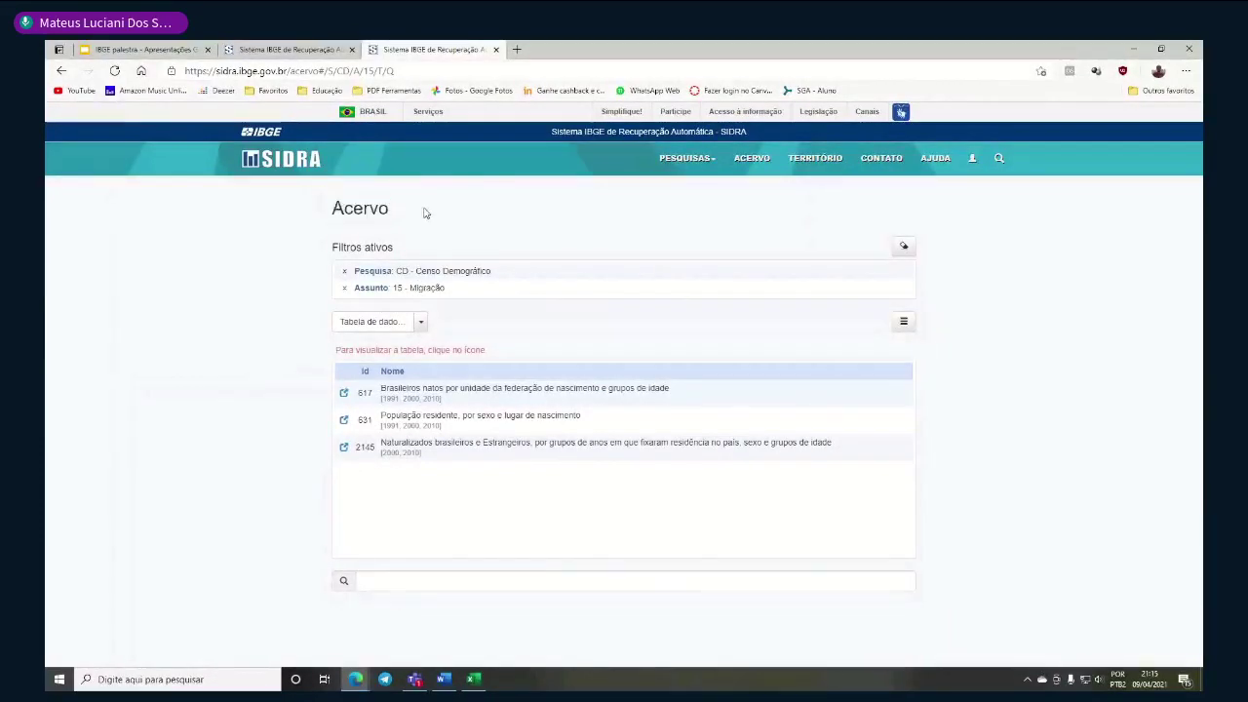
click(344, 288)
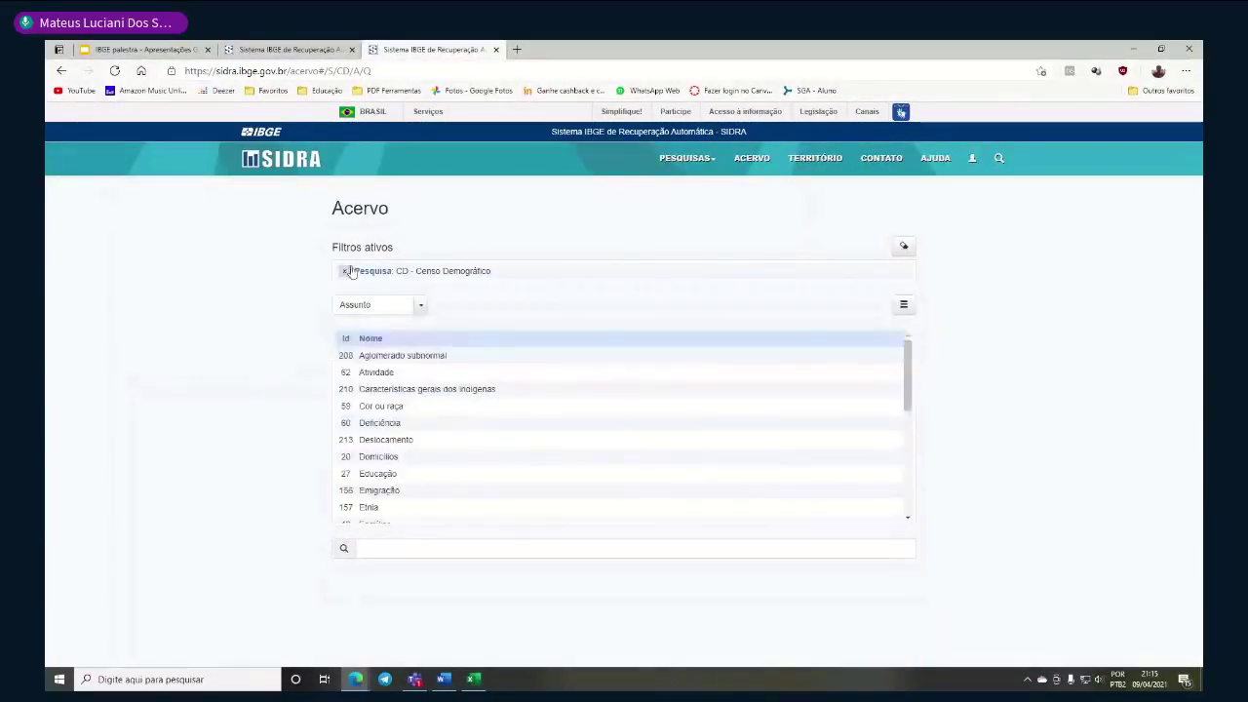
Look through the full list of subjects available for the Censo Demográfico survey
scroll(478, 409, down, 5)
scroll(484, 385, down, 2)
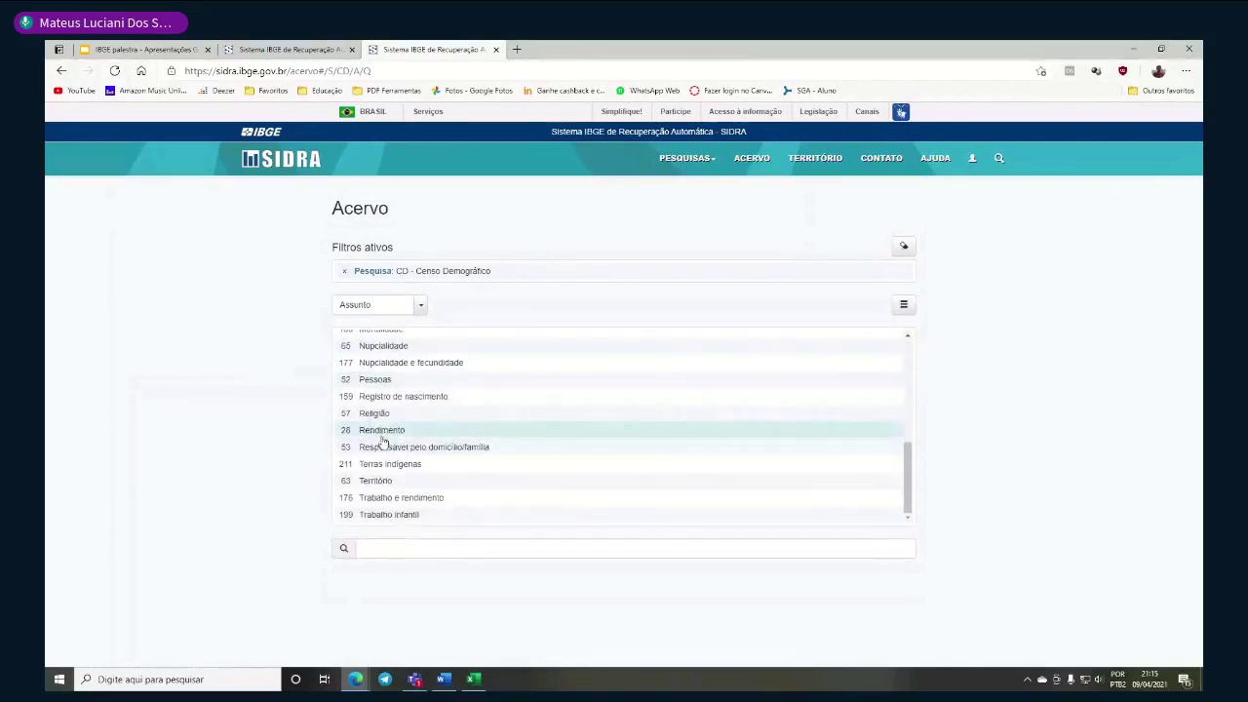
scroll(416, 393, up, 6)
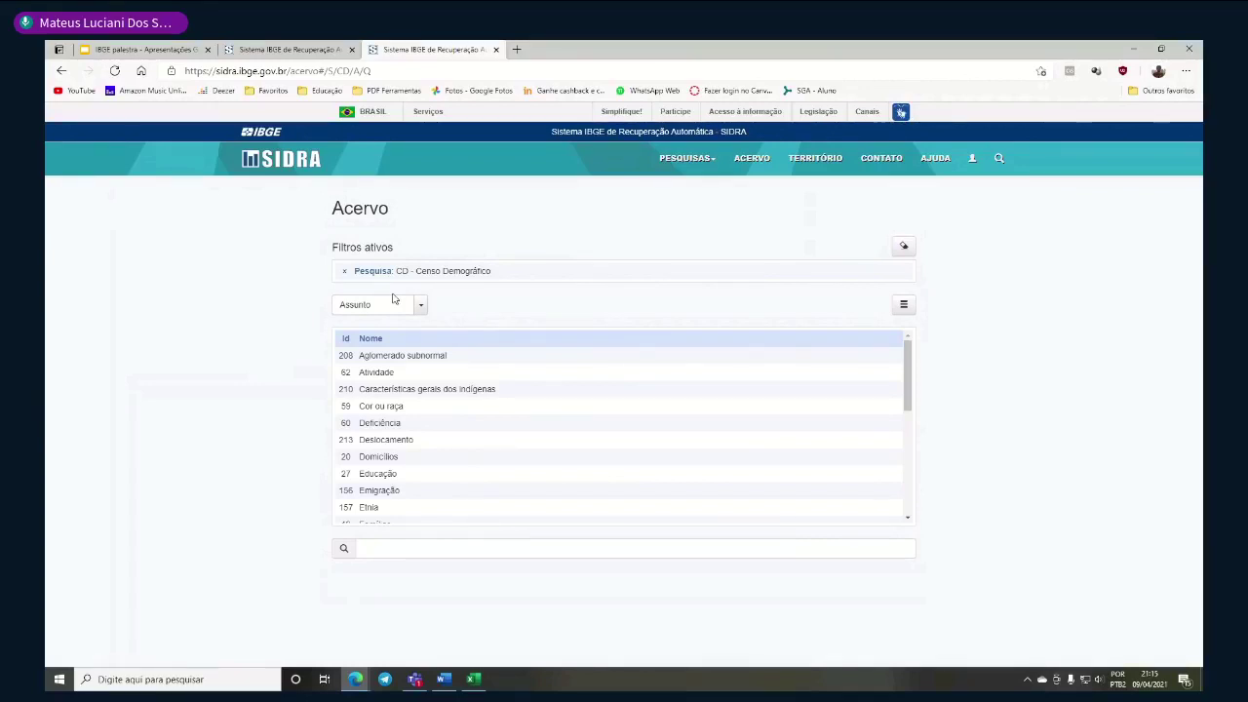
Open SIDRA's Território page and list the Bairro level units of the Estrutura Político-Administrativa
click(815, 161)
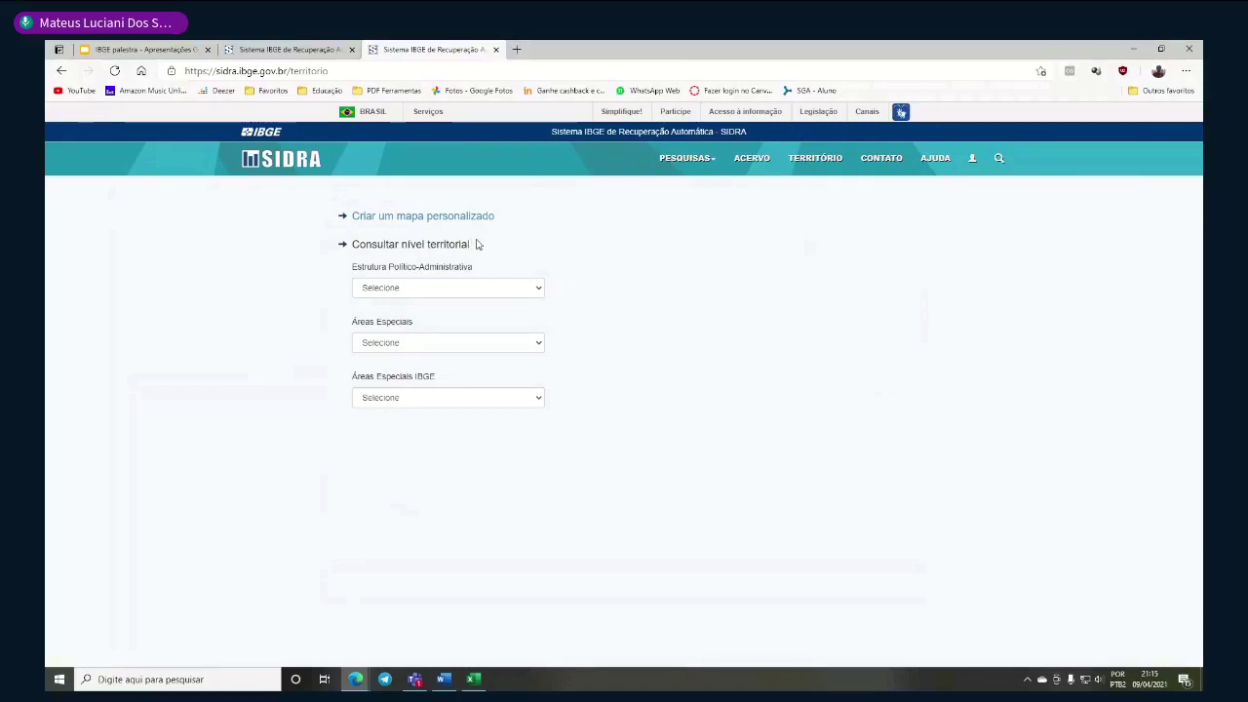
drag(477, 253, 342, 245)
click(307, 269)
click(497, 269)
click(497, 284)
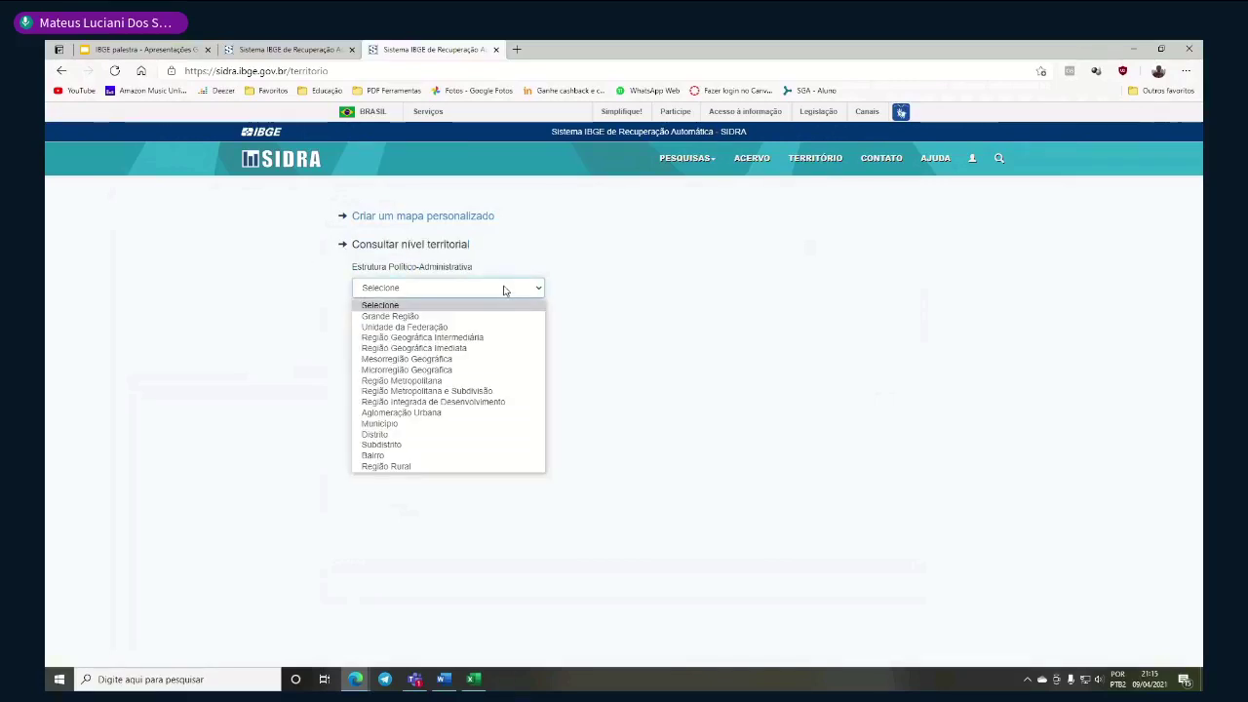
click(470, 456)
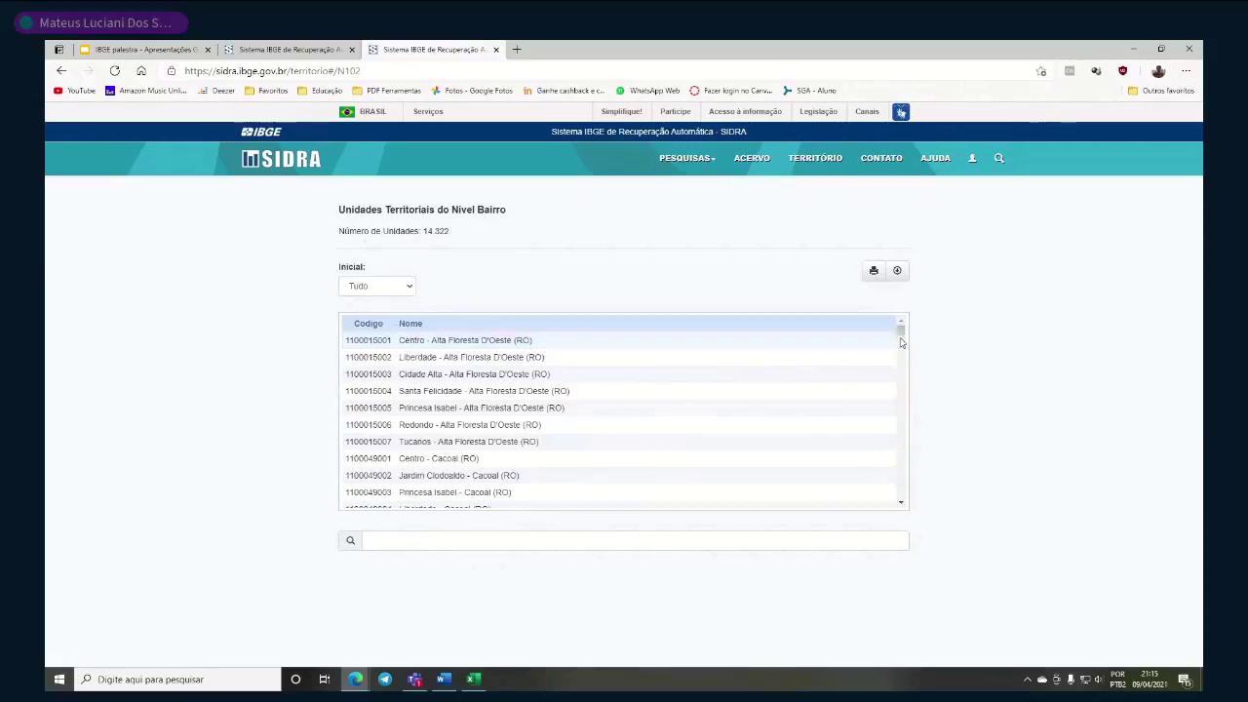
Browse the Bairro territorial units, search them for "curitiba", and look through the matching neighbourhoods
drag(901, 332, 883, 301)
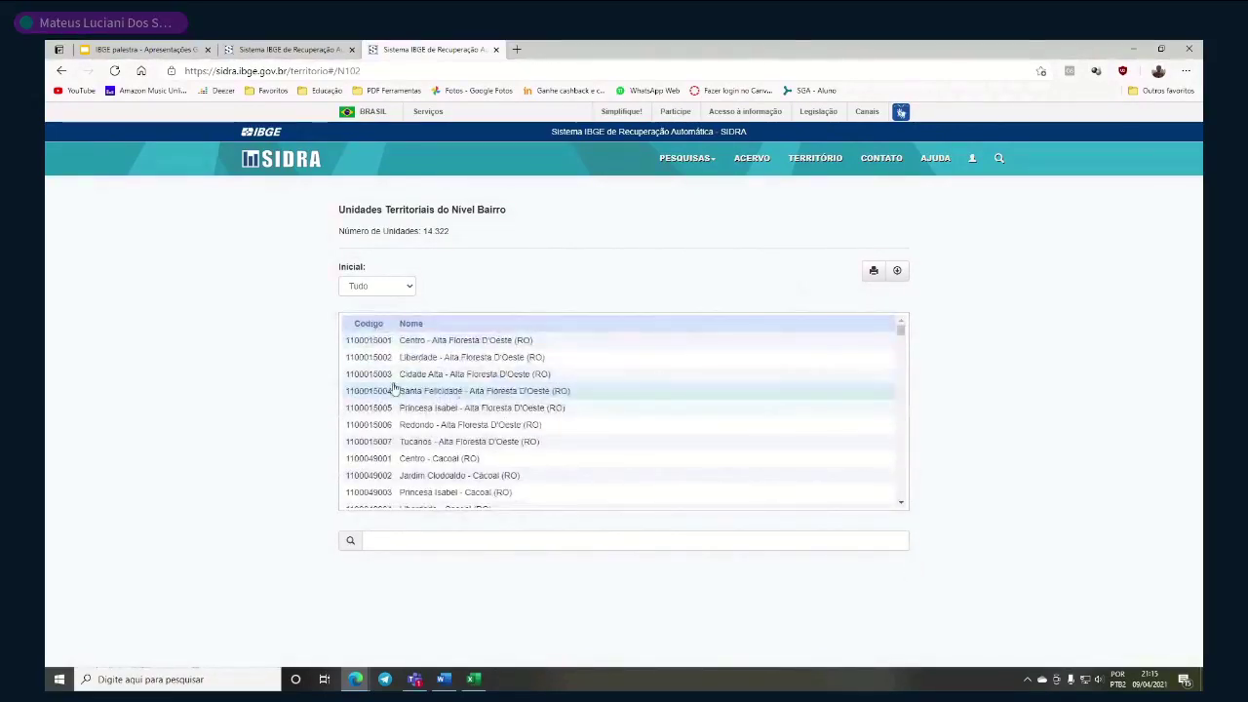
scroll(418, 390, down, 2)
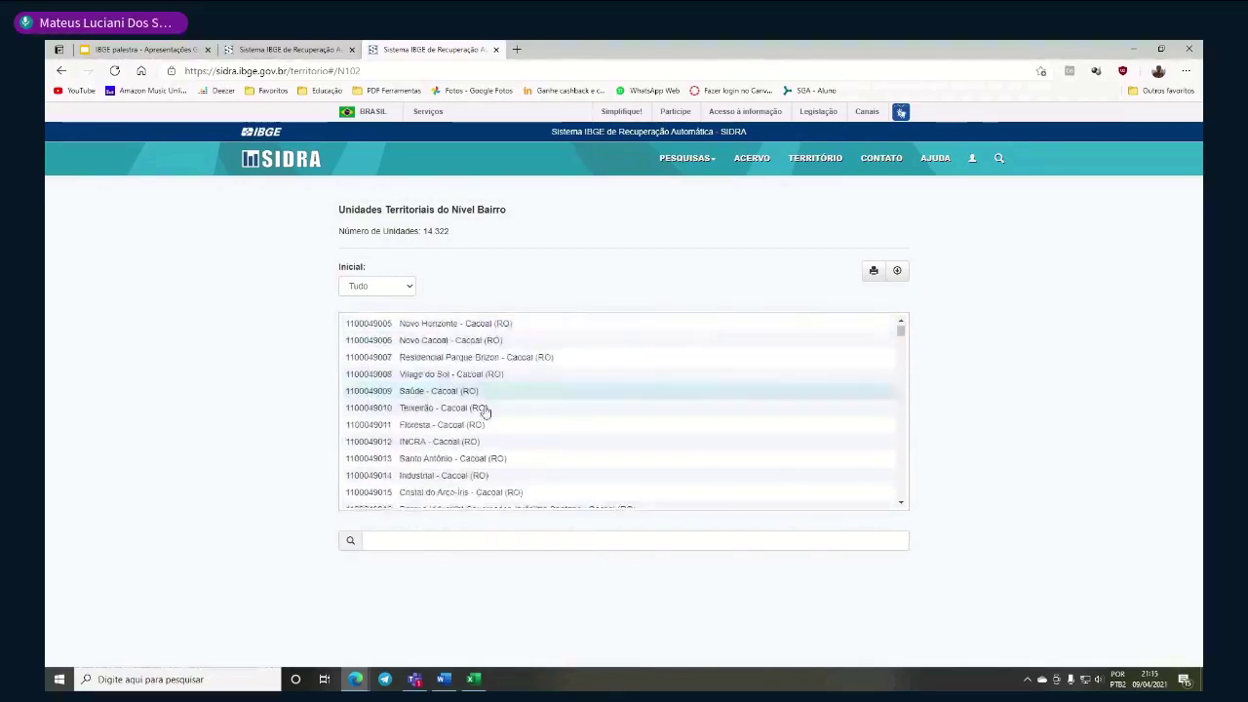
scroll(524, 345, down, 10)
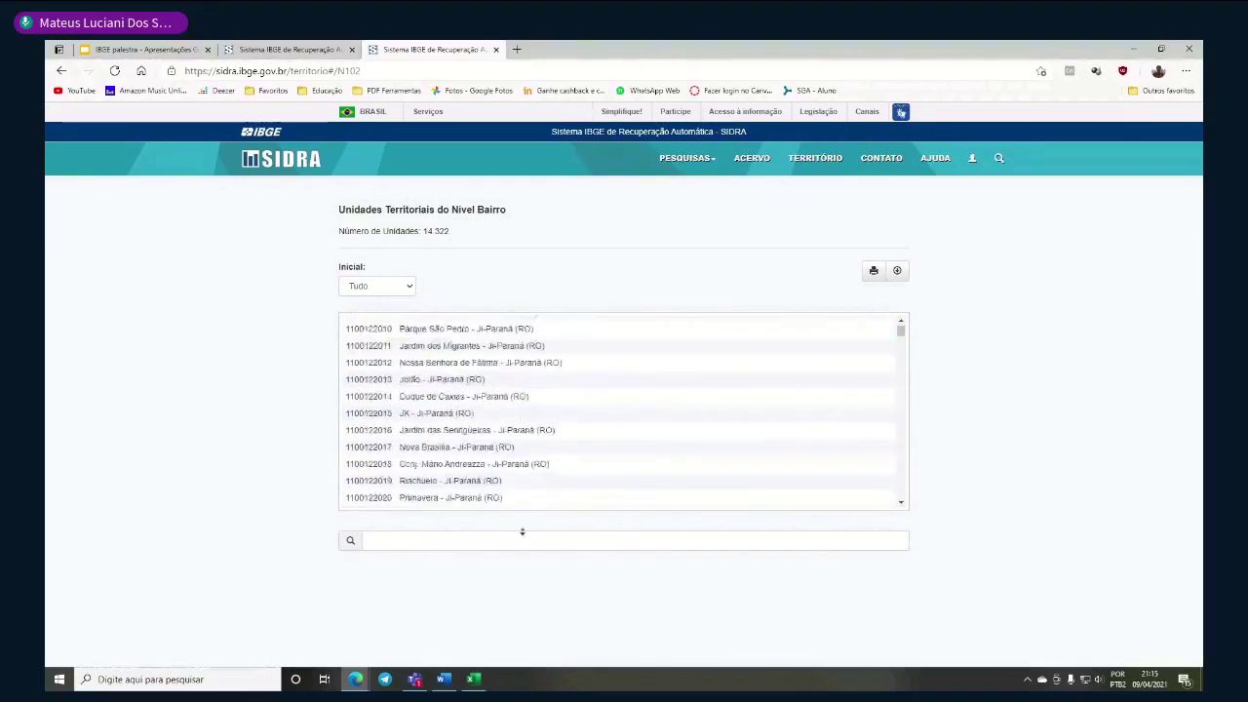
click(468, 543)
text(curitiba)
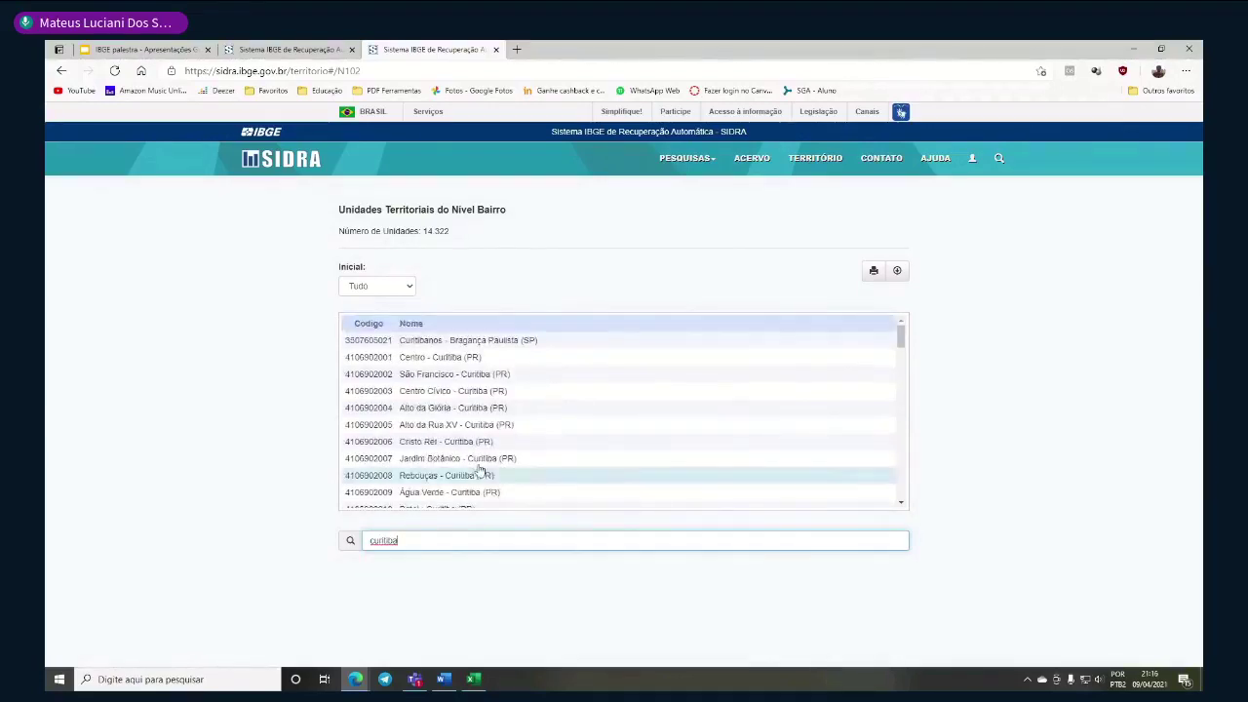
scroll(496, 415, down, 3)
scroll(533, 404, down, 10)
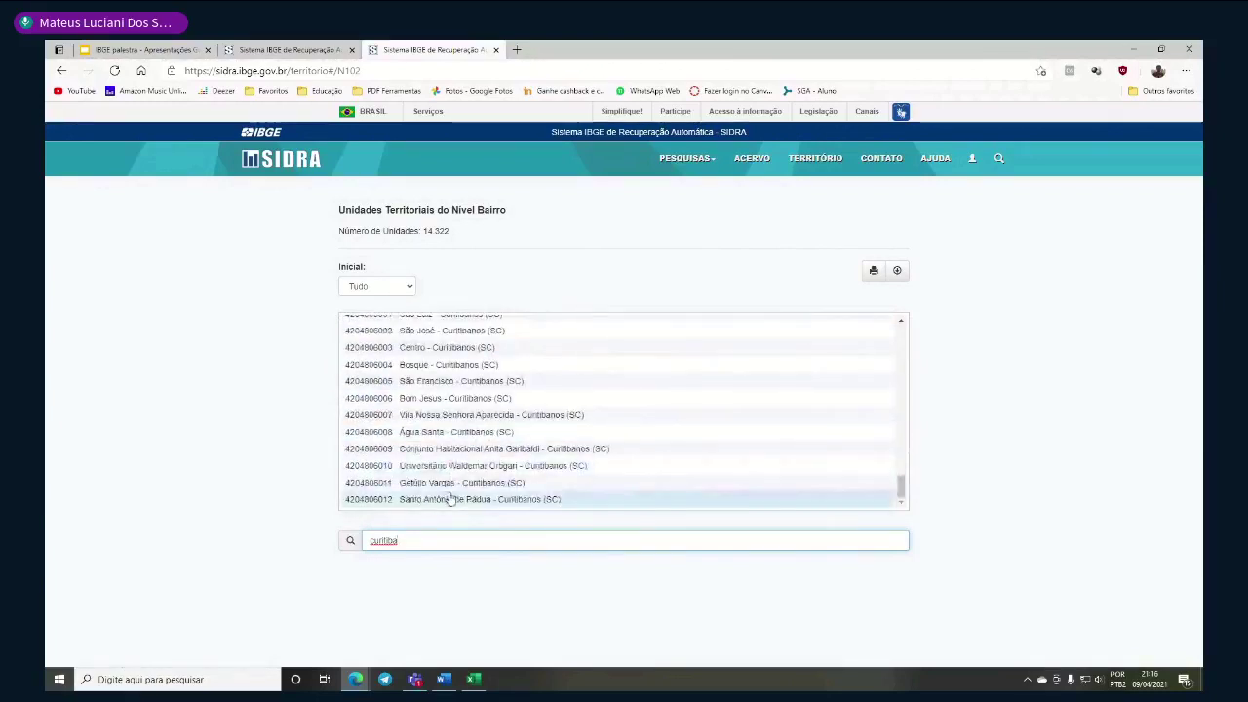
scroll(459, 458, up, 8)
scroll(483, 391, up, 6)
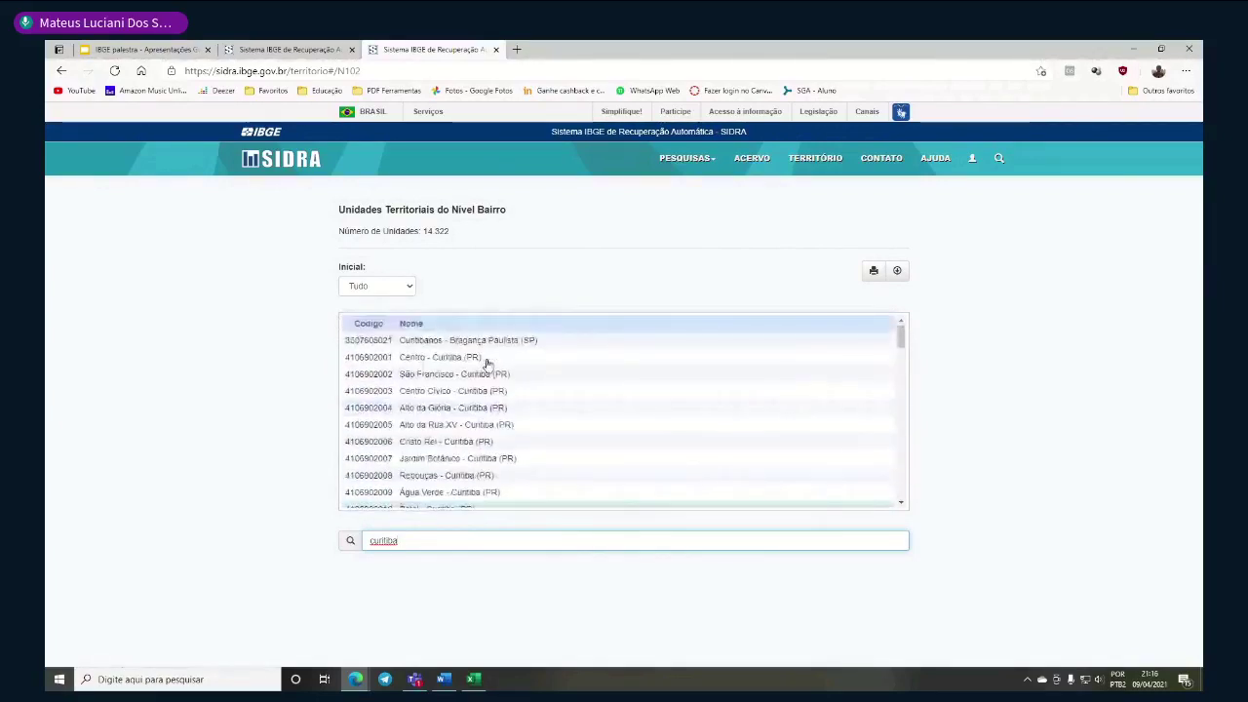
Search the Bairro units for "bairro alto" and open the details of Bairro Alto - Curitiba (PR)
double_click(457, 542)
text(bairro alto)
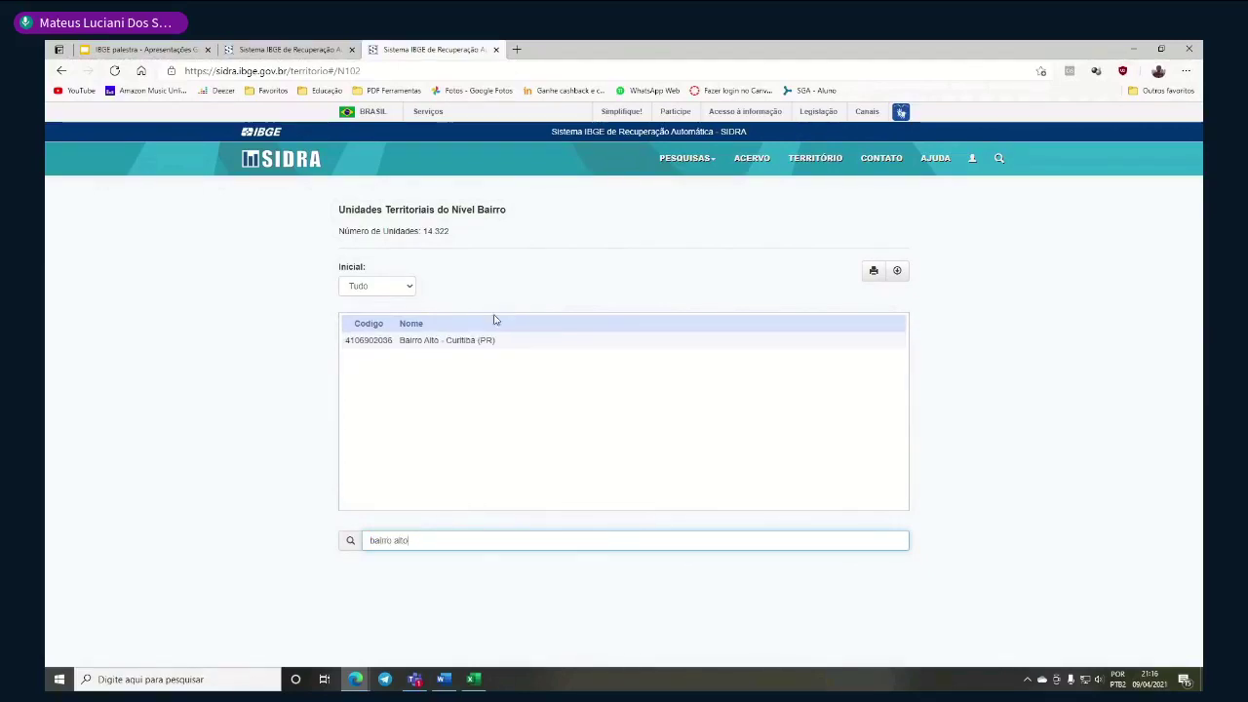
click(476, 340)
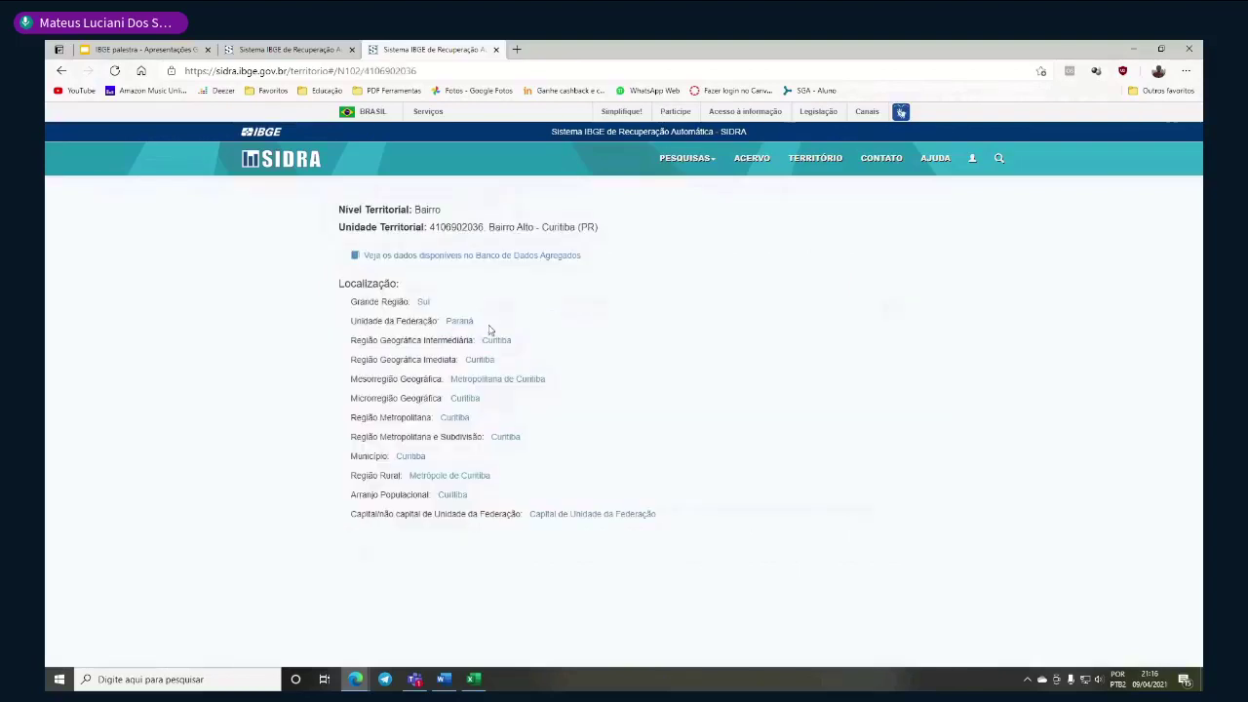
Examine Bairro Alto's territorial unit details, its Localização entries and the link to its aggregated data
drag(335, 207, 768, 571)
drag(772, 527, 287, 288)
click(287, 289)
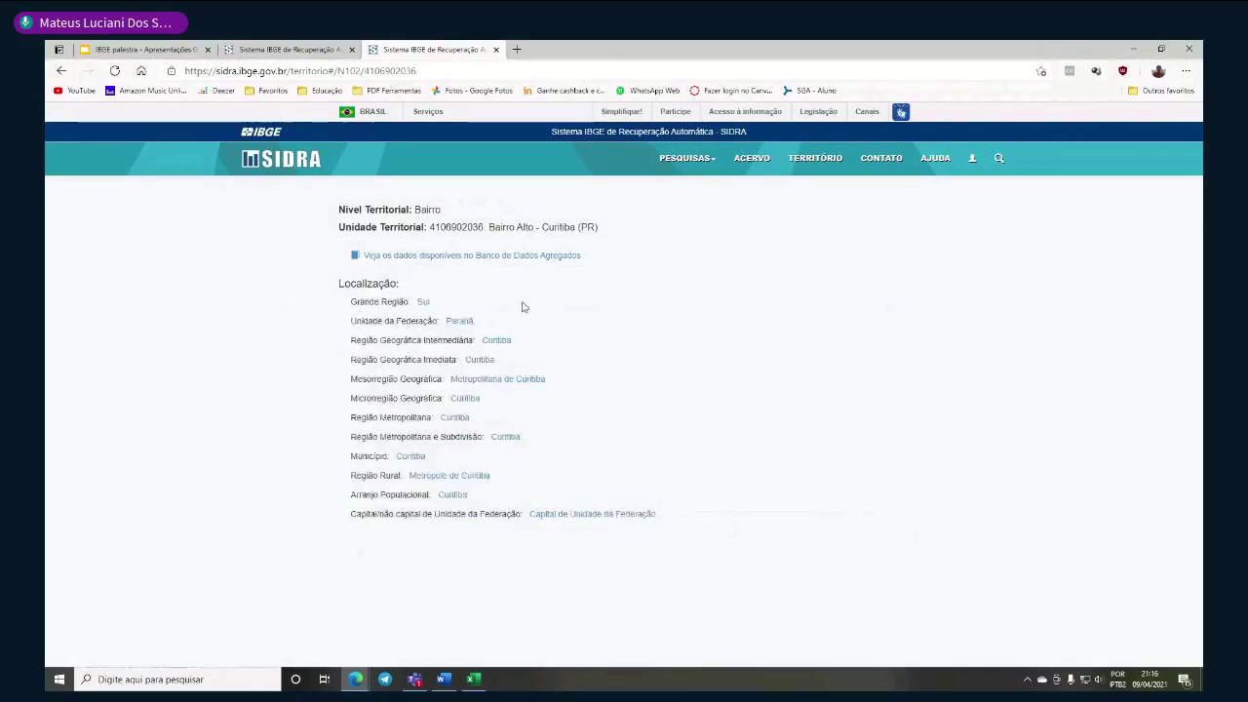
drag(522, 307, 722, 522)
click(646, 273)
drag(647, 273, 356, 254)
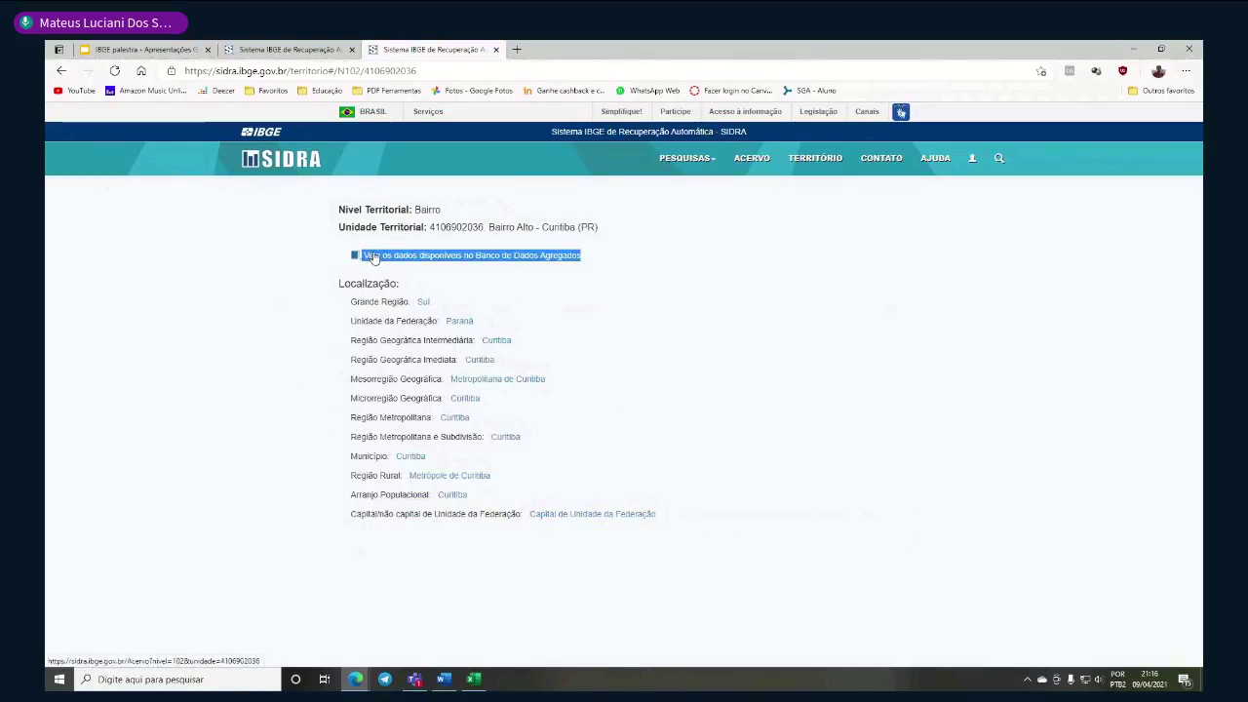
Open the aggregated data available for Bairro Alto and filter it by Censo Demográfico and the subject Cor ou raça
click(375, 257)
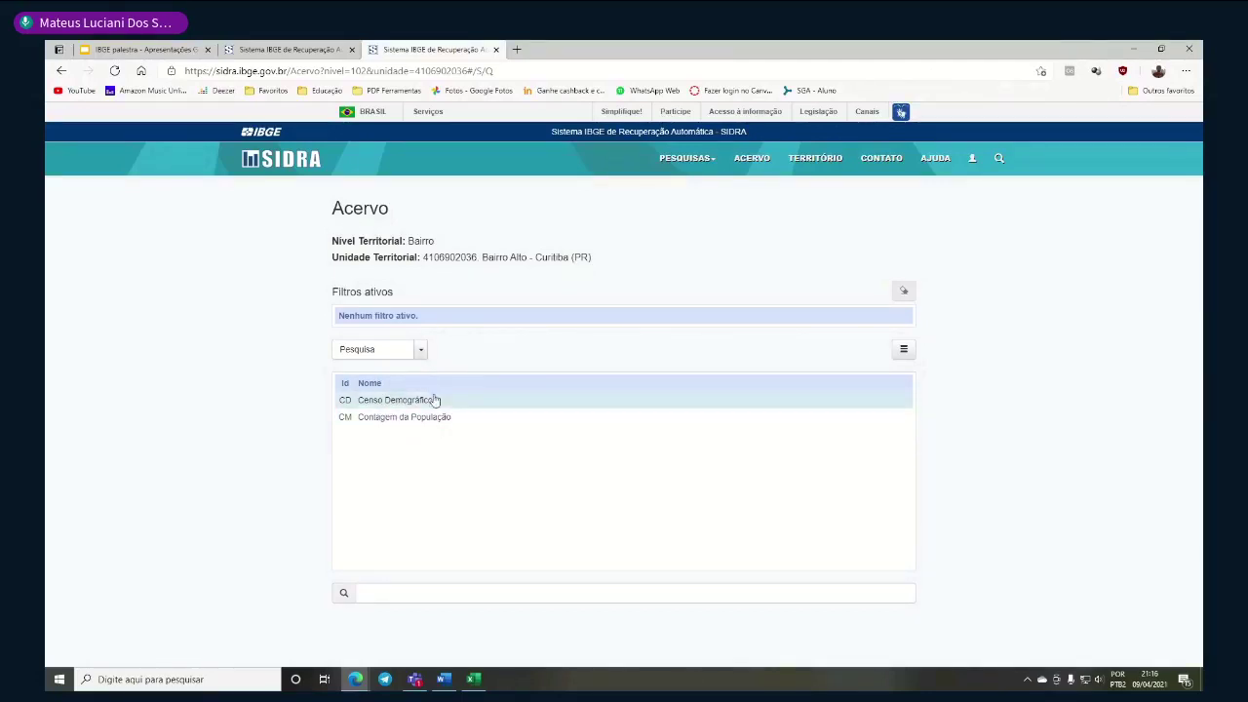
click(501, 401)
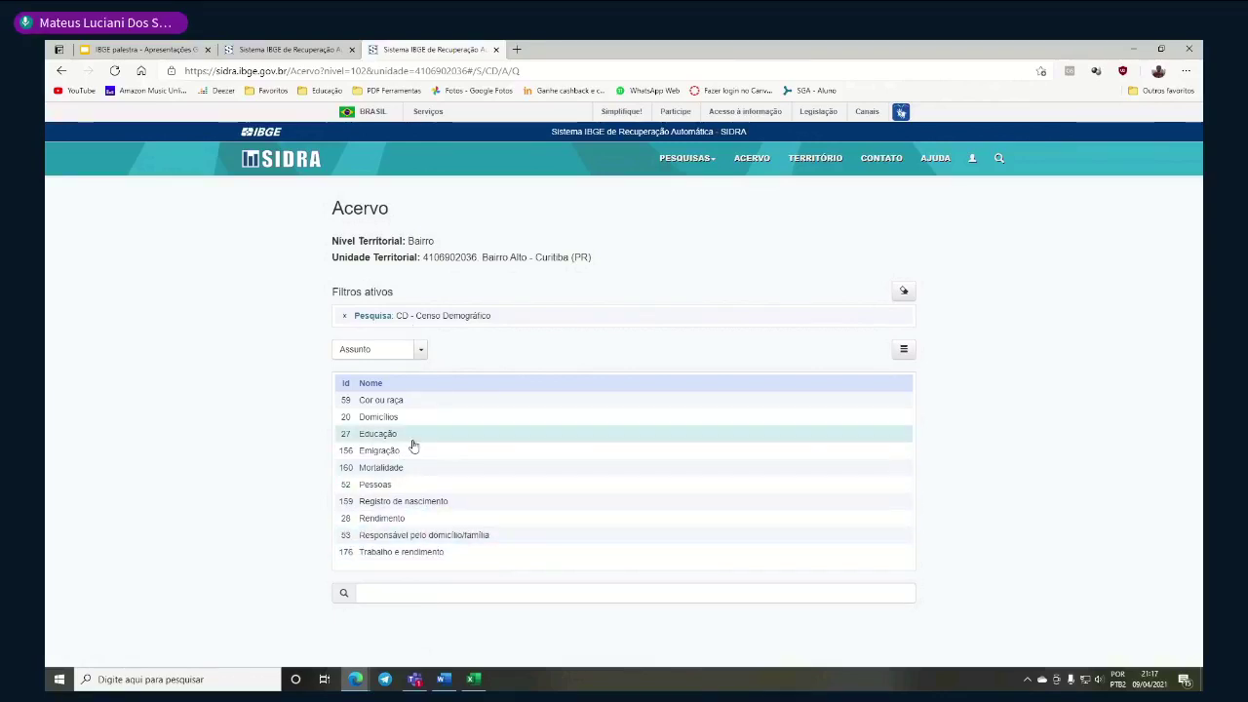
click(396, 402)
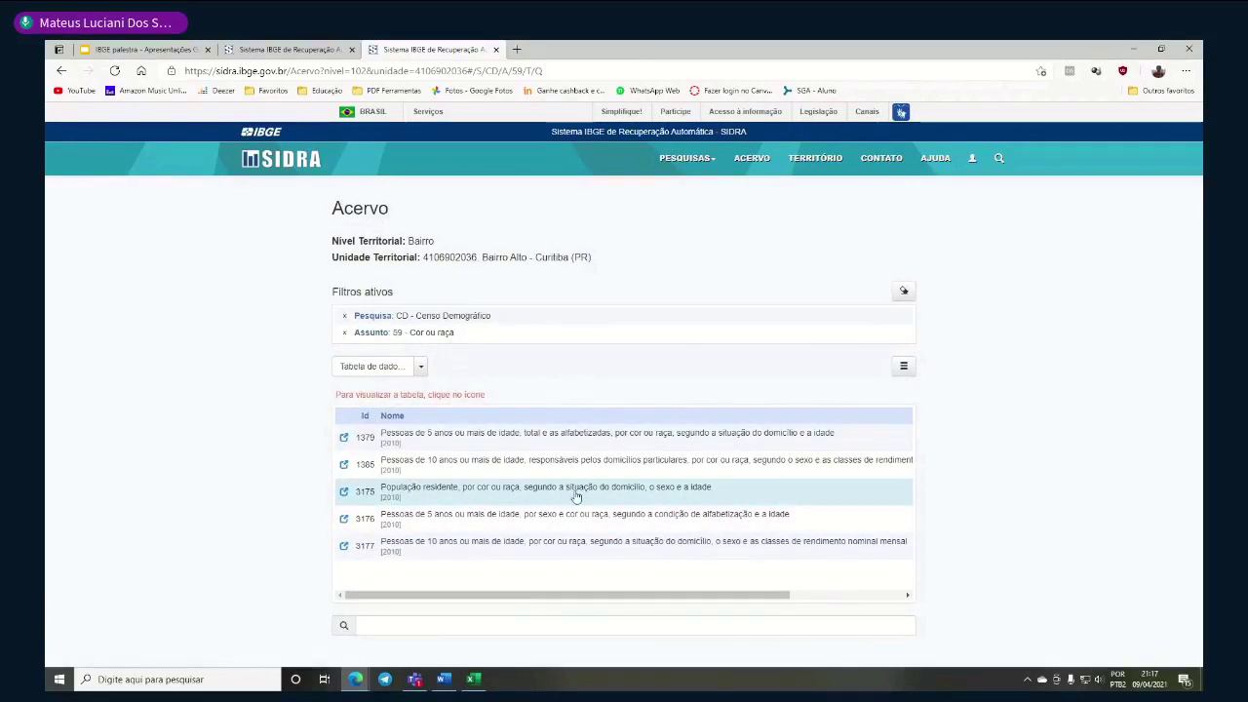
Select table 3175 on resident population by colour or race, and open it for consultation
click(671, 495)
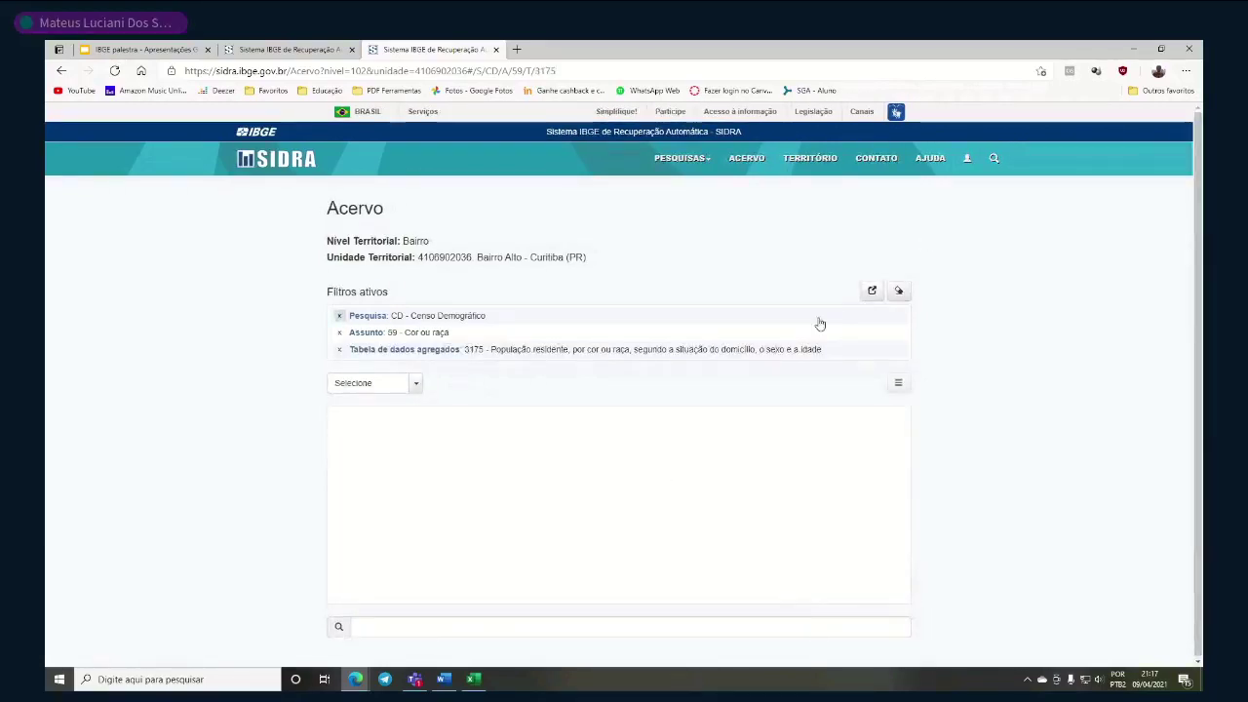
click(873, 292)
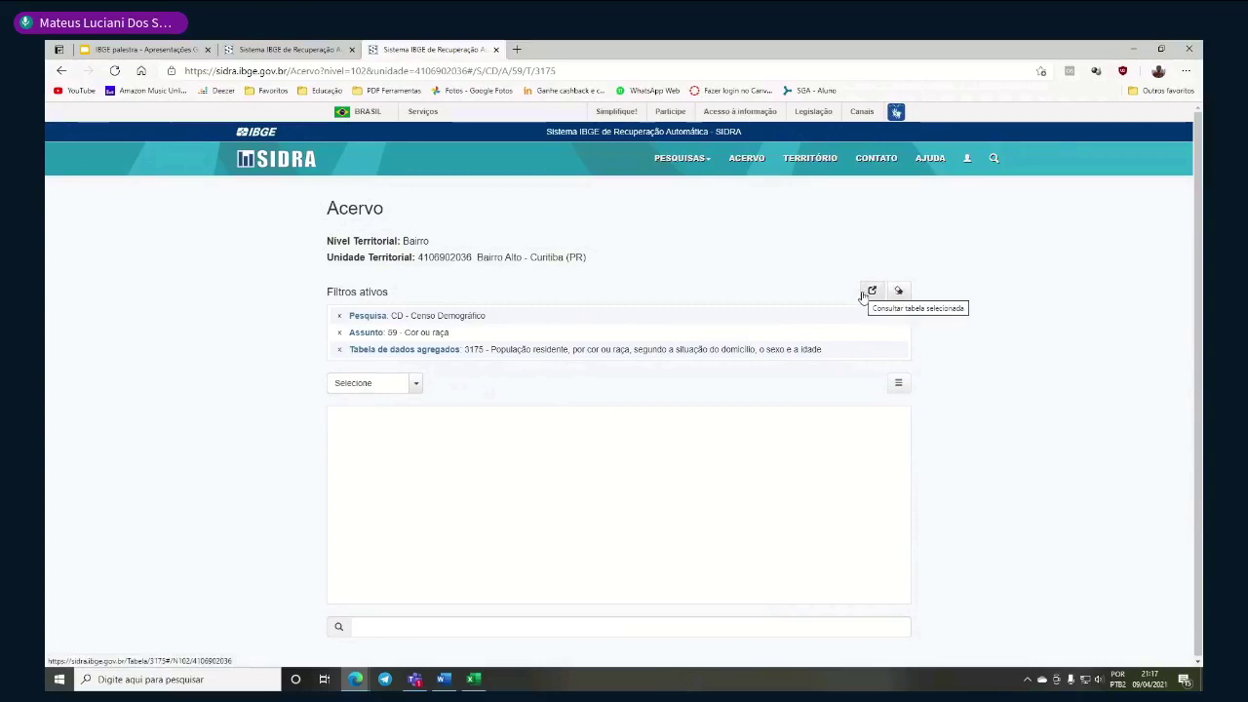
click(863, 296)
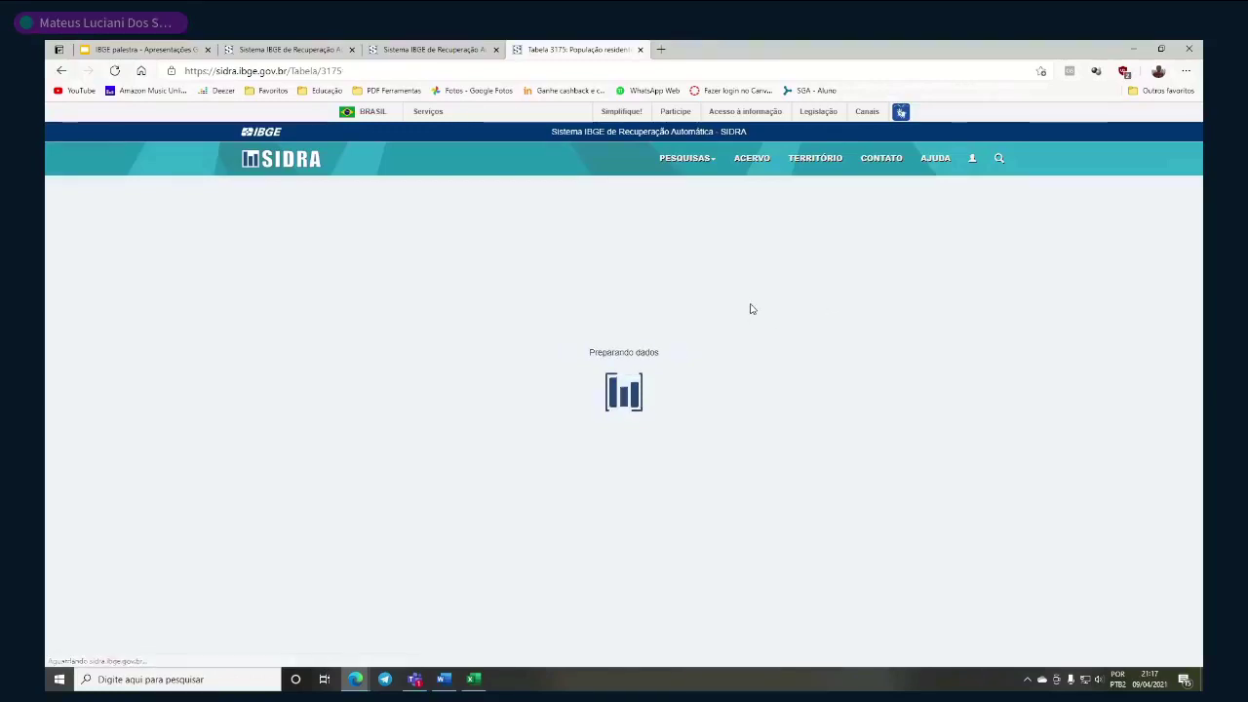
scroll(703, 347, down, 1)
scroll(204, 318, down, 4)
scroll(204, 322, up, 5)
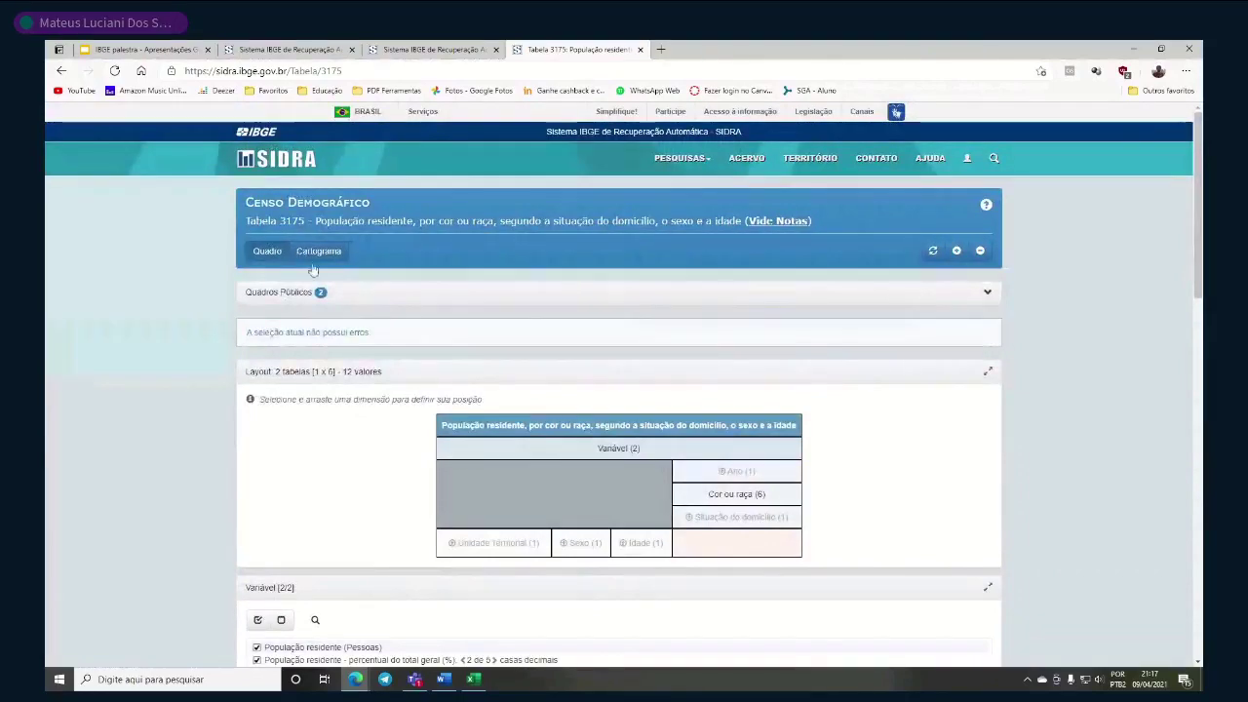
Exclude the variable População residente (Pessoas) from table 3175, keeping only the percentage of the overall total
scroll(312, 273, down, 2)
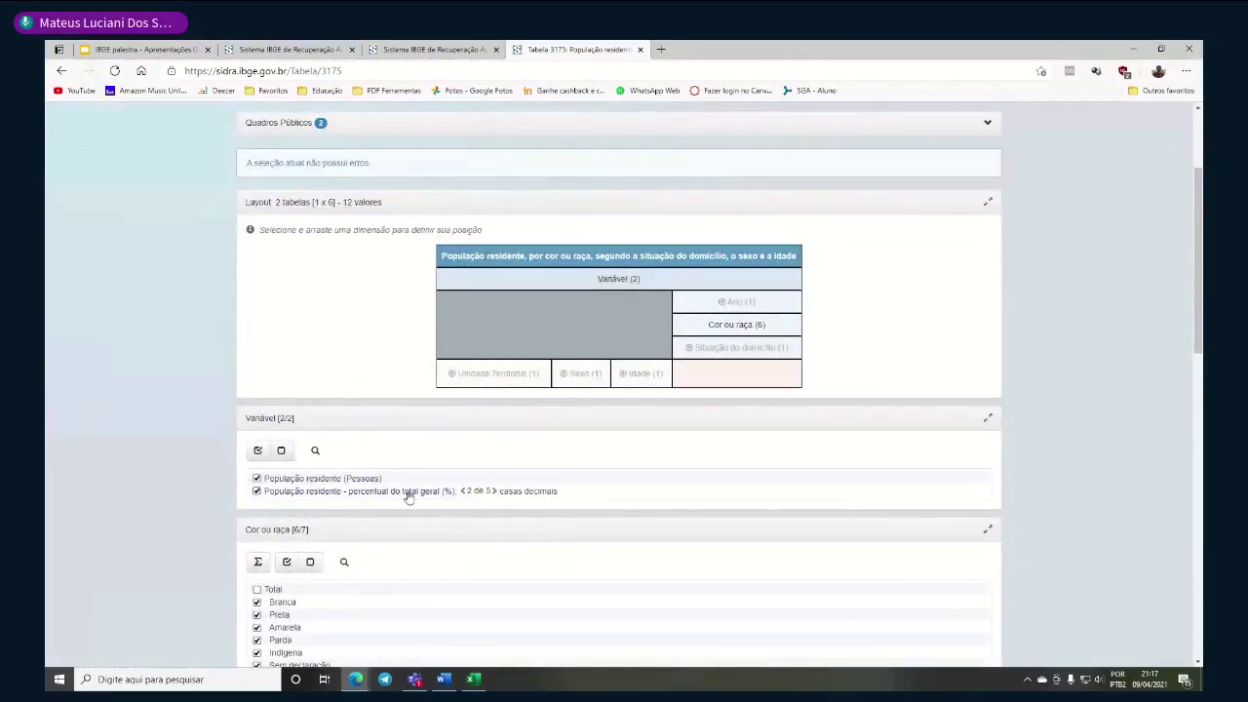
click(308, 478)
scroll(435, 501, down, 1)
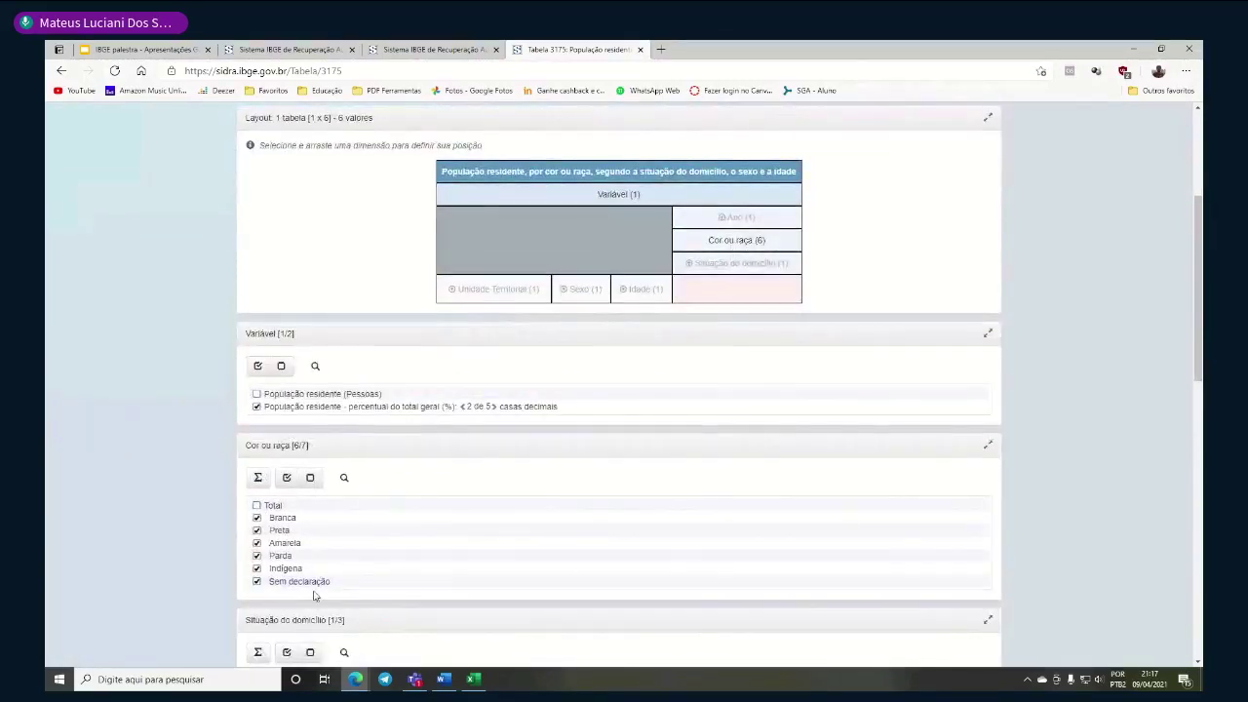
Review table 3175's selections for Cor ou raça, Situação do domicílio, Sexo, Idade, Ano and Unidade Territorial
scroll(304, 543, down, 1)
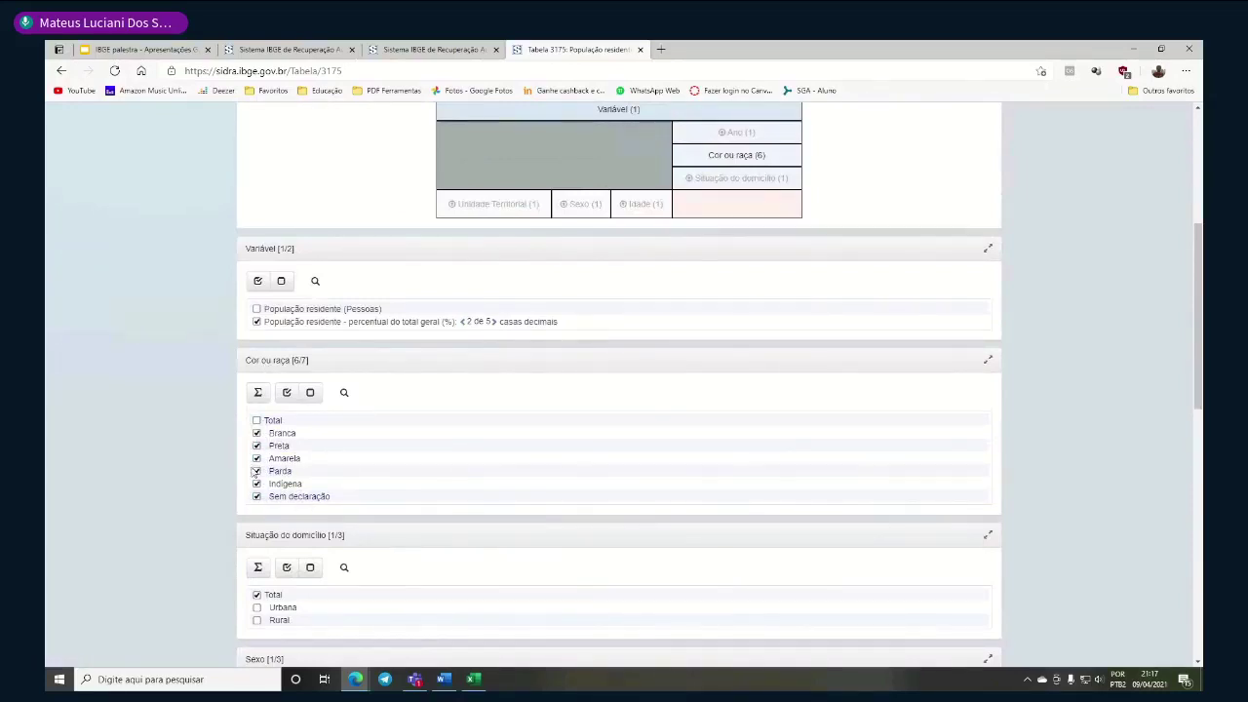
scroll(255, 472, down, 1)
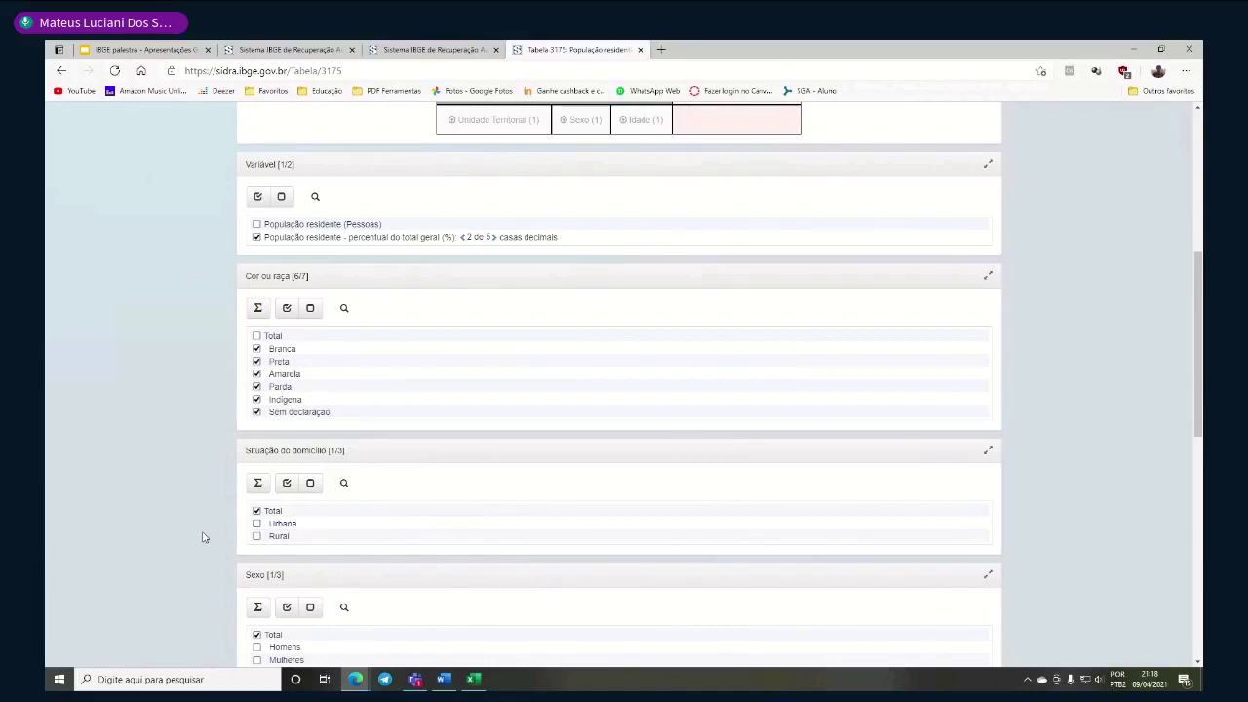
scroll(203, 532, down, 3)
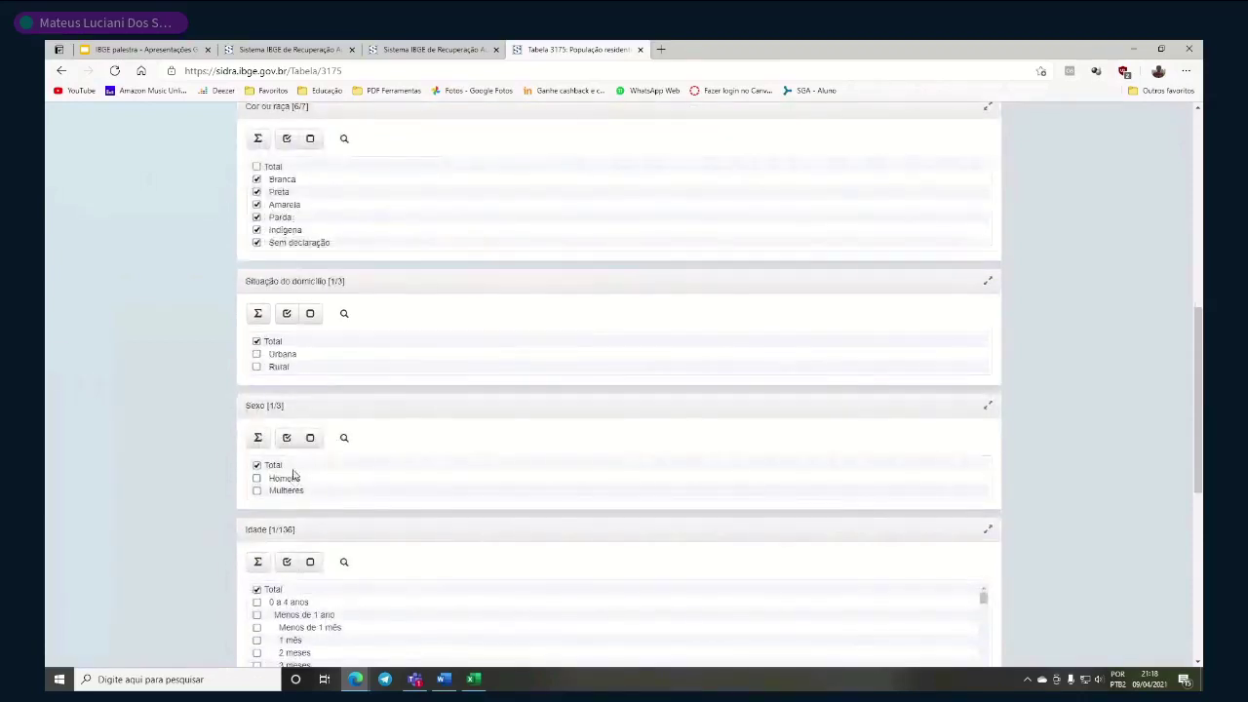
scroll(271, 458, down, 2)
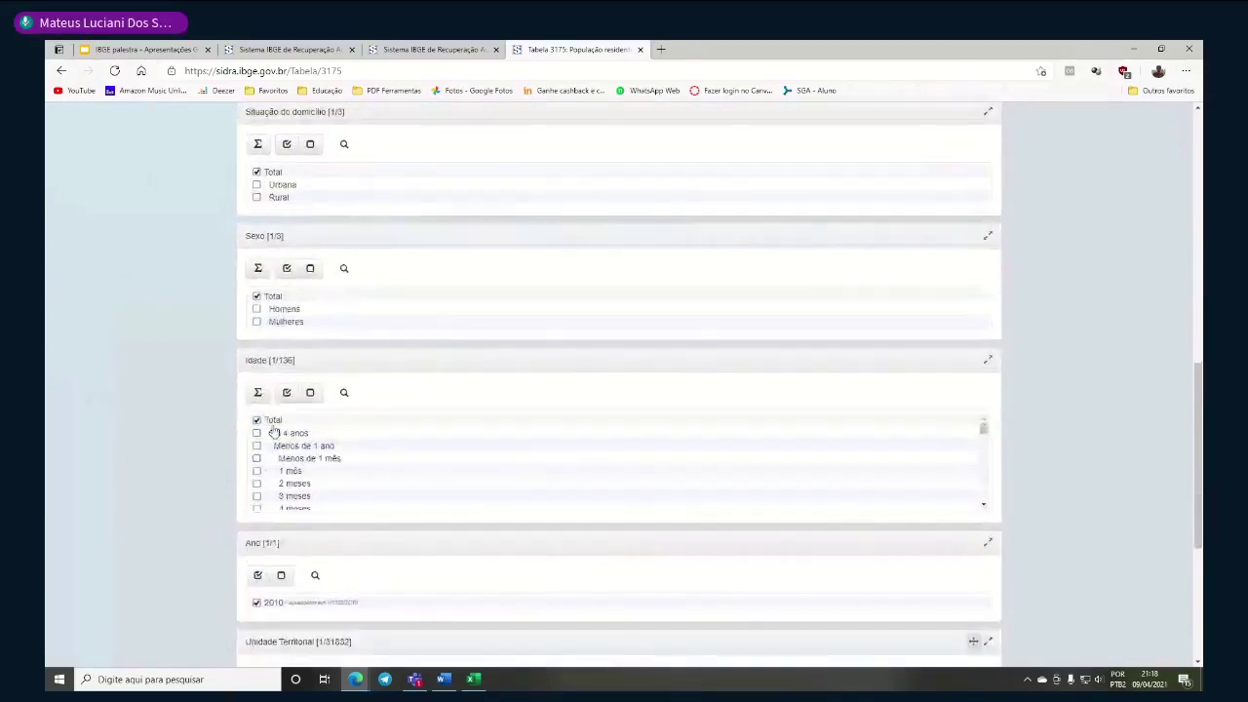
scroll(273, 439, down, 1)
scroll(275, 439, down, 2)
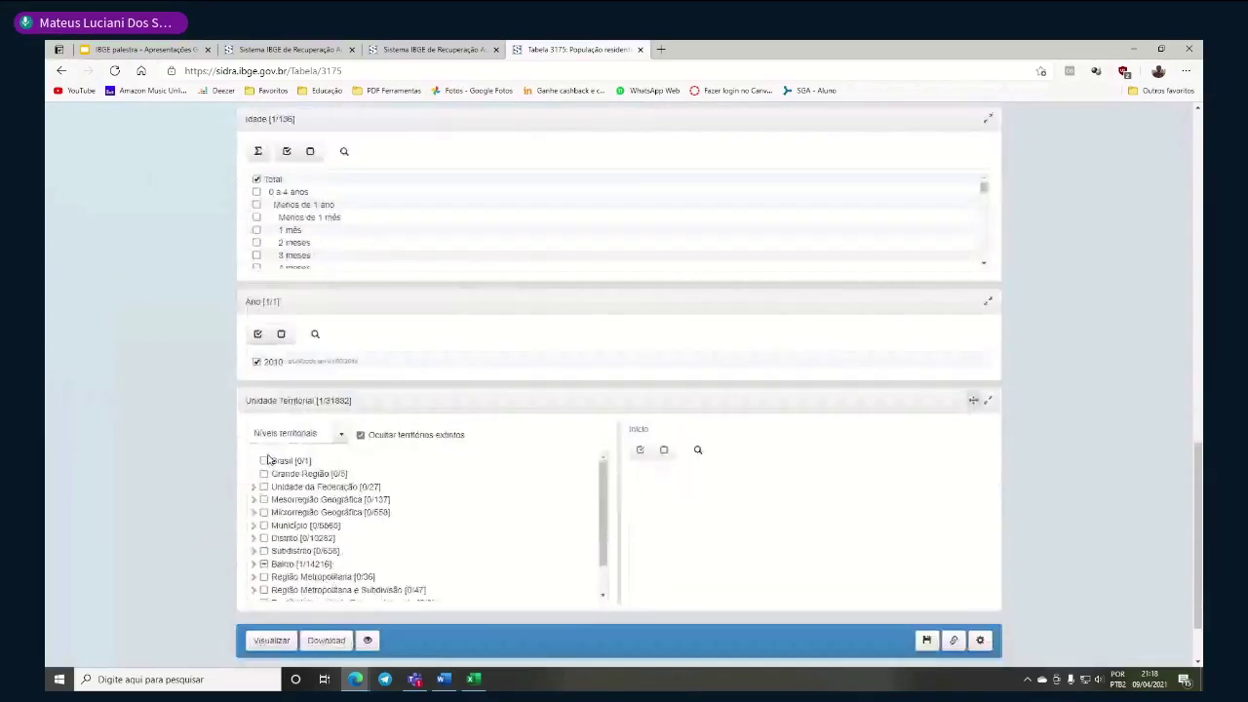
scroll(293, 458, down, 3)
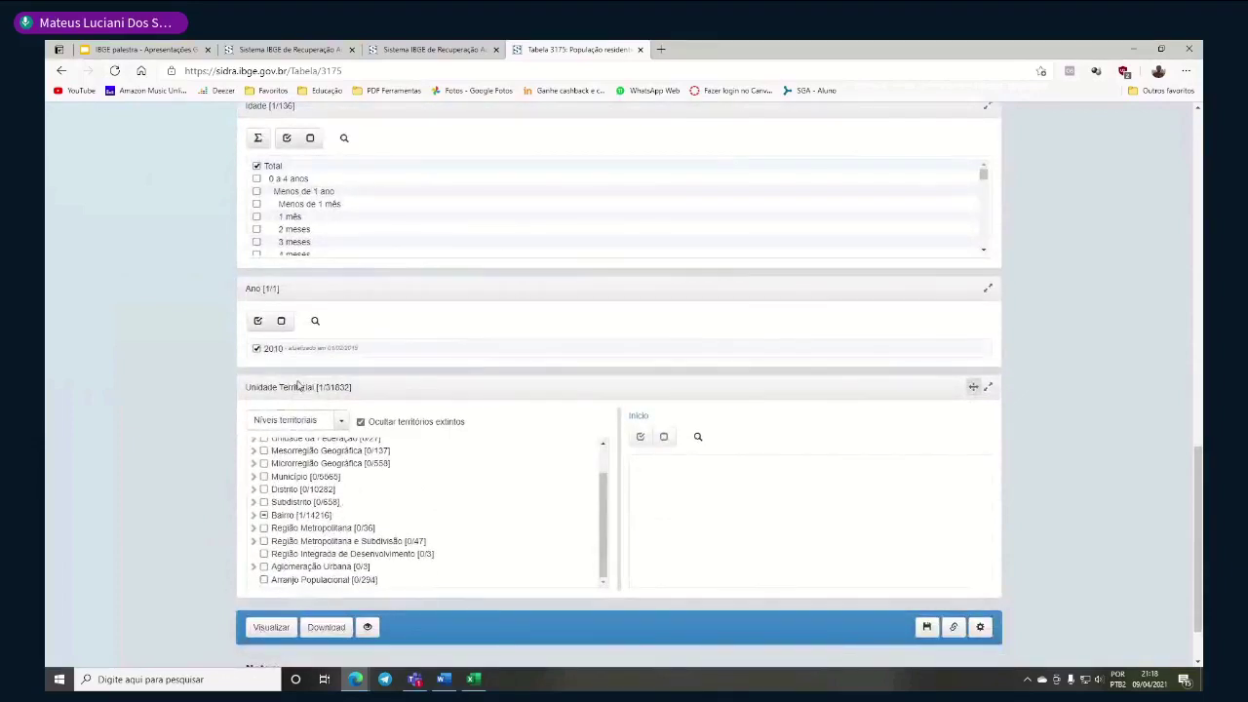
scroll(310, 522, up, 1)
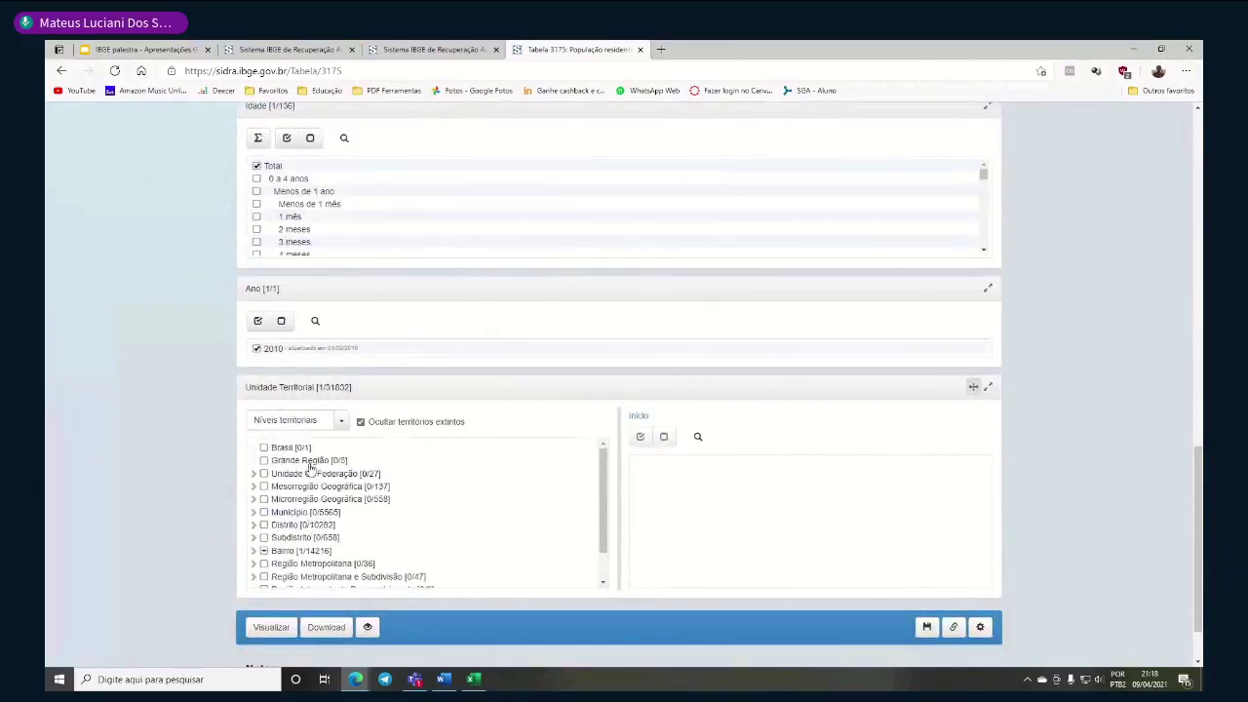
Check the Bairro level selection by searching for "bairro alto", and display the resulting table 3175
click(304, 551)
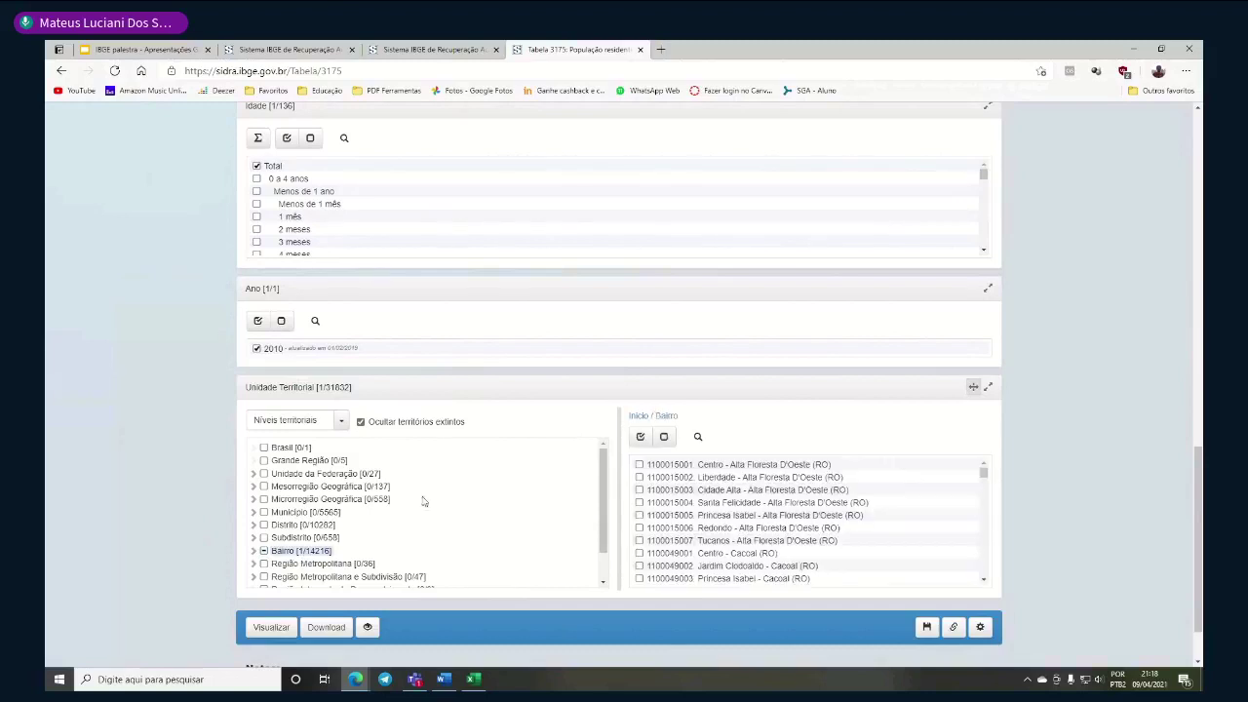
click(698, 437)
text(ba)
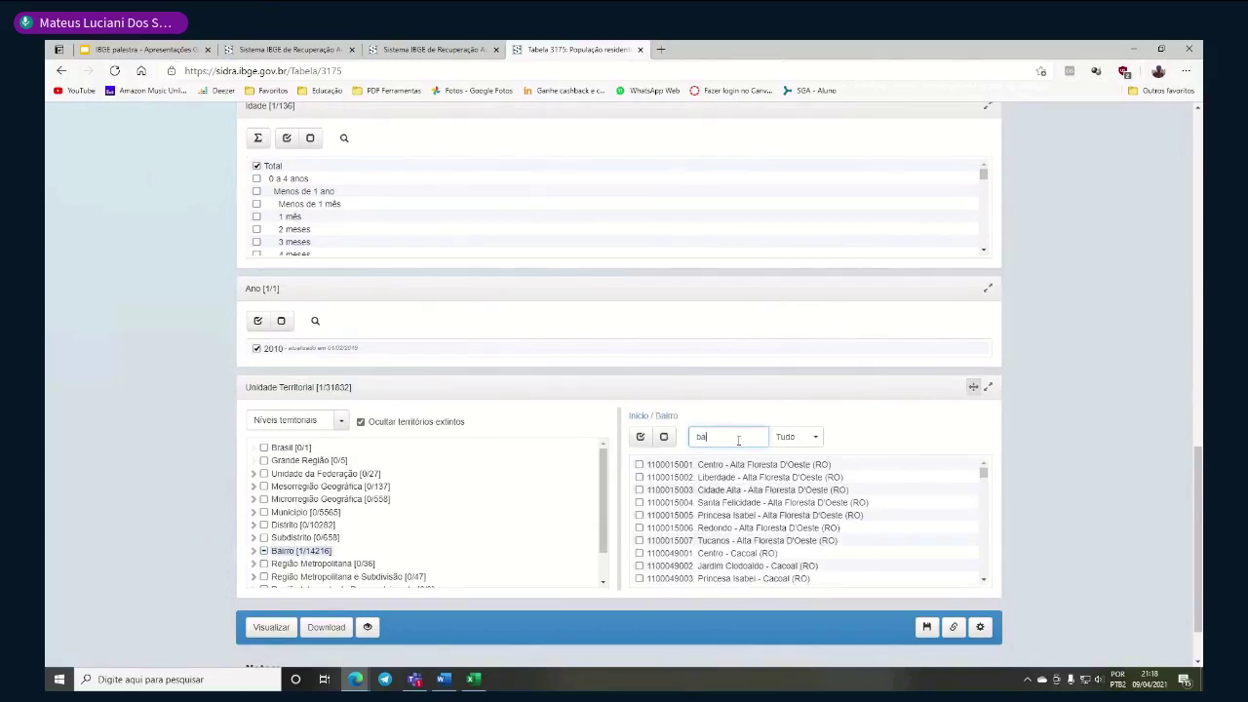
text(irro alto)
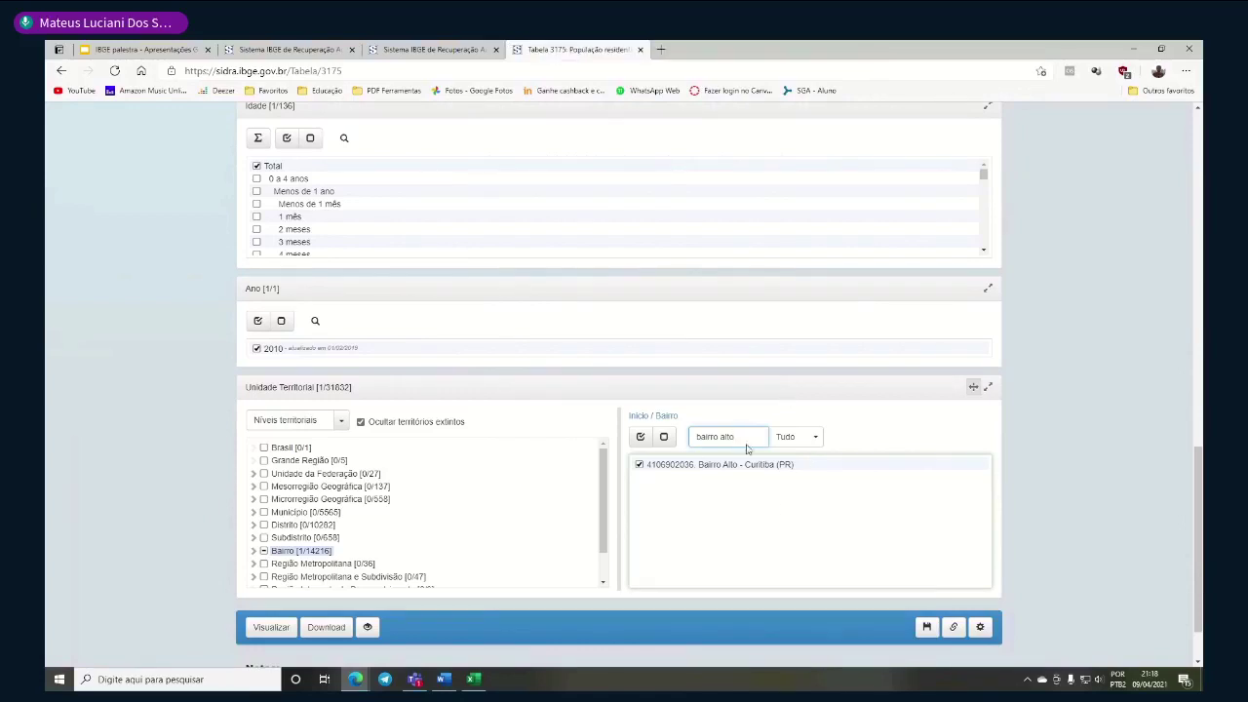
click(259, 628)
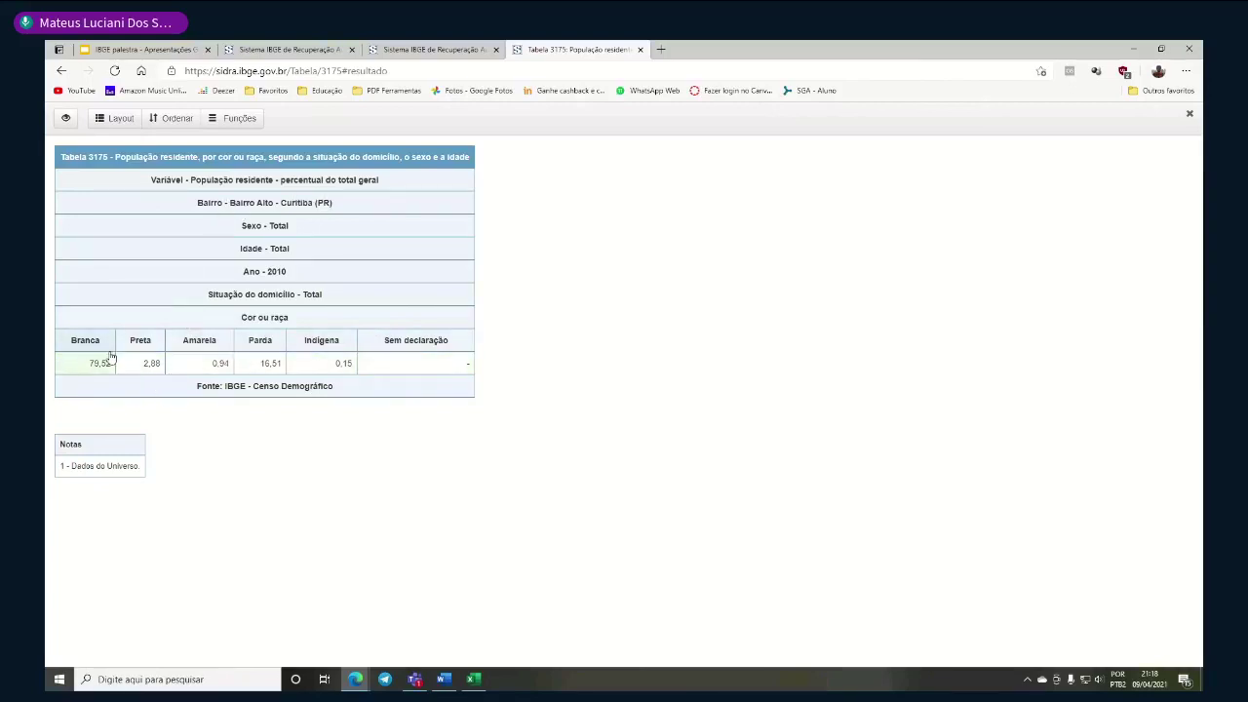
click(641, 50)
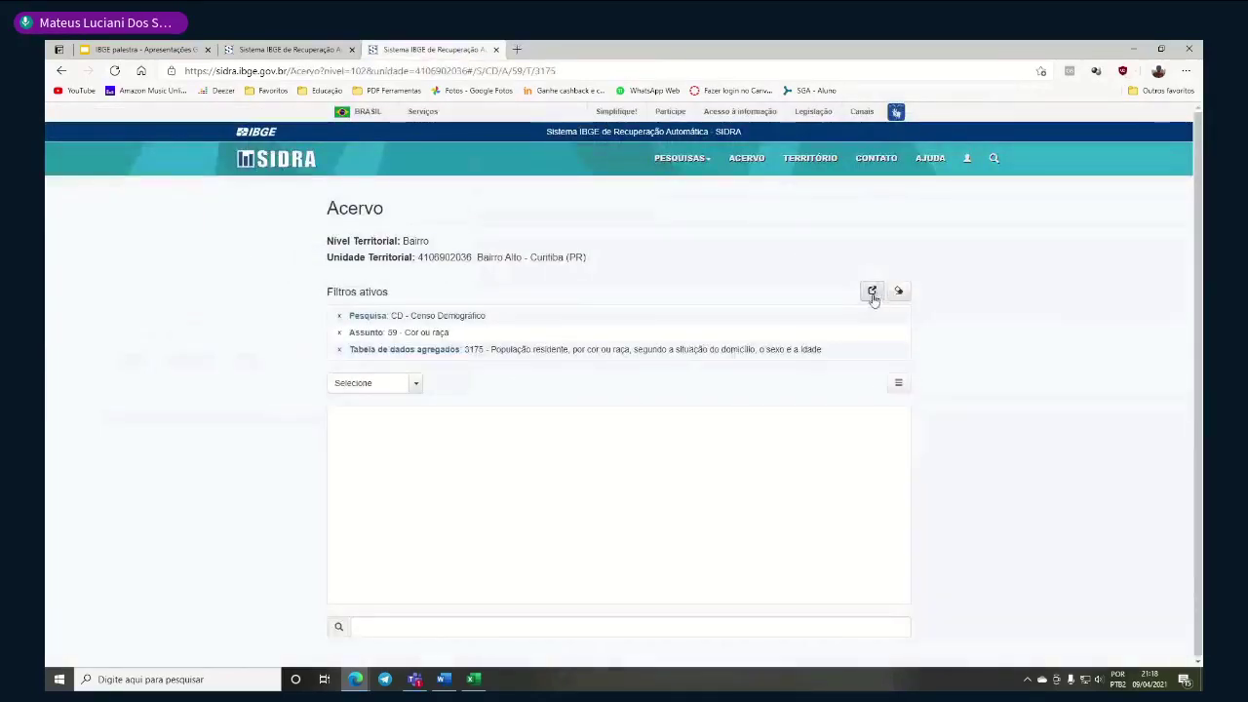
right_click(645, 44)
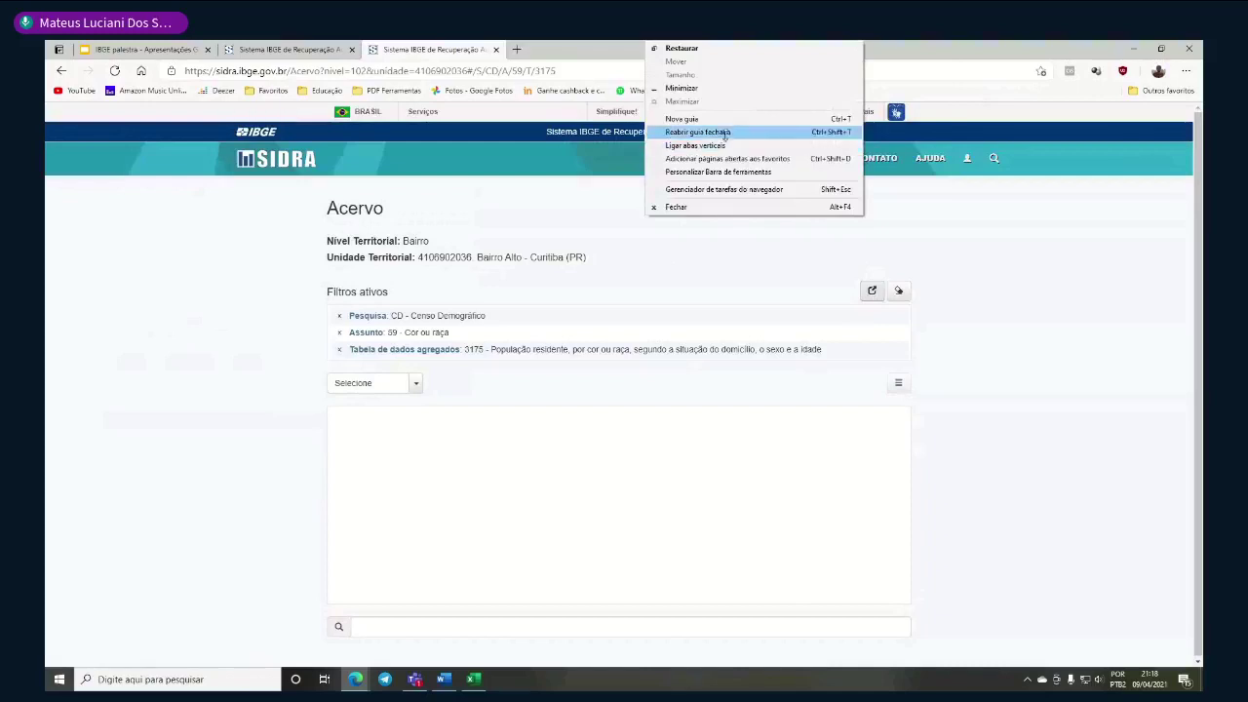
click(724, 134)
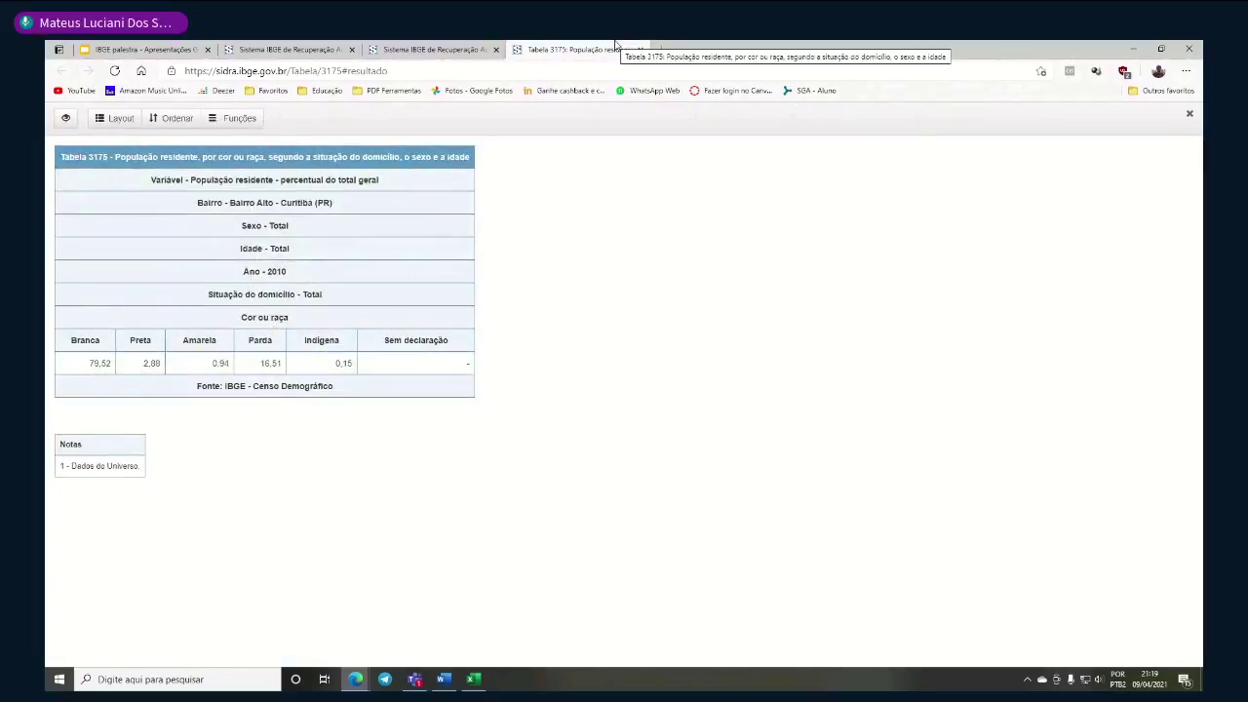
Return to table 3175's selection page and expand the Bairro level under Unidade Territorial
click(1188, 115)
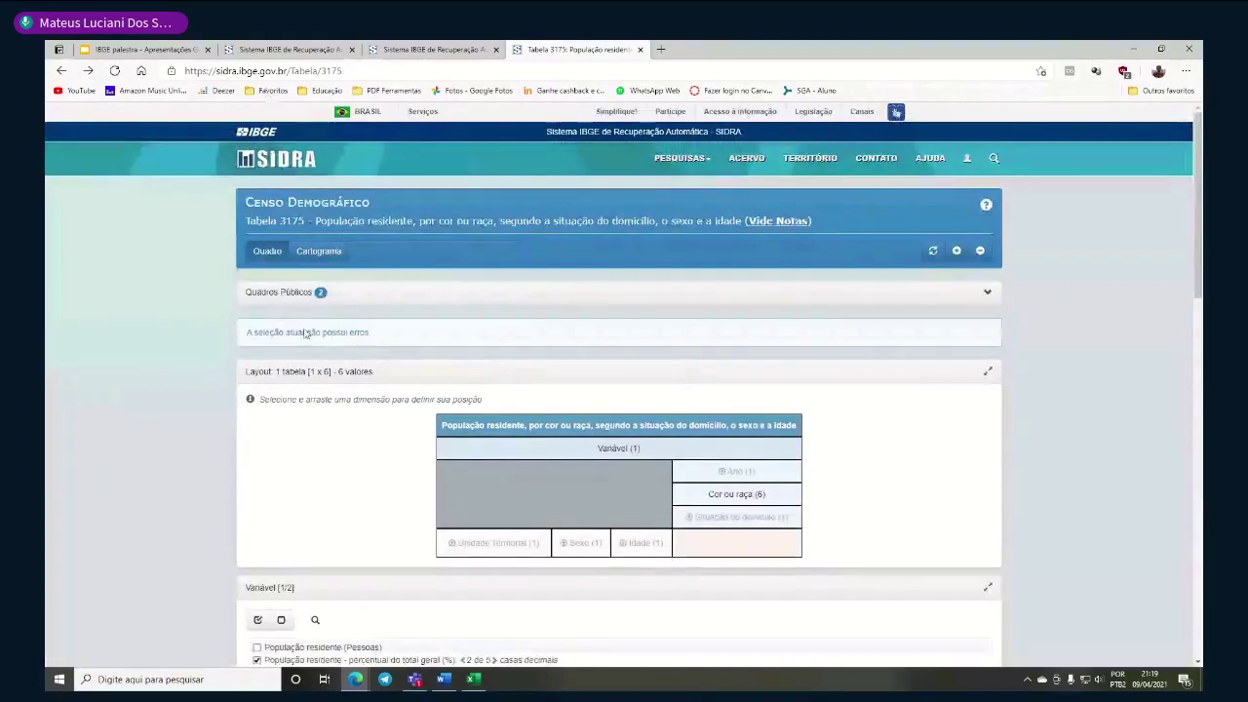
scroll(214, 419, down, 8)
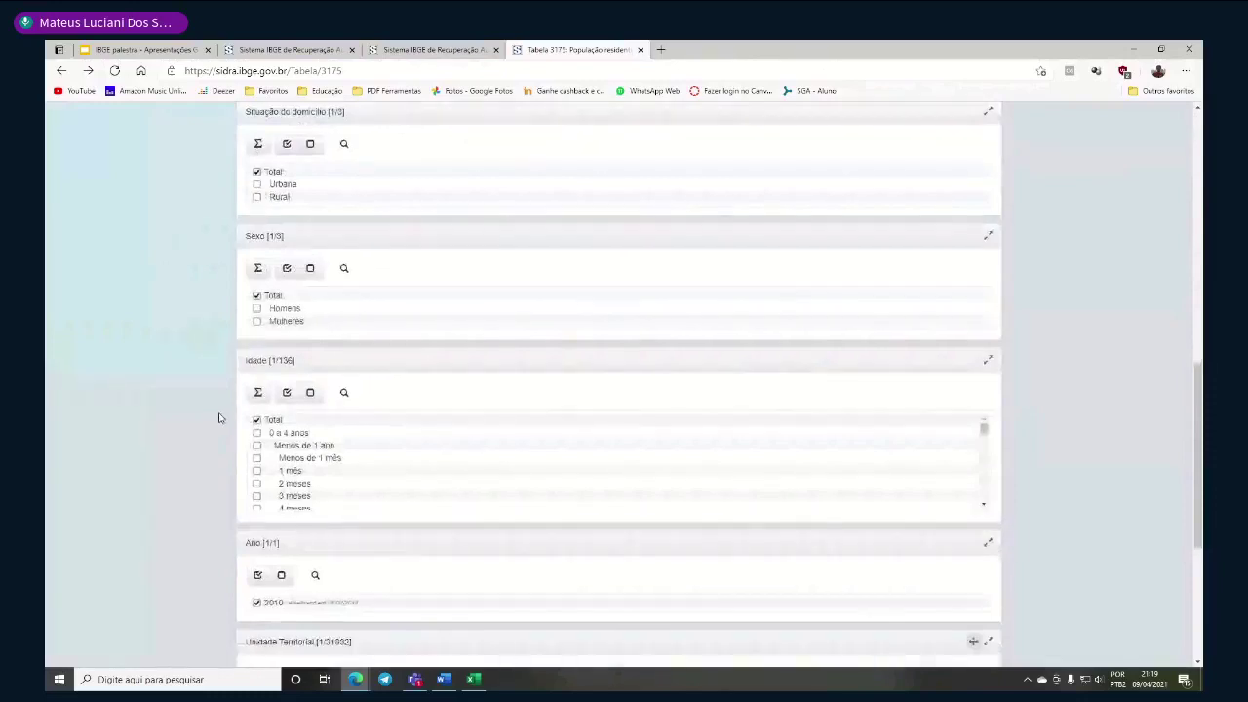
scroll(219, 418, down, 3)
scroll(379, 516, up, 1)
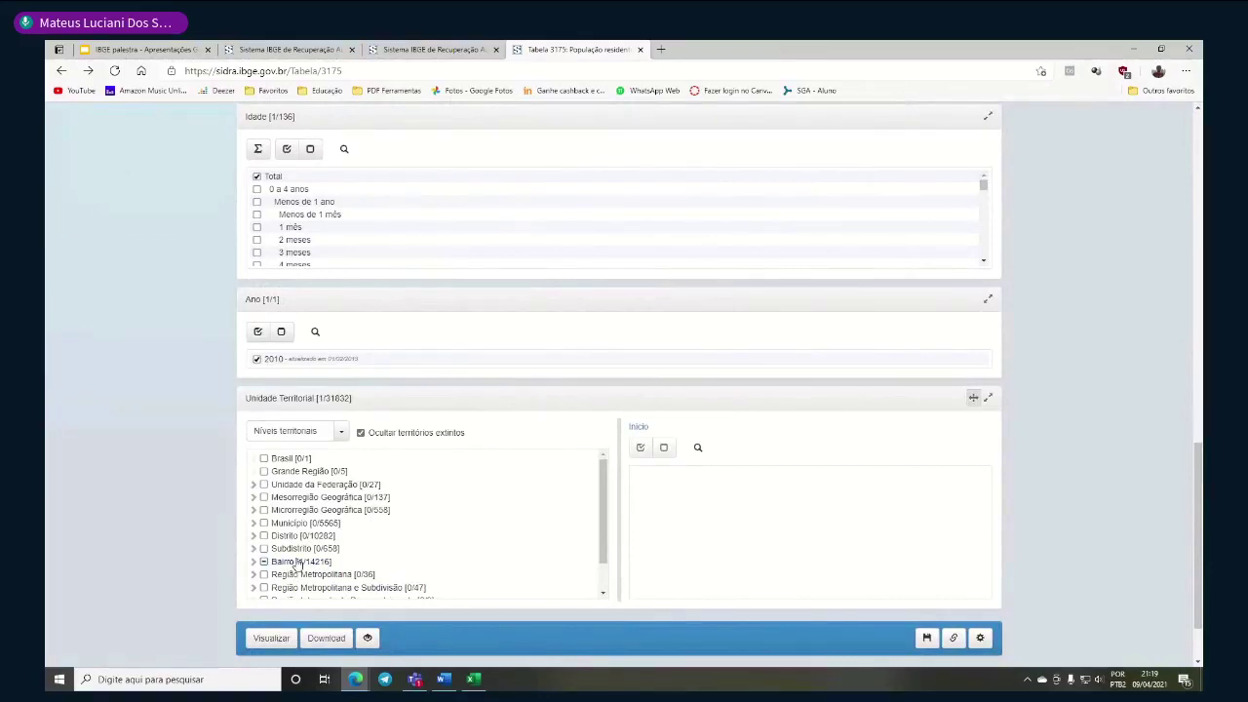
click(736, 448)
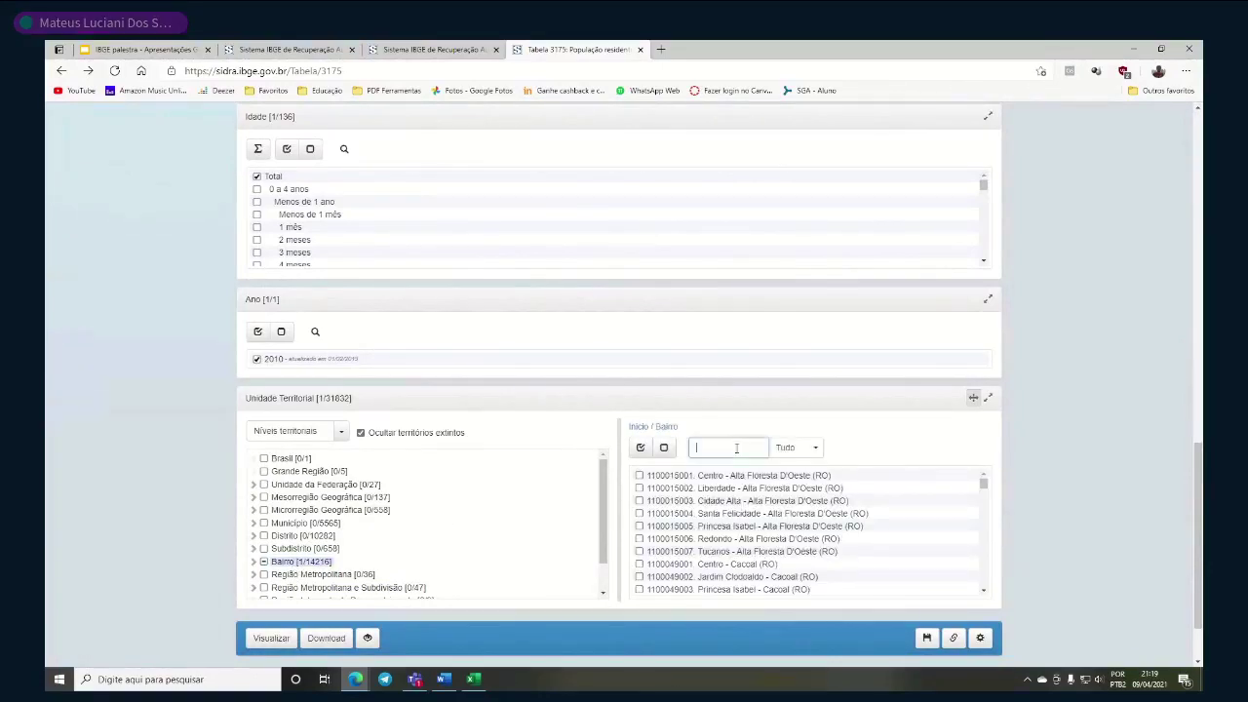
scroll(255, 577, down, 1)
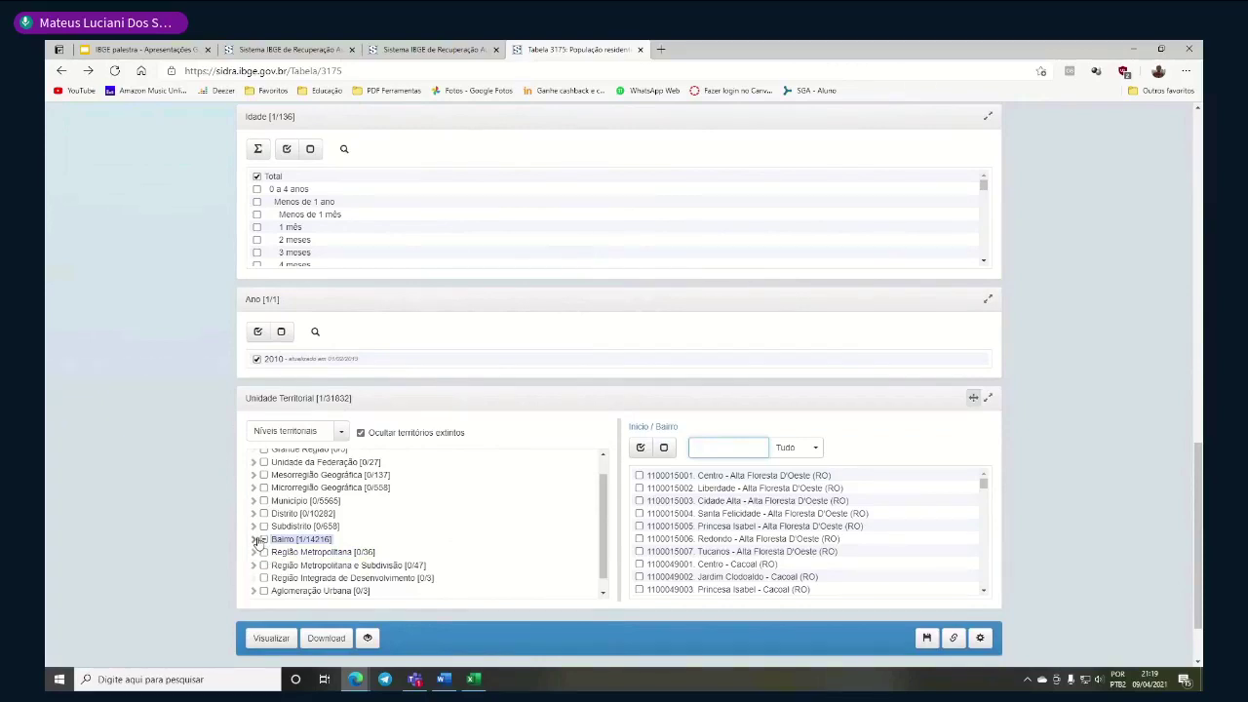
click(256, 542)
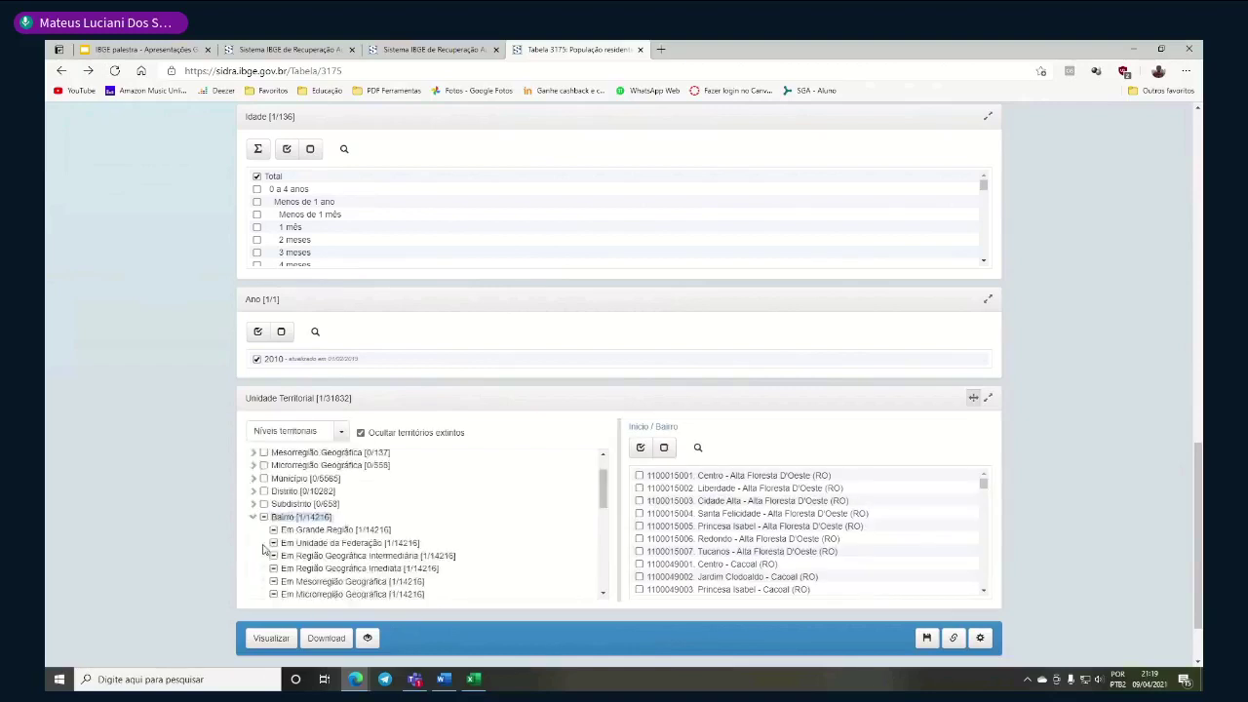
Group the bairros by Em Município, search for "curitiba", and select all bairros of Curitiba (PR)
scroll(278, 498, up, 1)
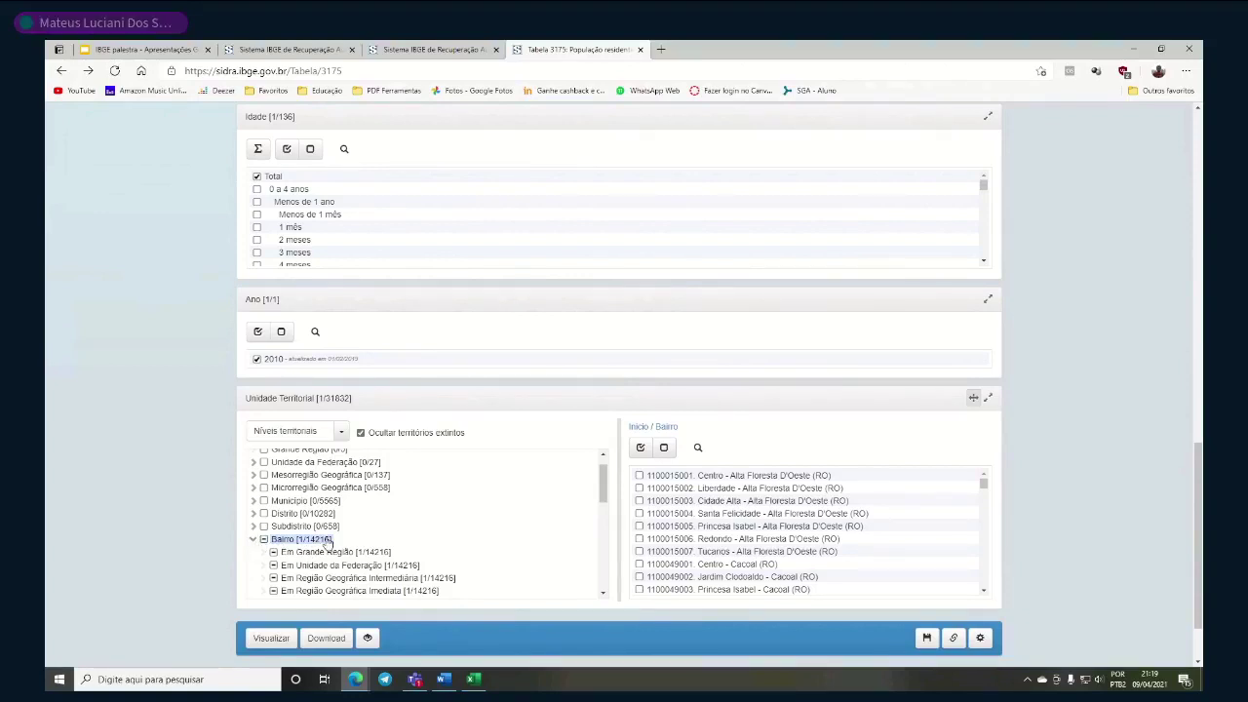
scroll(292, 546, down, 2)
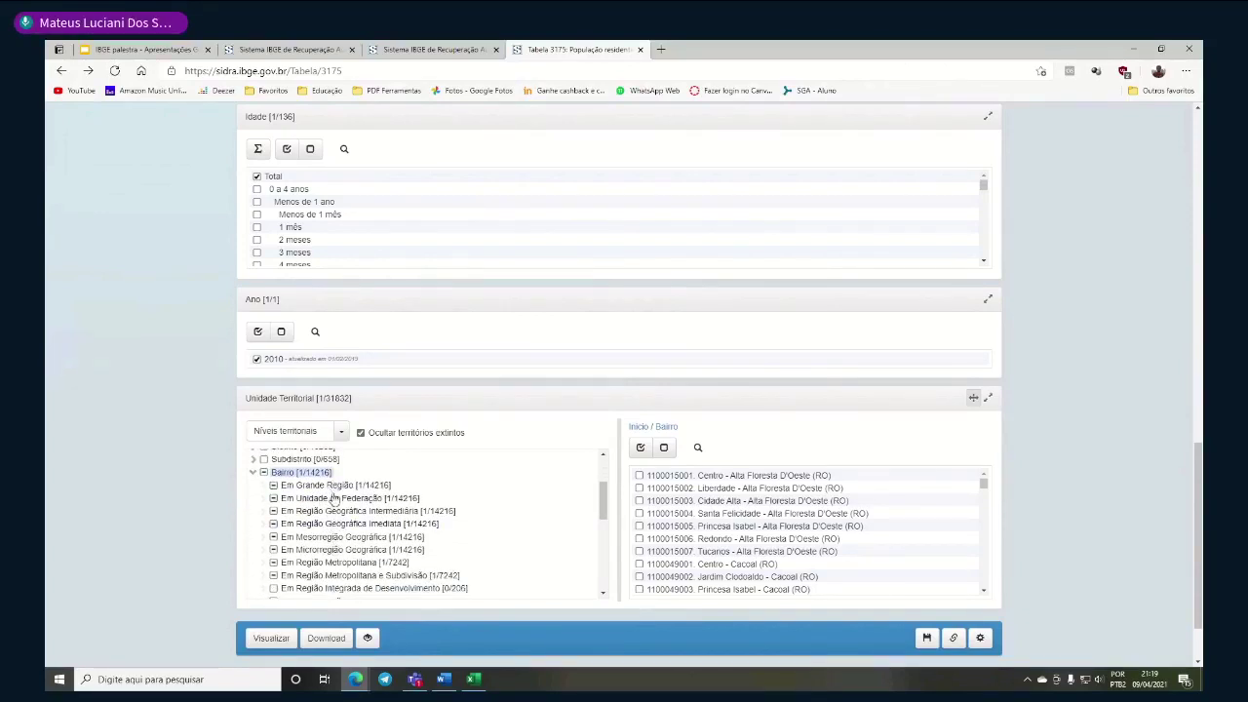
scroll(334, 496, down, 2)
scroll(344, 576, down, 1)
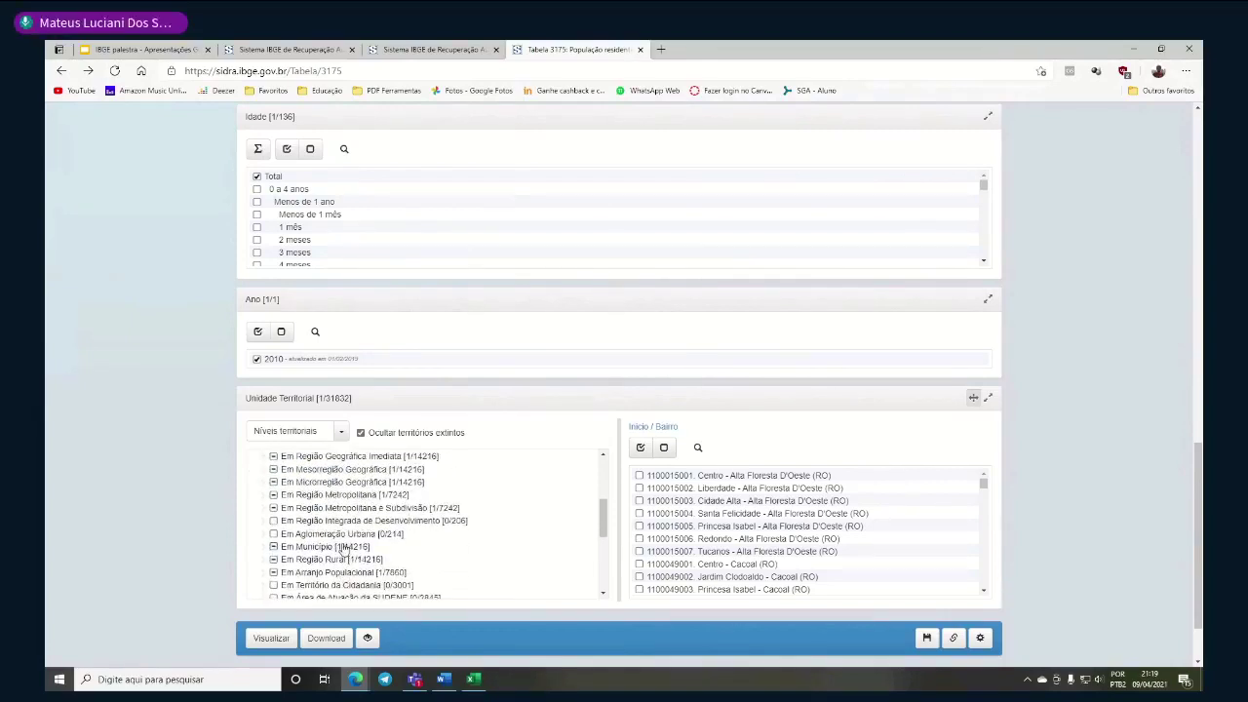
click(341, 549)
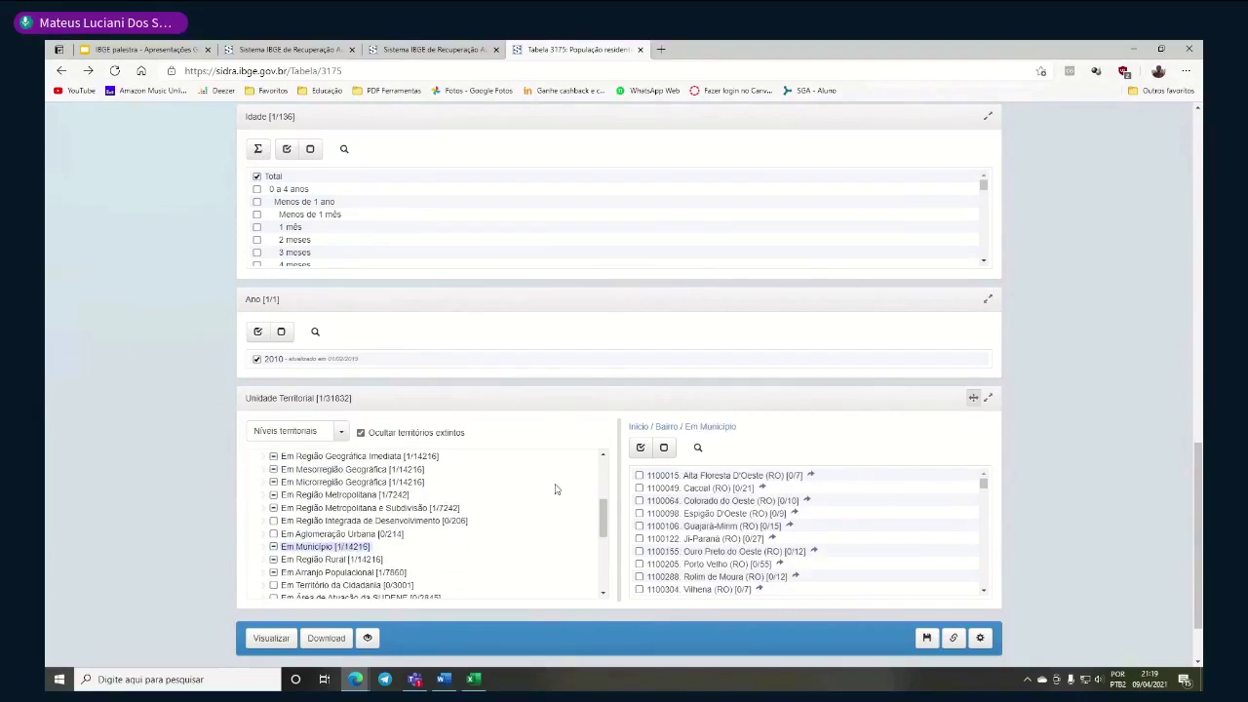
click(697, 446)
text(curitiba)
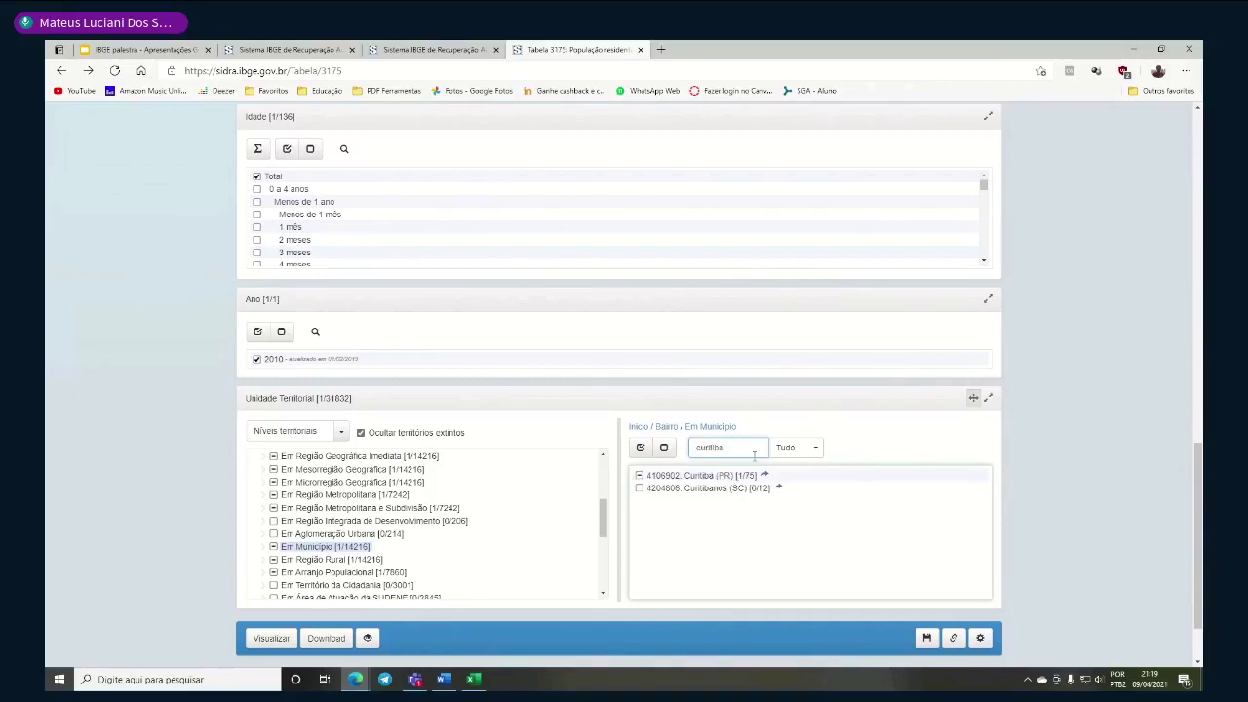
click(656, 478)
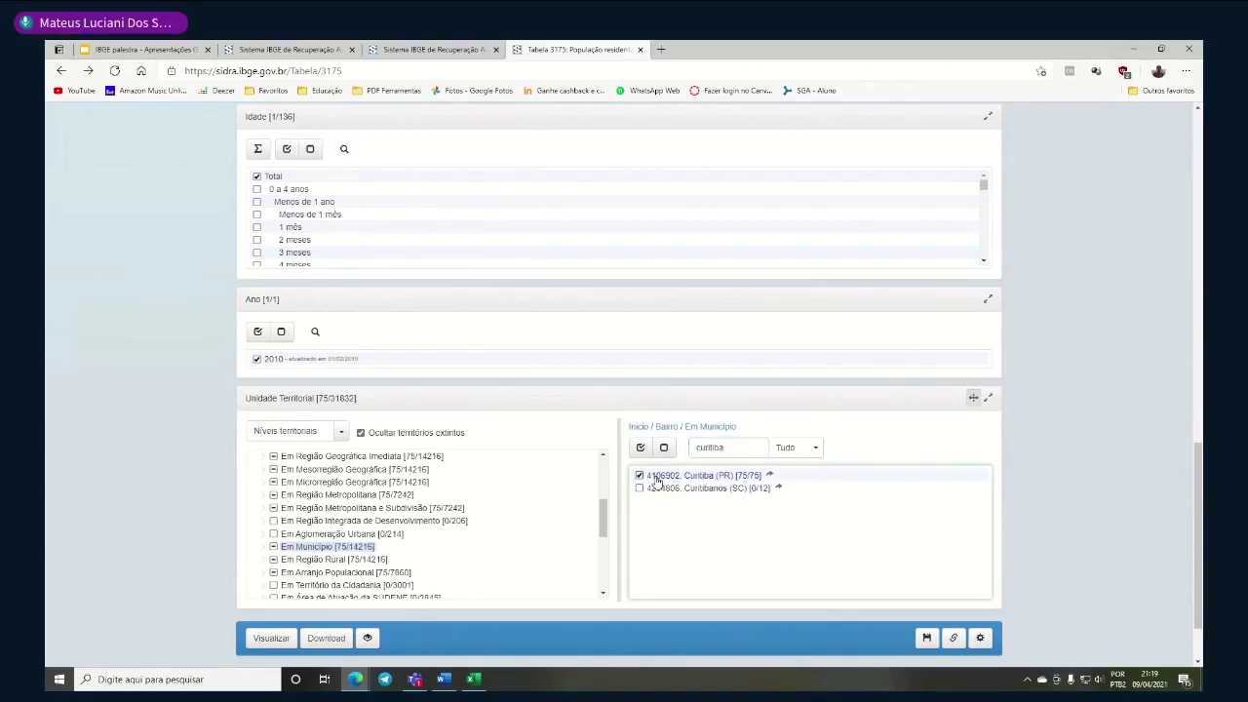
Check the selected Curitiba bairros in the Bairro list and in the Em Município grouping
scroll(363, 512, up, 3)
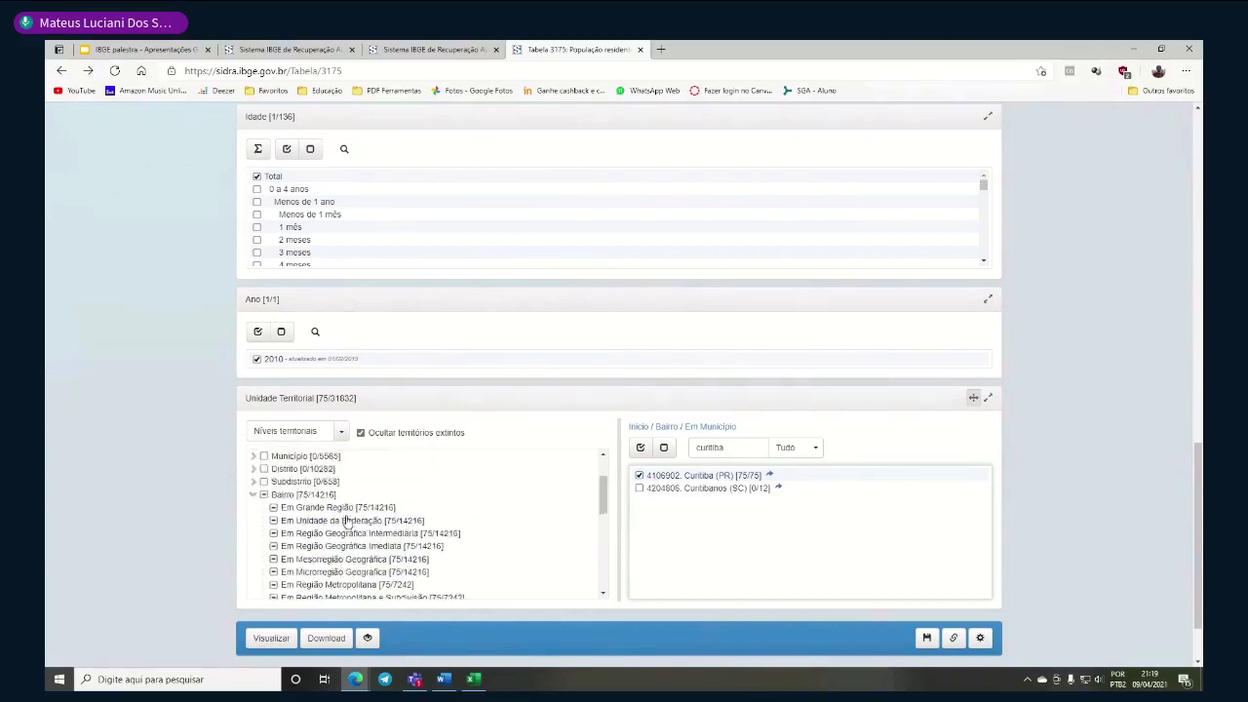
scroll(322, 504, up, 1)
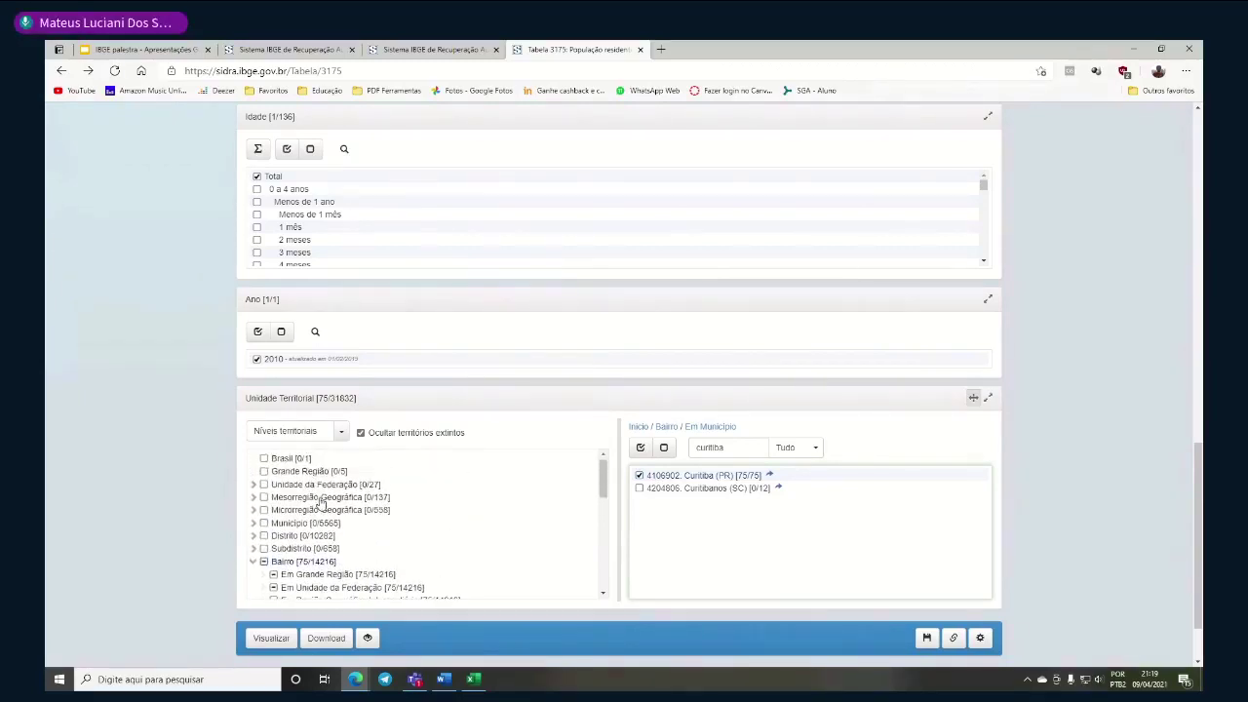
click(306, 563)
scroll(329, 585, down, 2)
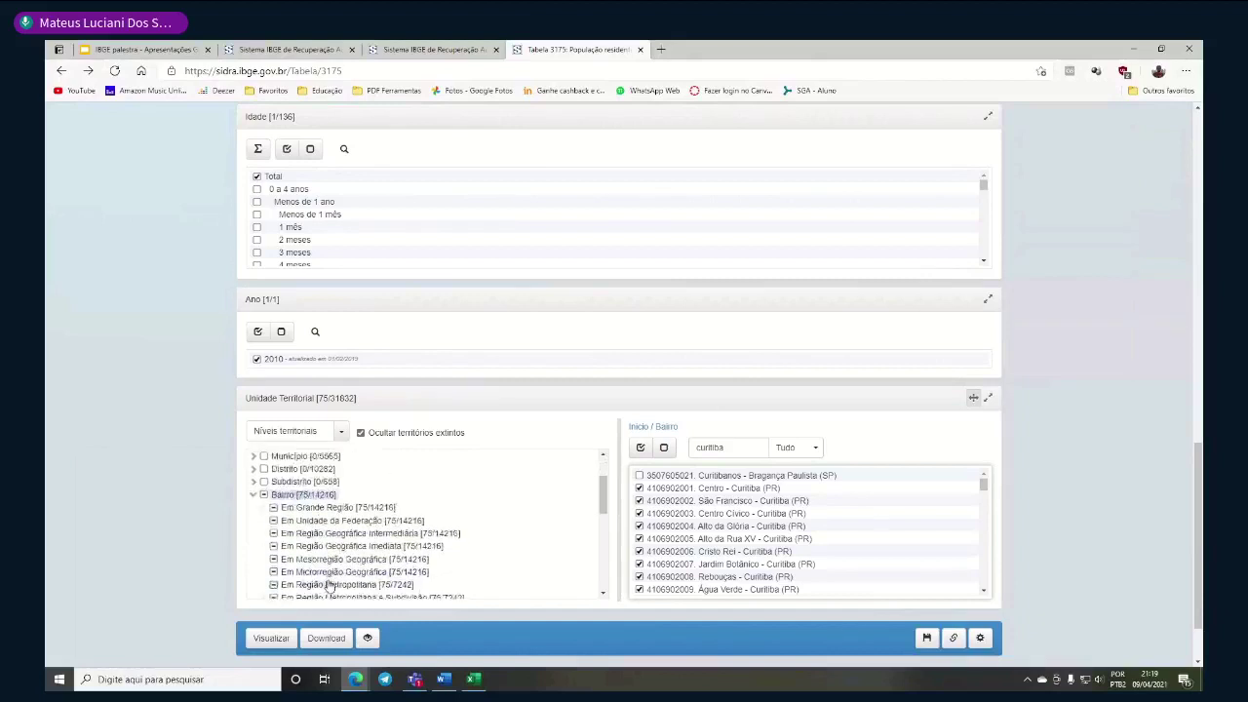
scroll(329, 586, down, 2)
scroll(334, 574, down, 1)
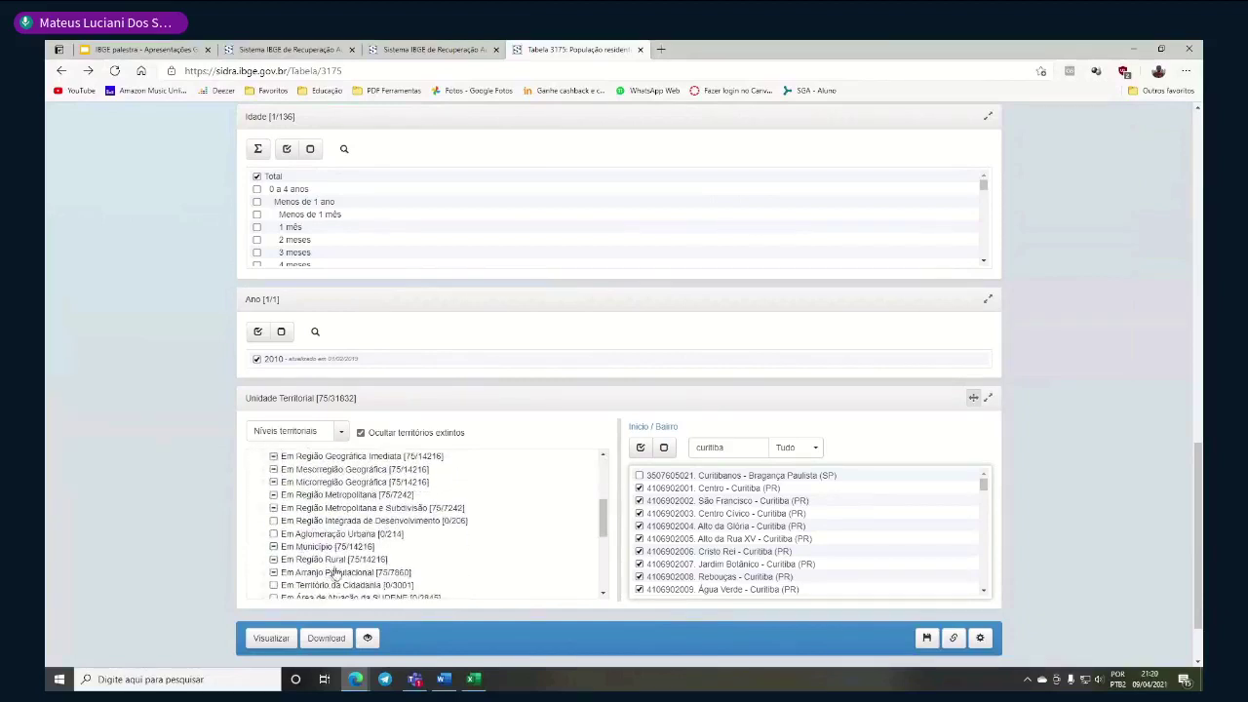
scroll(338, 541, down, 1)
scroll(340, 542, down, 1)
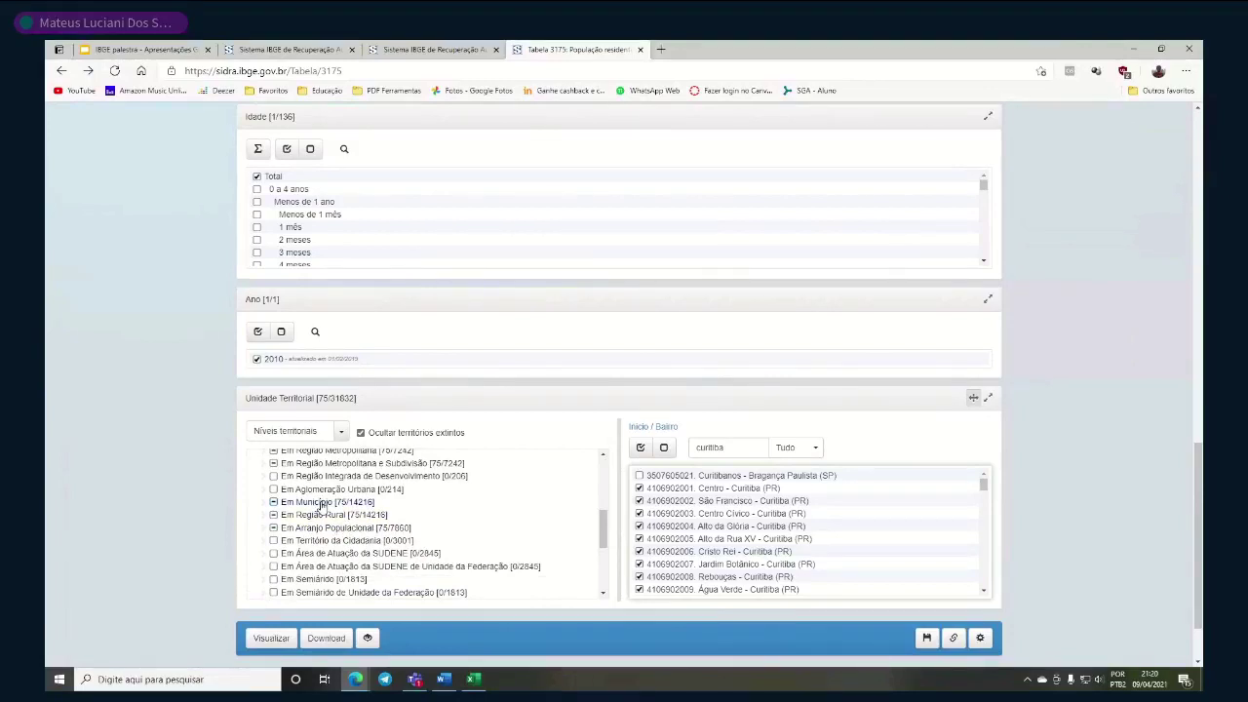
click(323, 502)
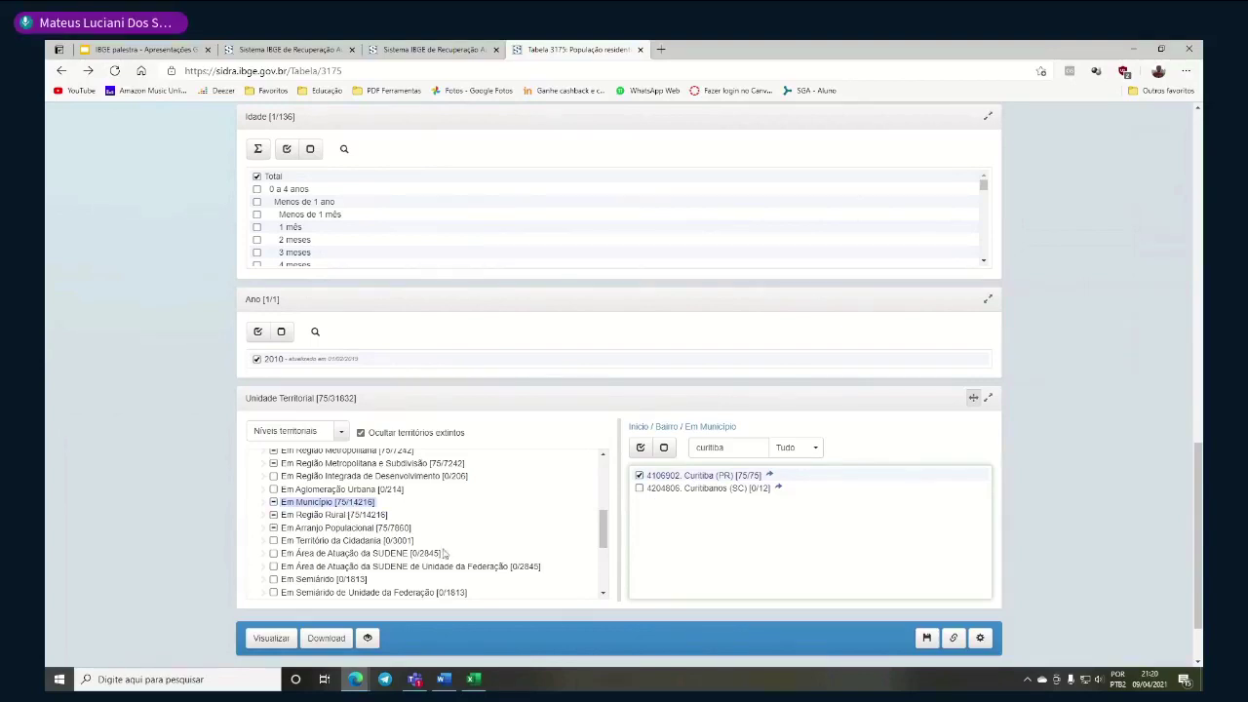
Display the resulting table 3175 and look through the race percentages for Curitiba's bairros
click(272, 640)
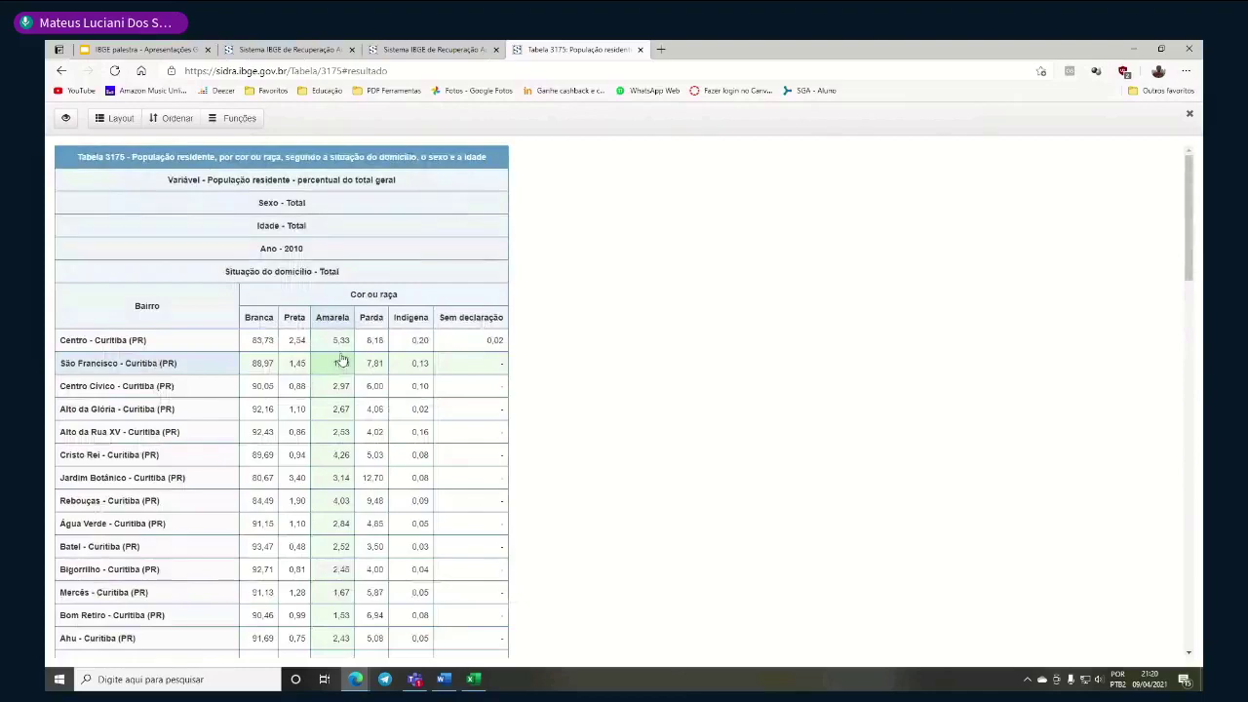
scroll(644, 341, down, 3)
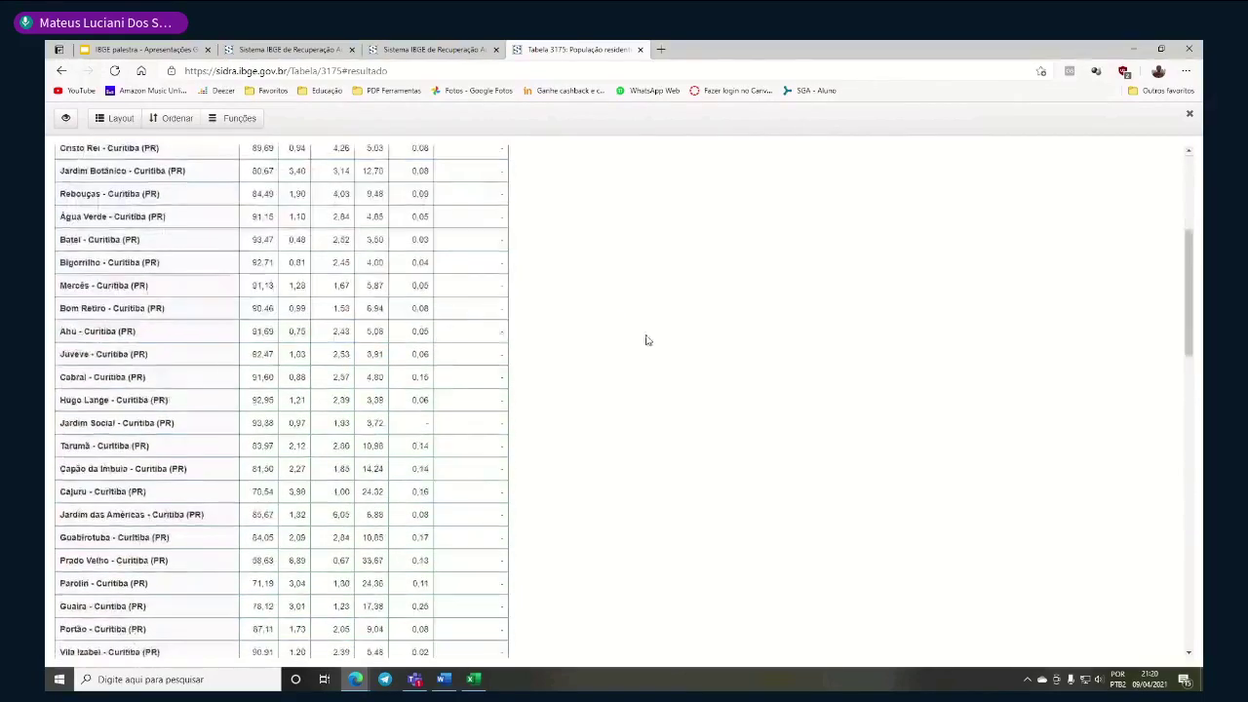
scroll(261, 361, down, 12)
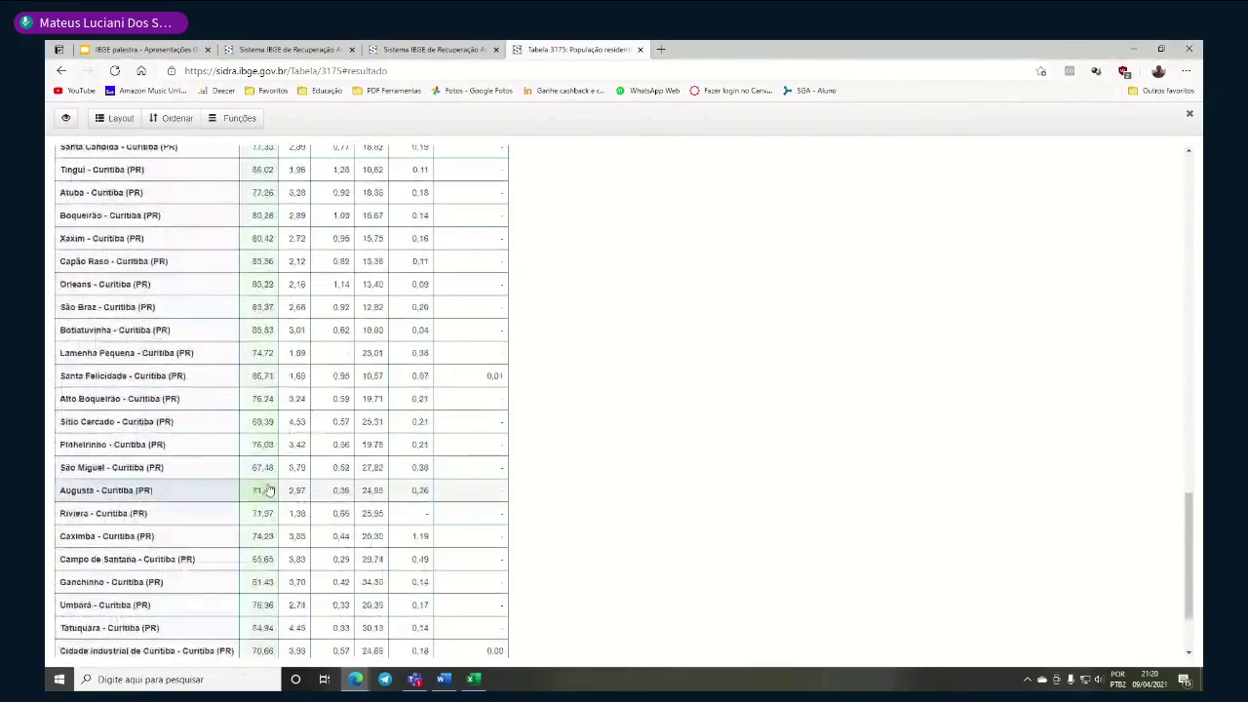
scroll(390, 574, up, 15)
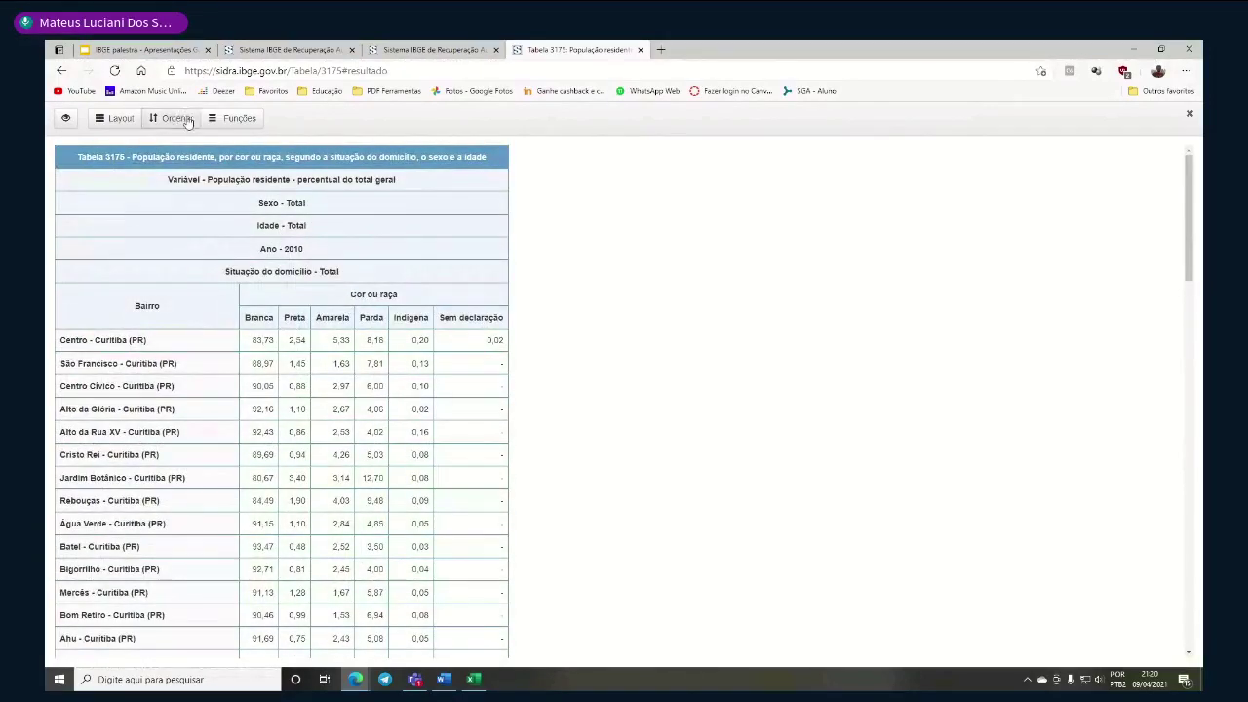
Sort the Curitiba bairros in descending order by the Branca column
click(259, 319)
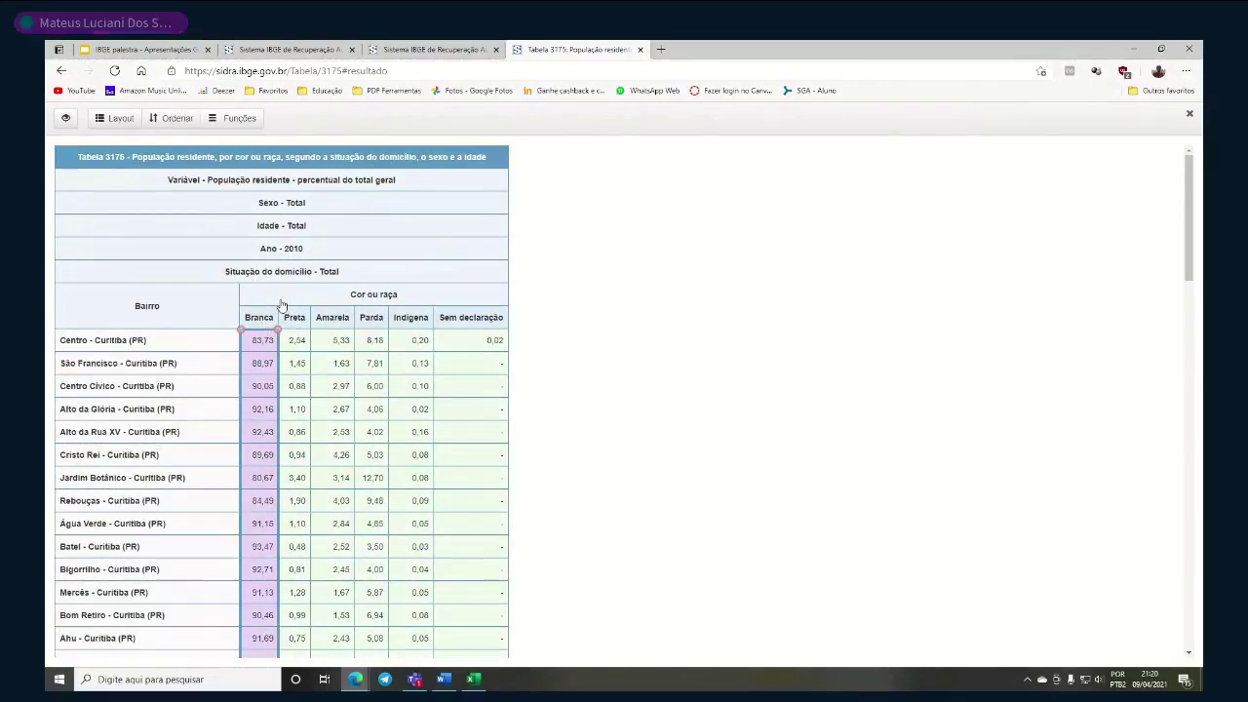
click(174, 119)
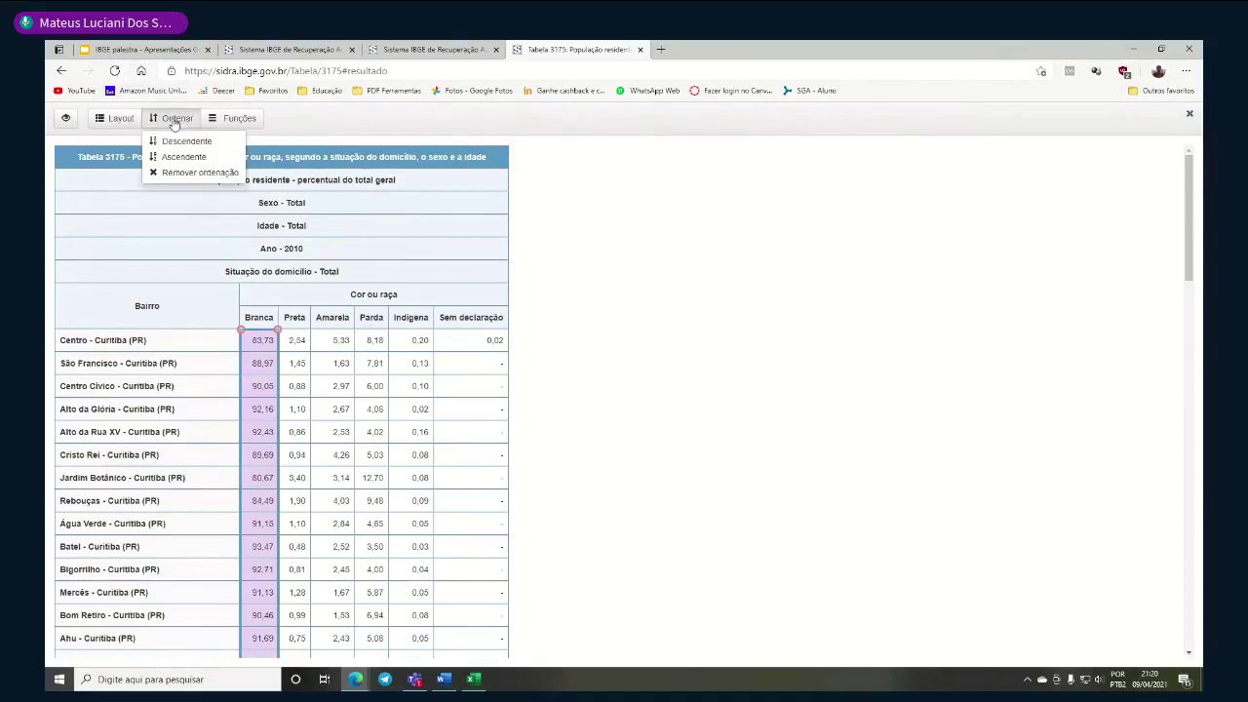
click(191, 144)
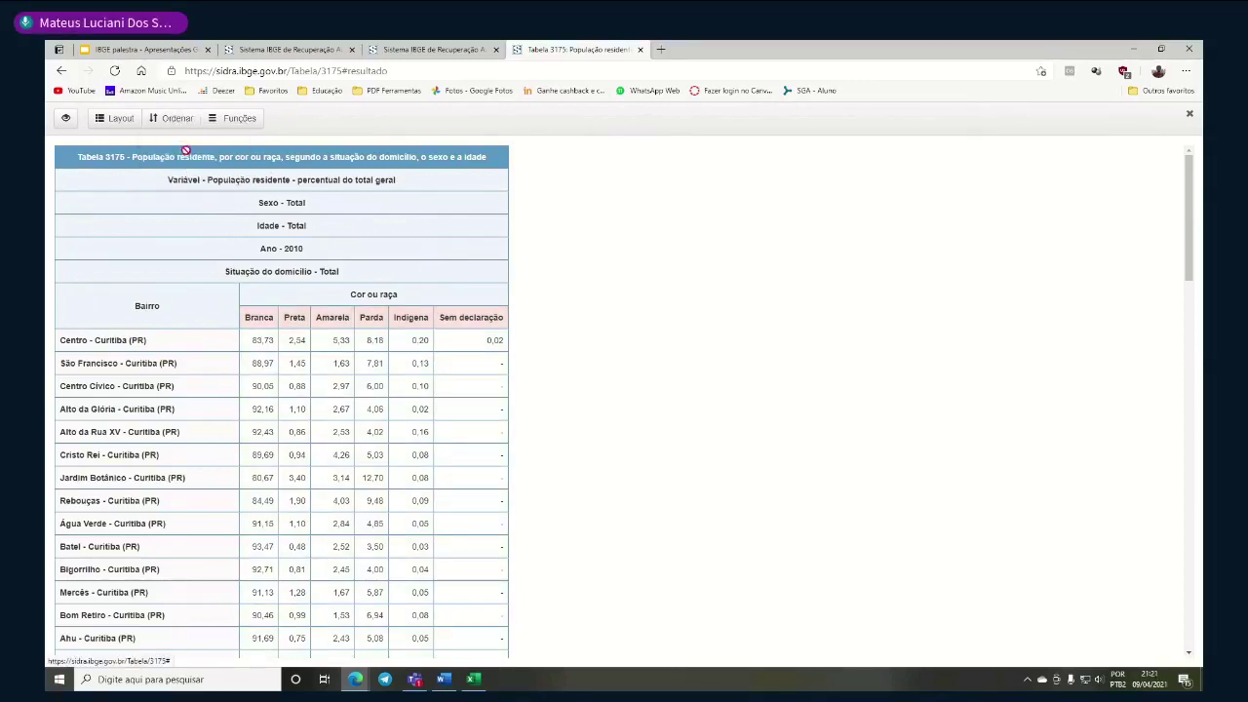
click(258, 317)
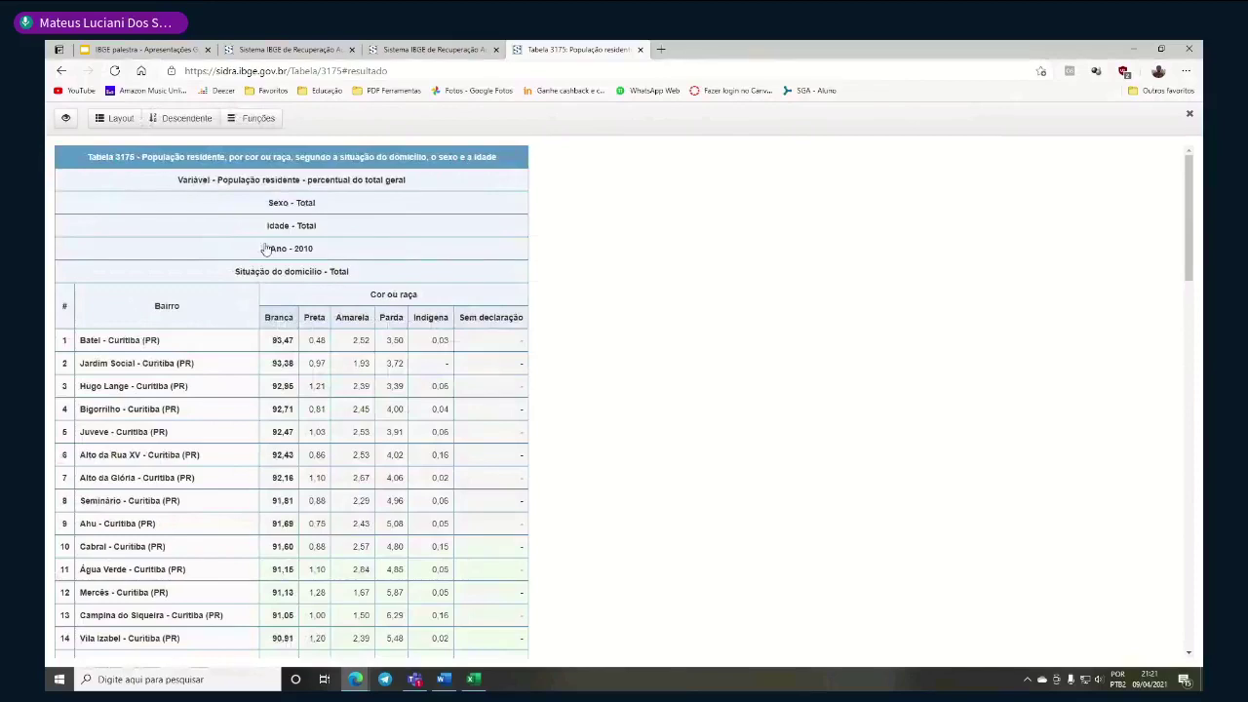
Try to sort the Curitiba bairros in descending order by the Branca to Indígena columns together
mouse_move(181, 119)
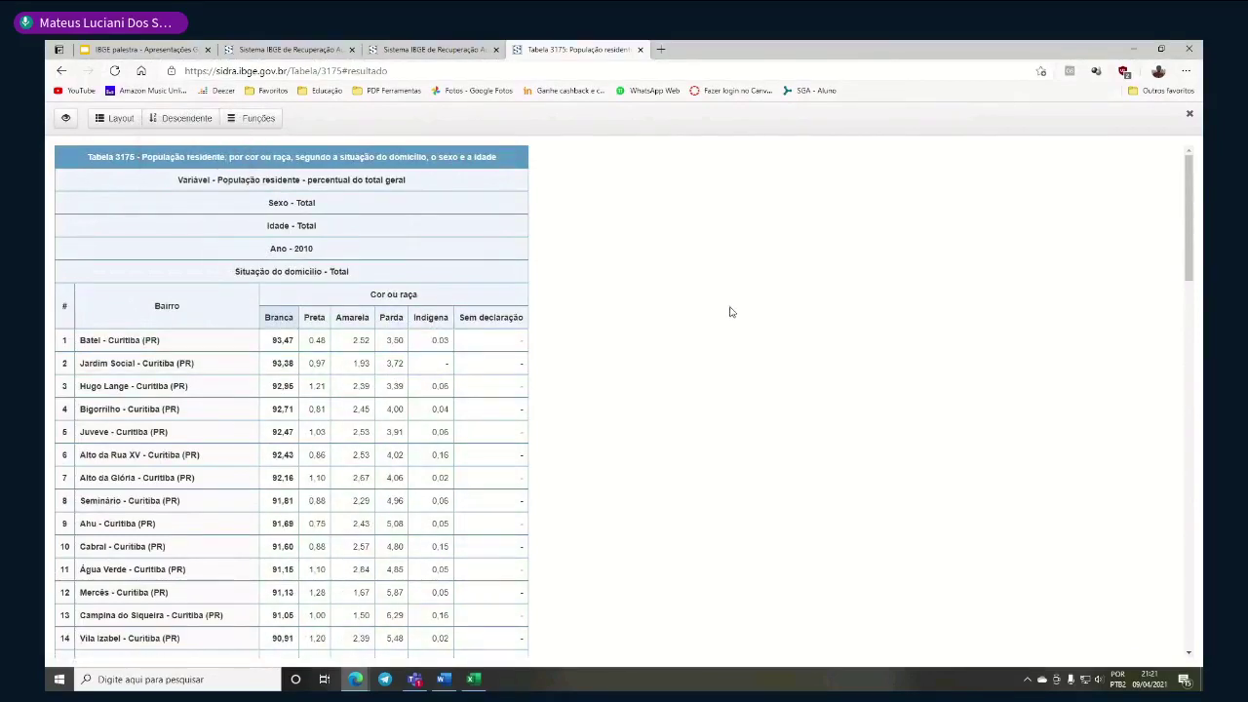
click(282, 319)
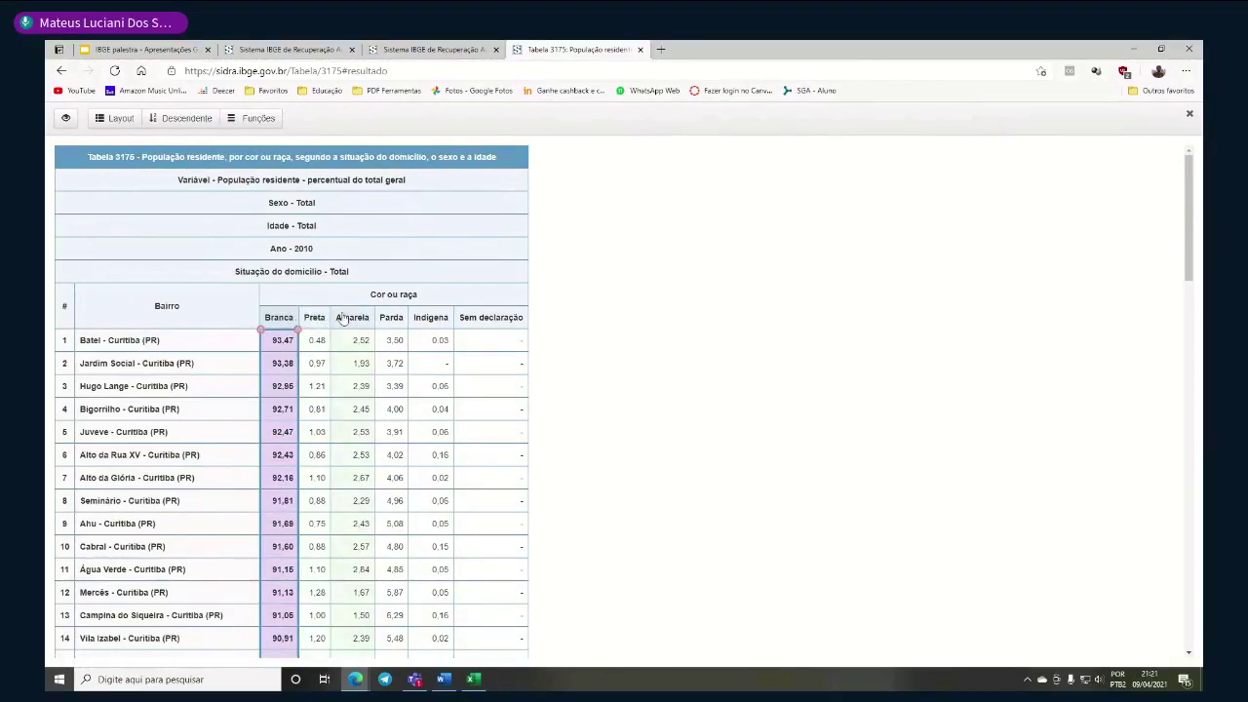
click(316, 319)
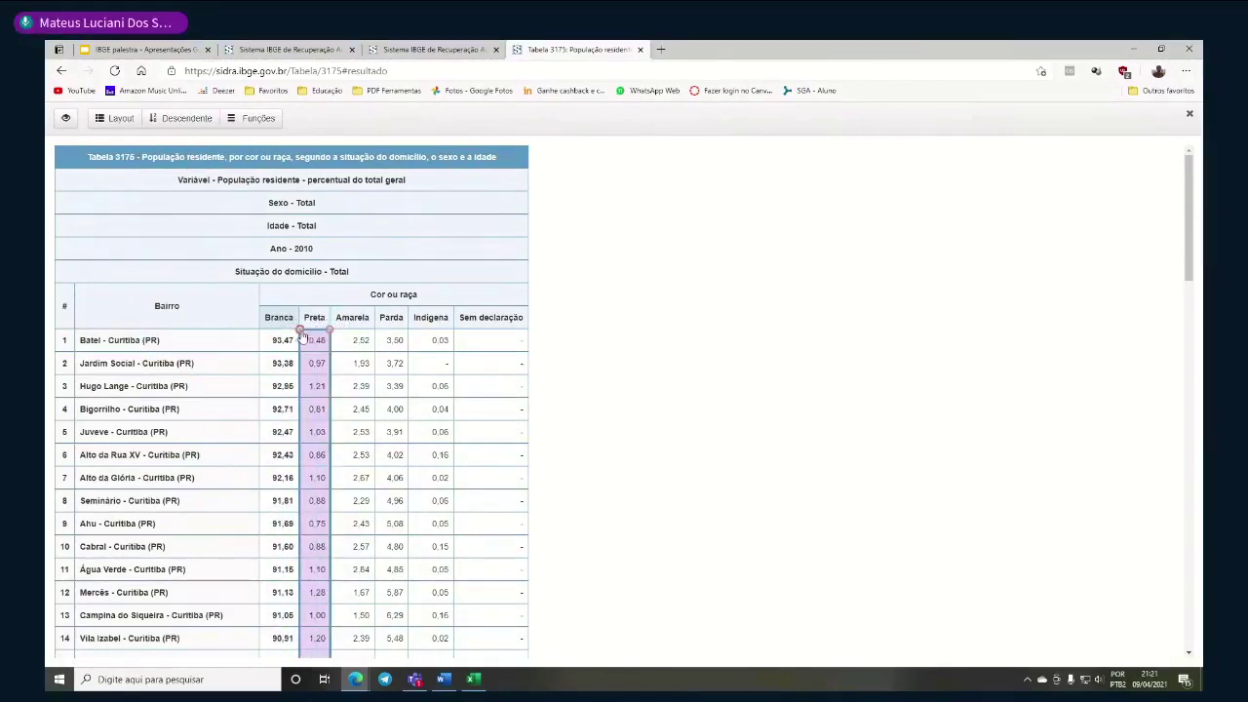
drag(302, 337, 265, 324)
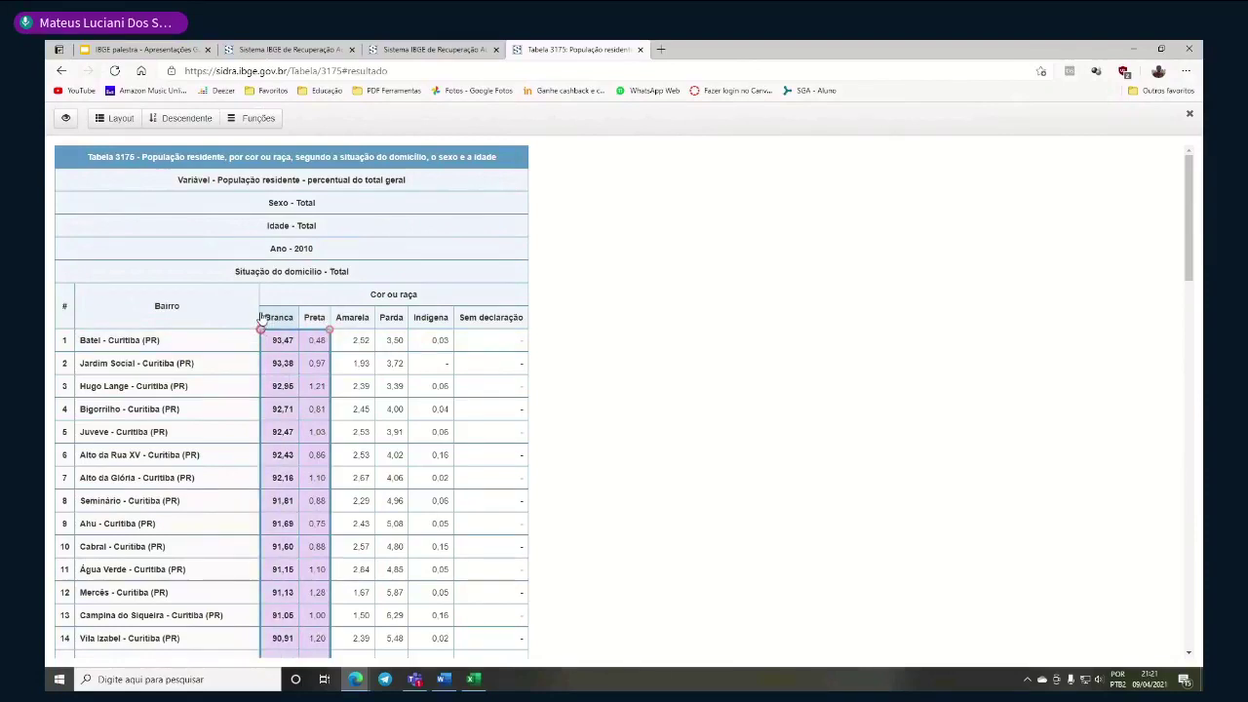
shift+click(437, 333)
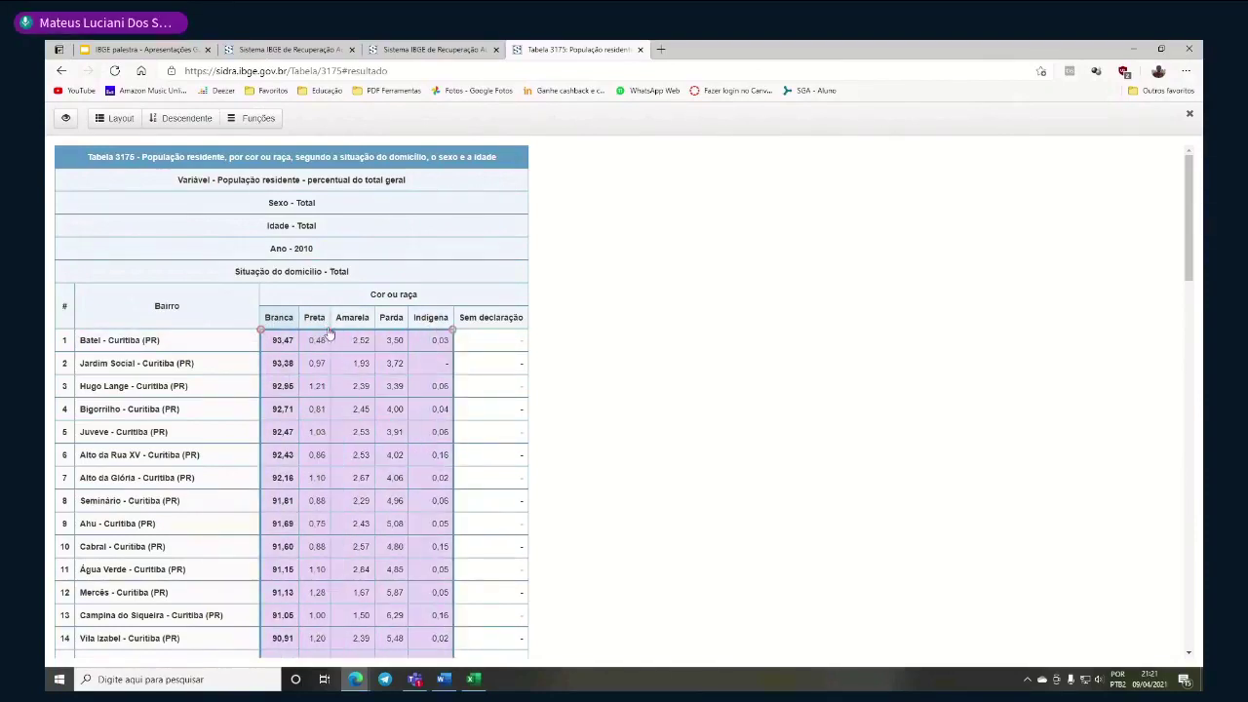
click(165, 119)
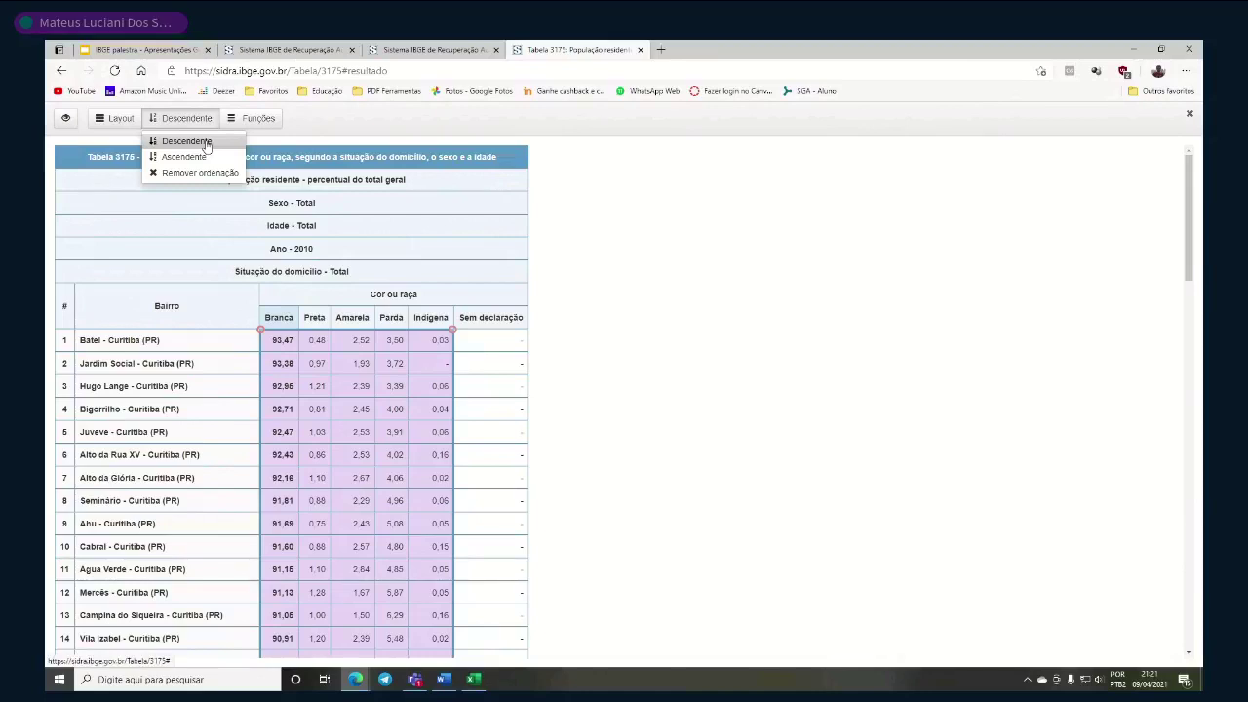
click(186, 141)
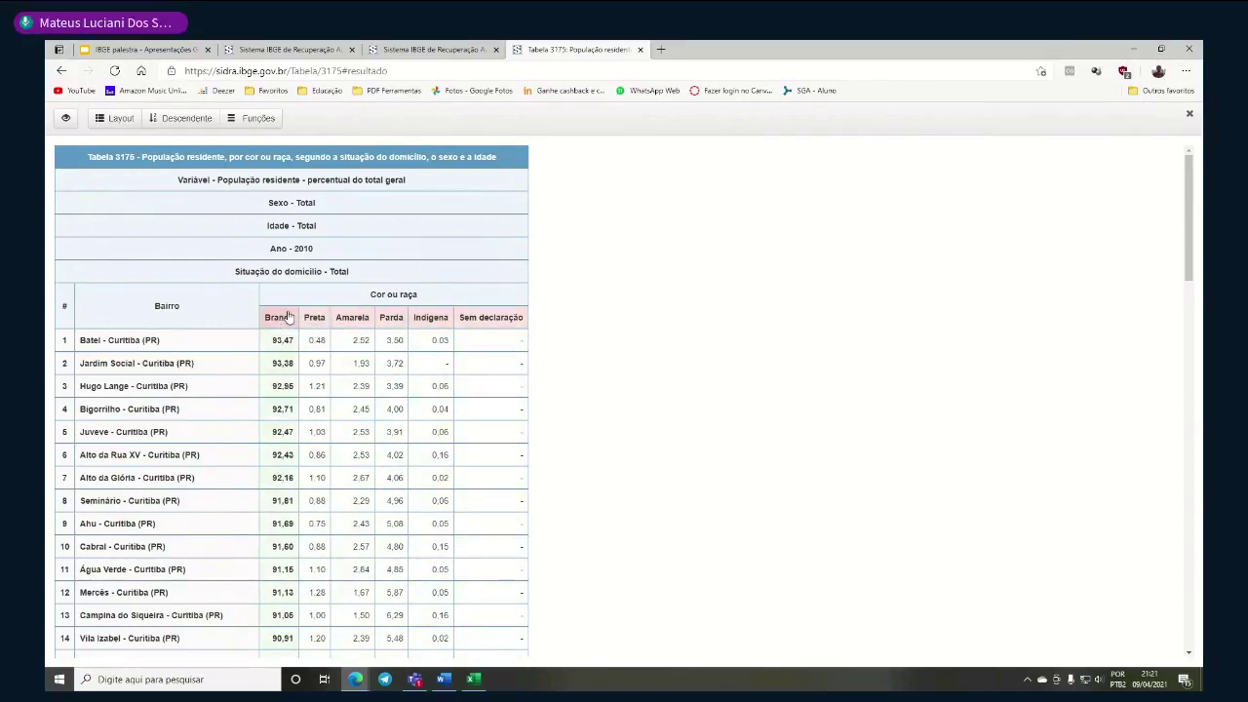
Try a descending sort across all Cor ou raça columns, from Branca to Sem declaração
click(181, 118)
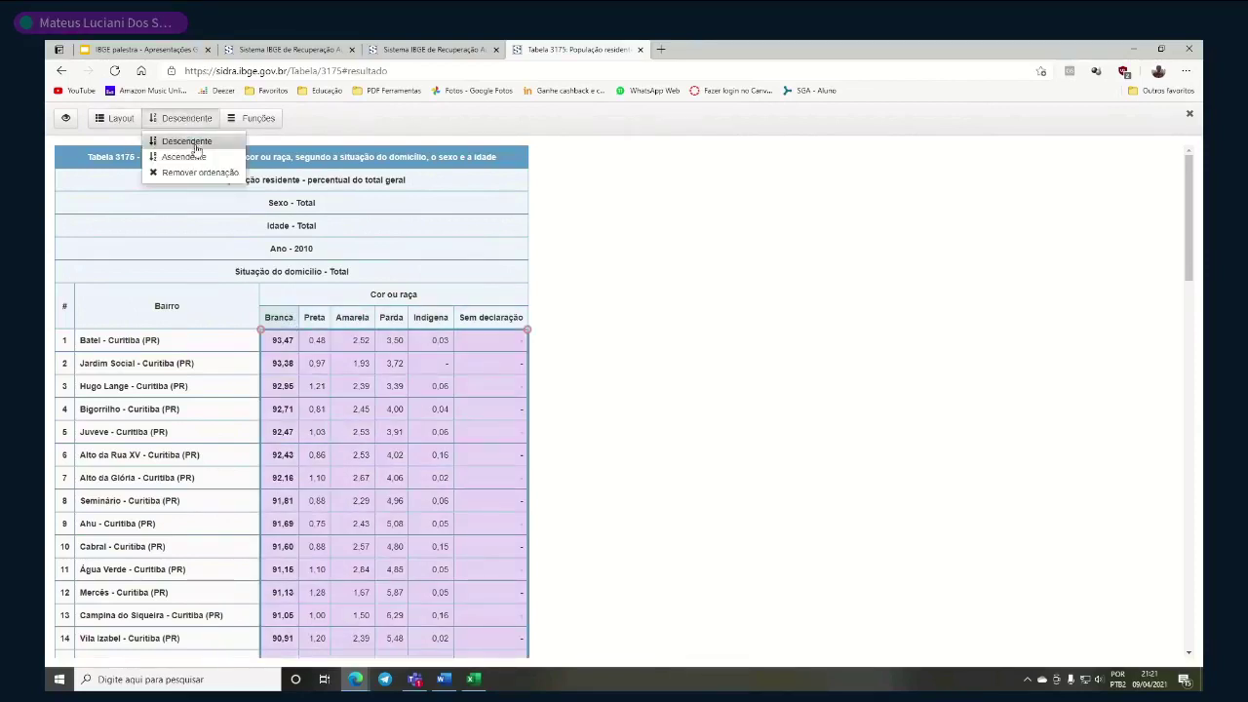
click(197, 148)
drag(197, 148, 212, 169)
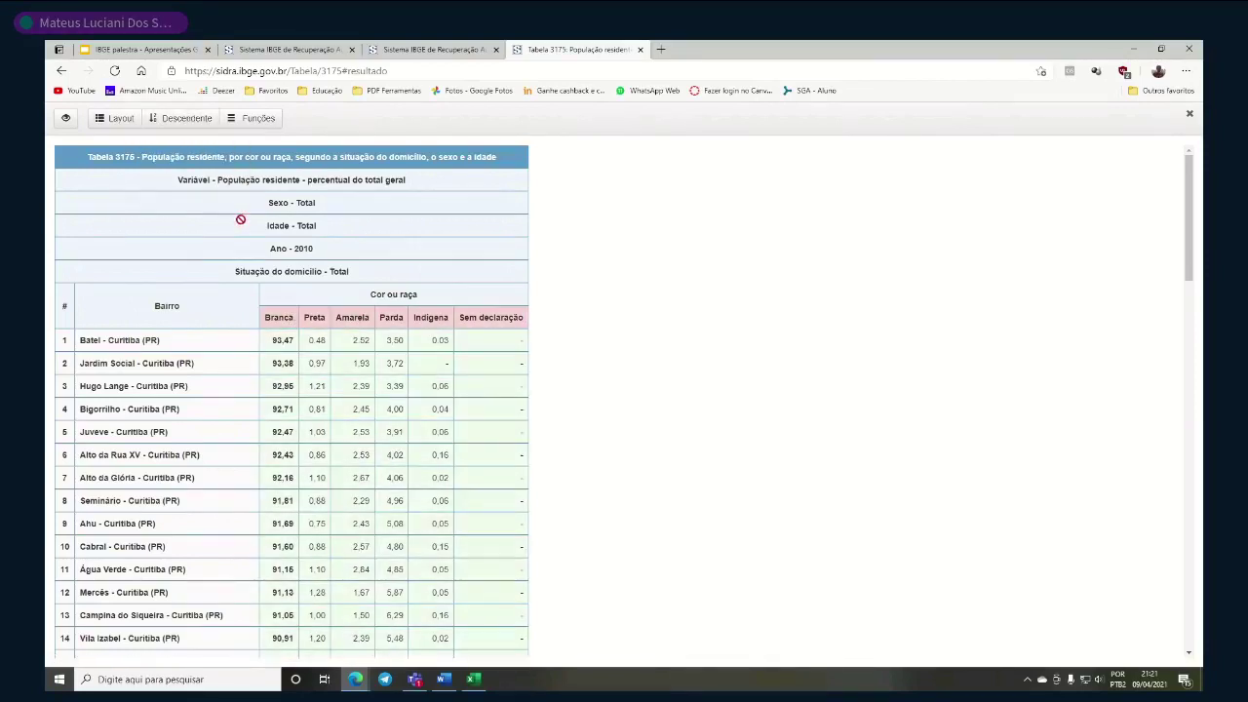
drag(240, 219, 192, 144)
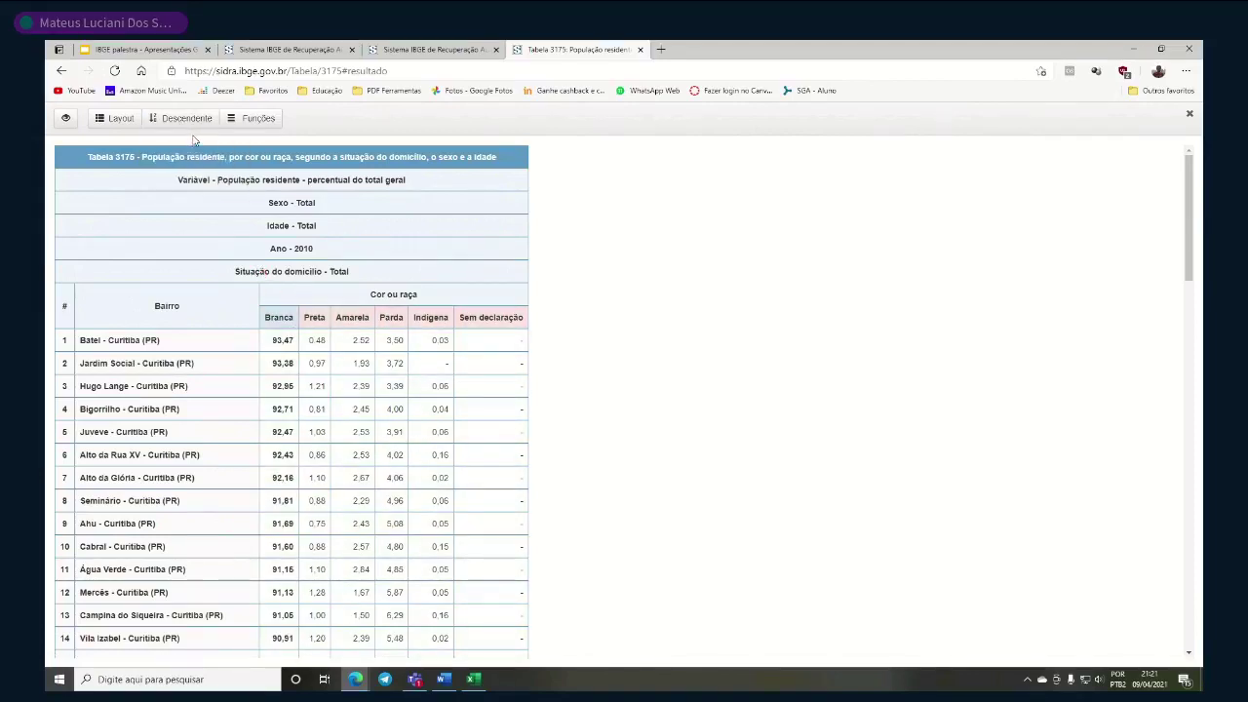
Sort the Curitiba bairros in ascending order by the Preta column and compare their Branca and Preta percentages
drag(248, 270, 283, 310)
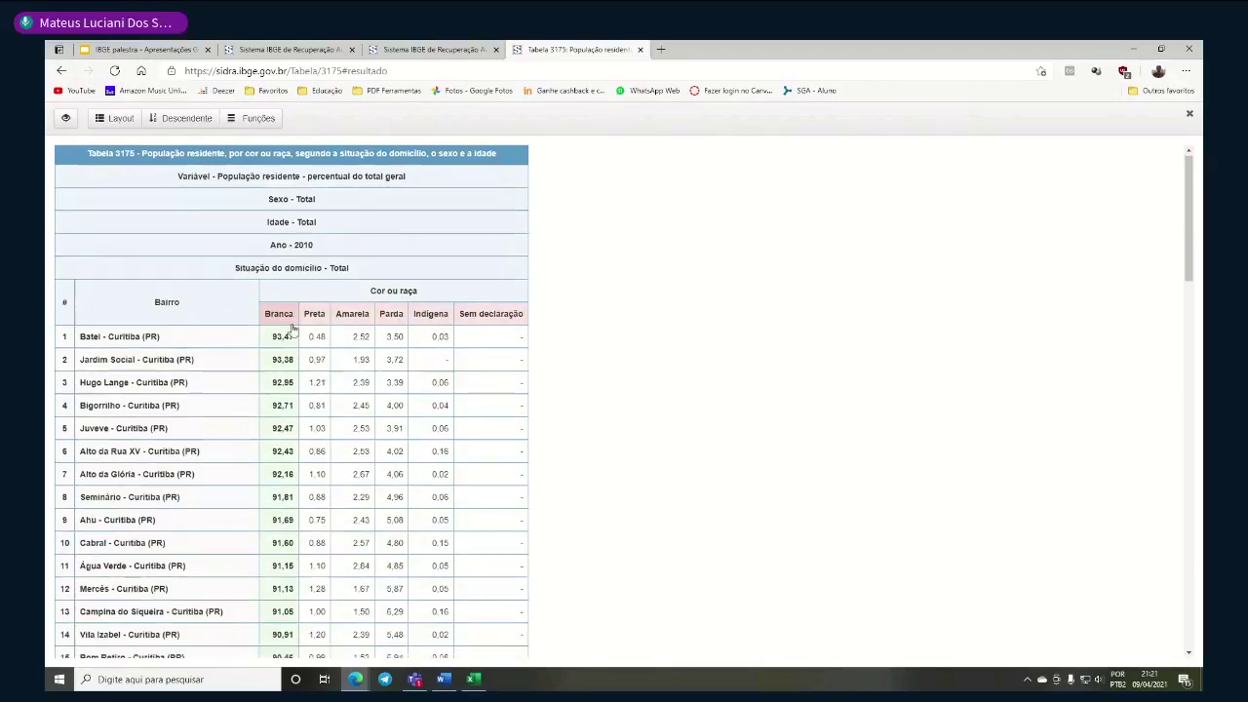
scroll(322, 467, down, 2)
scroll(322, 466, down, 7)
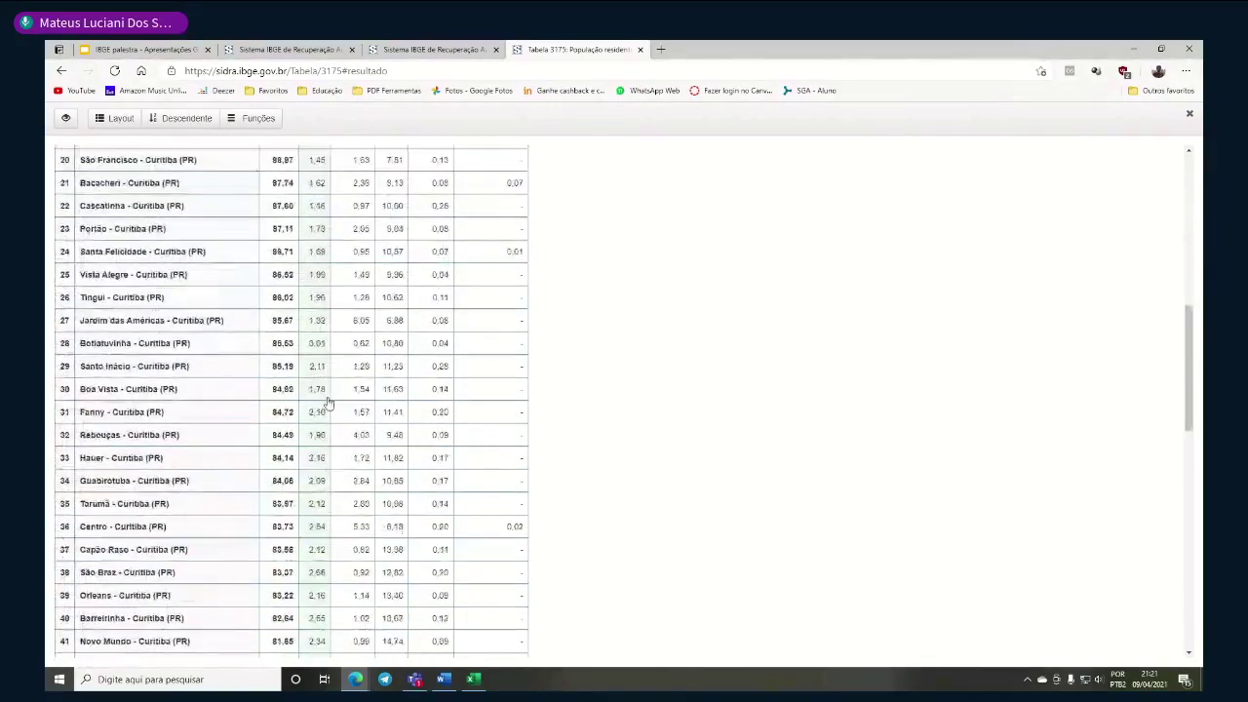
click(326, 404)
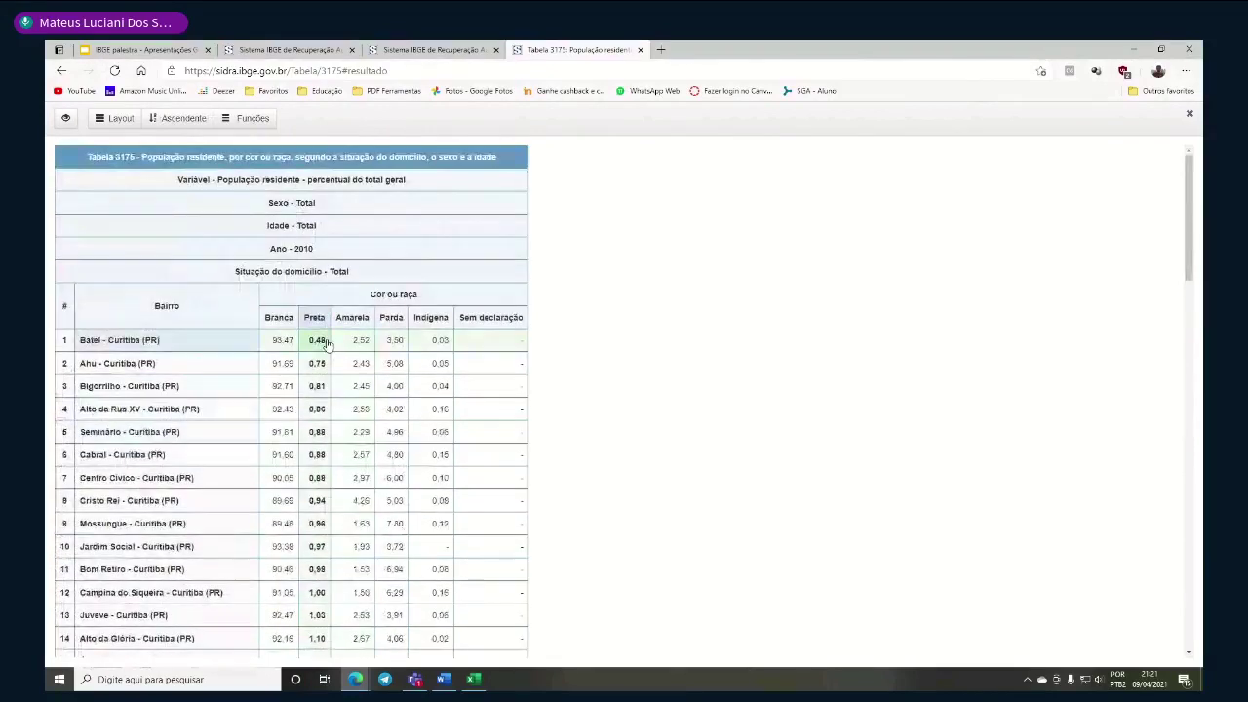
drag(291, 318, 310, 453)
scroll(310, 452, down, 13)
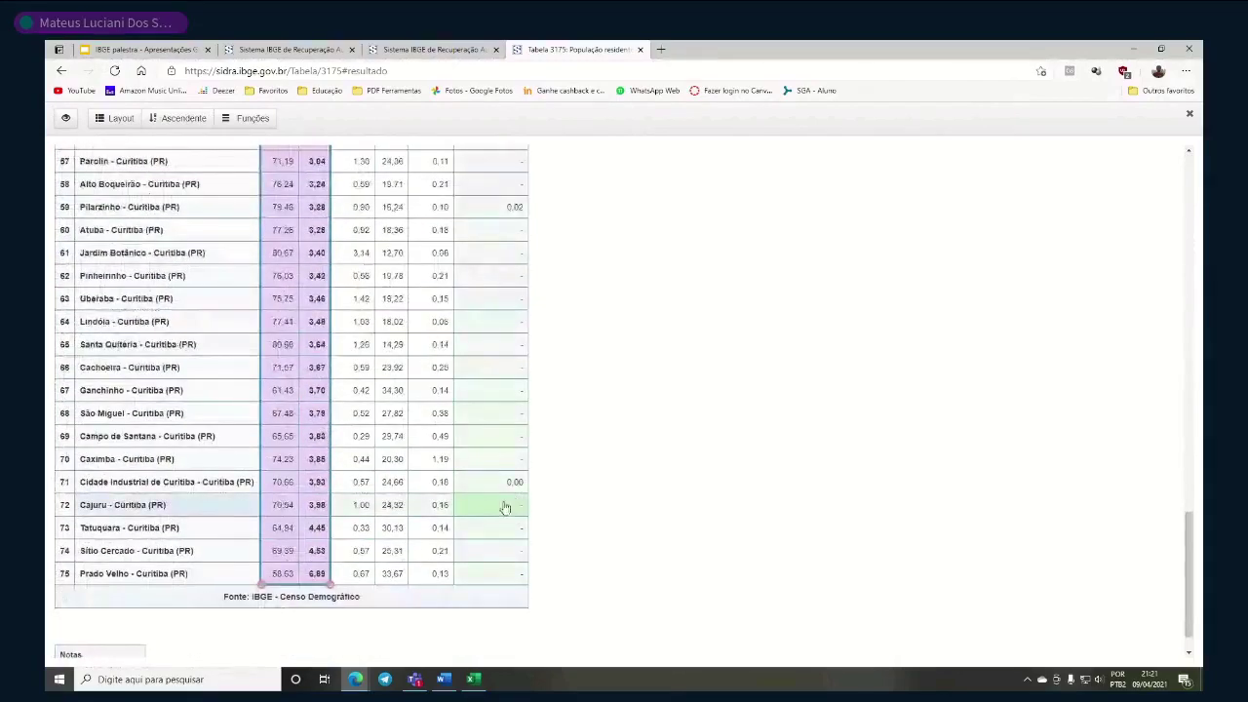
scroll(602, 322, up, 8)
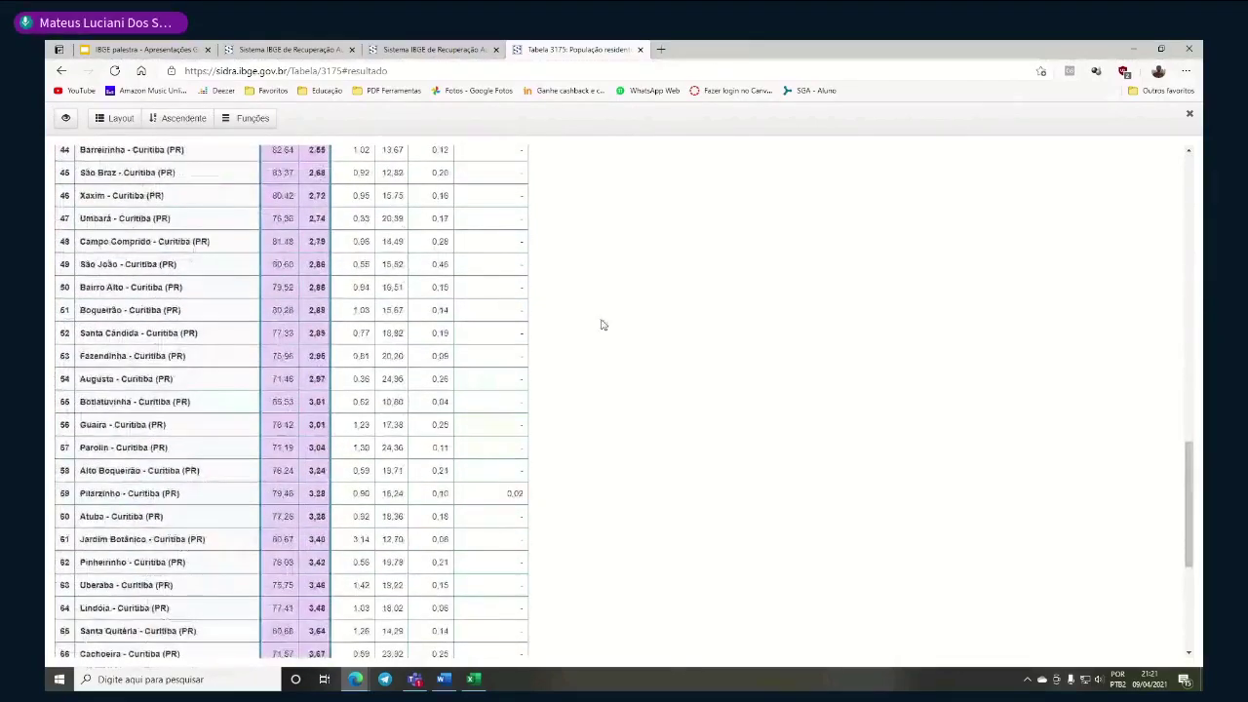
scroll(602, 322, up, 5)
Check the sorting options for the Preta column and highlight the Branca and Preta columns for comparison
click(271, 363)
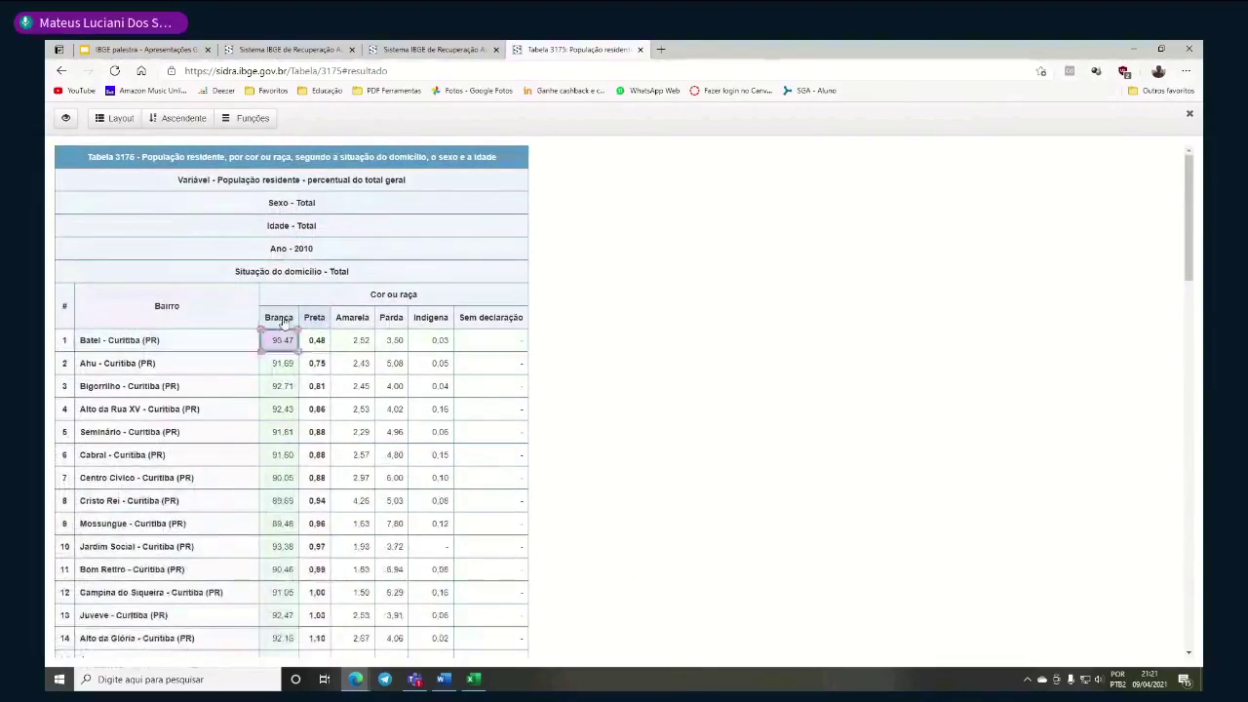
drag(279, 317, 314, 317)
click(332, 371)
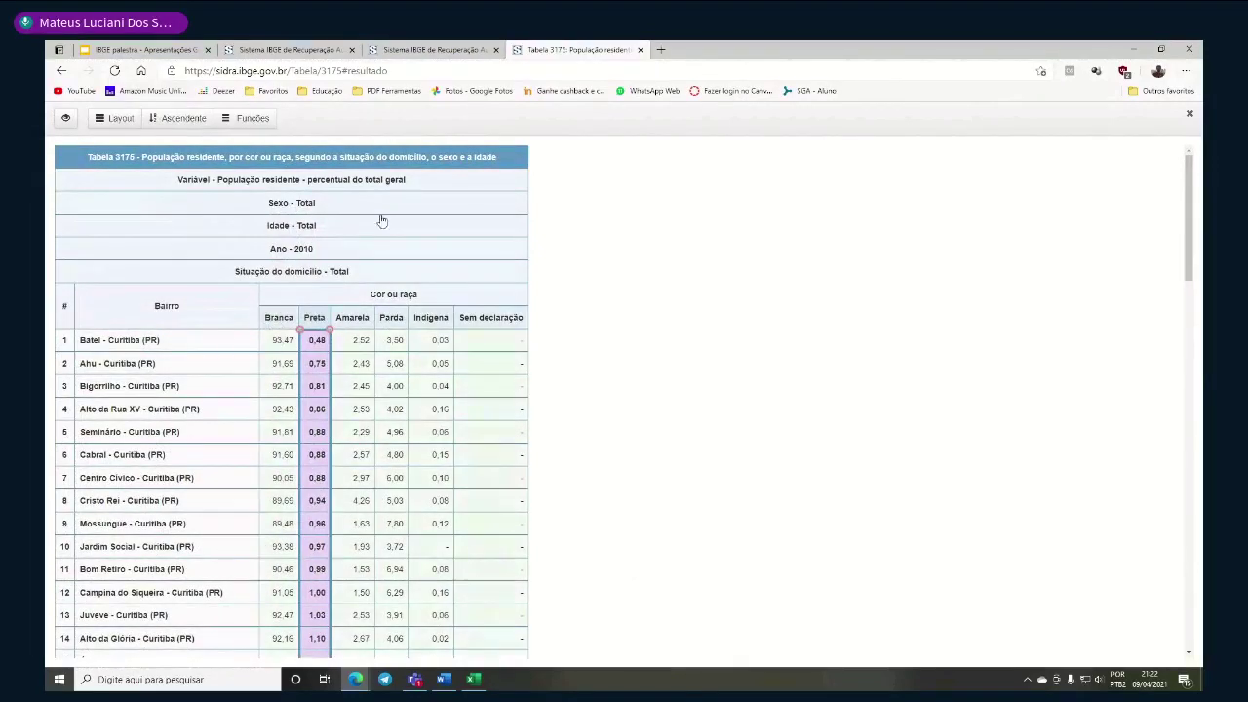
click(176, 121)
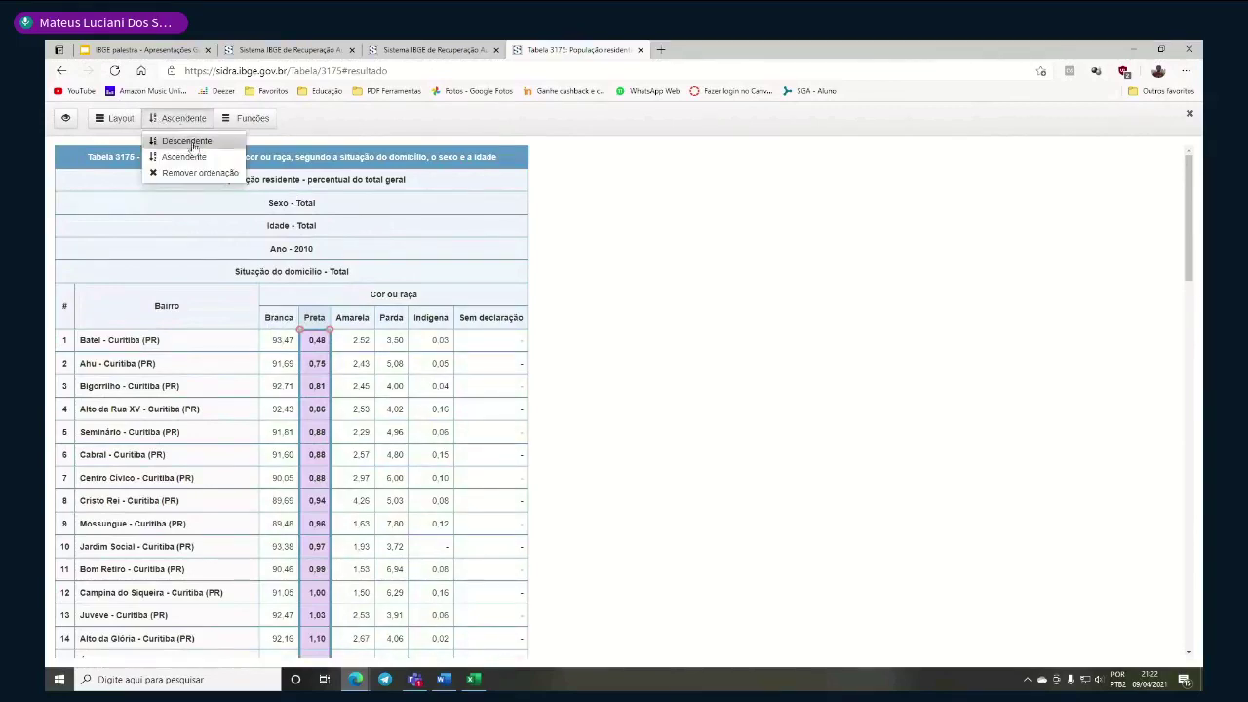
click(708, 387)
click(305, 357)
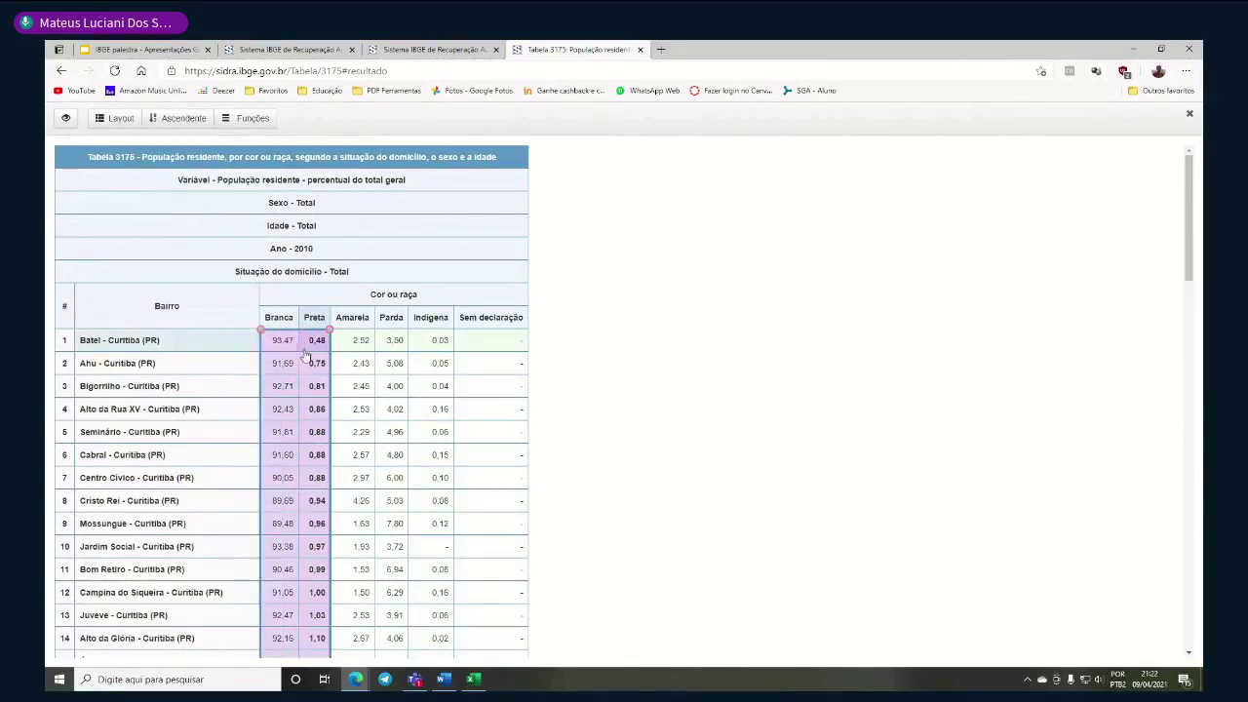
click(310, 345)
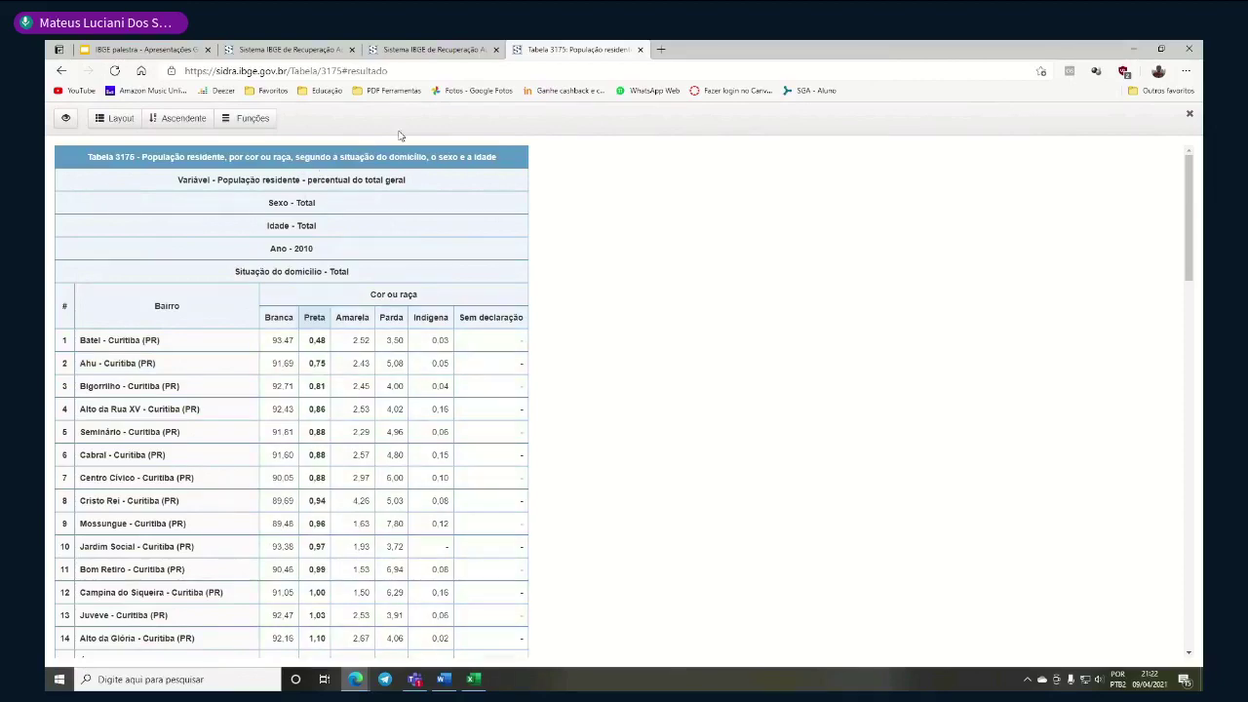
Look through the race percentages of all Curitiba bairros in the order of the Preta column
scroll(369, 341, down, 3)
scroll(368, 341, down, 3)
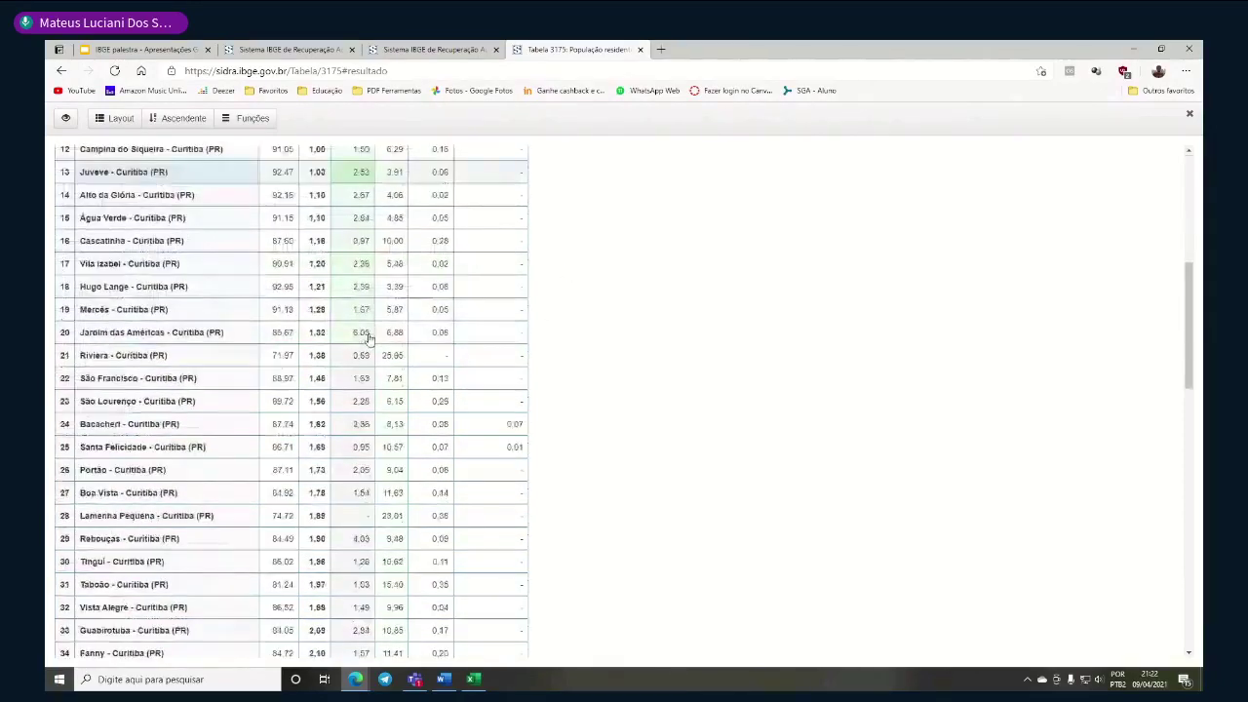
scroll(681, 338, up, 1)
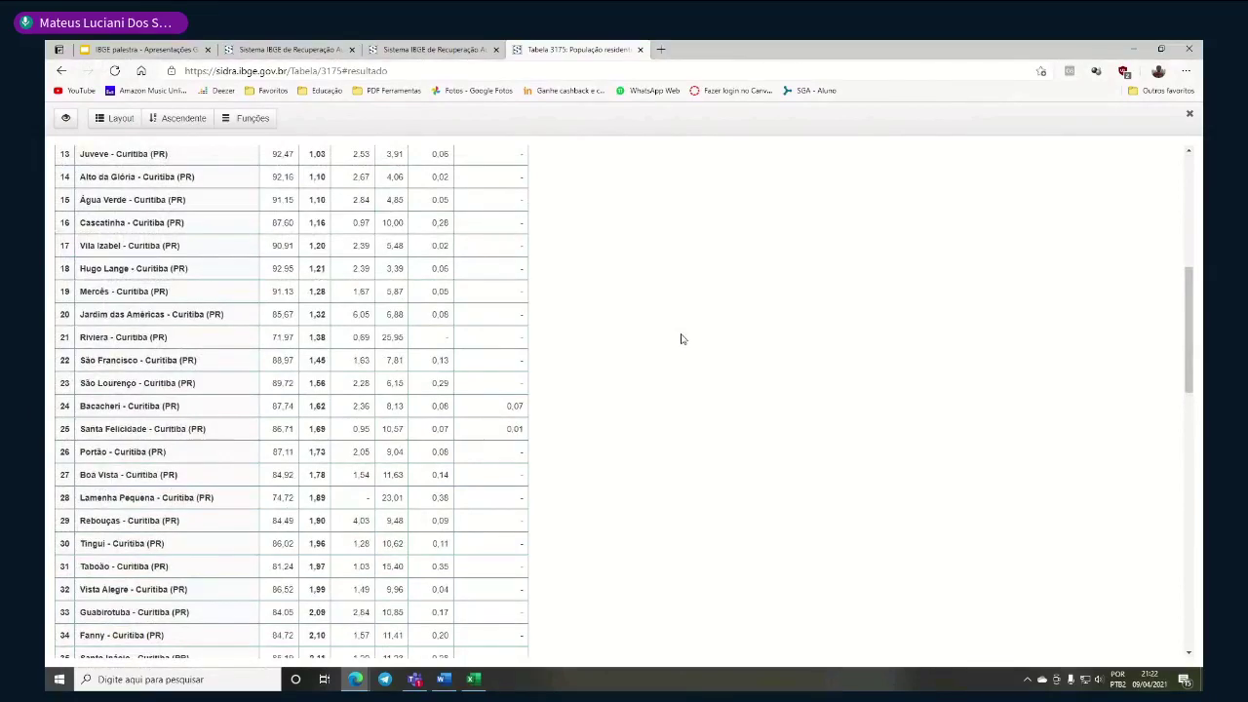
scroll(652, 404, down, 13)
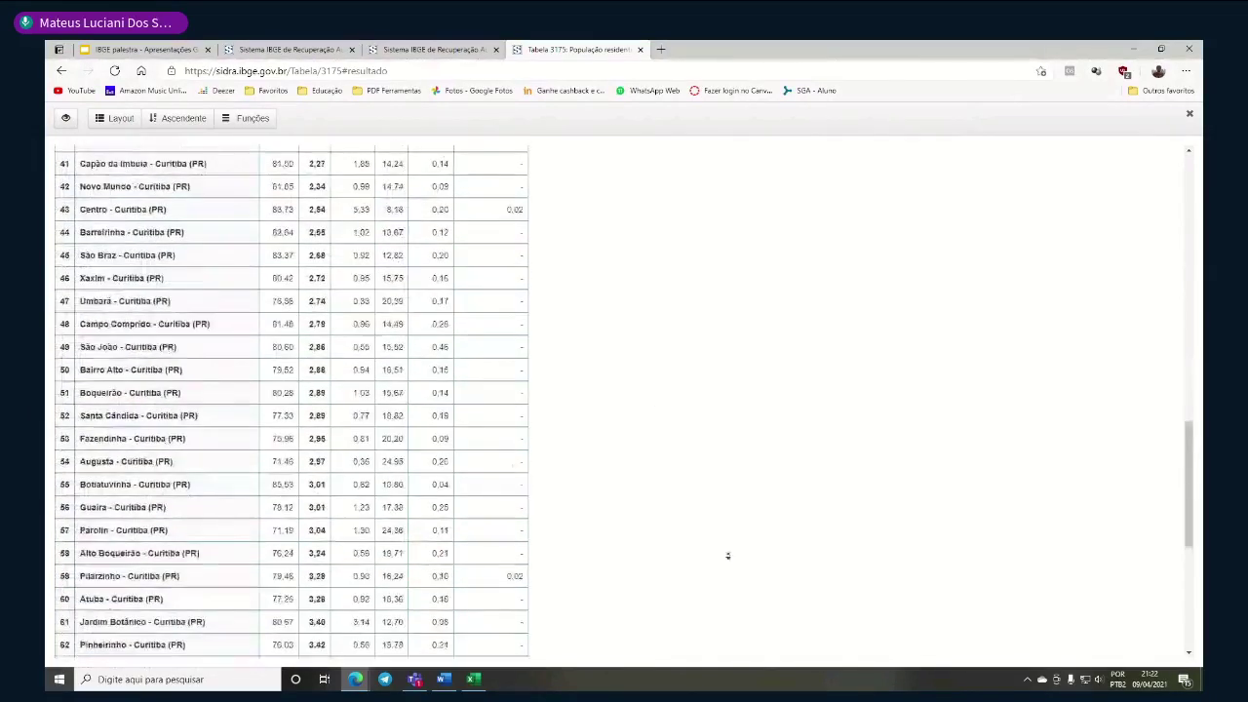
scroll(712, 254, up, 1)
scroll(713, 254, up, 20)
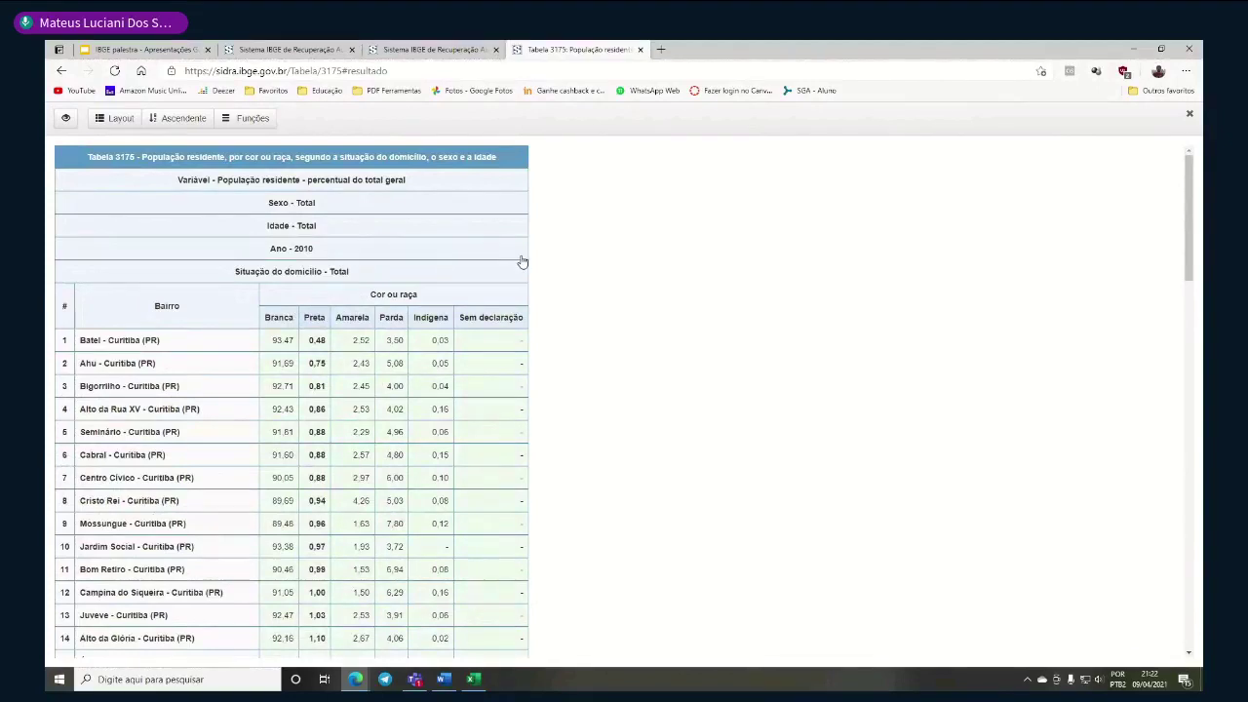
Close the table 3175 page and reopen the Acervo without any filters
click(419, 49)
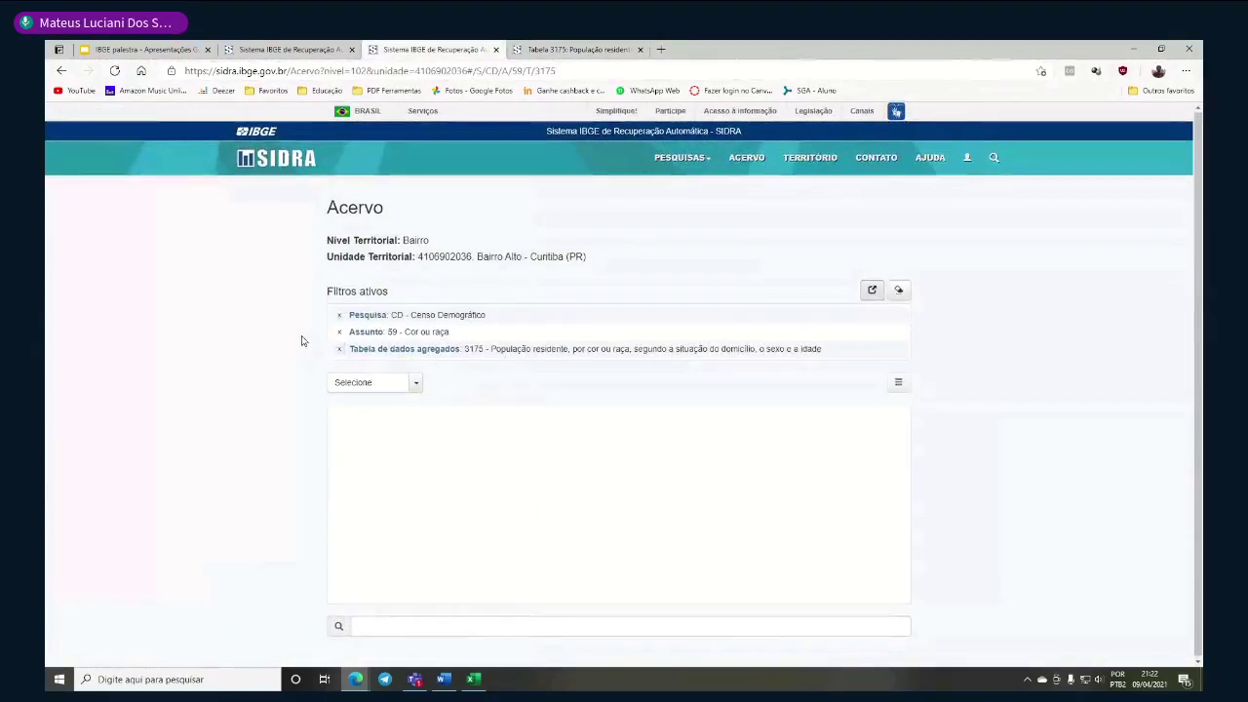
click(642, 50)
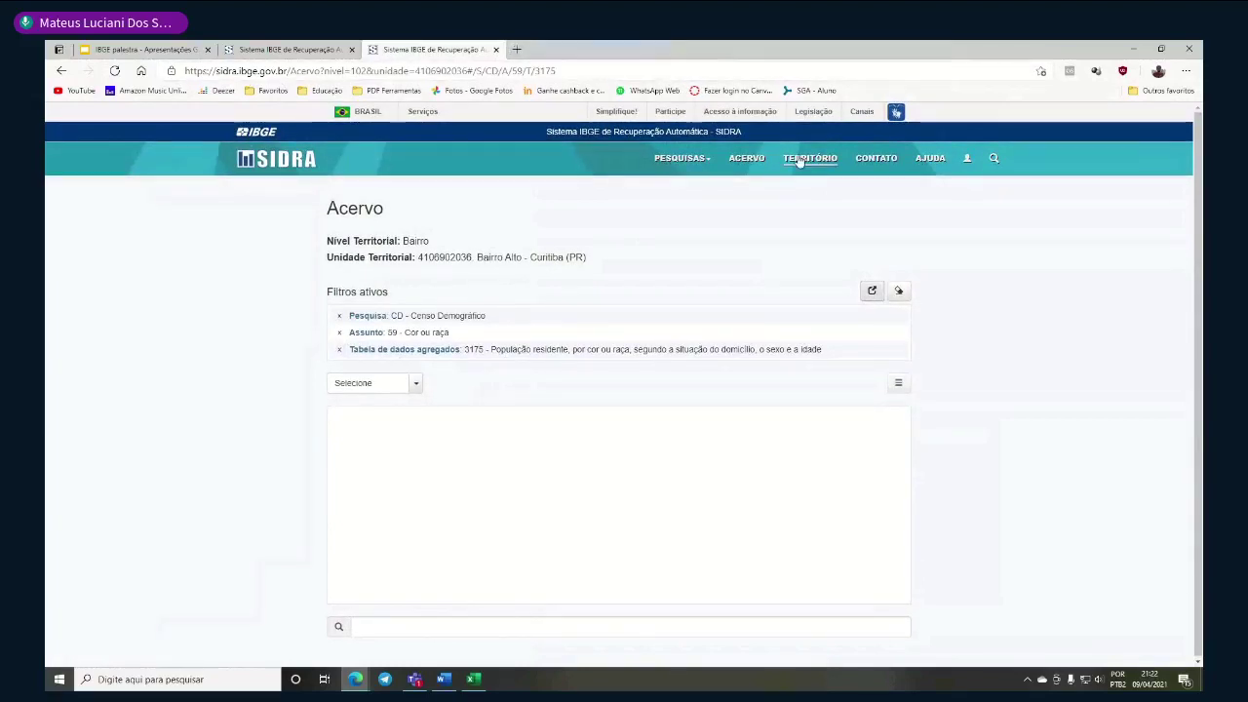
click(748, 162)
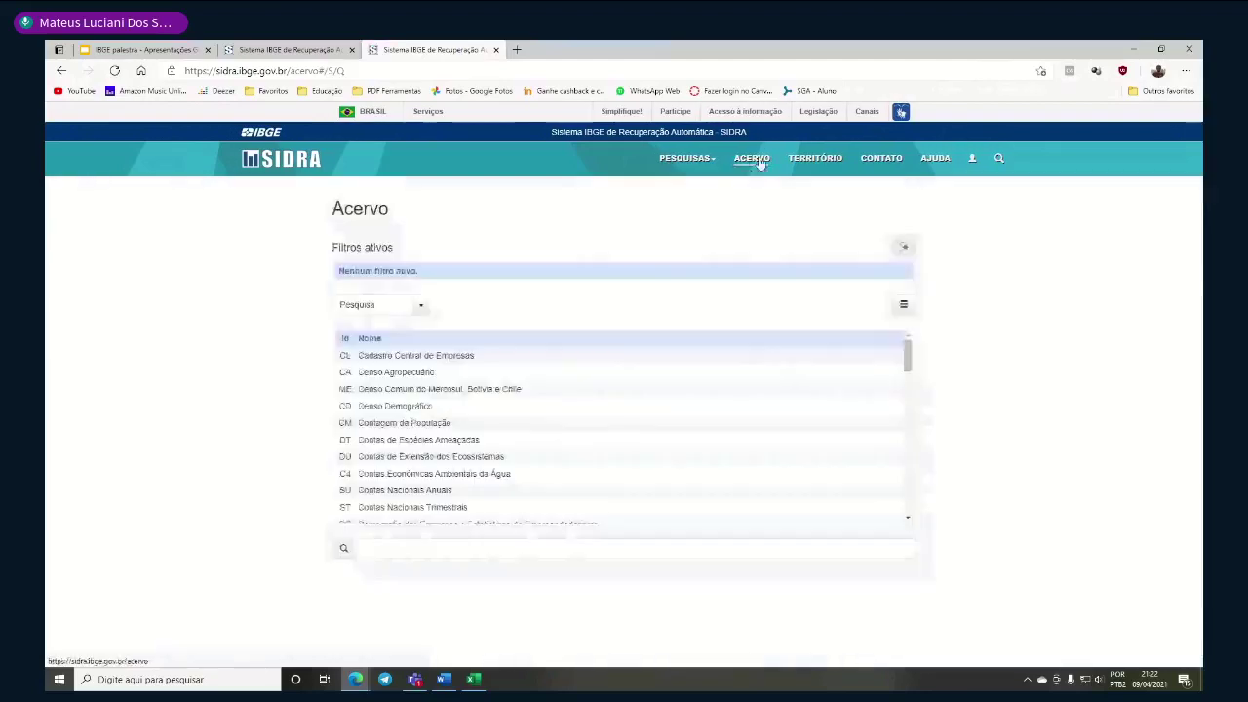
Filter the Acervo by Pesquisa Industrial Anual to view its Tipo de período options, and remove the filter
scroll(477, 372, down, 5)
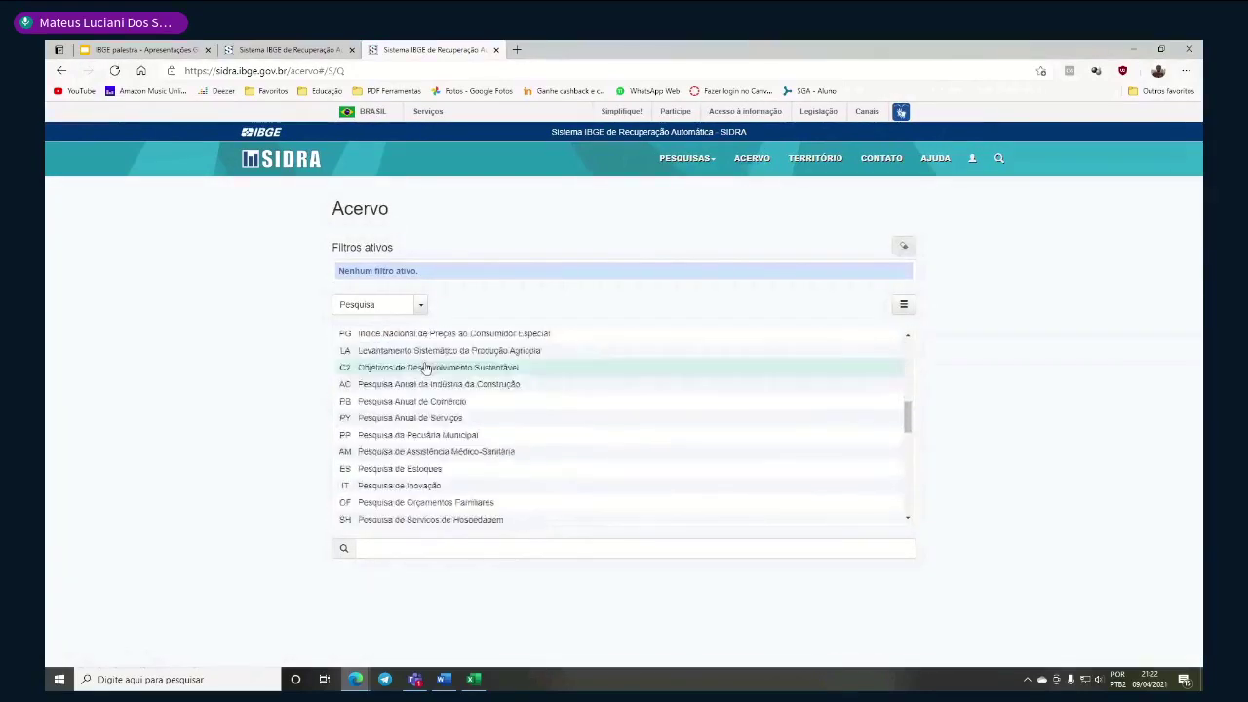
scroll(515, 381, down, 4)
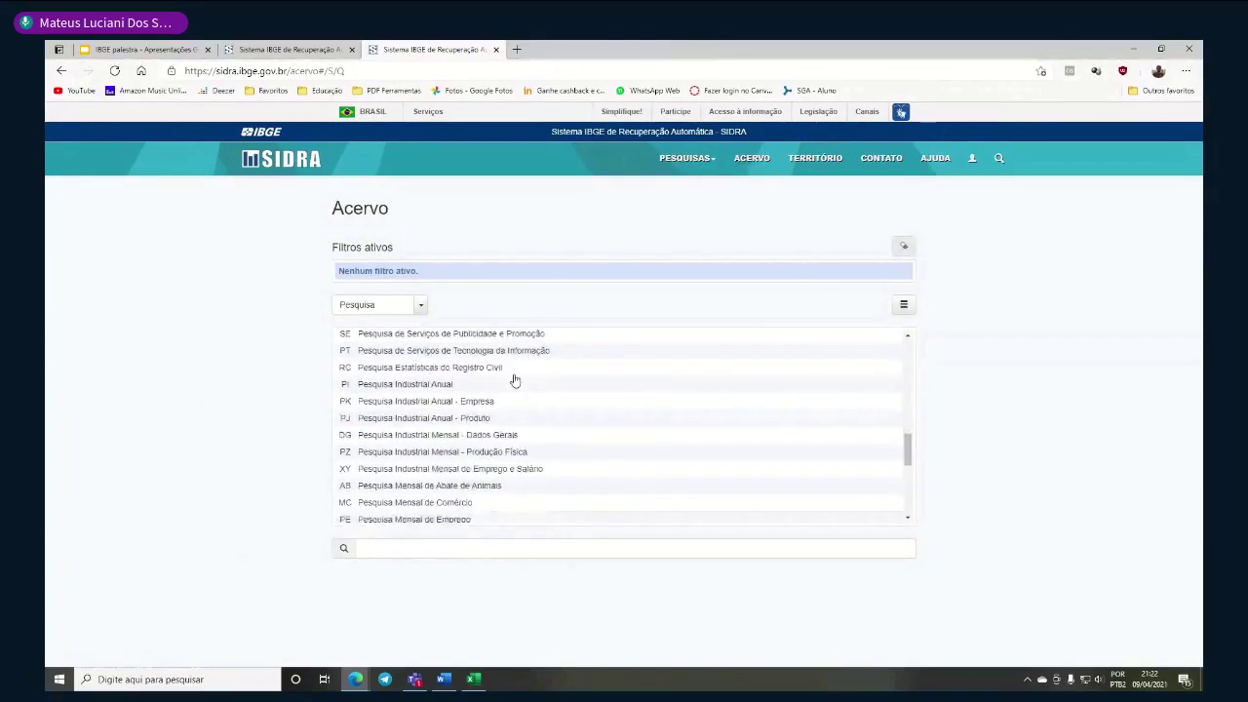
click(515, 383)
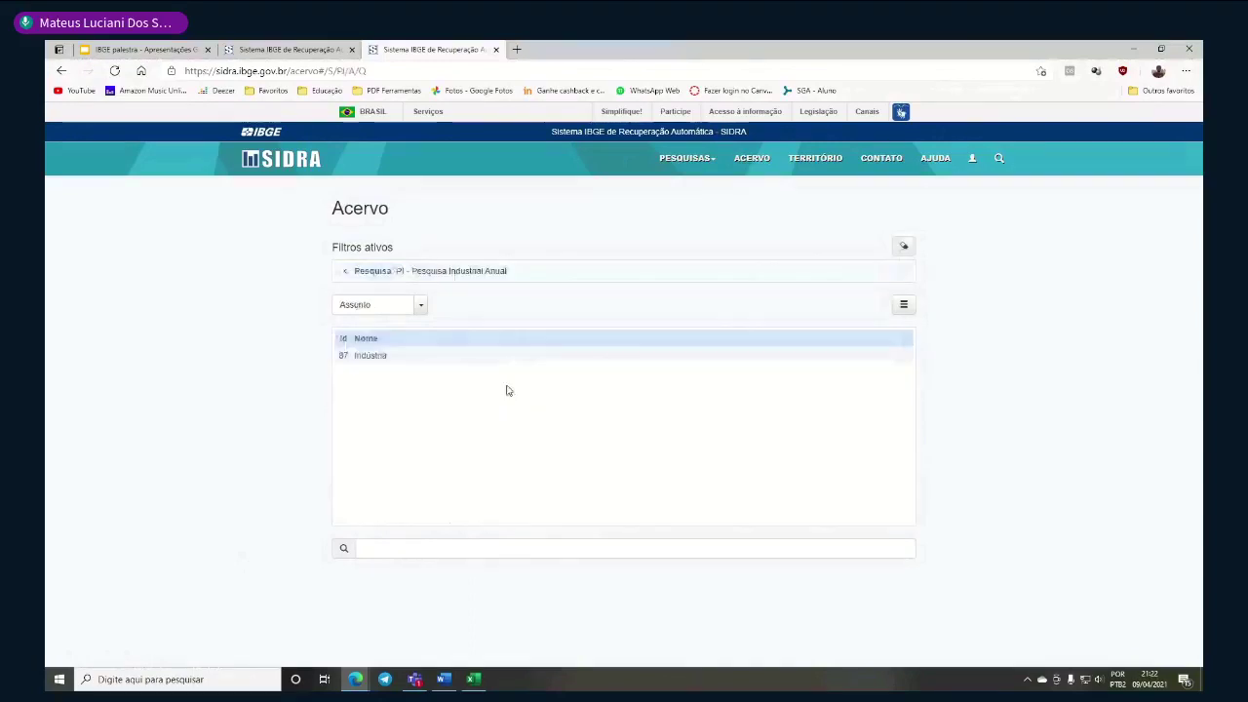
click(385, 309)
click(415, 438)
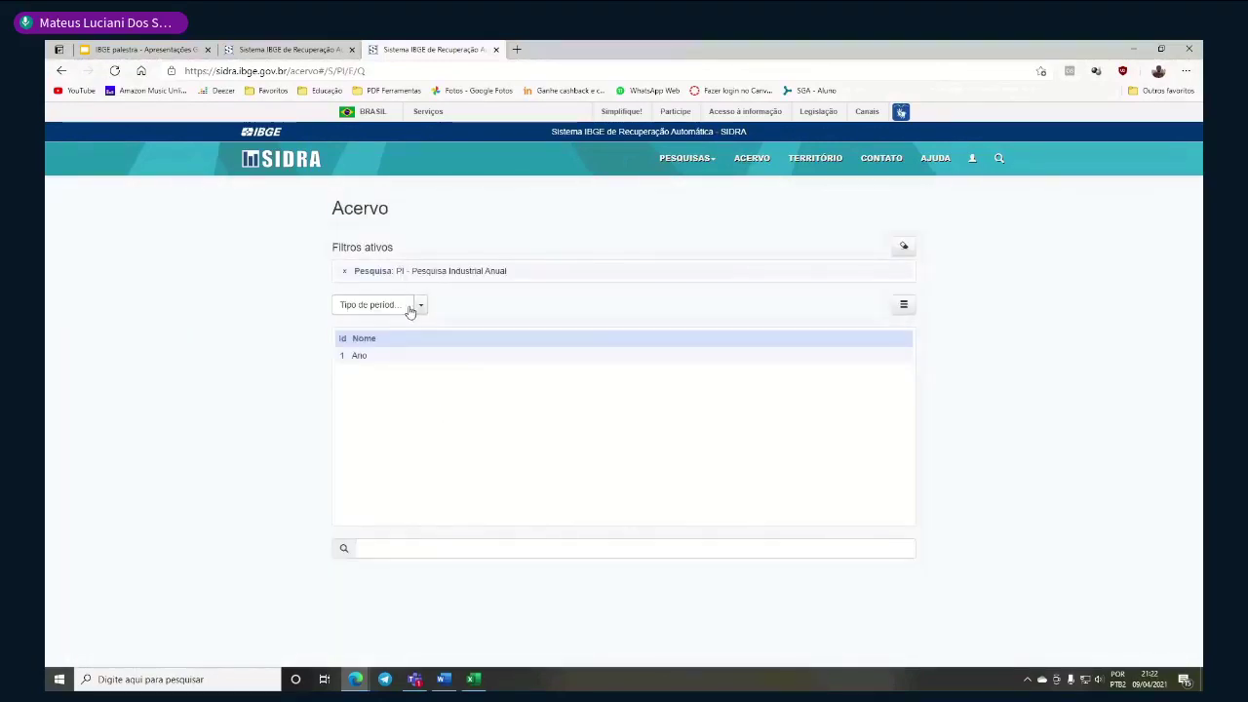
click(344, 272)
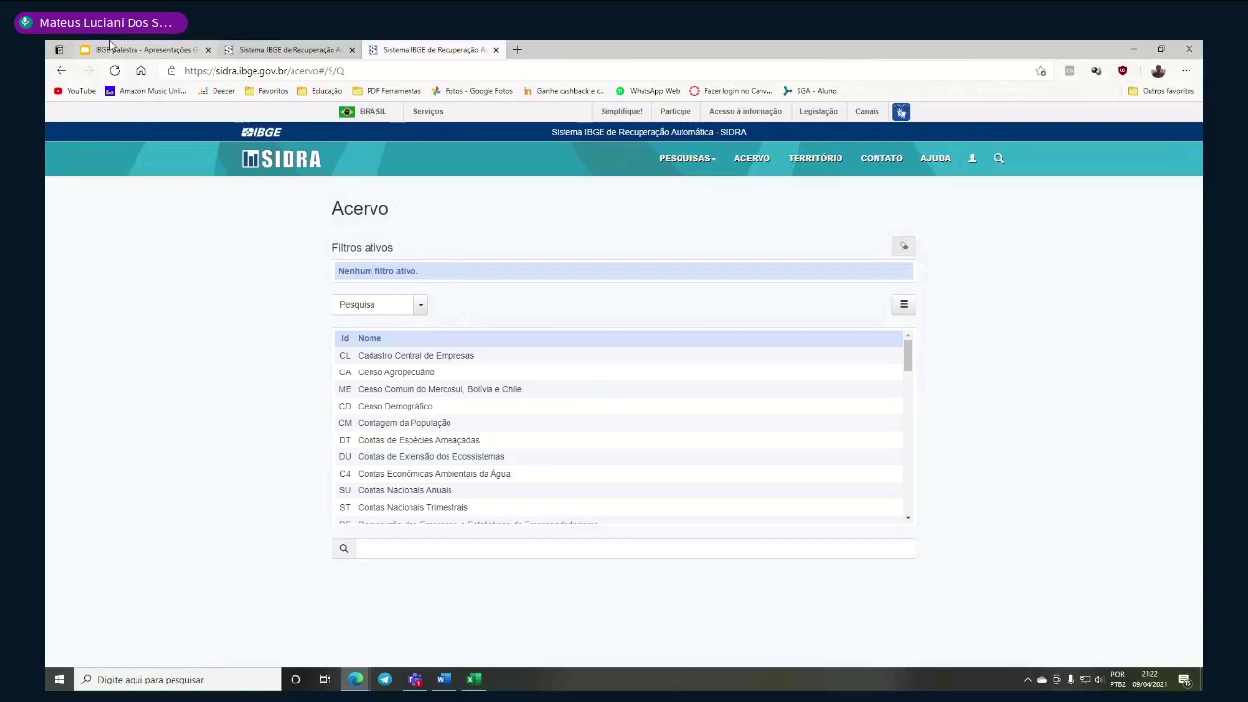
Switch to the IBGE palestra presentation in Google Slides and look over the Exercício 1 - SIDRA slide and the slides following it
click(141, 49)
click(110, 496)
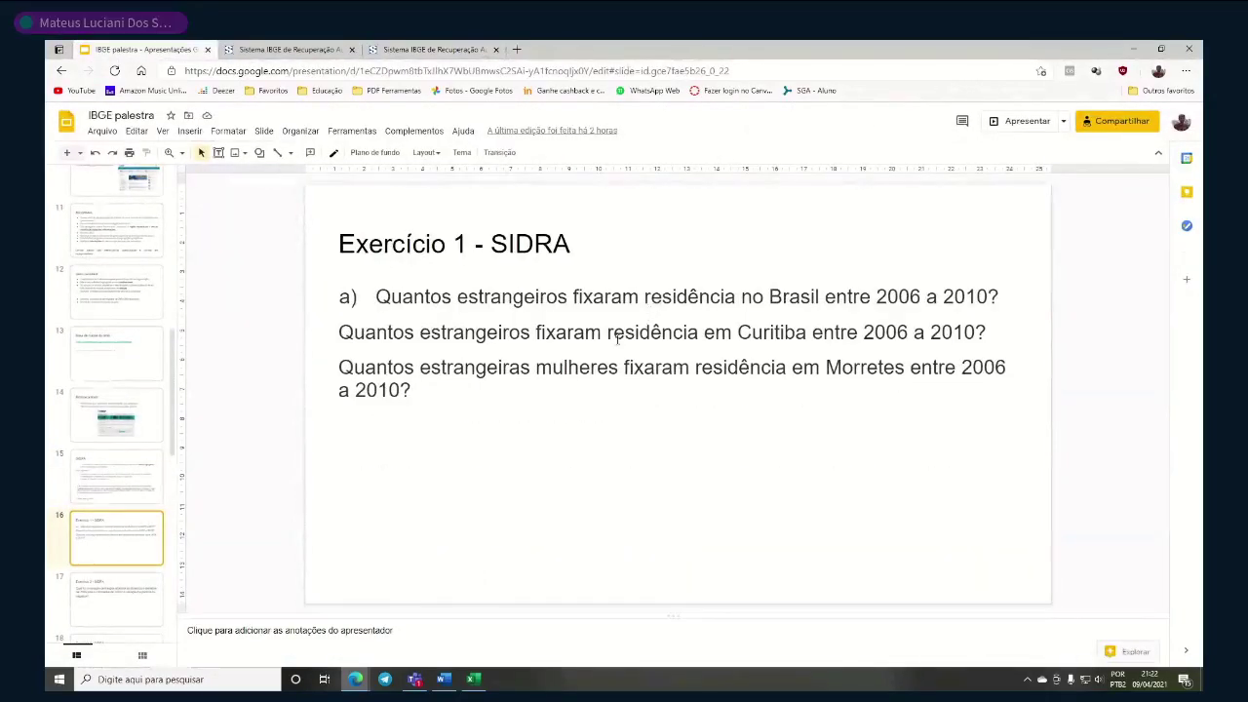
scroll(116, 508, down, 3)
scroll(116, 508, down, 3)
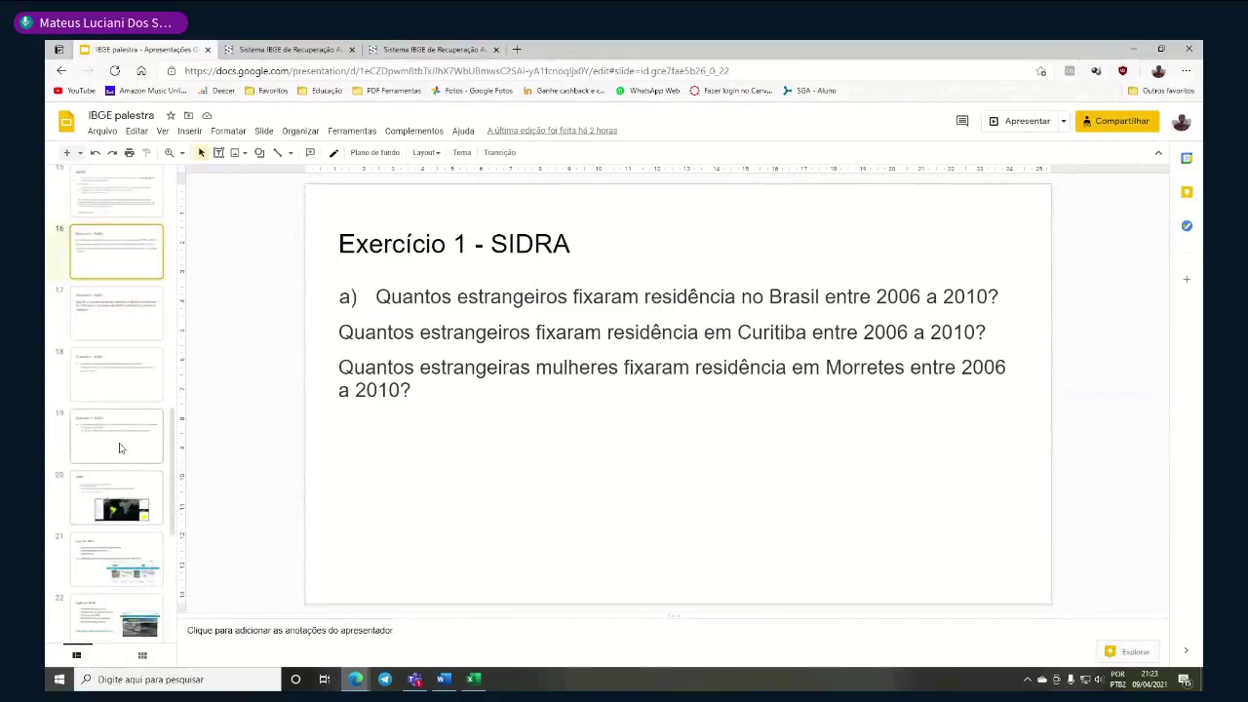
scroll(122, 389, up, 2)
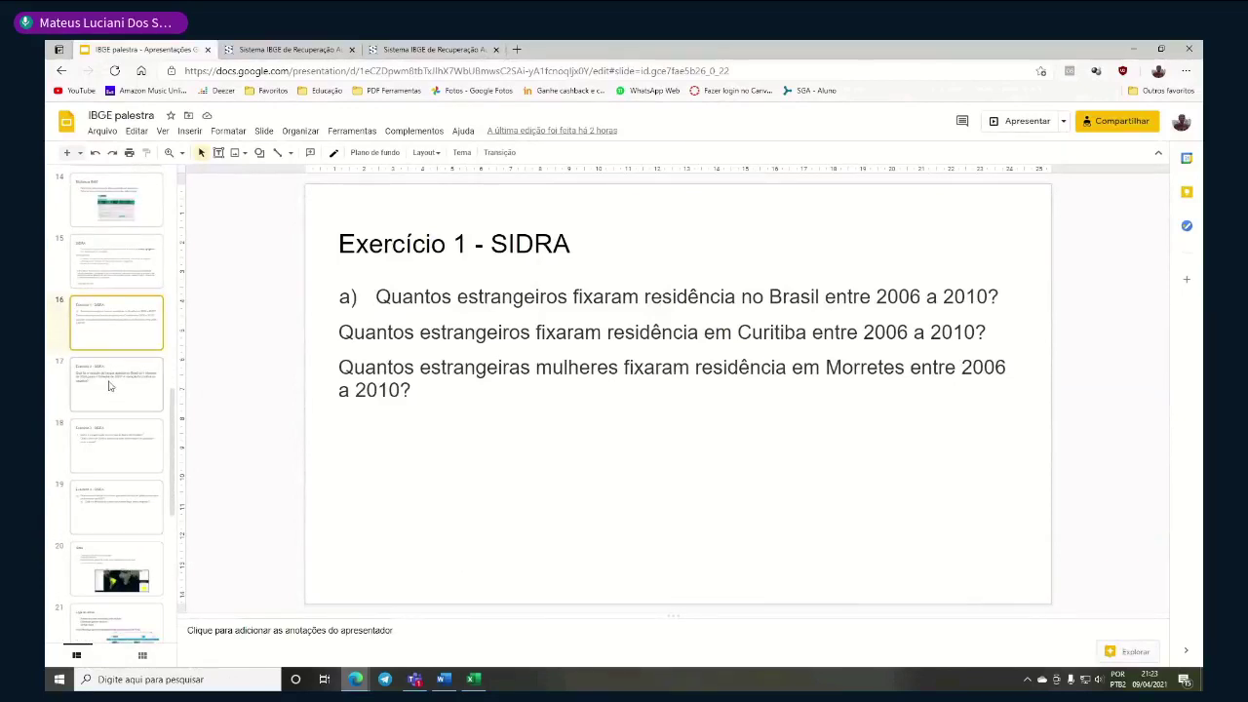
Highlight and read the three questions on the Exercício 1 - SIDRA slide about foreigners who settled between 2006 and 2010
click(112, 380)
click(112, 322)
double_click(600, 329)
click(576, 384)
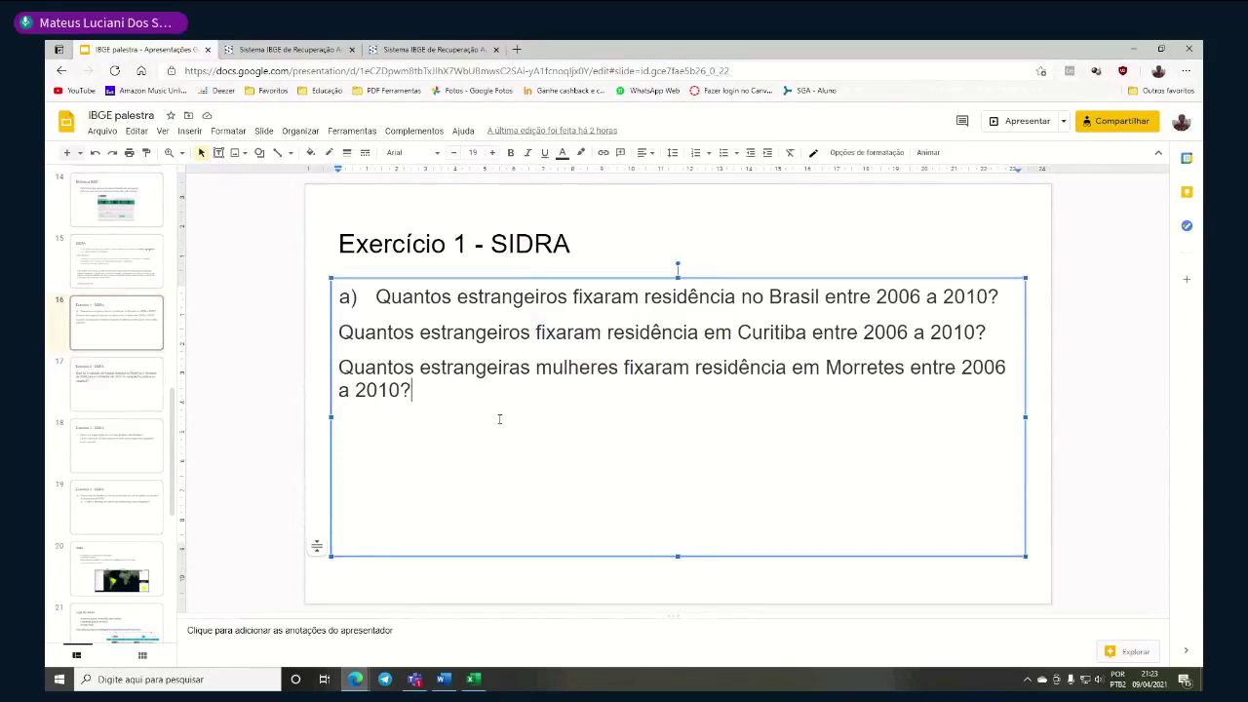
drag(499, 419, 348, 298)
drag(479, 401, 366, 317)
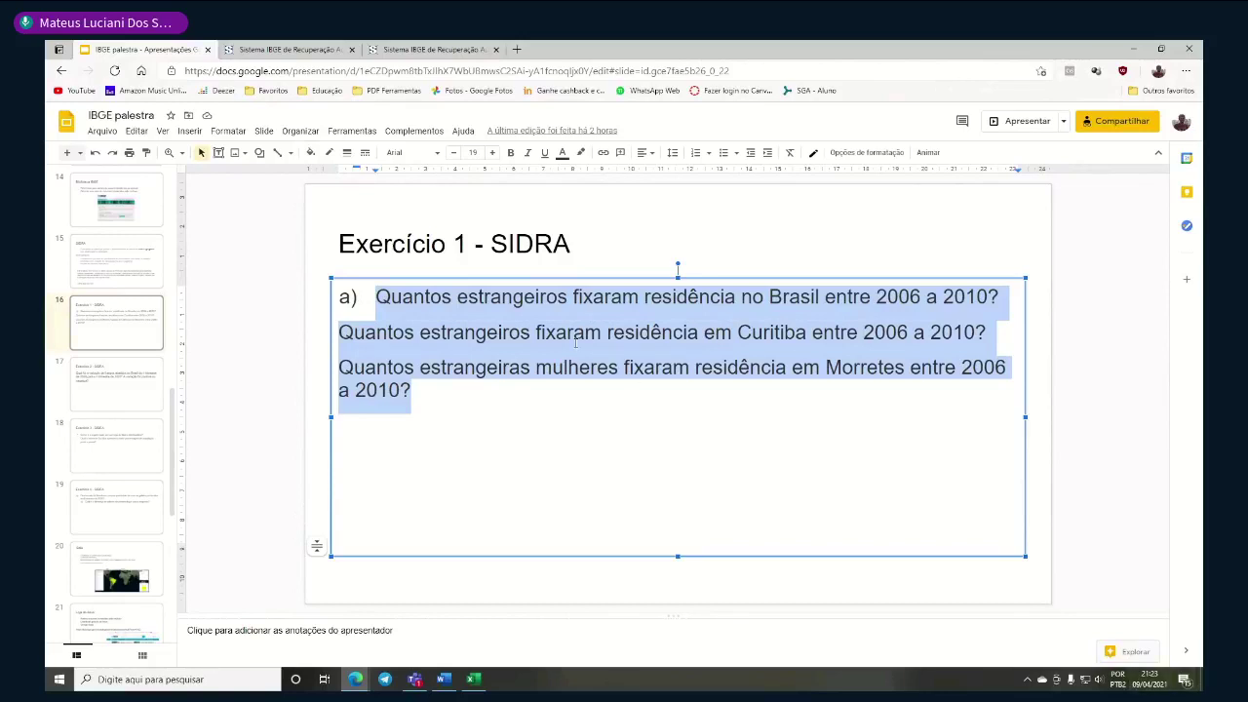
click(472, 410)
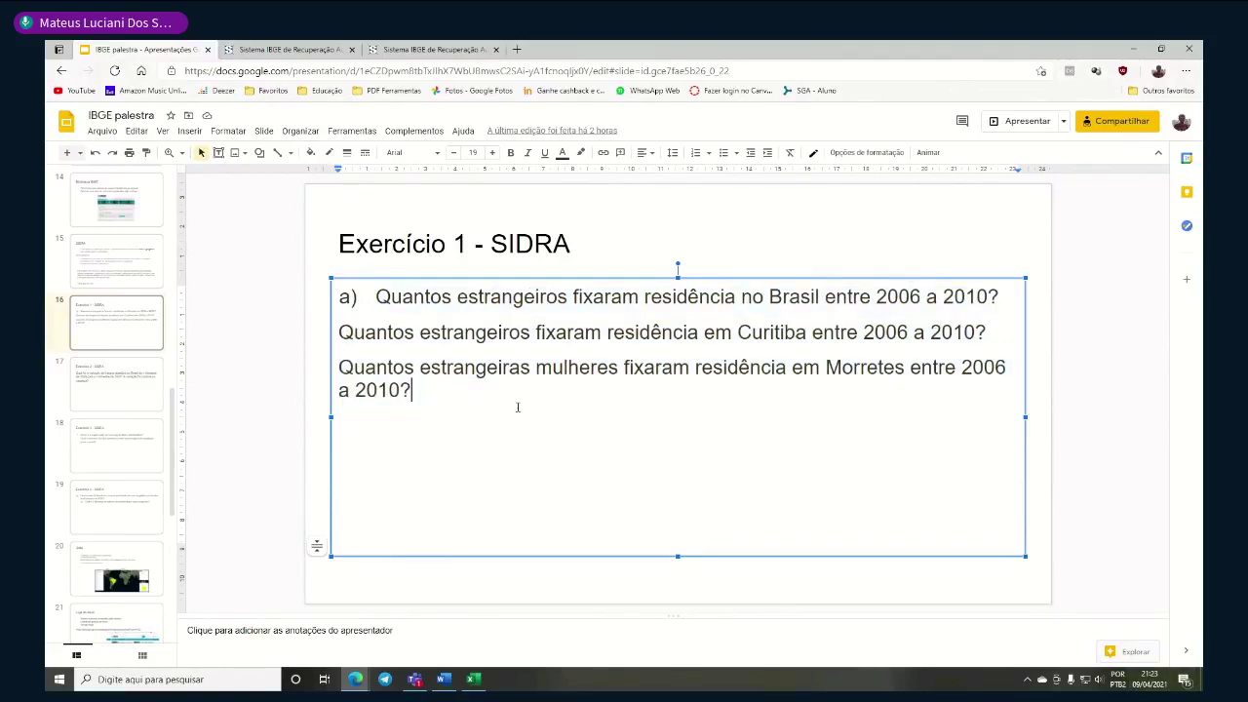
drag(413, 393, 365, 310)
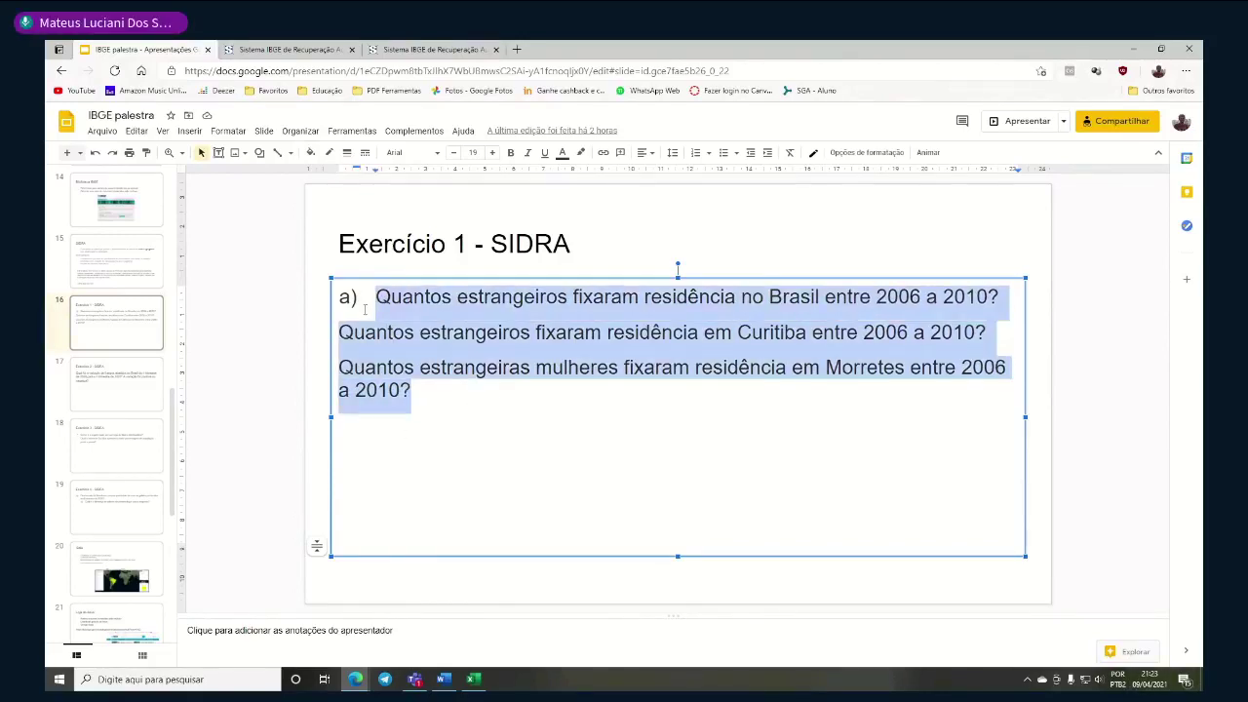
click(526, 361)
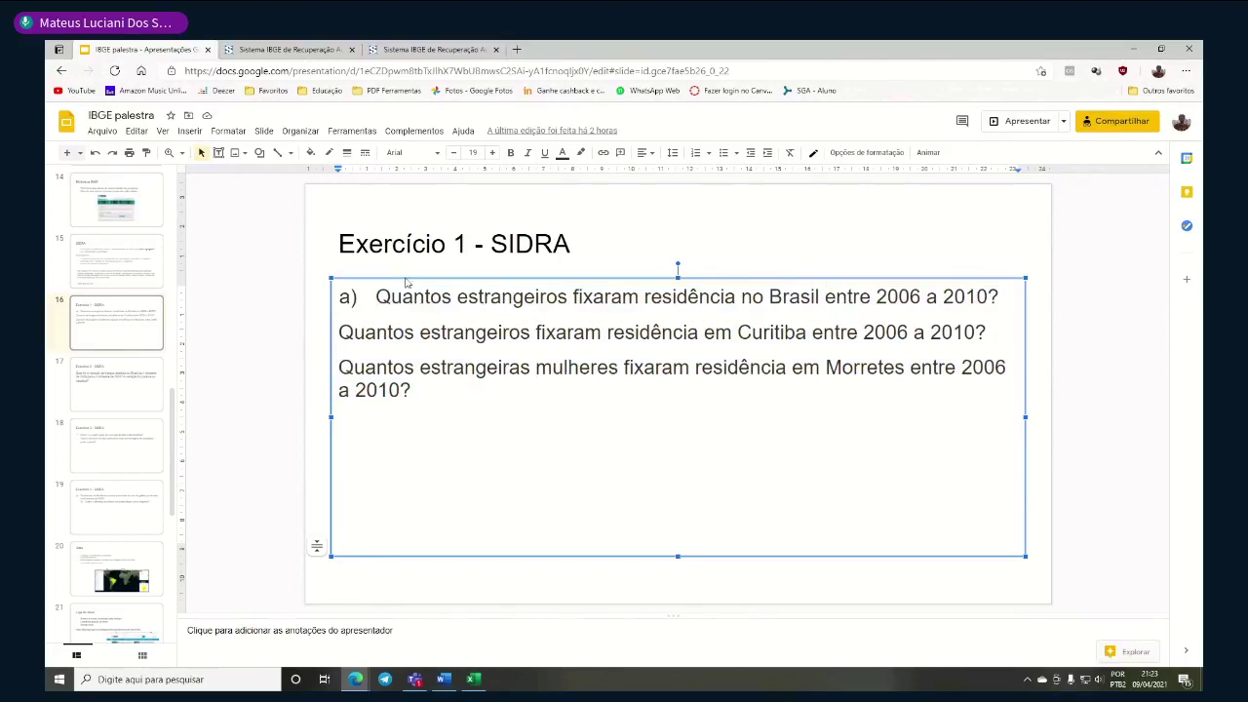
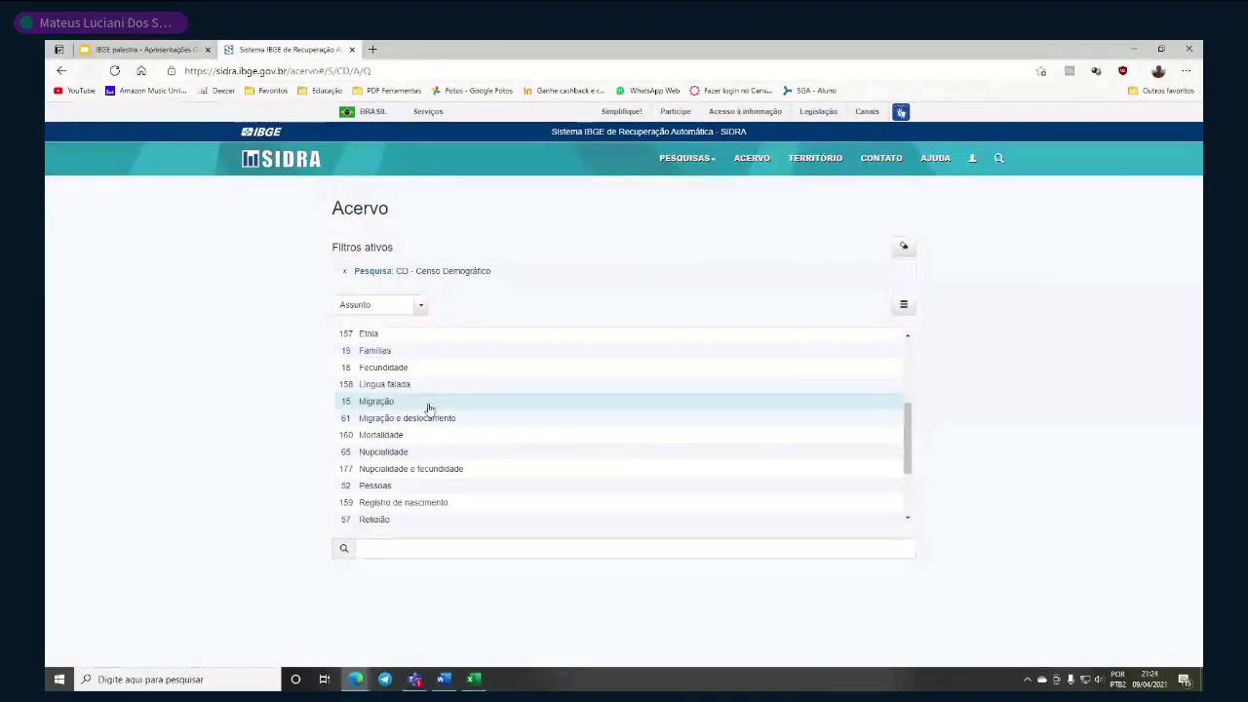
Recheck question a) on the Exercício 1 slide and filter the Acervo's Censo Demográfico by the subject 61 - Migração e deslocamento
click(112, 45)
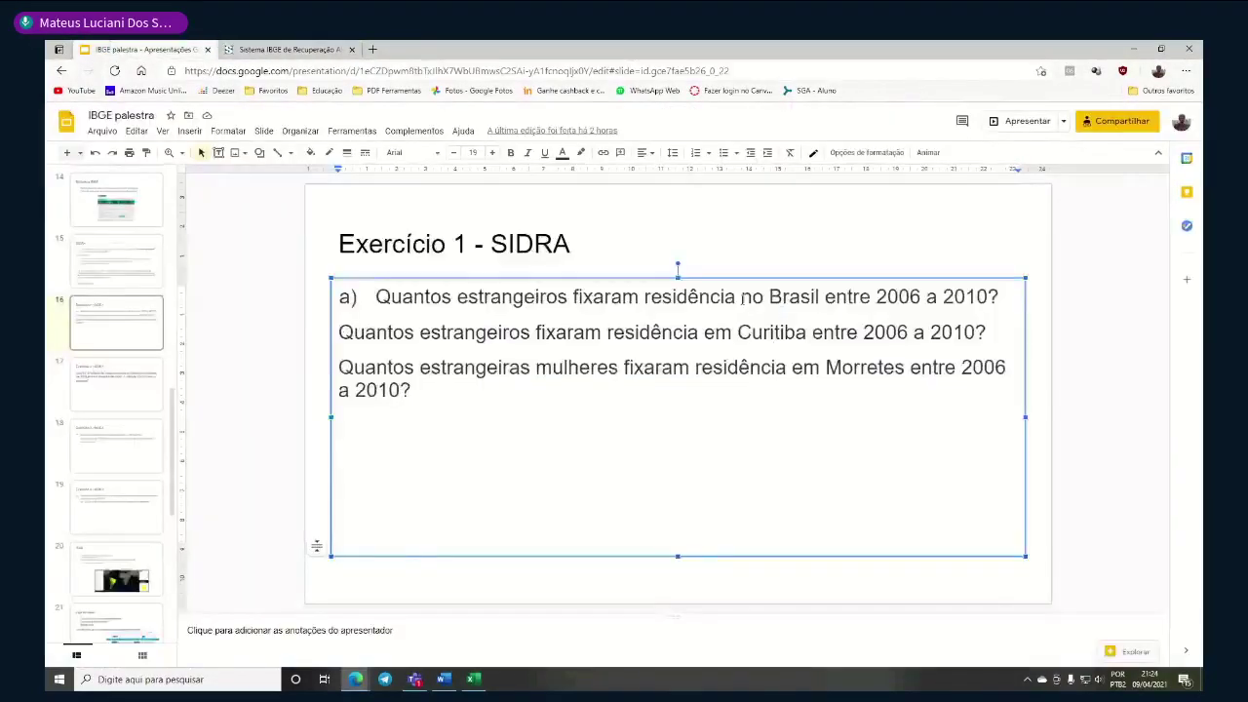
drag(571, 296, 738, 297)
click(751, 296)
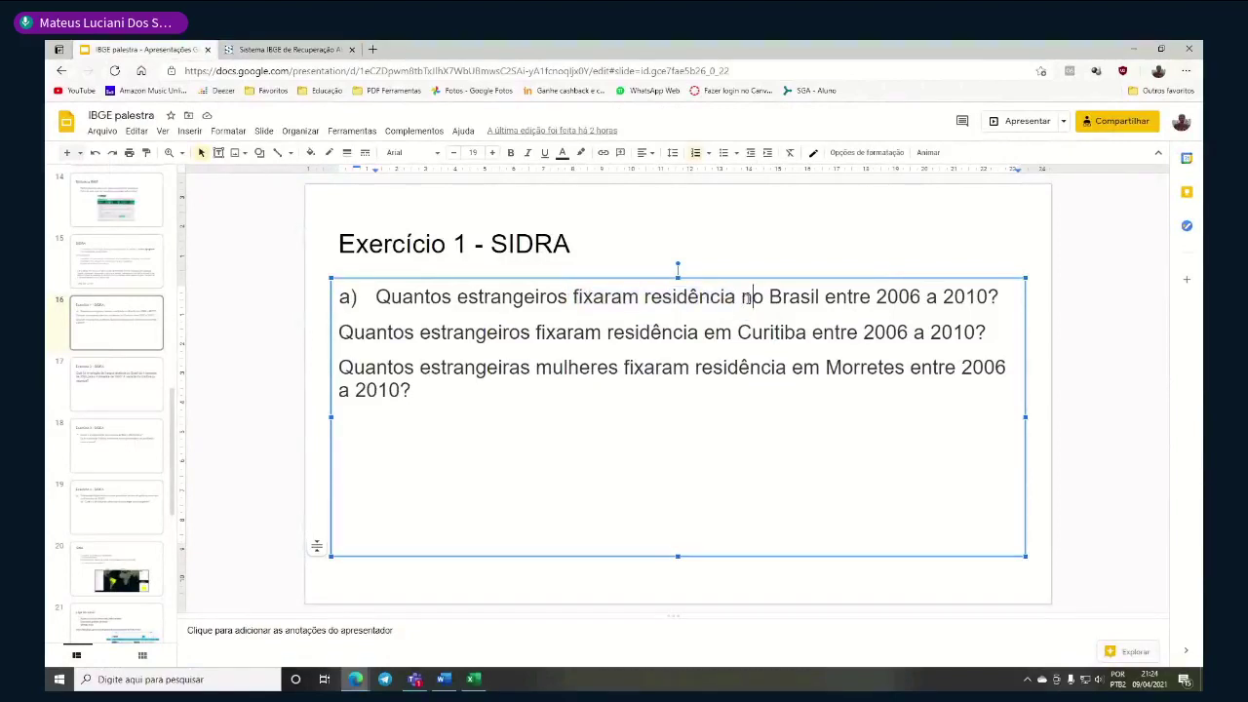
click(310, 46)
scroll(471, 465, down, 2)
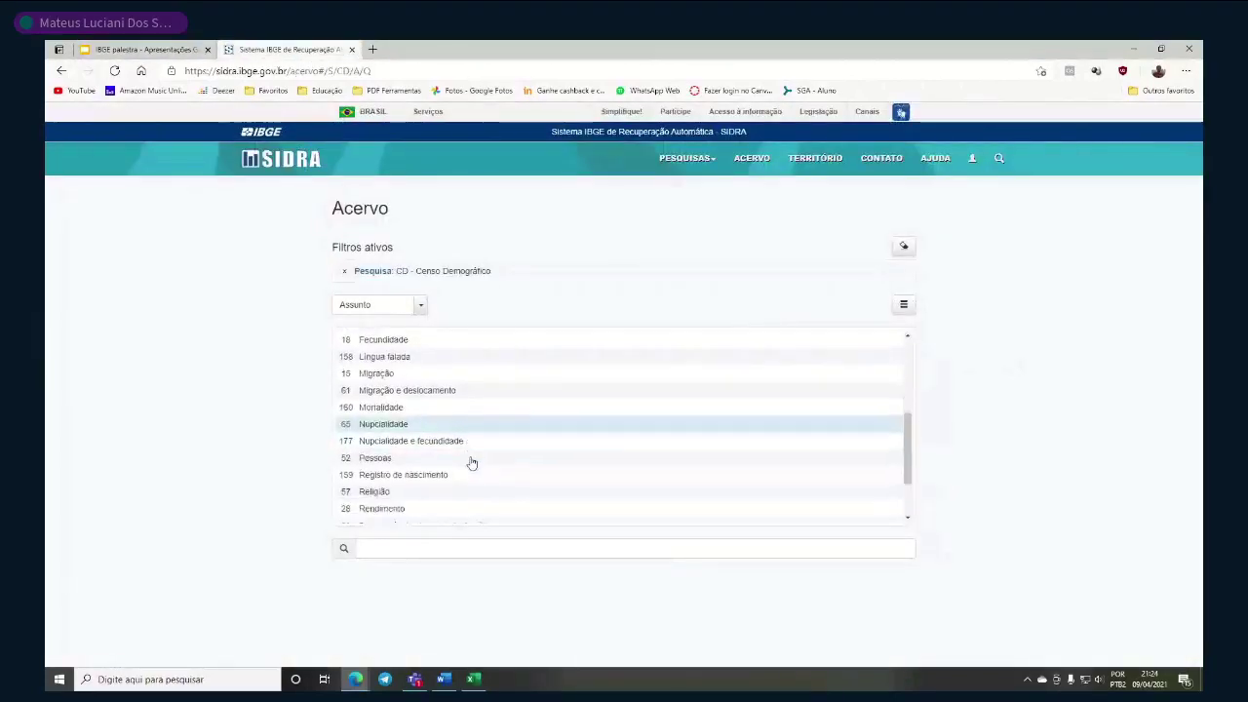
click(433, 393)
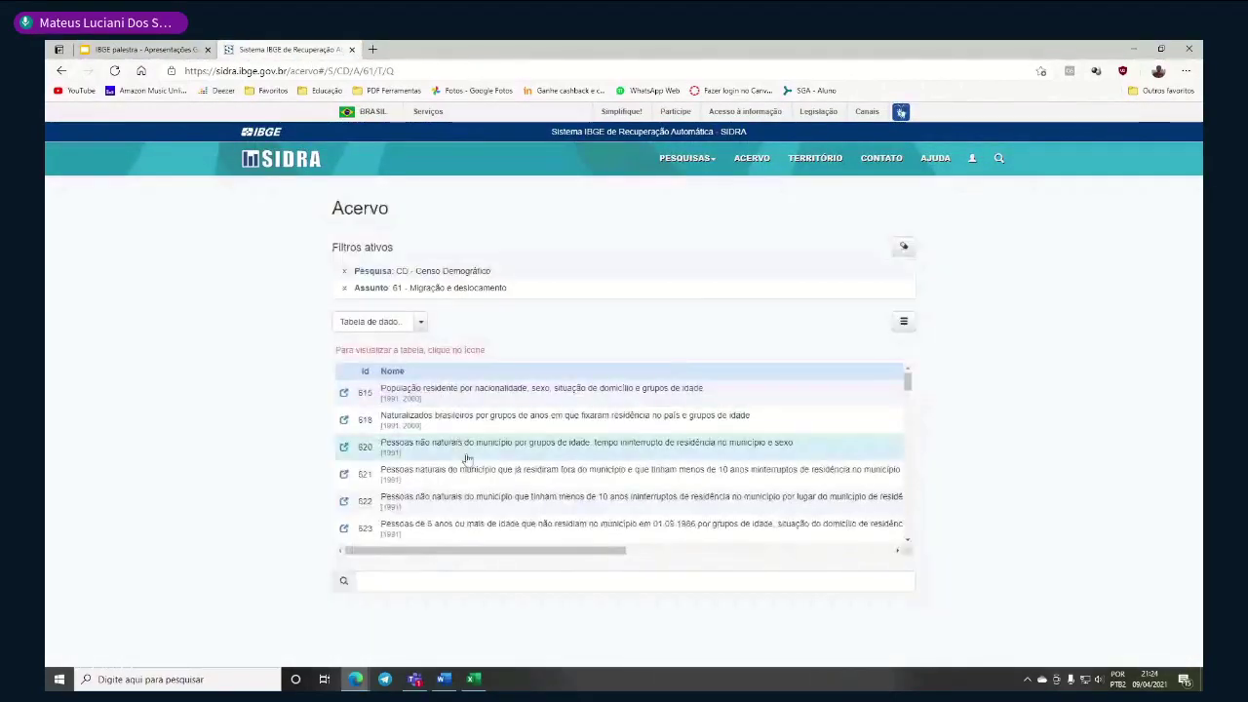
Look through the Migração e deslocamento tables for one covering foreigners by the years they settled in the country
scroll(469, 466, down, 10)
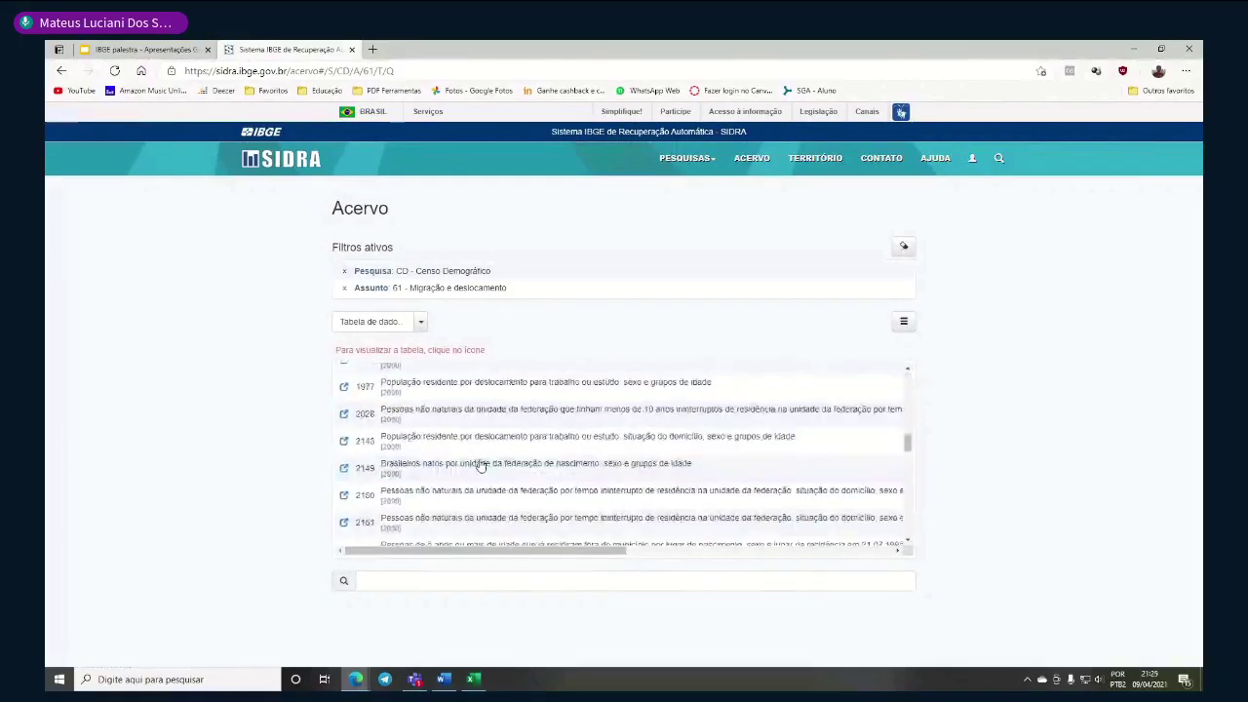
scroll(480, 466, up, 1)
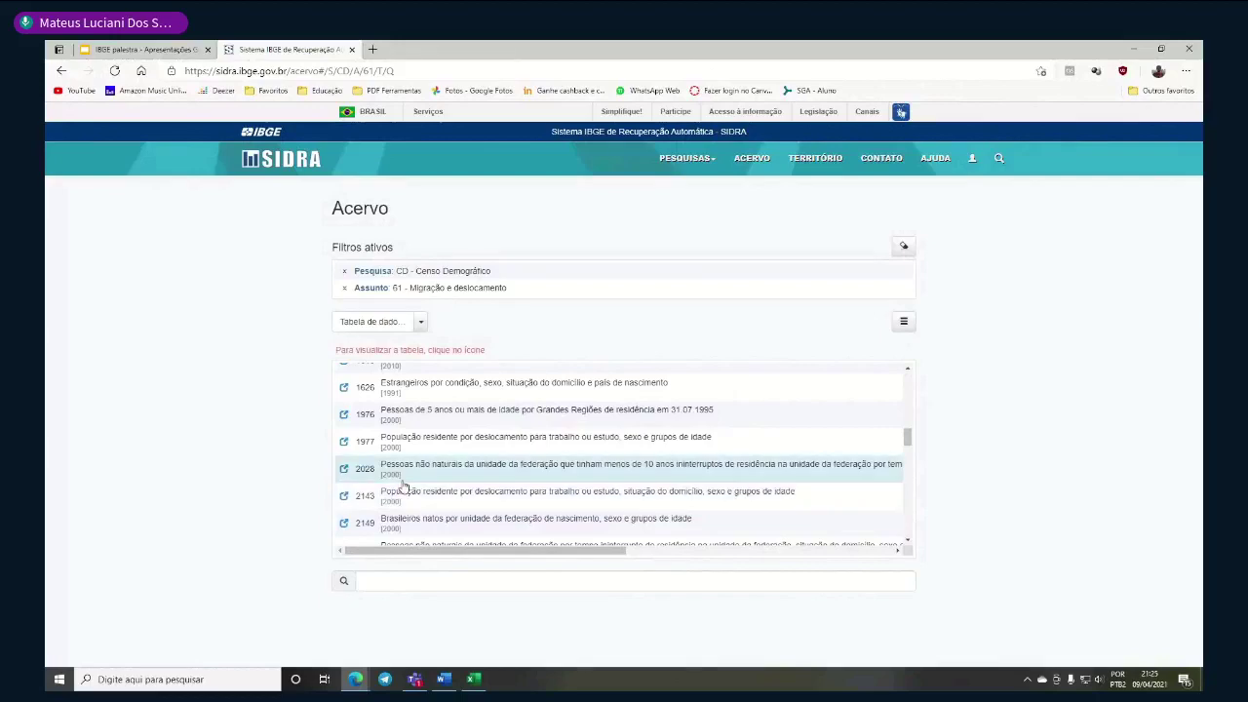
scroll(404, 498, down, 3)
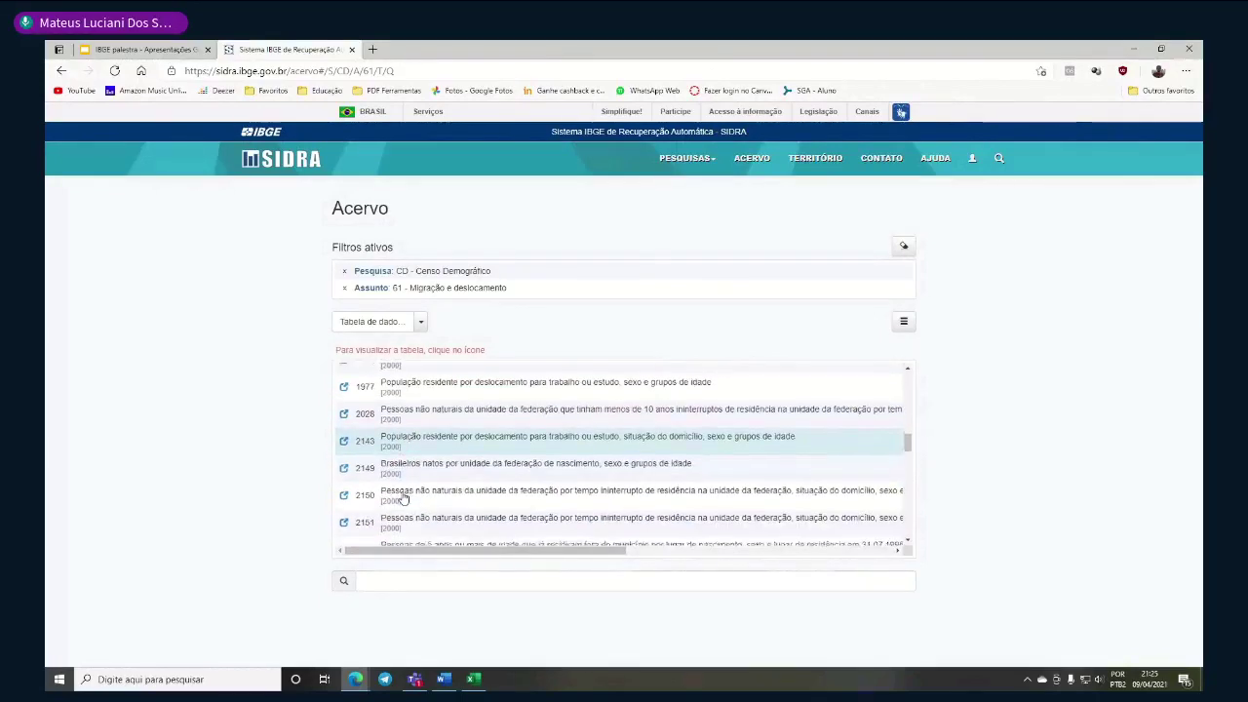
scroll(406, 488, down, 3)
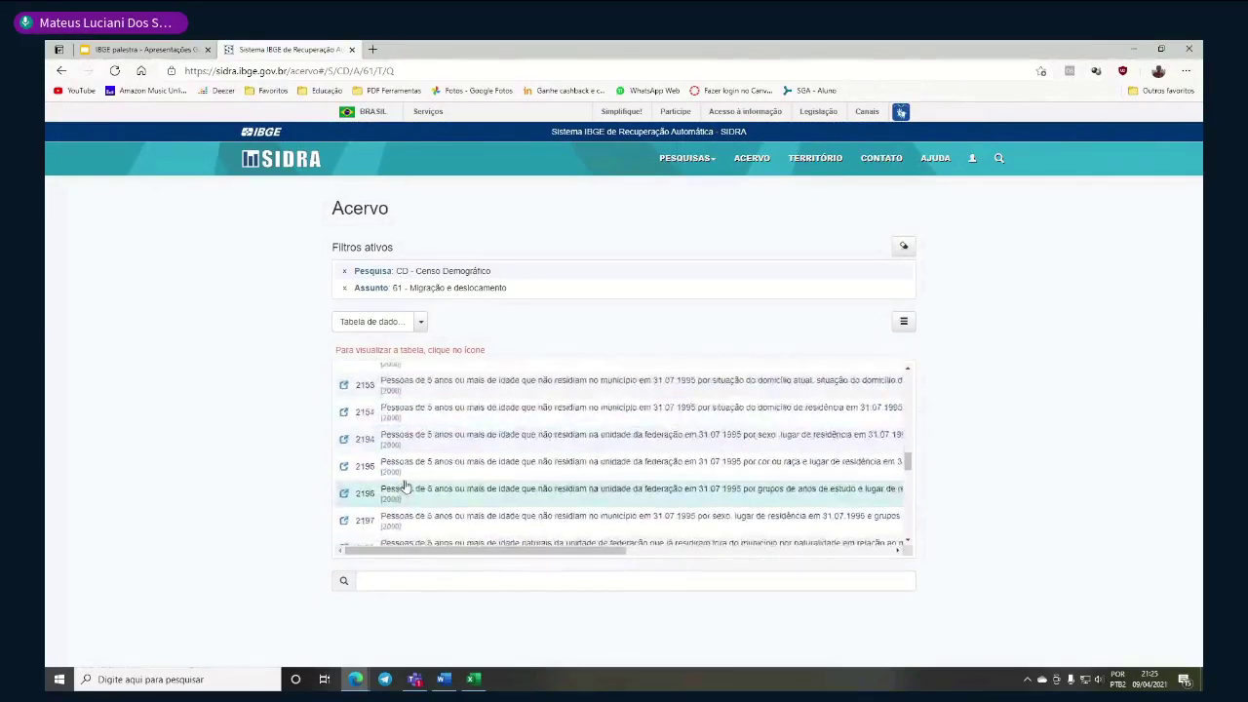
scroll(409, 476, down, 5)
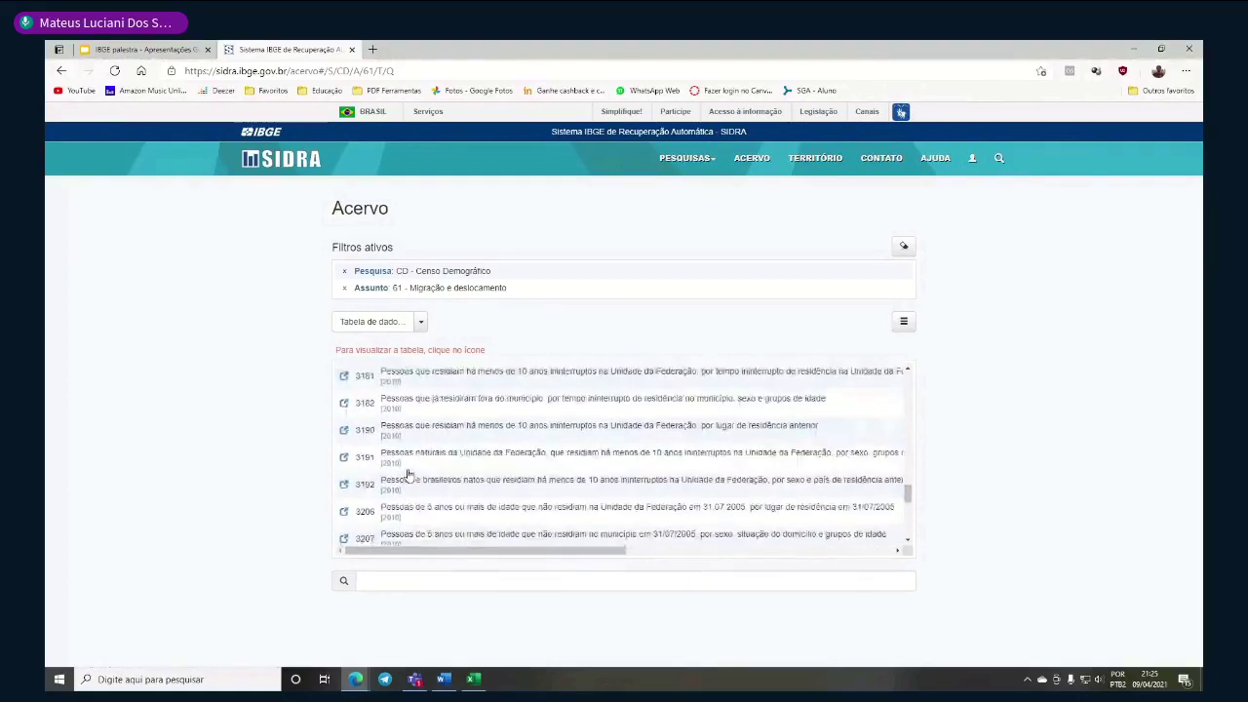
scroll(410, 473, up, 3)
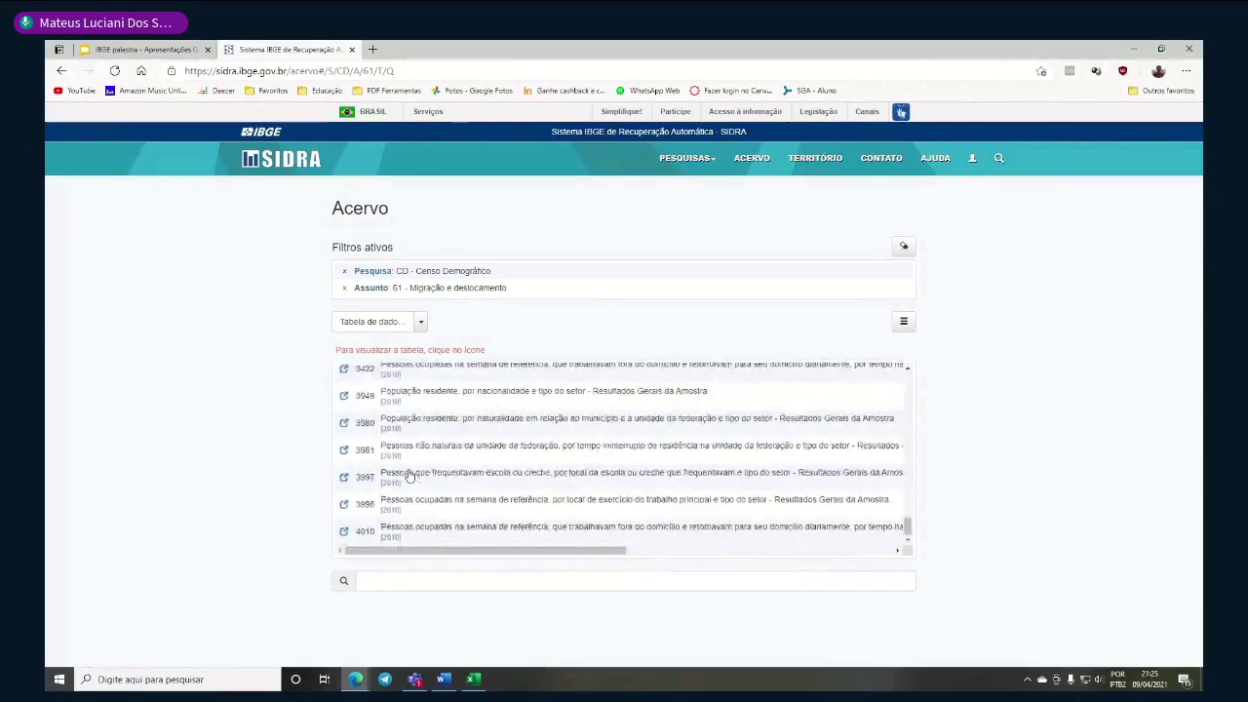
scroll(417, 466, up, 5)
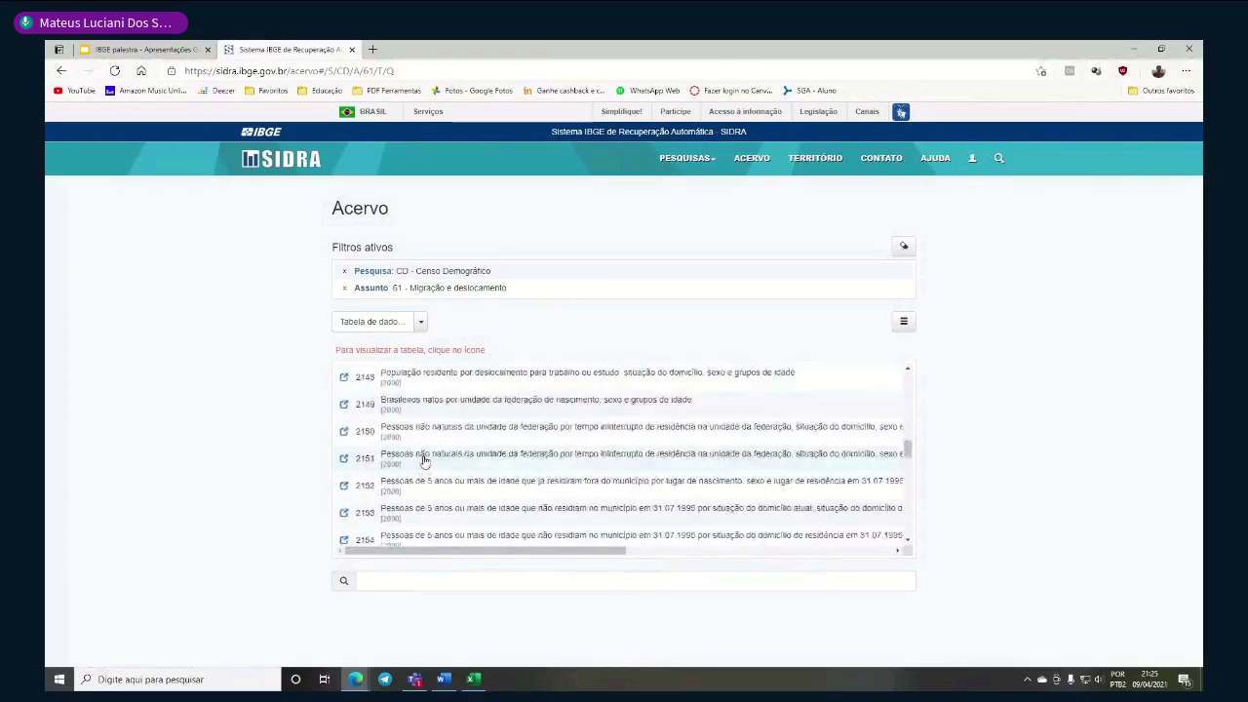
scroll(424, 462, up, 5)
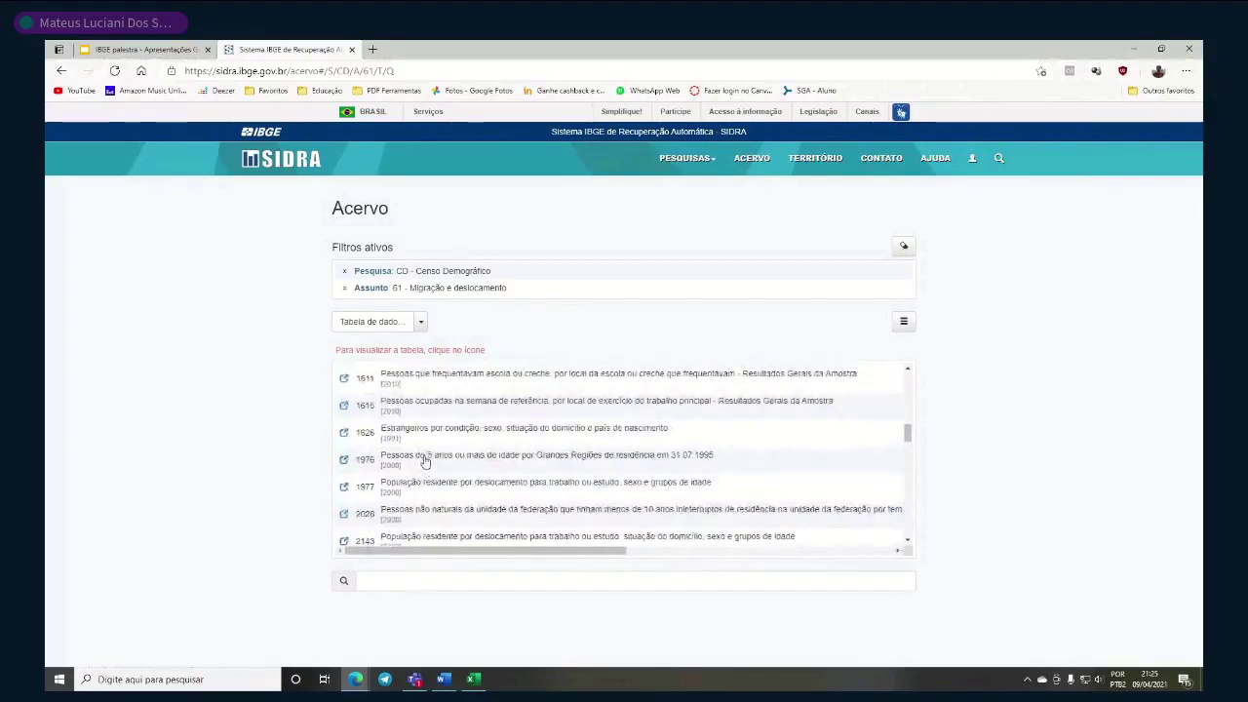
scroll(424, 463, up, 5)
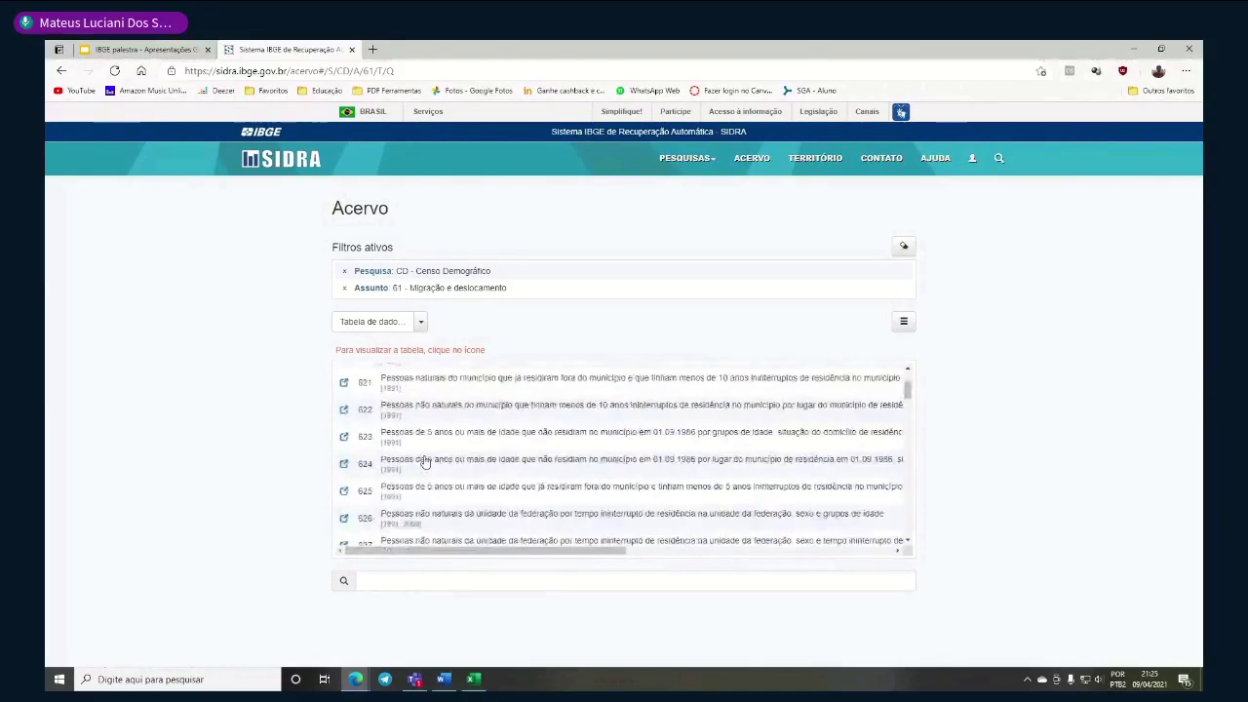
scroll(444, 449, down, 5)
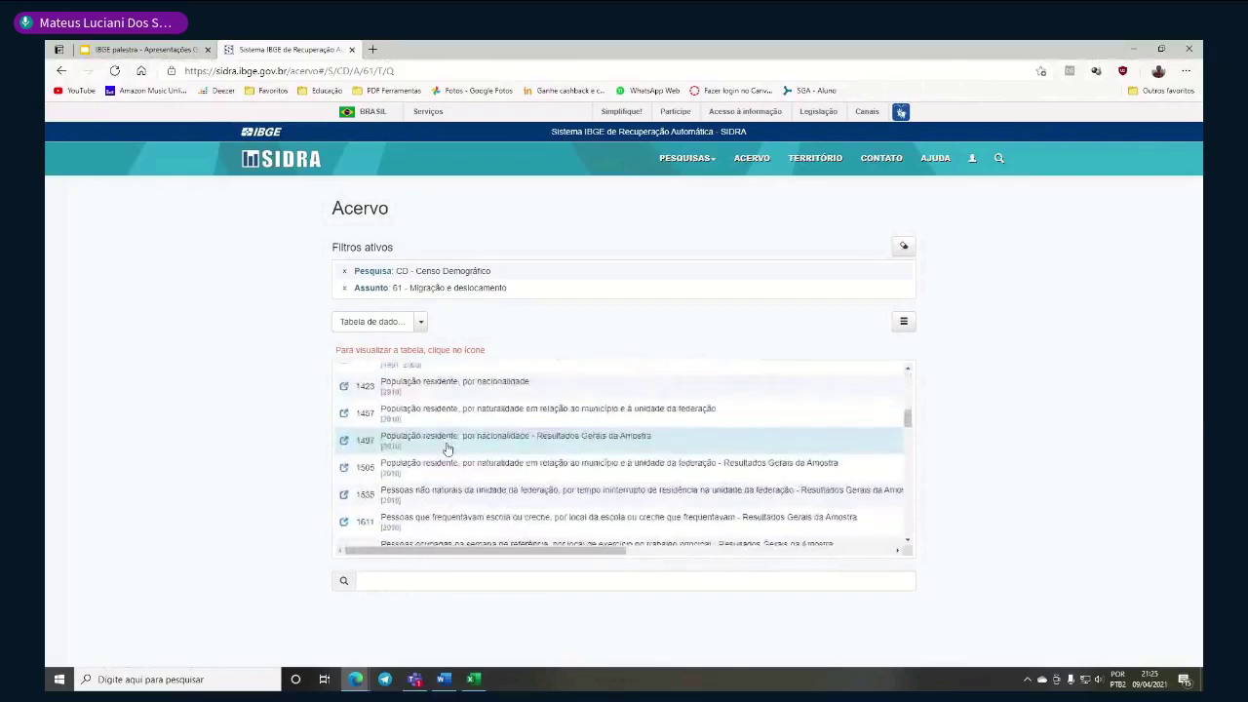
scroll(450, 455, down, 3)
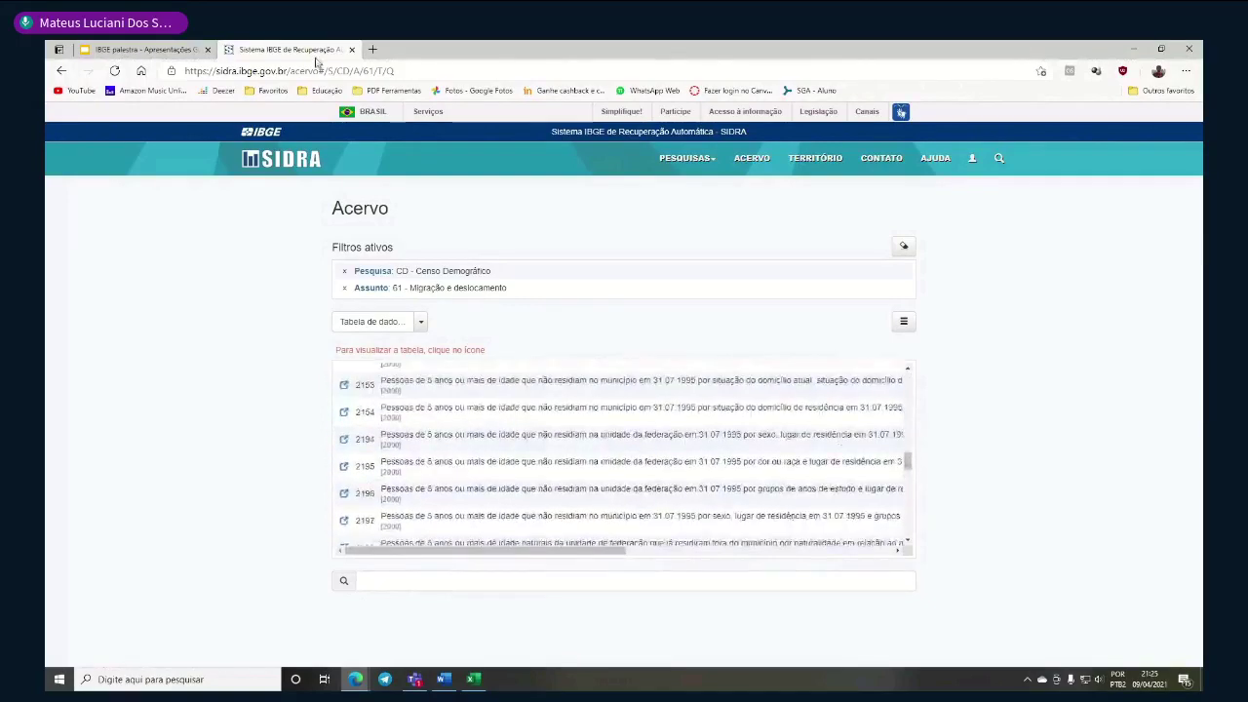
click(324, 71)
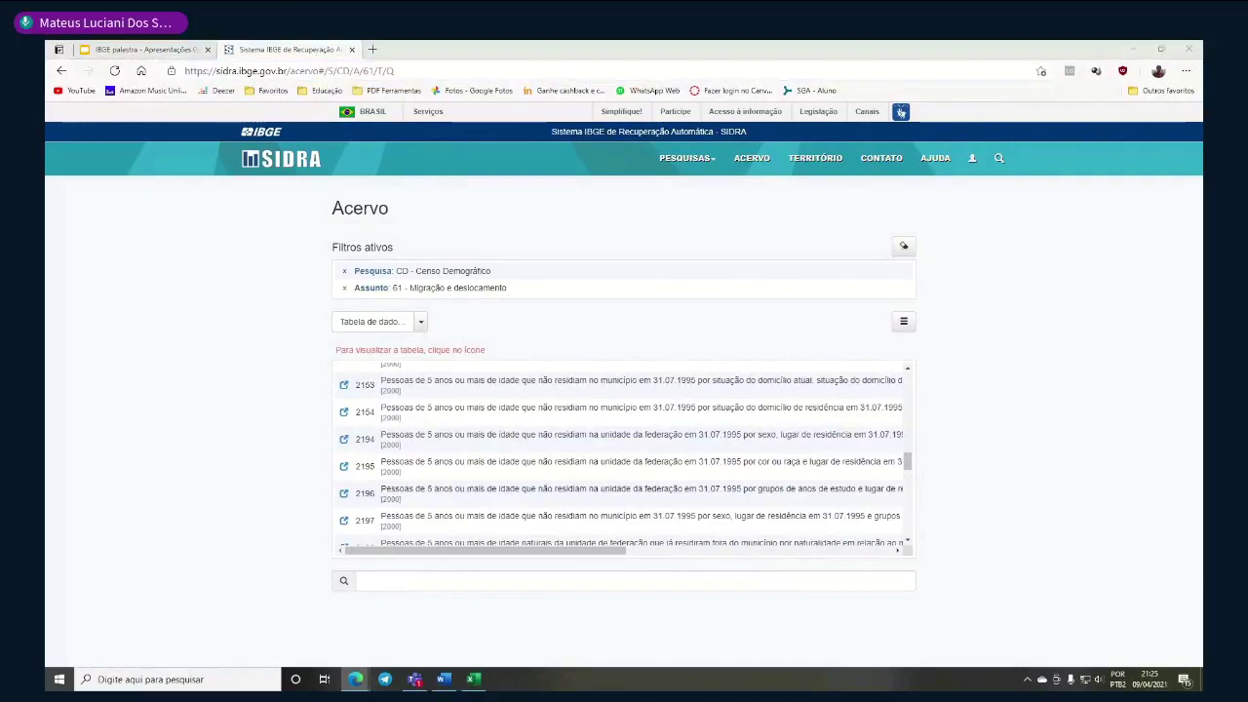
Replace the Acervo's subject filter with 15 - Migração, keeping the Censo Demográfico survey filter
click(343, 288)
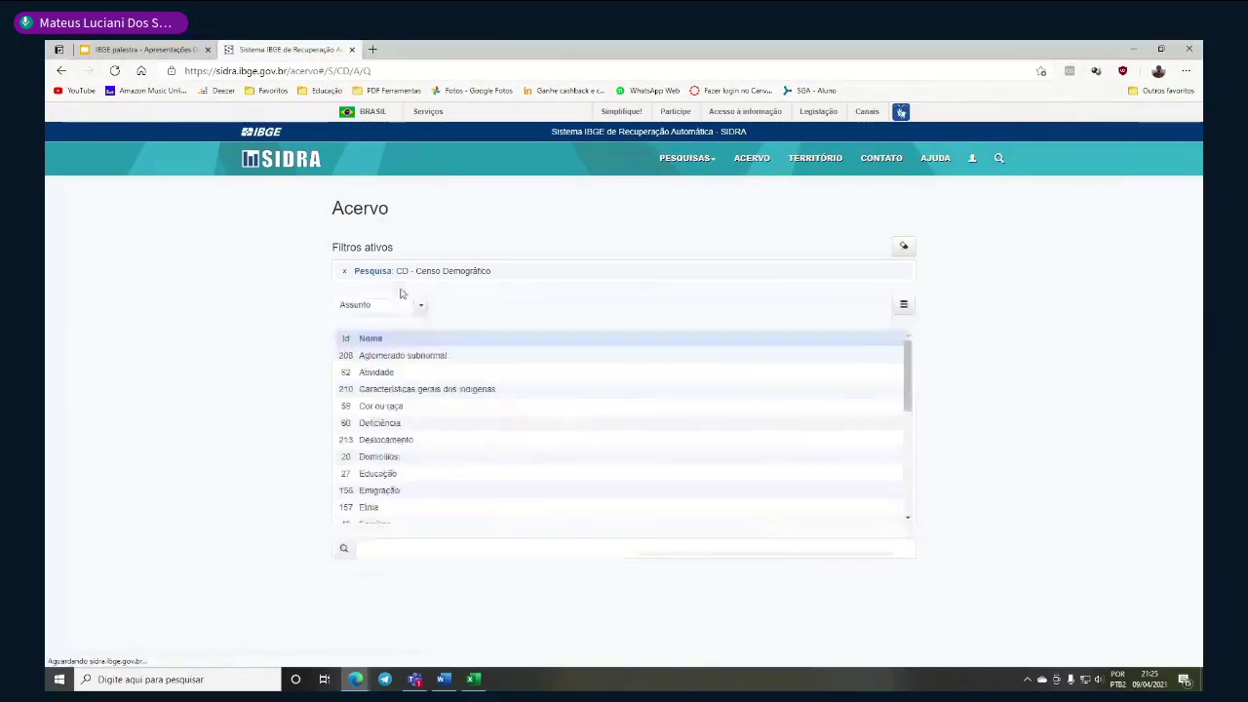
scroll(542, 413, down, 5)
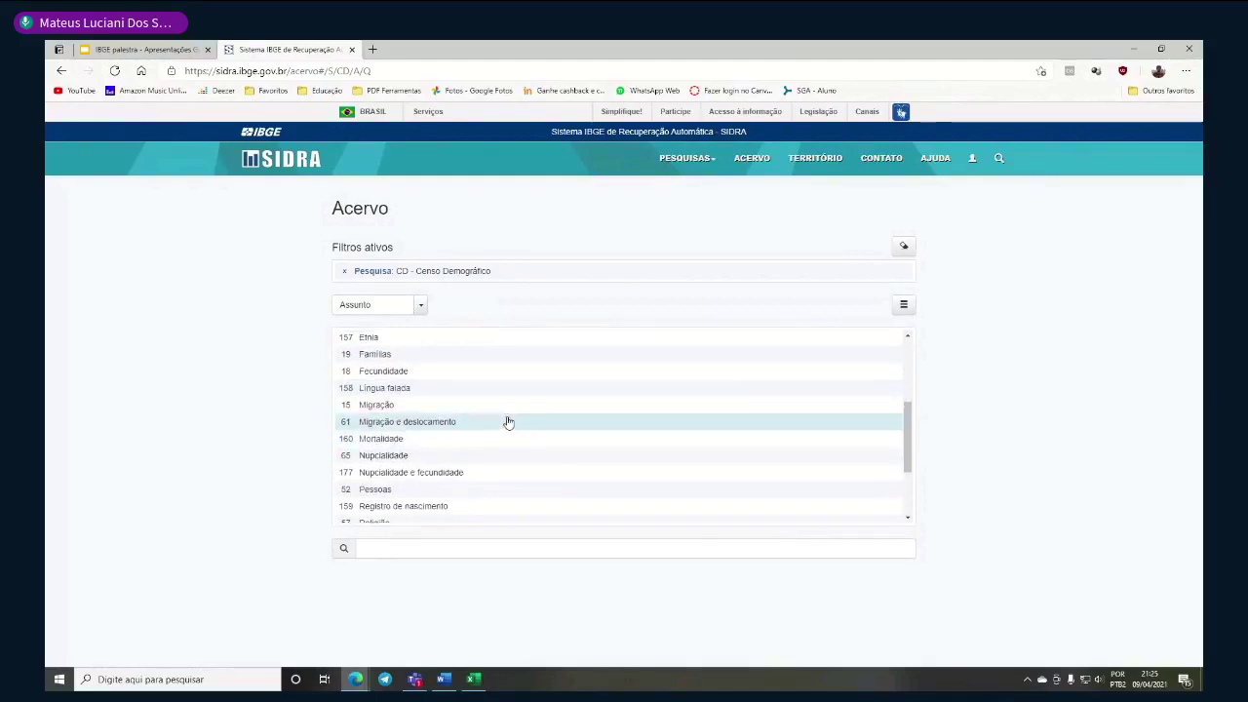
scroll(508, 422, up, 1)
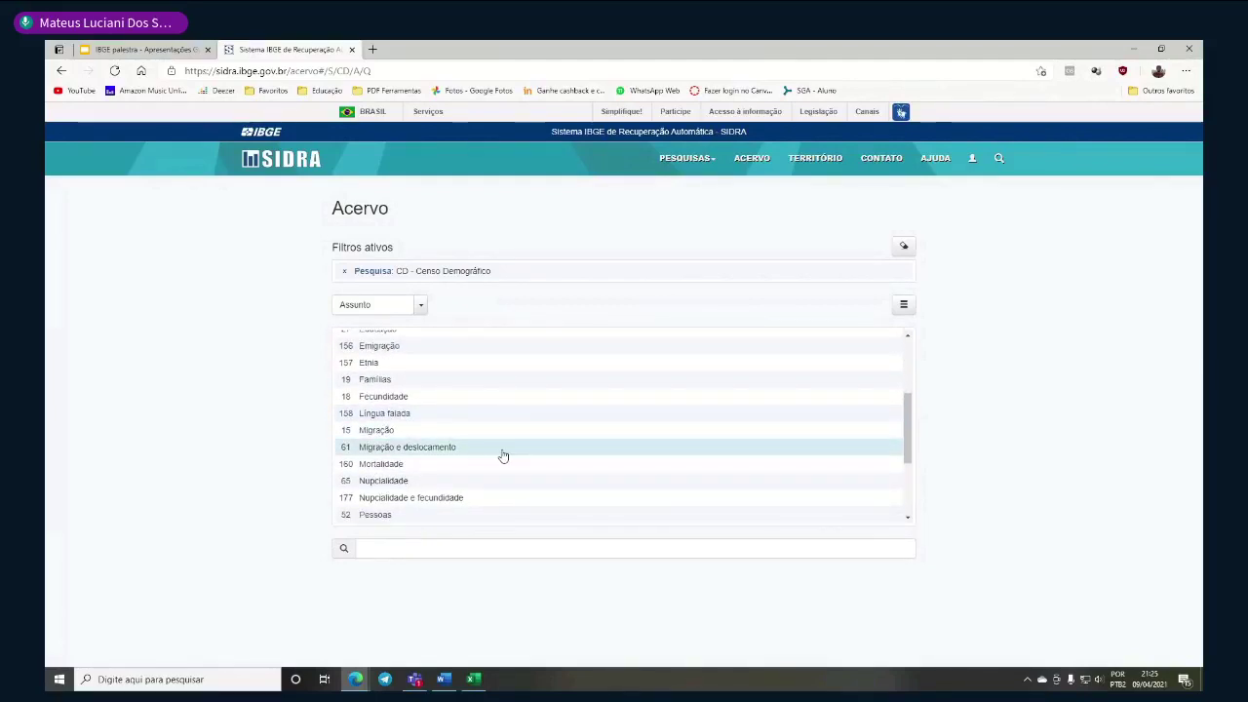
click(577, 435)
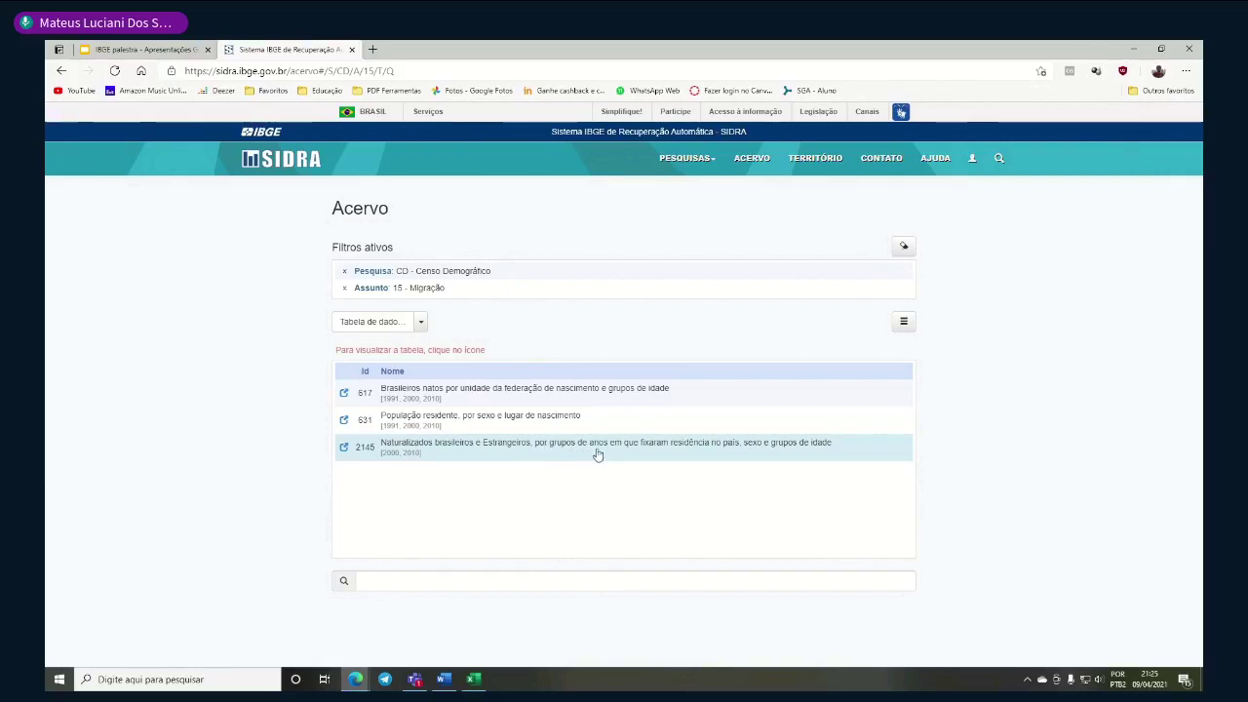
Open table 2145 on naturalized Brazilians and foreigners by years of settlement, and place its browser tab beside the presentation
click(769, 453)
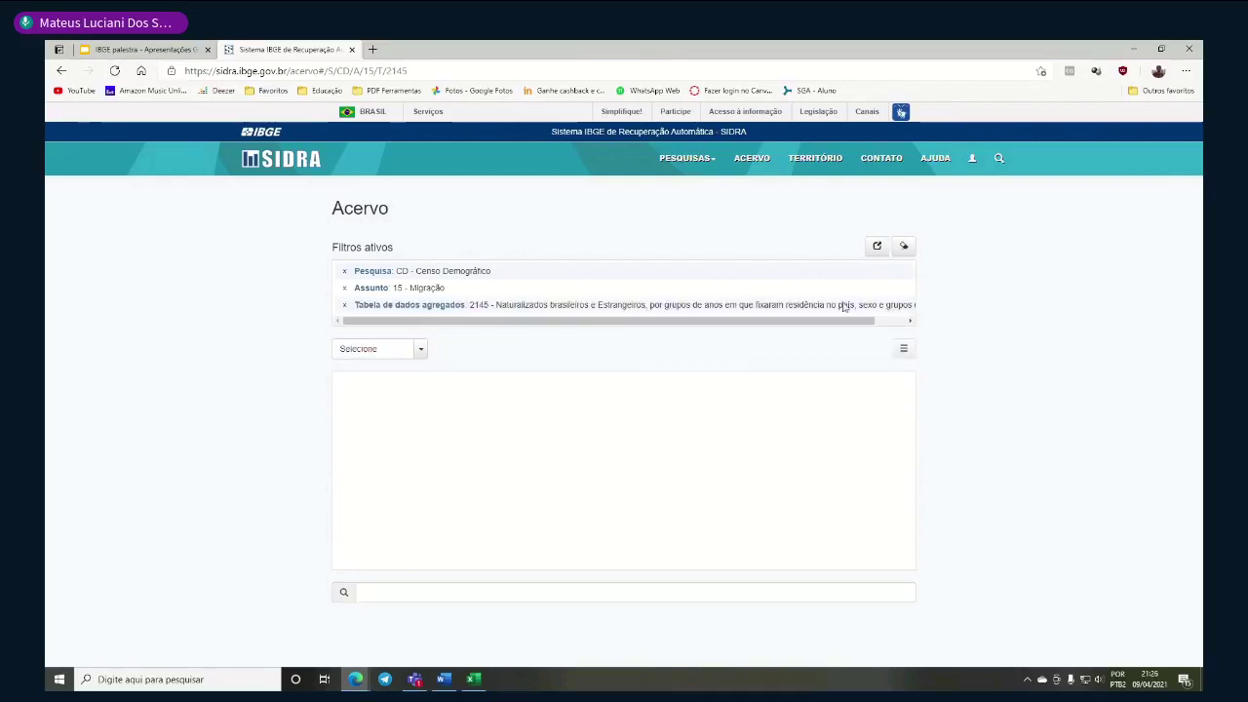
click(876, 249)
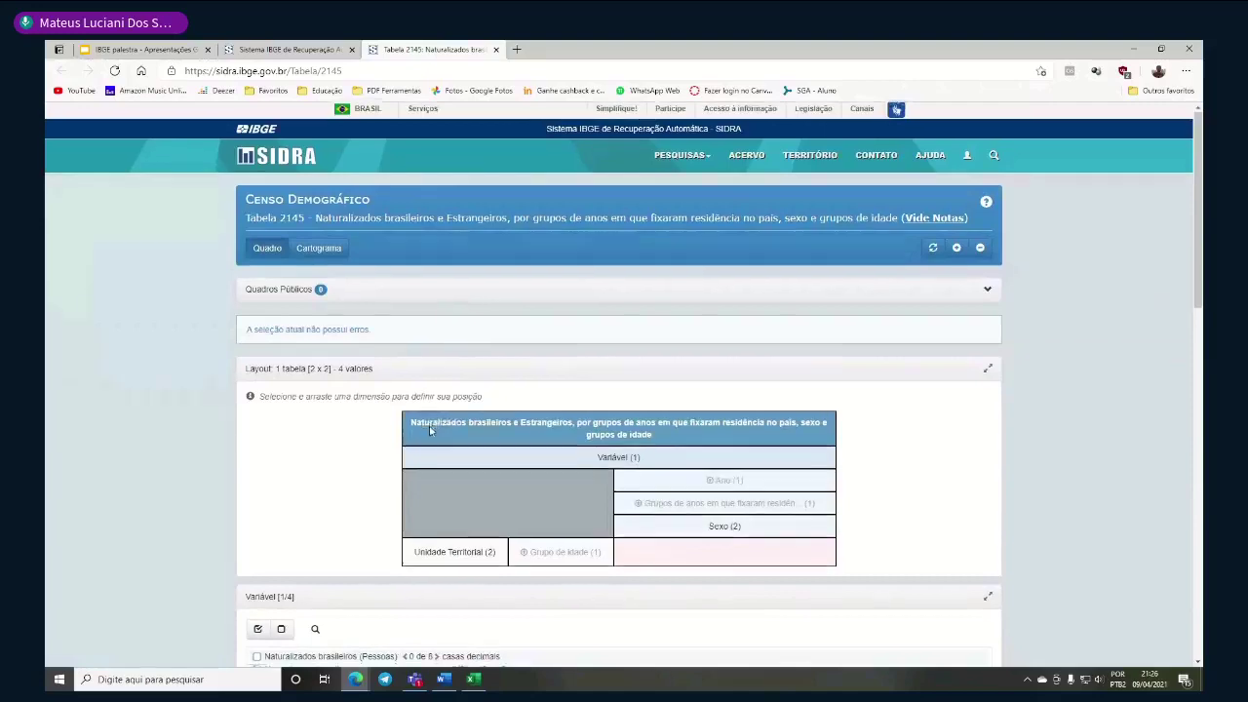
scroll(432, 429, down, 3)
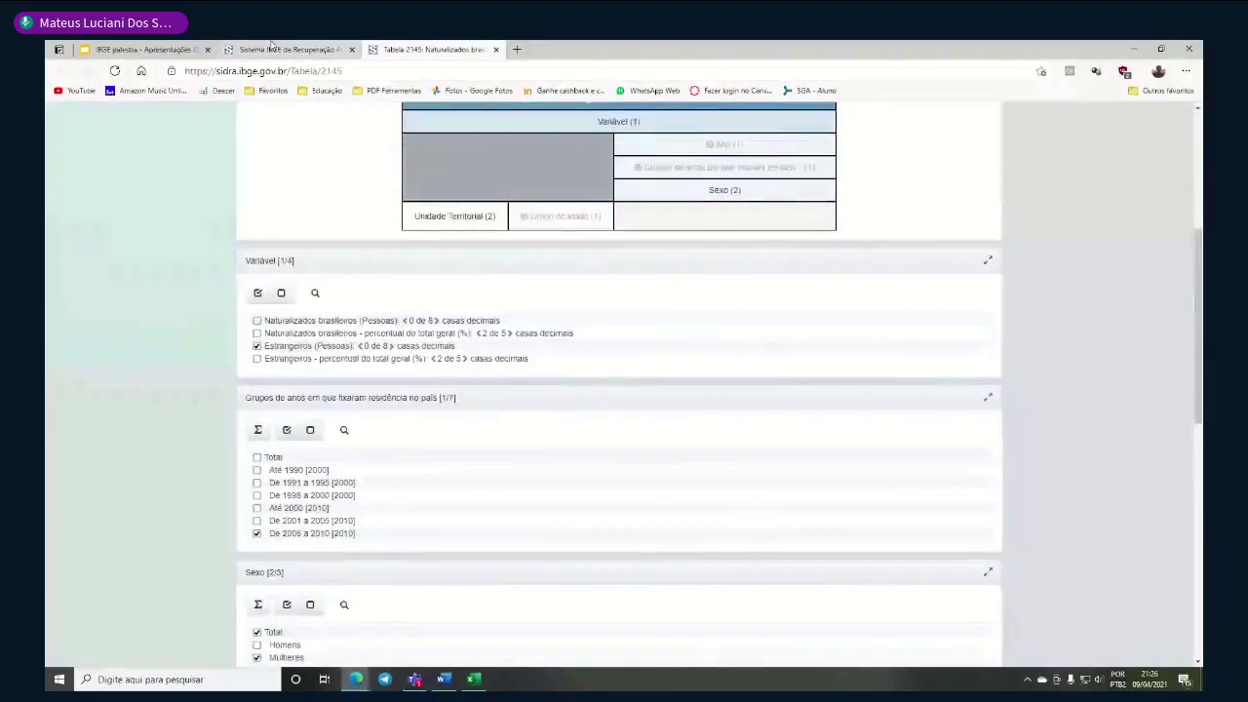
scroll(429, 426, up, 3)
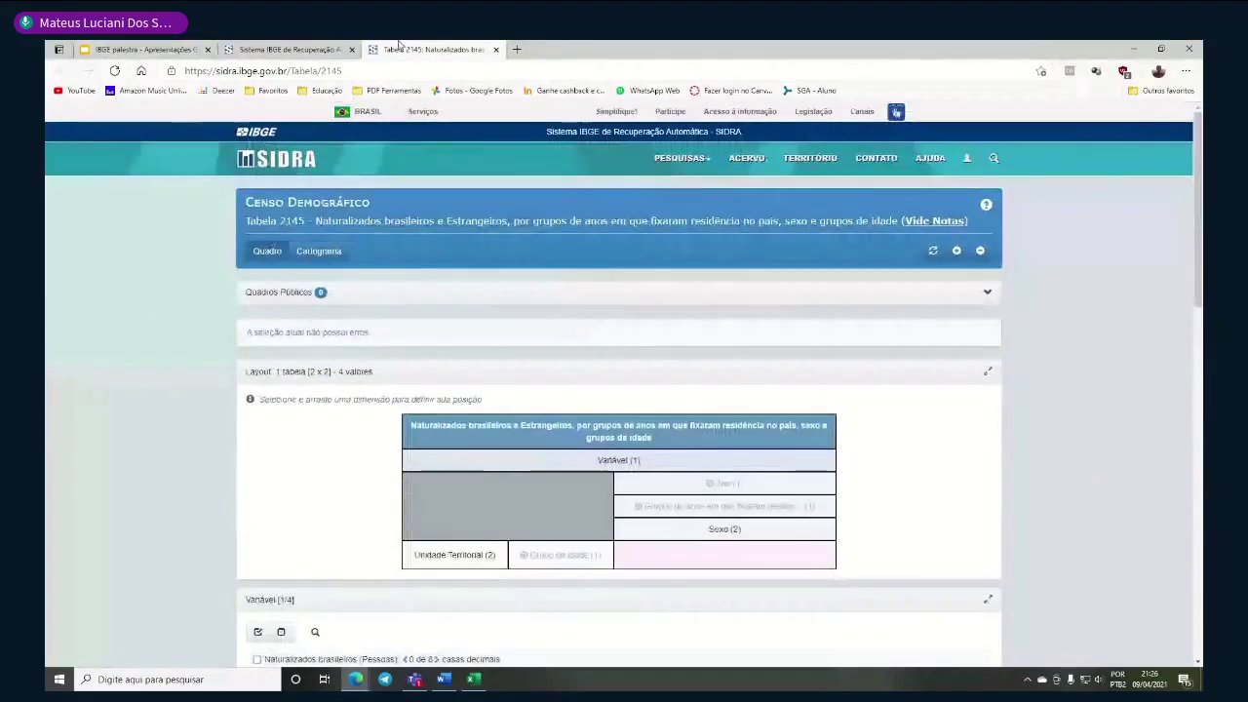
drag(434, 49, 293, 49)
Check table 2145's selections against the Exercício 1 questions and deselect Mulheres, leaving only Total under Sexo
click(127, 49)
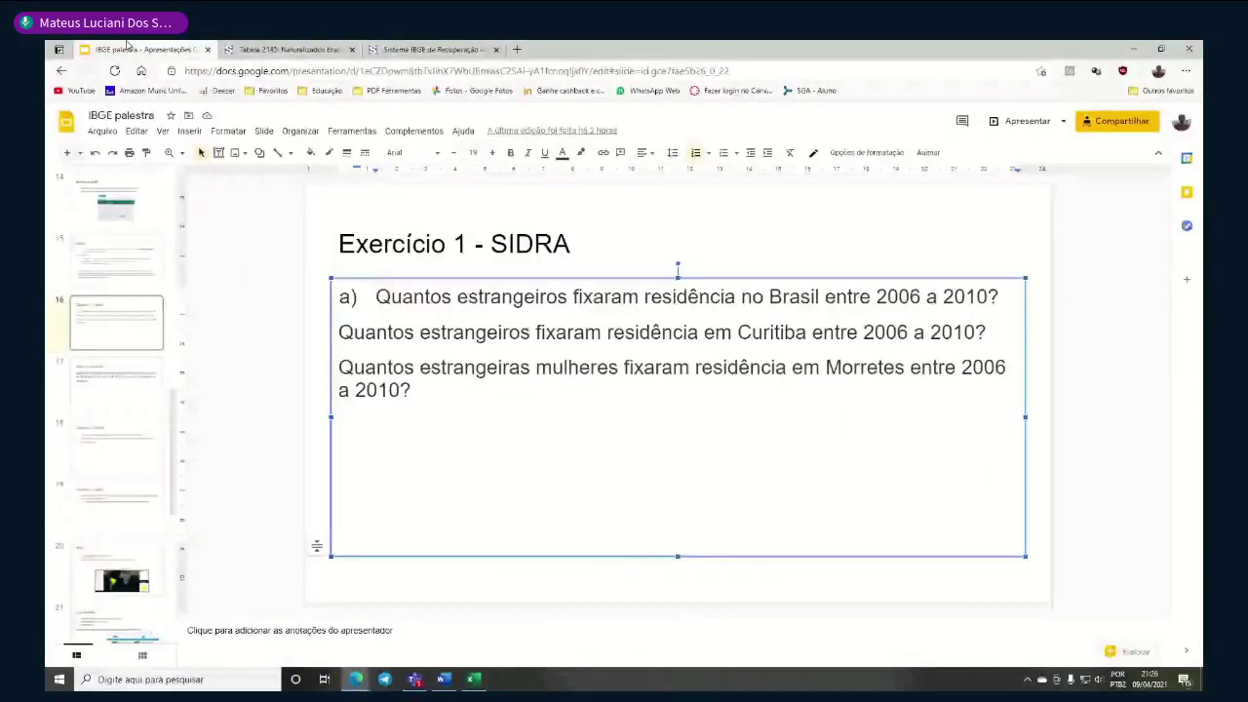
click(285, 49)
scroll(366, 419, down, 3)
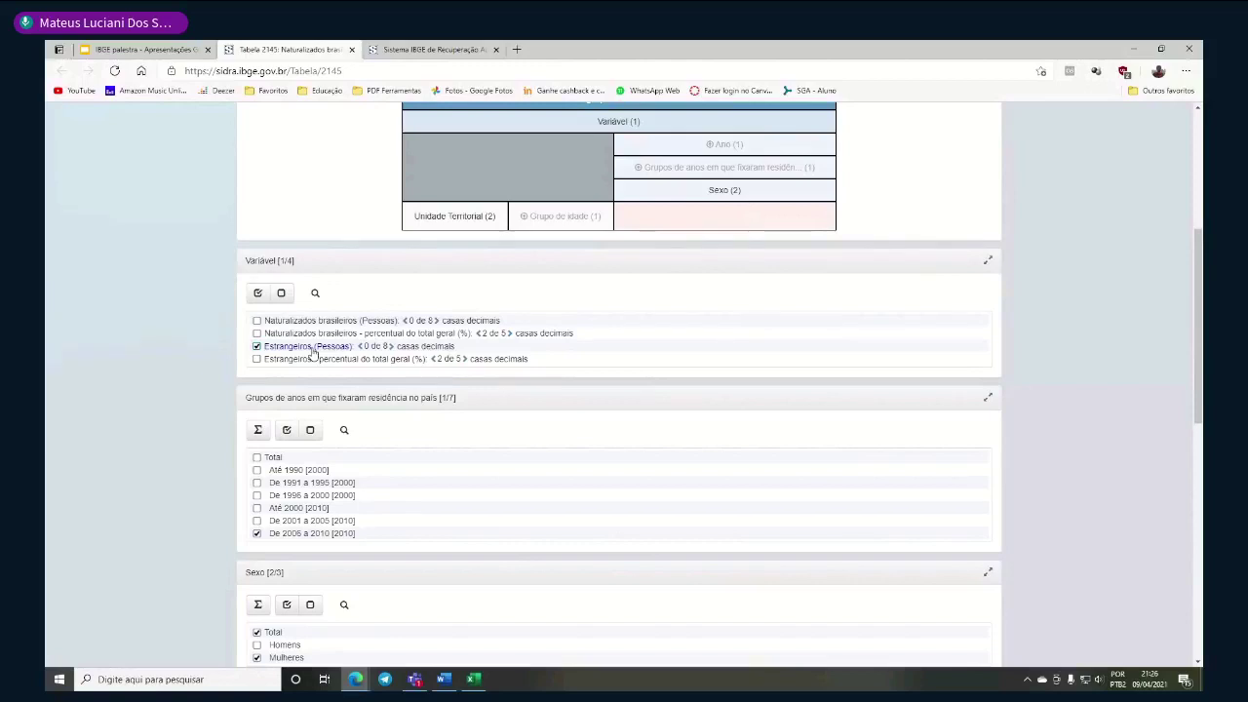
key(ctrl+shift+Tab)
key(ctrl+Tab)
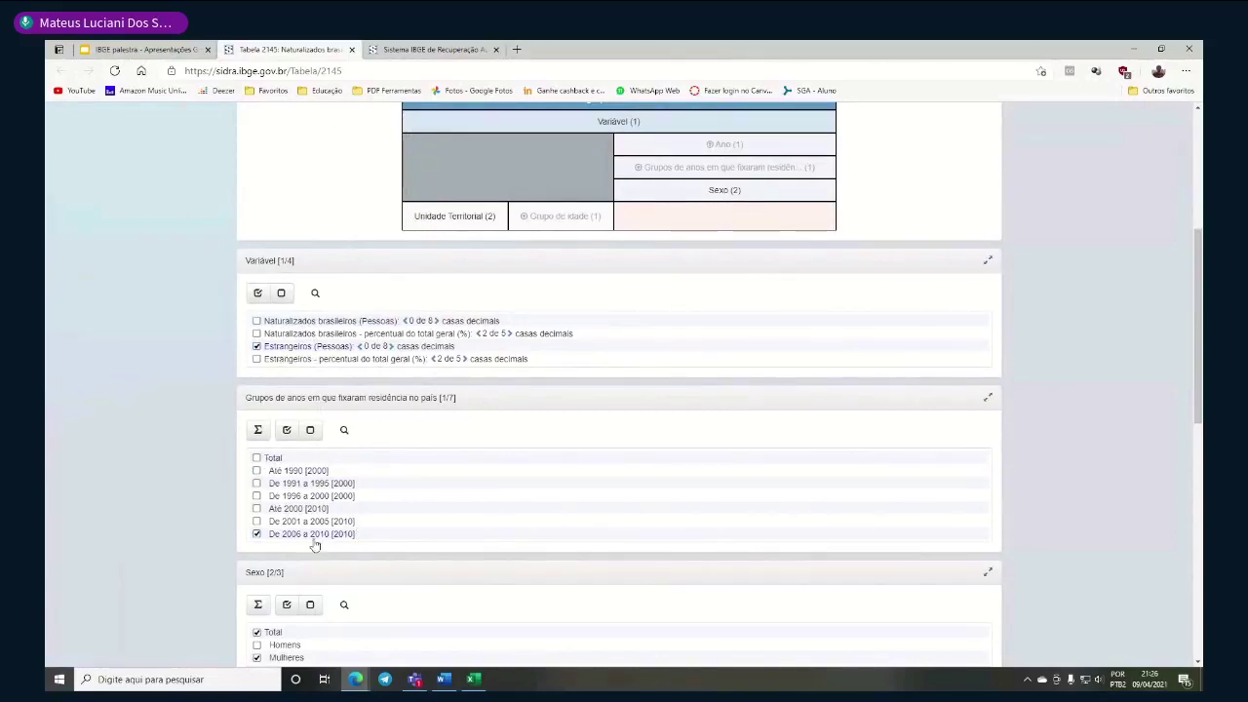
scroll(315, 546, down, 1)
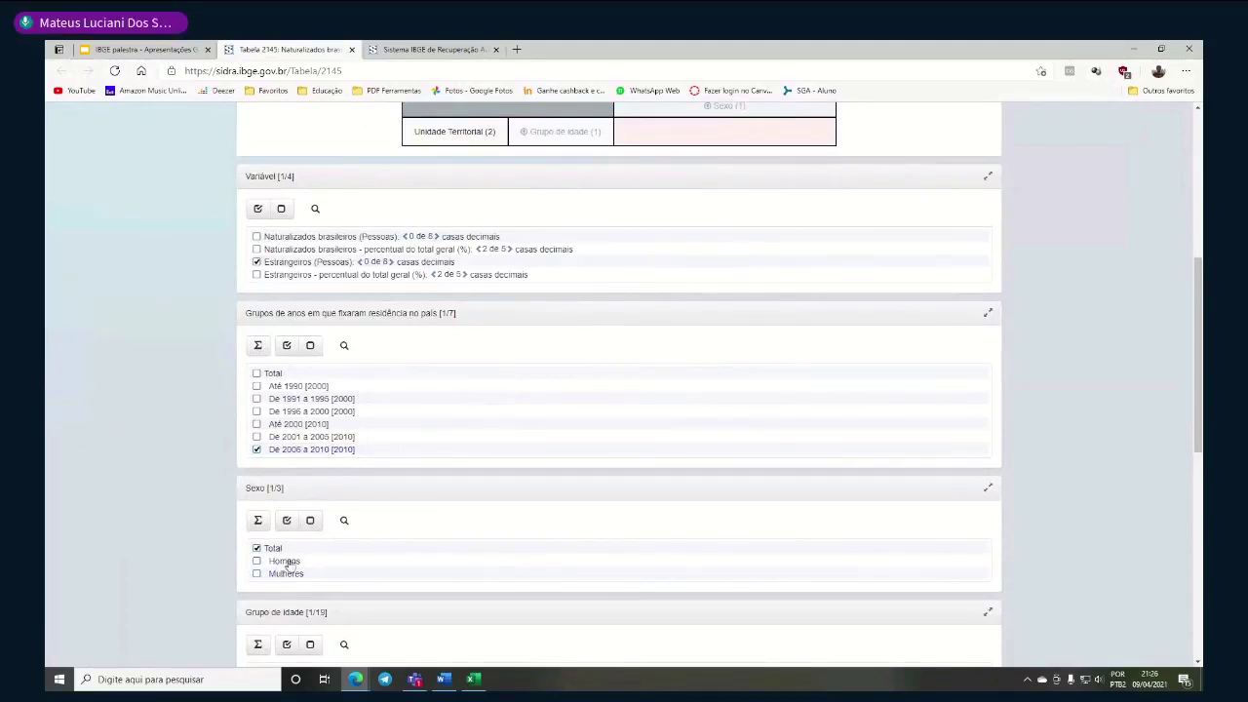
scroll(287, 564, down, 1)
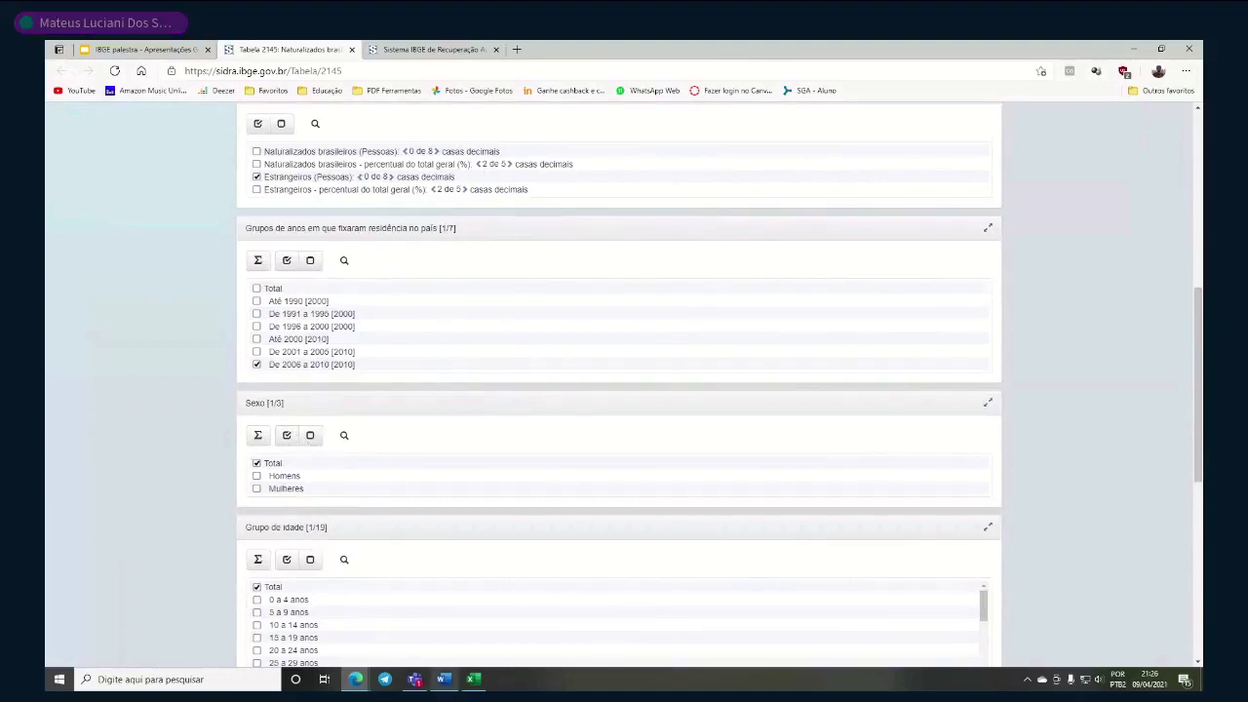
Clear every Município under Unidade Territorial, keeping only Brasil selected, and display table 2145's result
click(442, 680)
scroll(259, 566, down, 2)
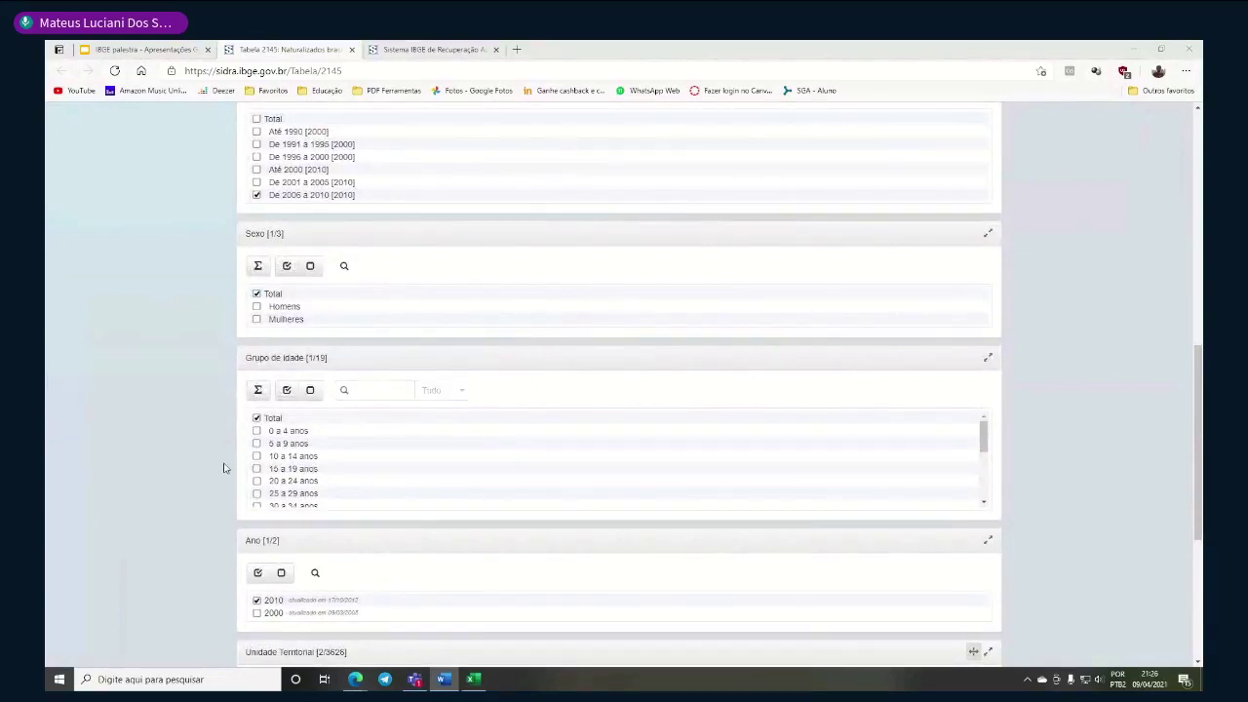
scroll(237, 441, down, 2)
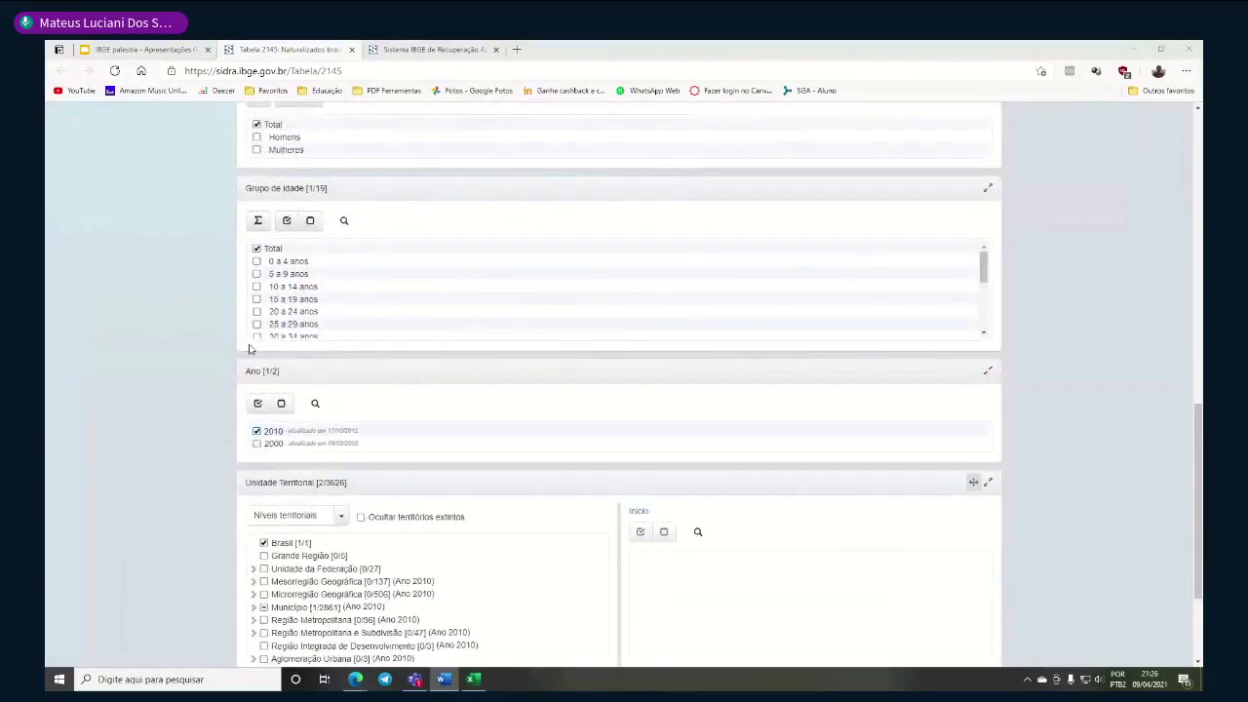
scroll(179, 505, down, 2)
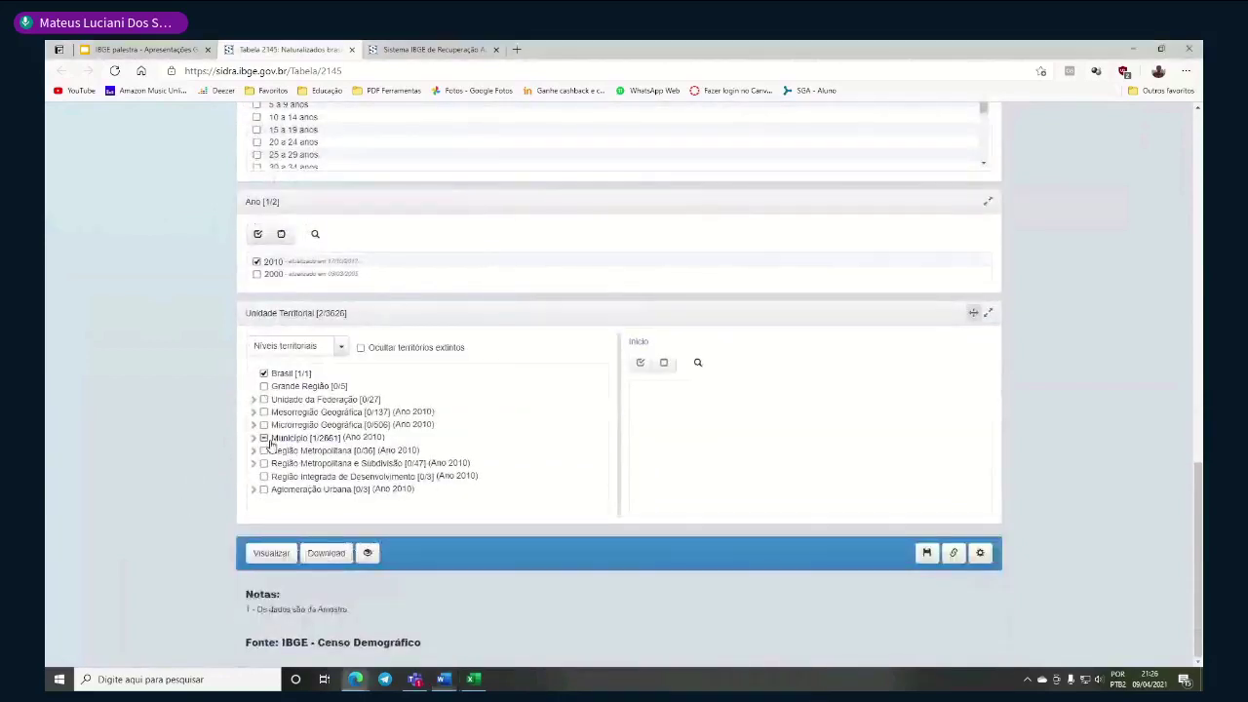
click(264, 439)
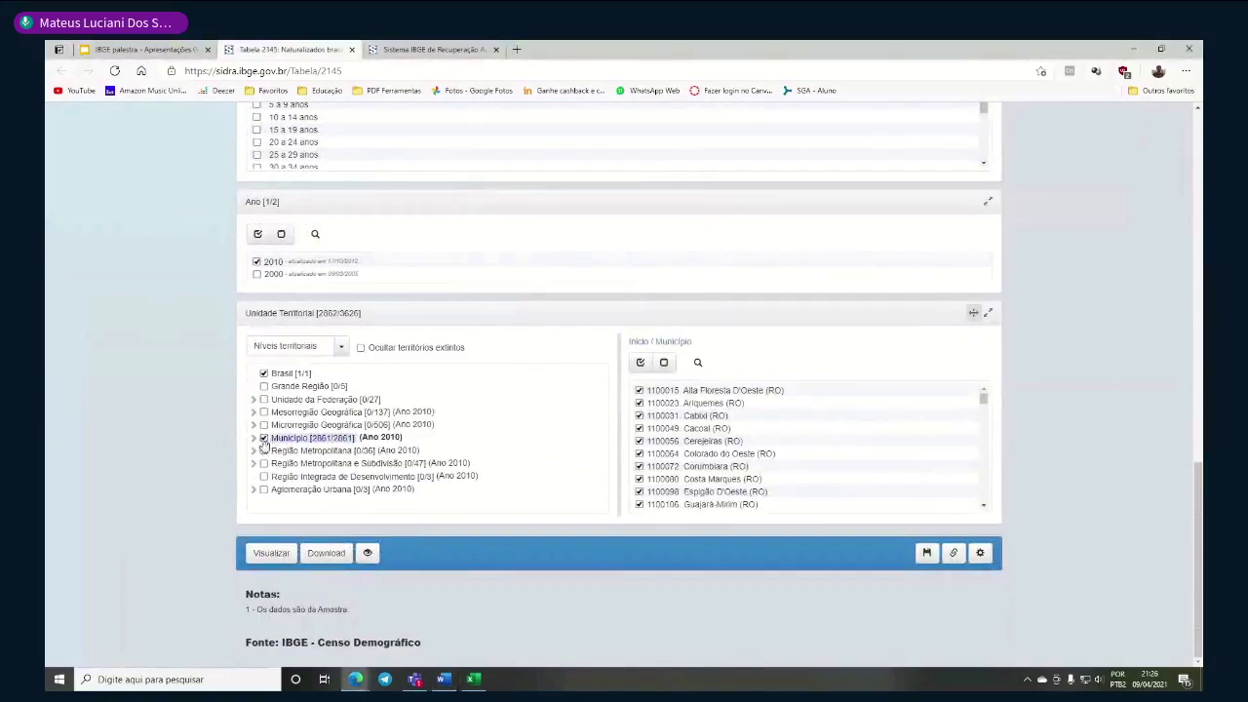
click(265, 440)
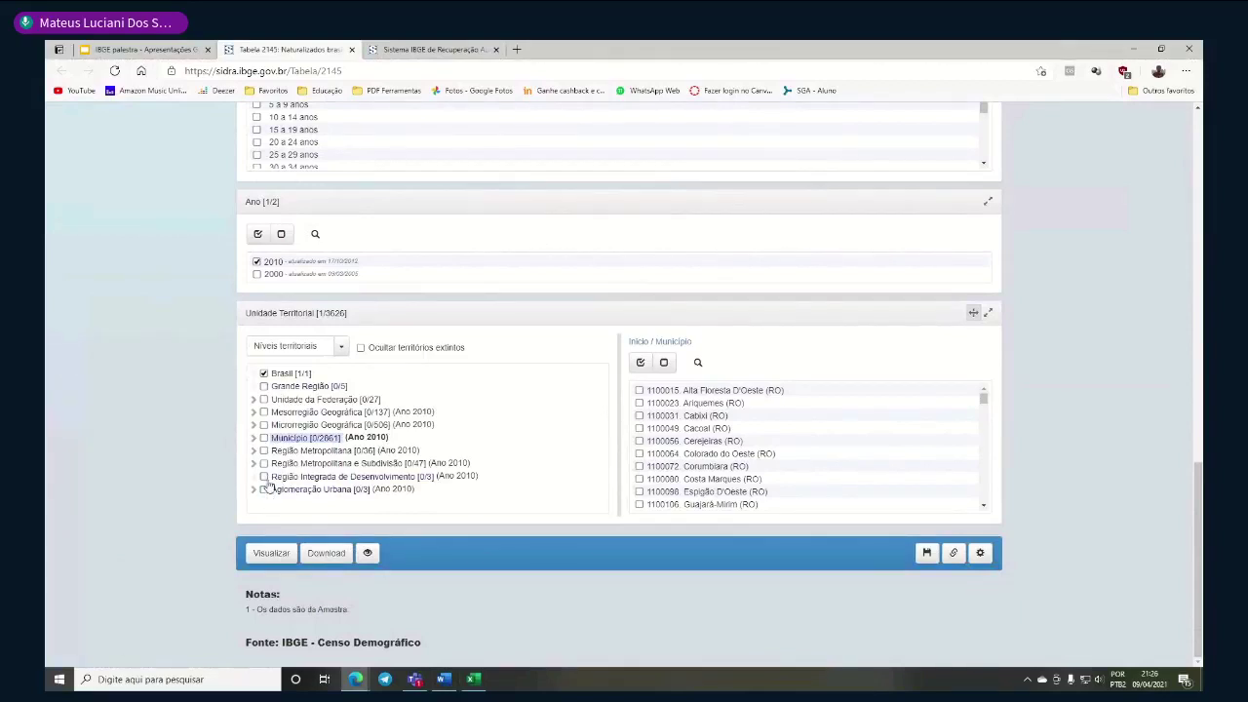
click(338, 348)
click(339, 349)
click(264, 440)
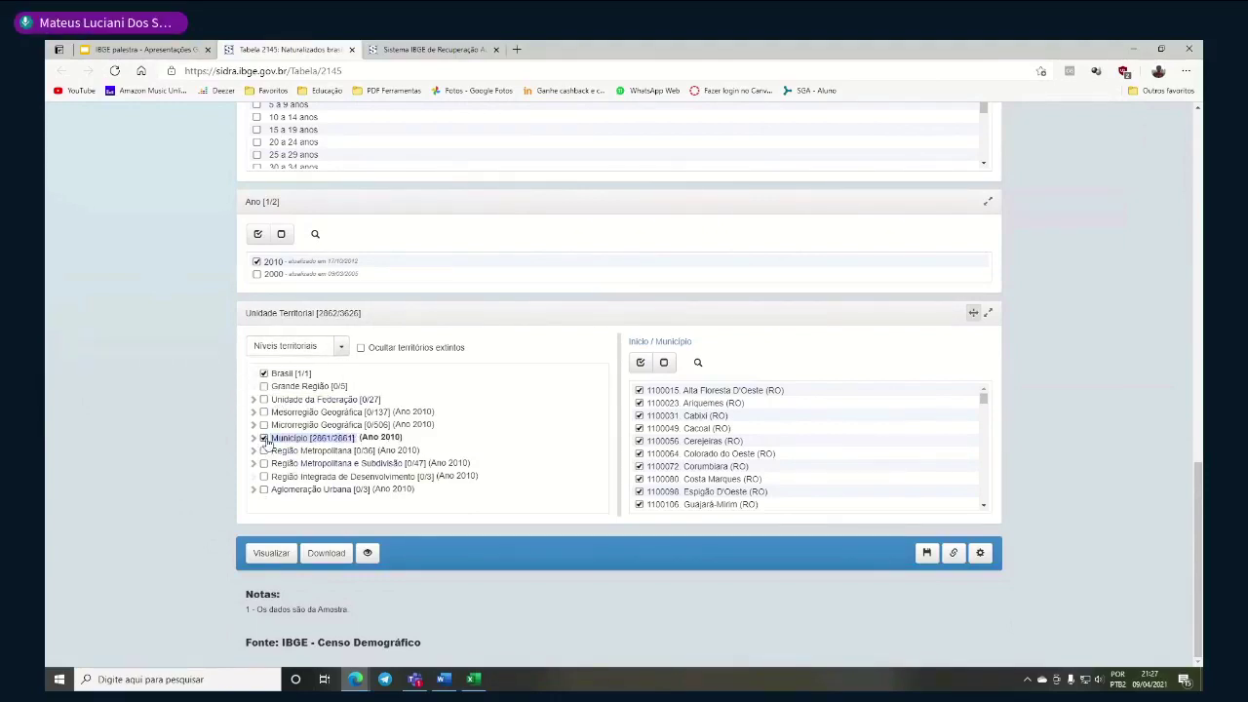
click(264, 439)
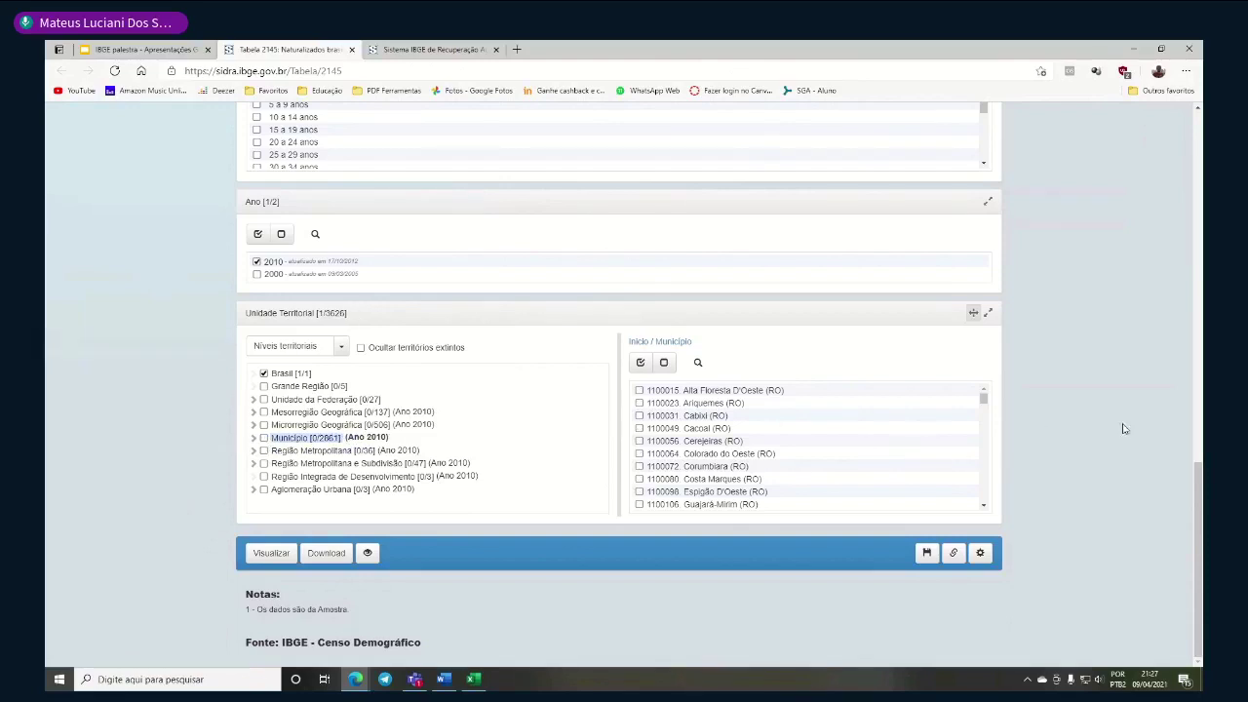
click(279, 548)
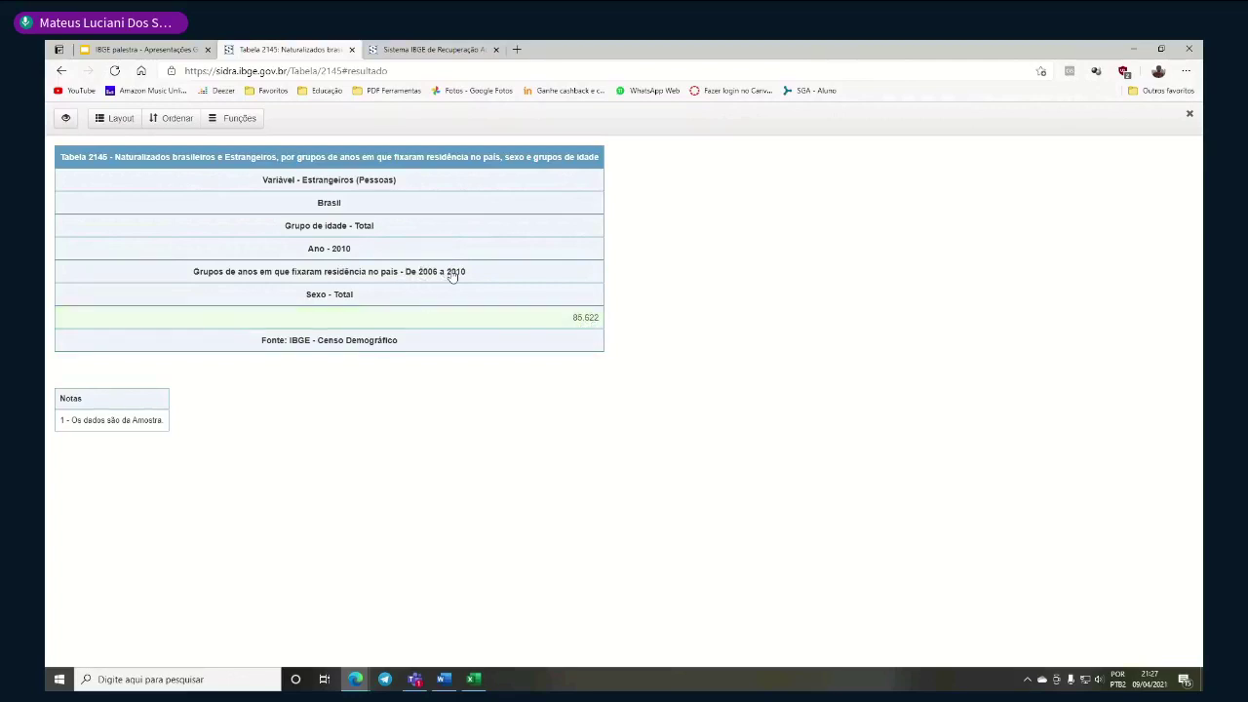
Read the Curitiba question on the Exercício 1 - SIDRA slide, shifting its text box slightly, and return to table 2145
key(ctrl+Page_Up)
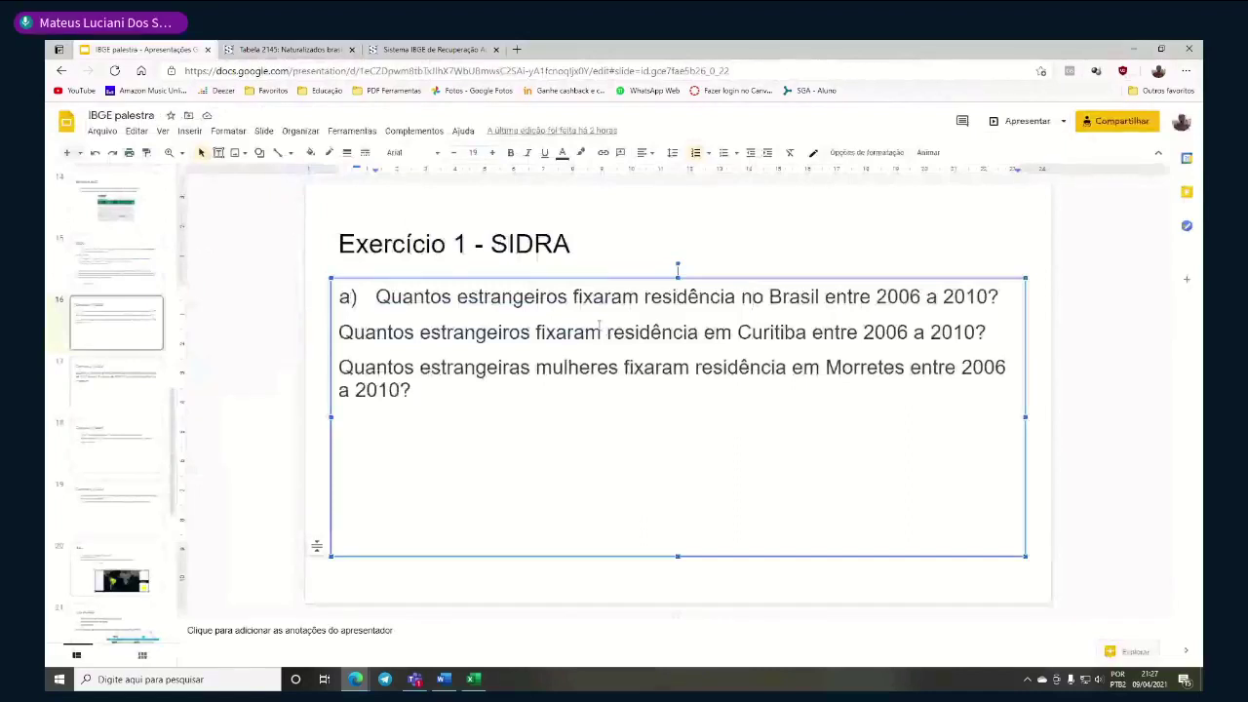
click(335, 333)
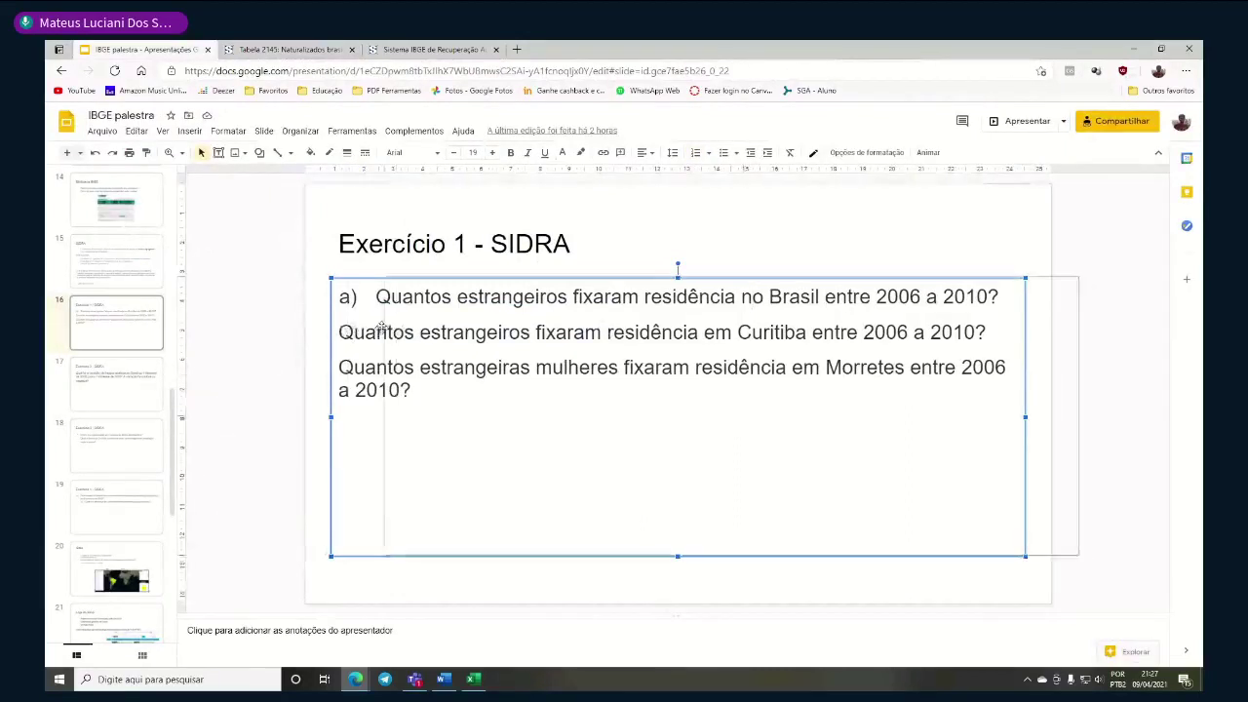
drag(335, 333, 332, 336)
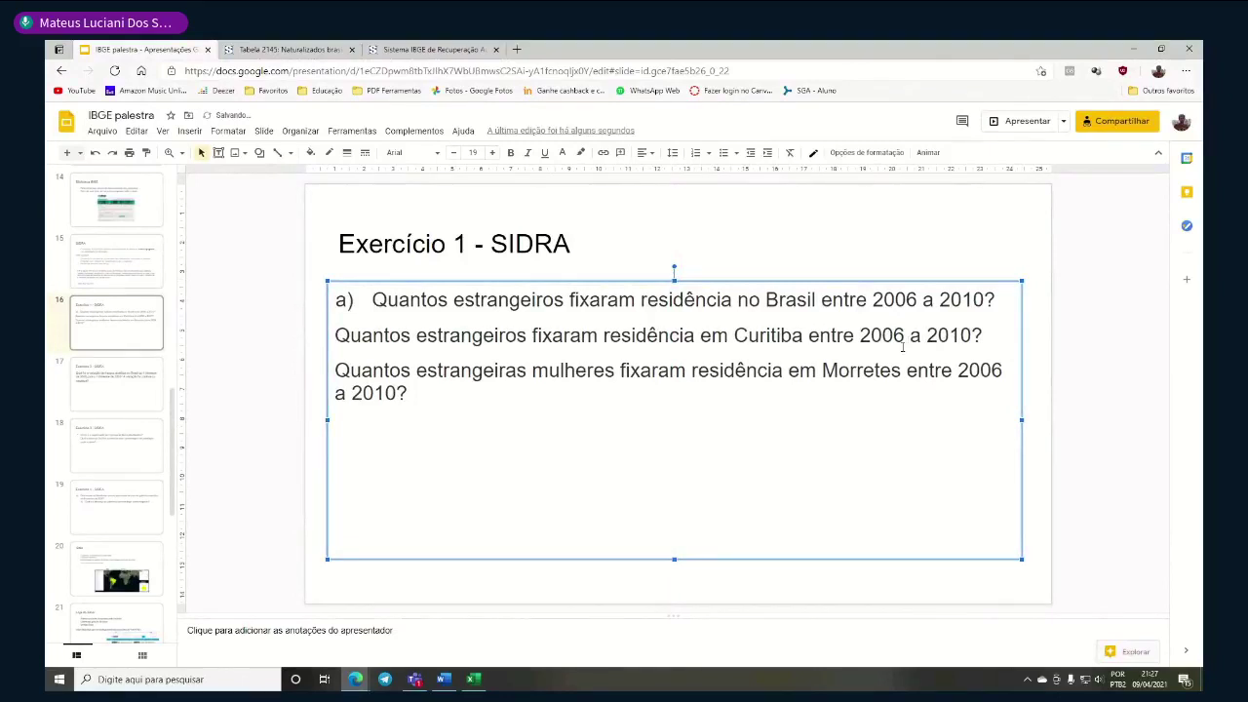
click(293, 49)
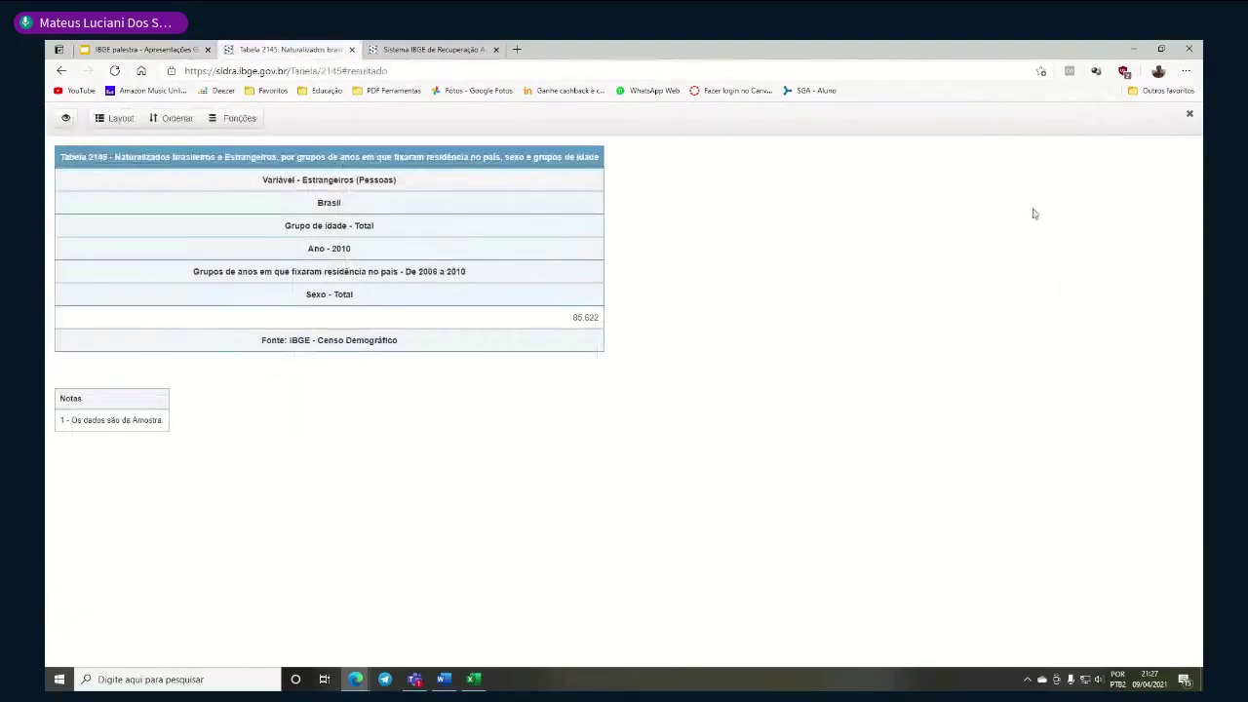
Find the municipality Curitiba (PR) in table 2145's Unidade Territorial, add it alongside Brasil, and display the result
click(1189, 113)
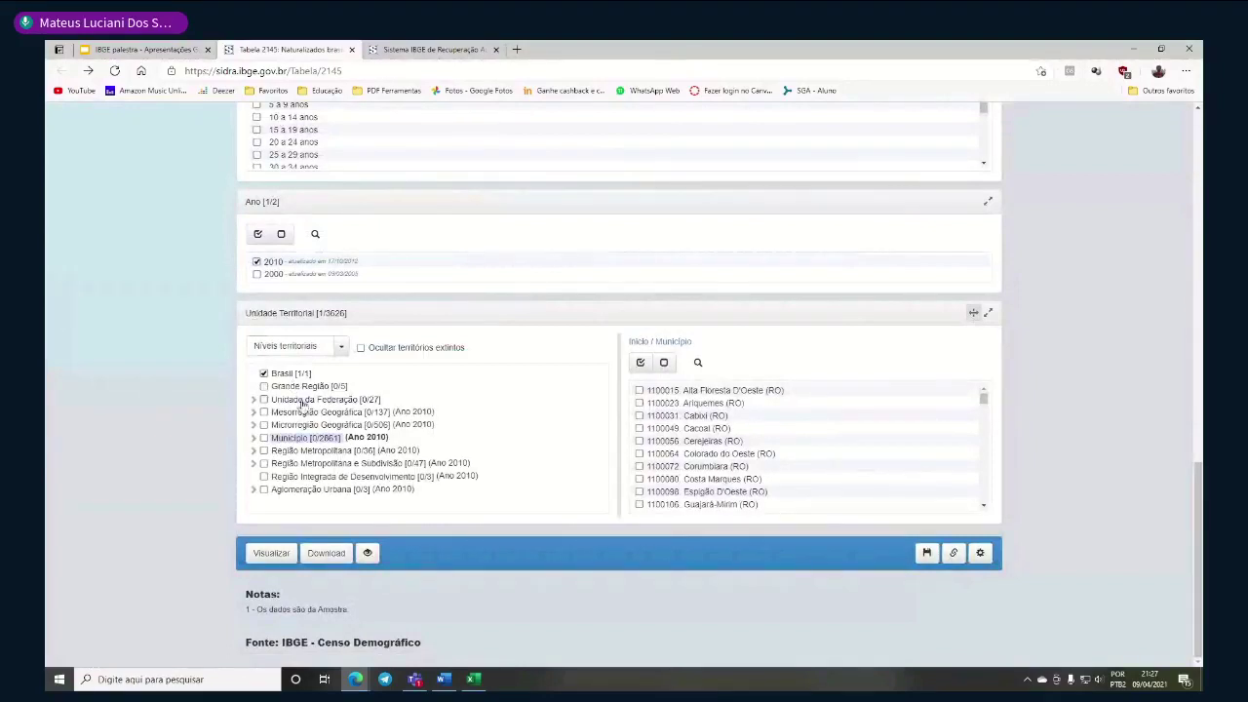
click(321, 450)
click(311, 438)
click(697, 362)
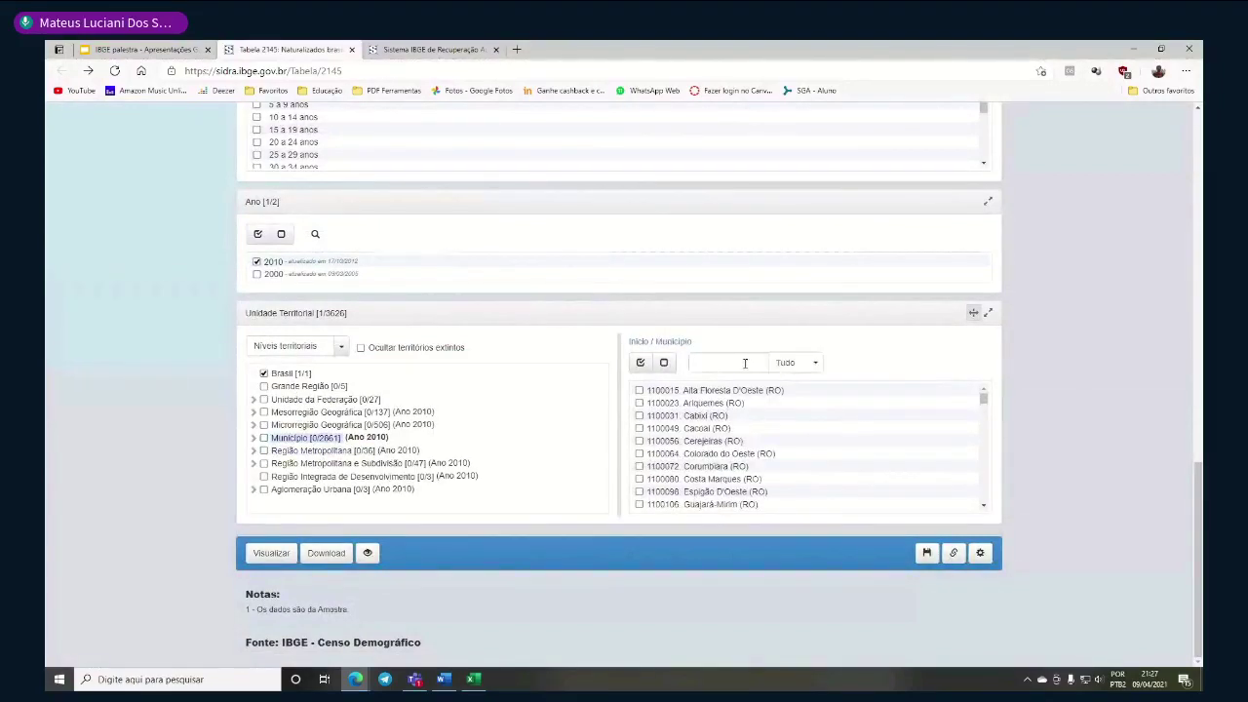
click(745, 363)
text(cur)
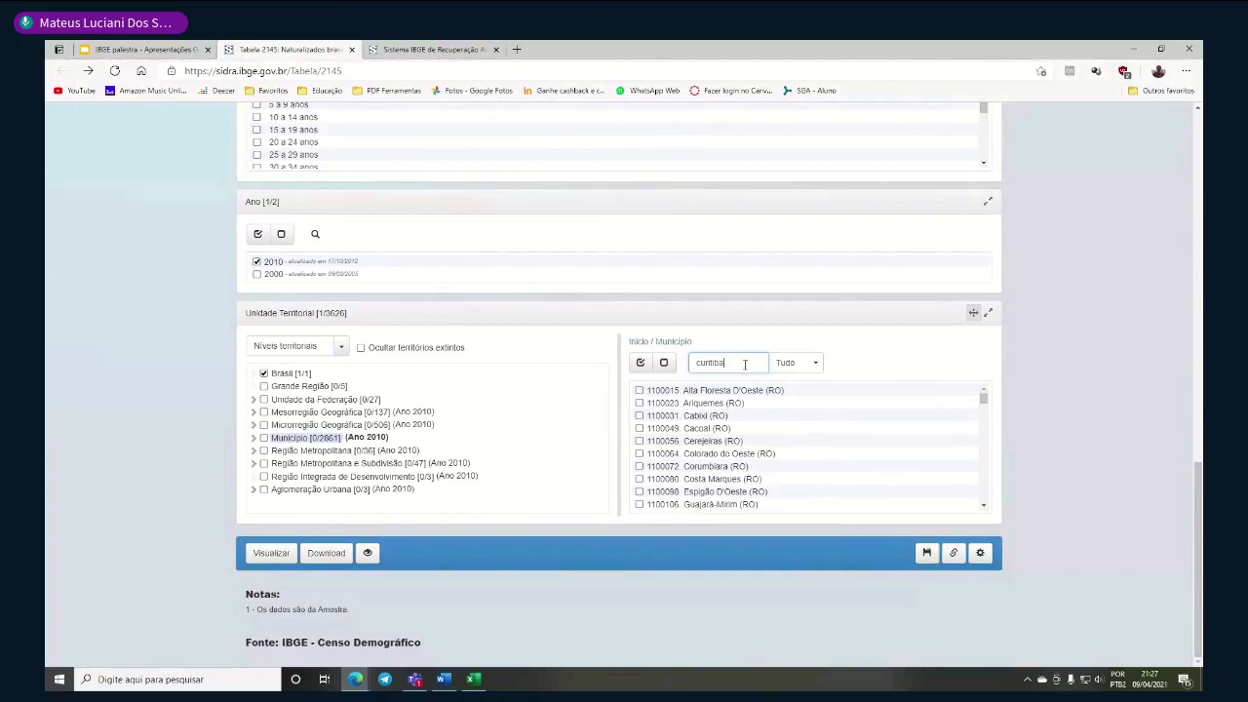
text(itiba)
click(693, 391)
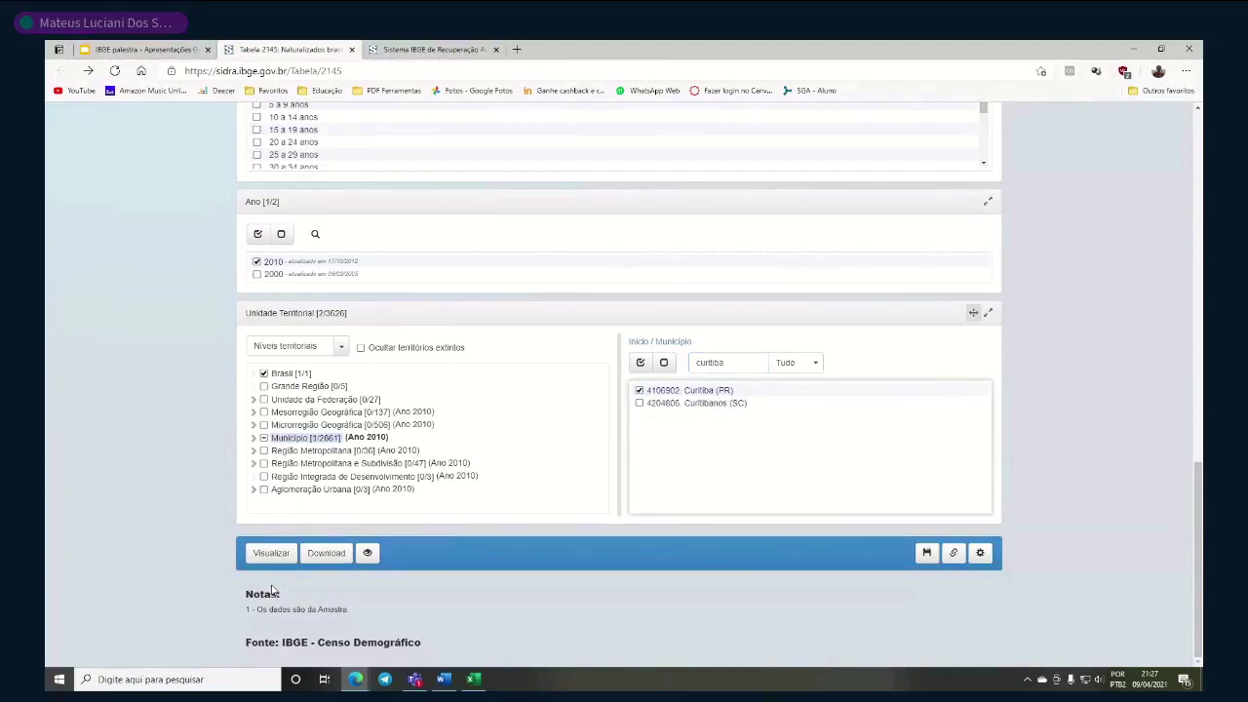
click(271, 553)
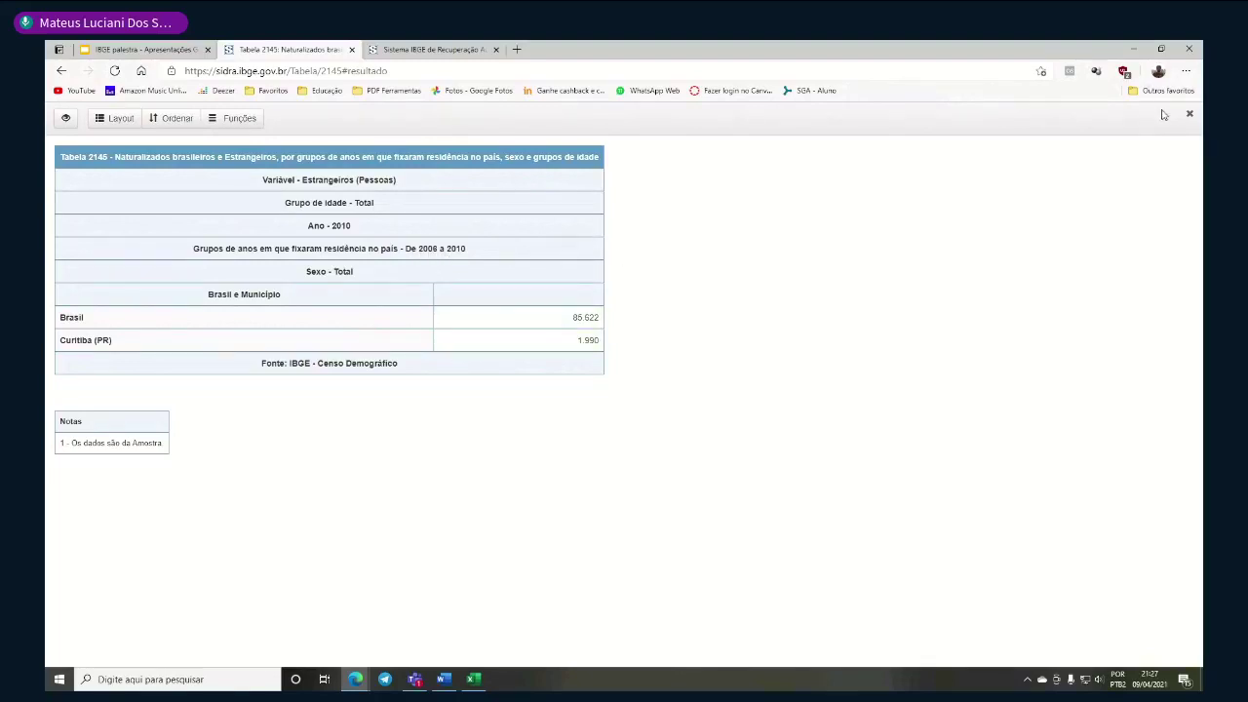
Close the Curitiba result, check the Morretes question on the slide, and replace Total with Mulheres under Sexo
click(1191, 117)
key(ctrl+shift+Tab)
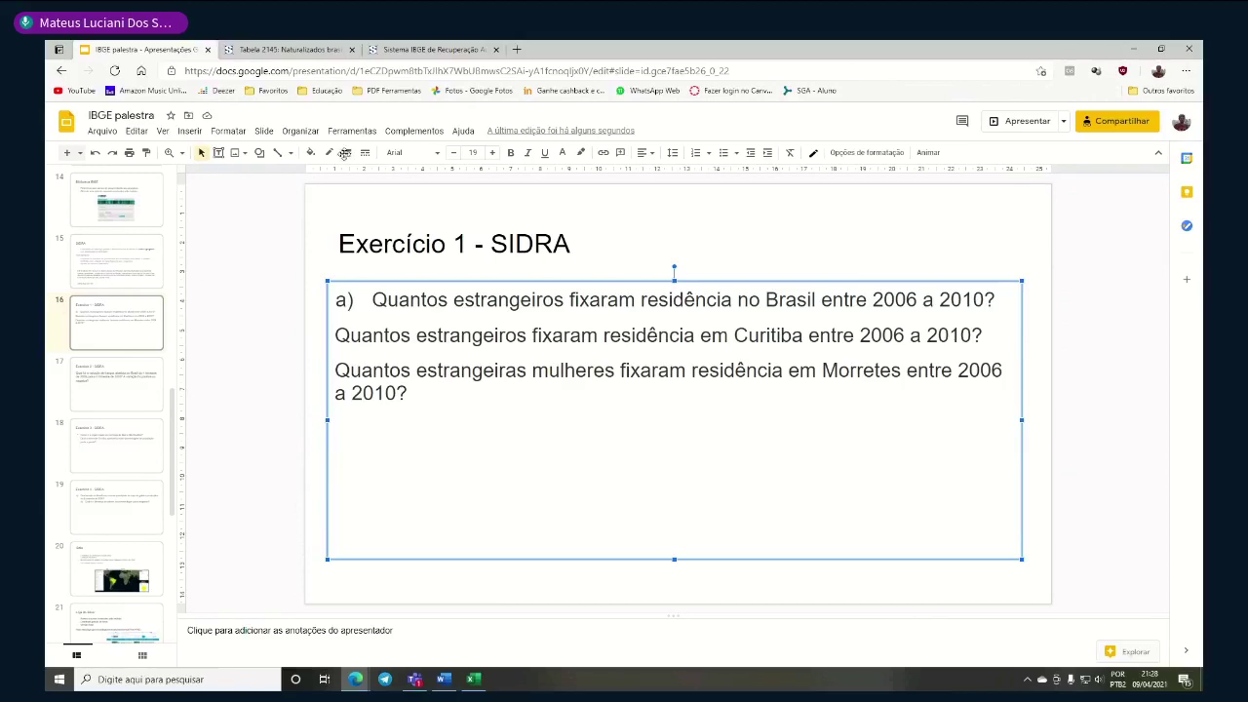
click(323, 48)
scroll(120, 198, up, 4)
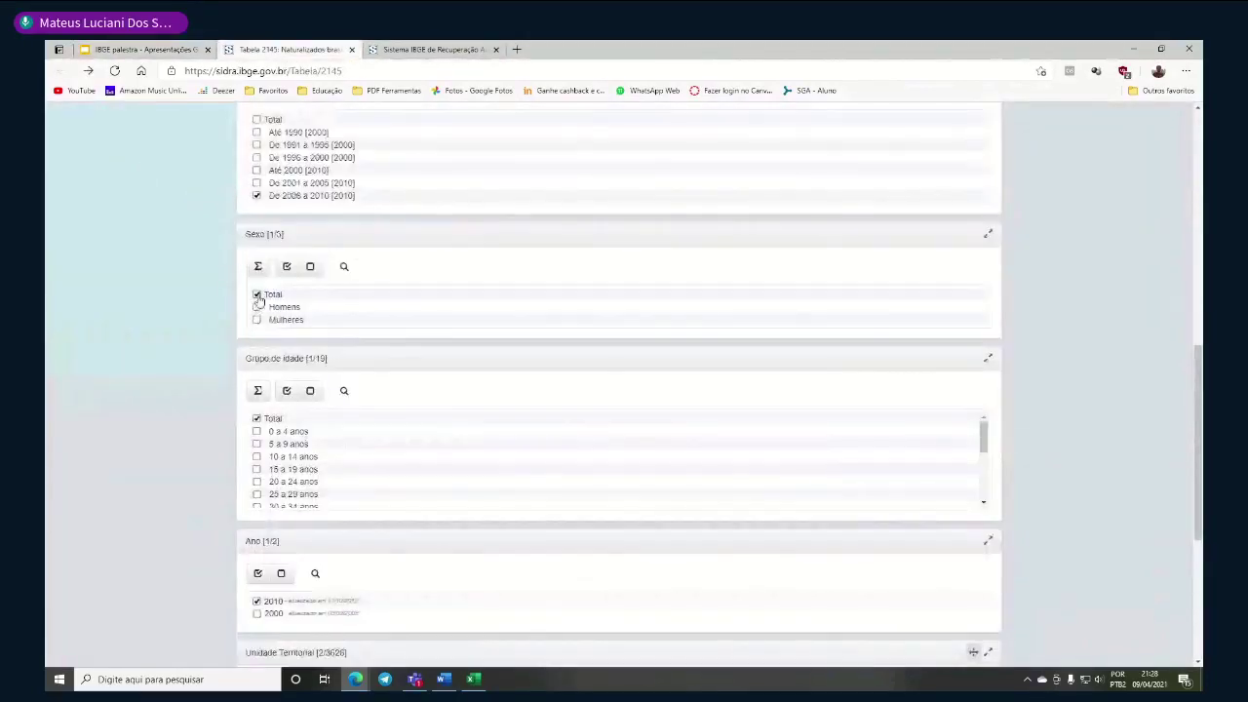
click(256, 294)
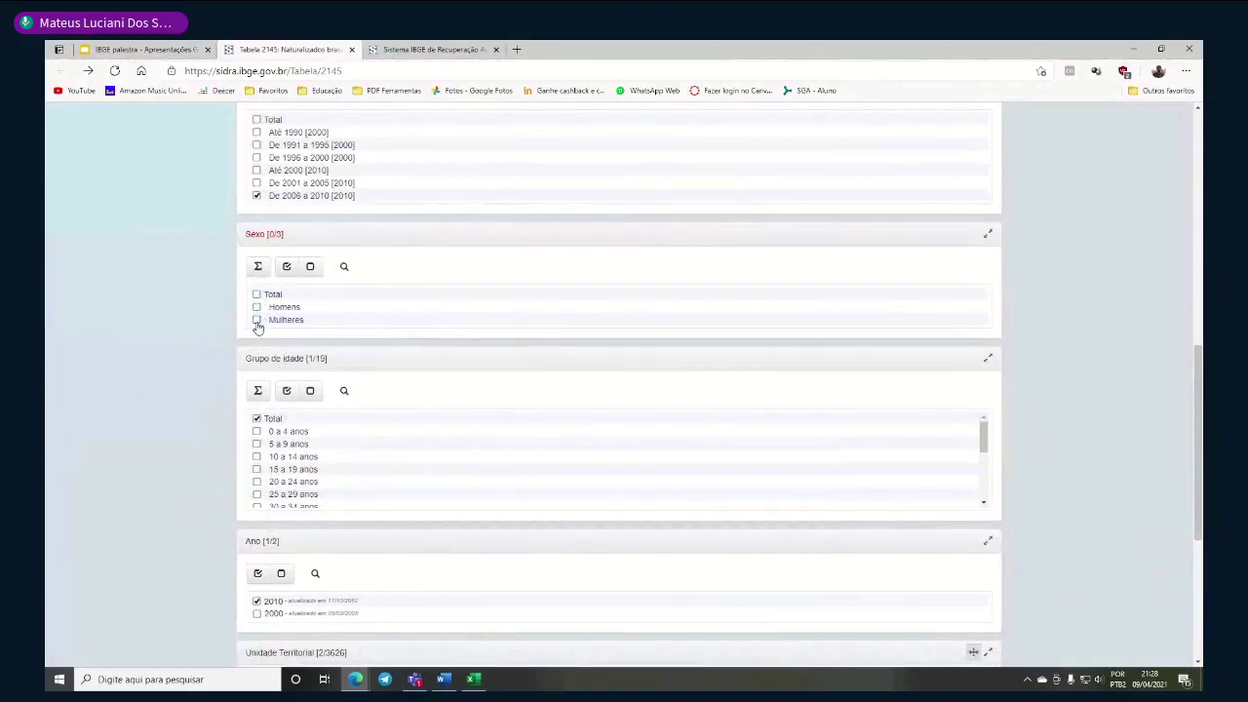
scroll(256, 329, up, 2)
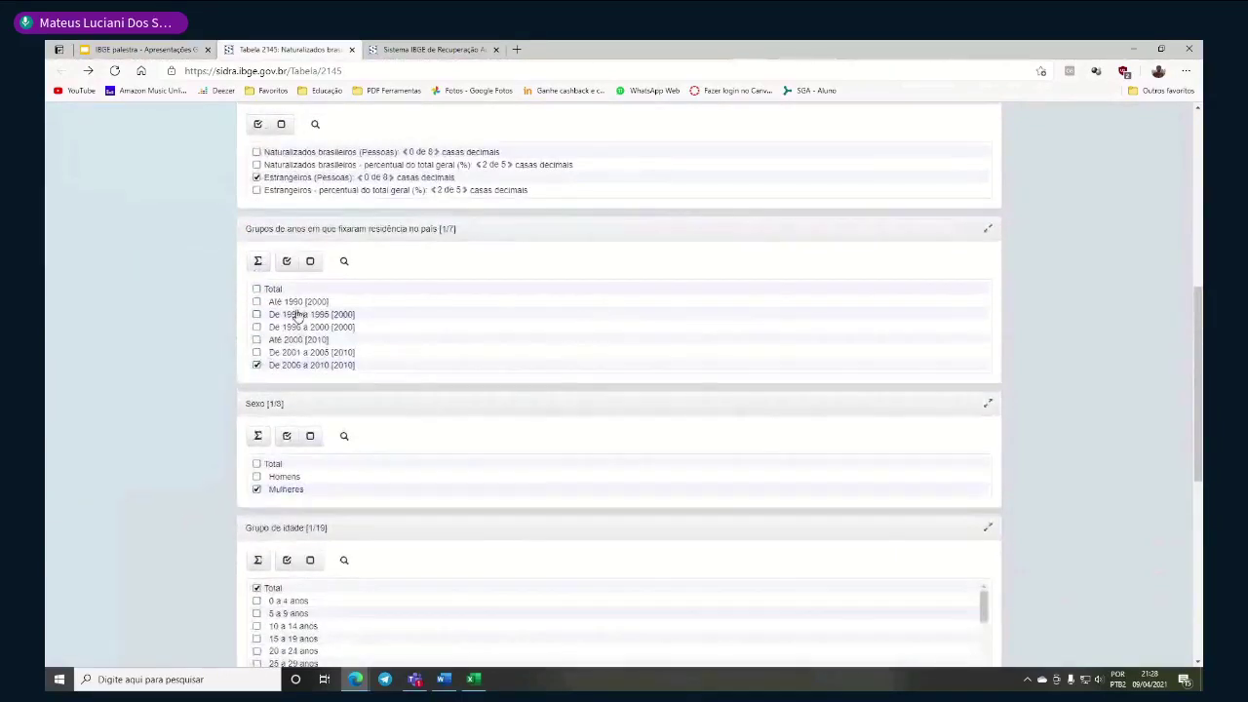
scroll(283, 295, down, 1)
scroll(283, 296, down, 1)
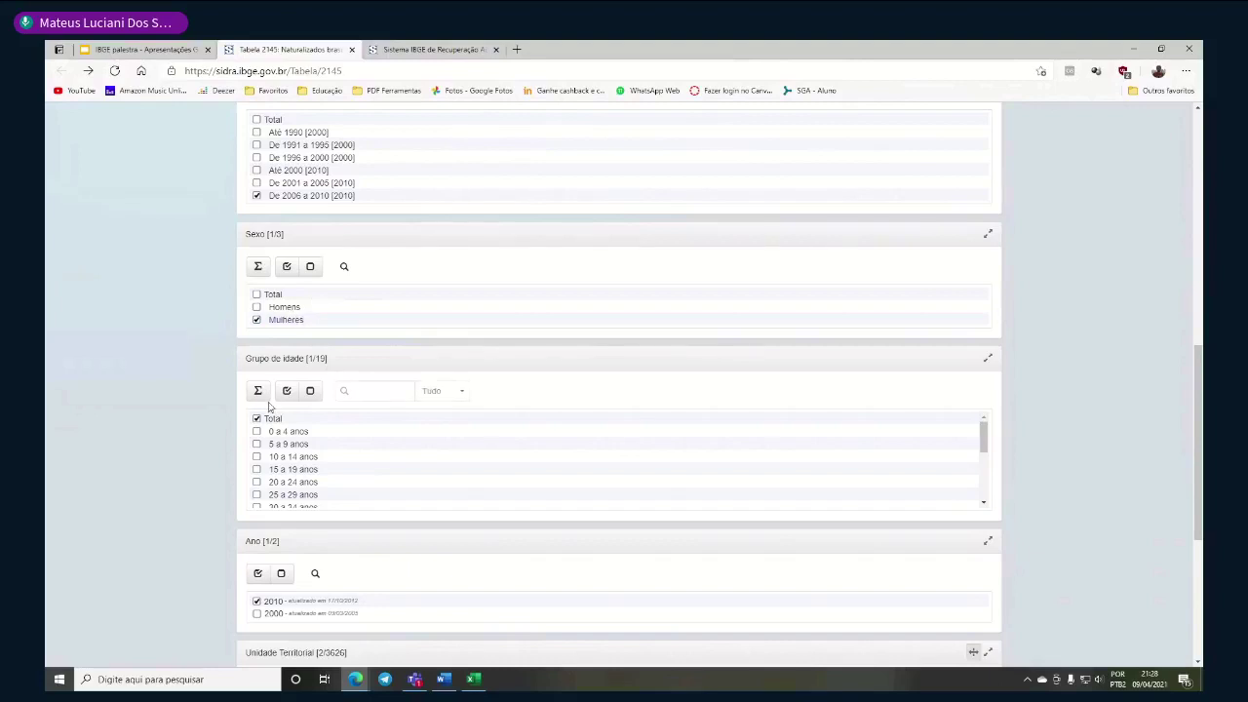
Replace Curitiba (PR) with the municipality Morretes (PR) in Unidade Territorial and display the table's result
scroll(180, 447, down, 3)
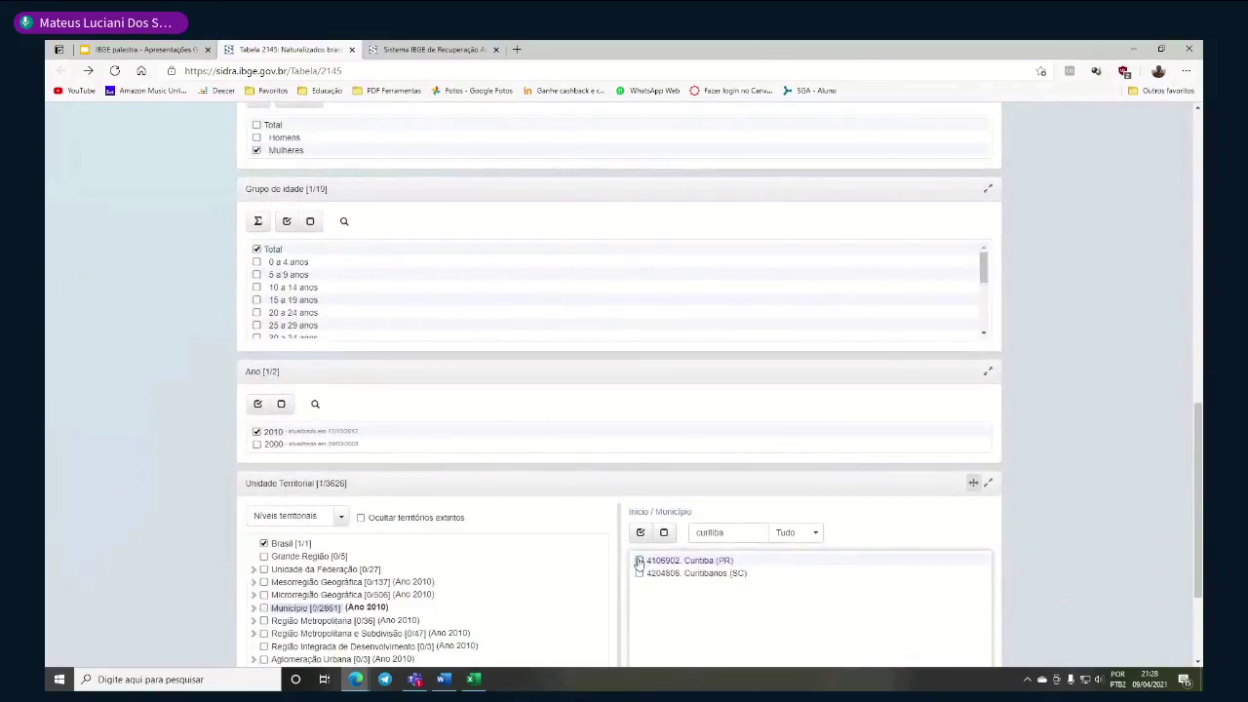
click(740, 525)
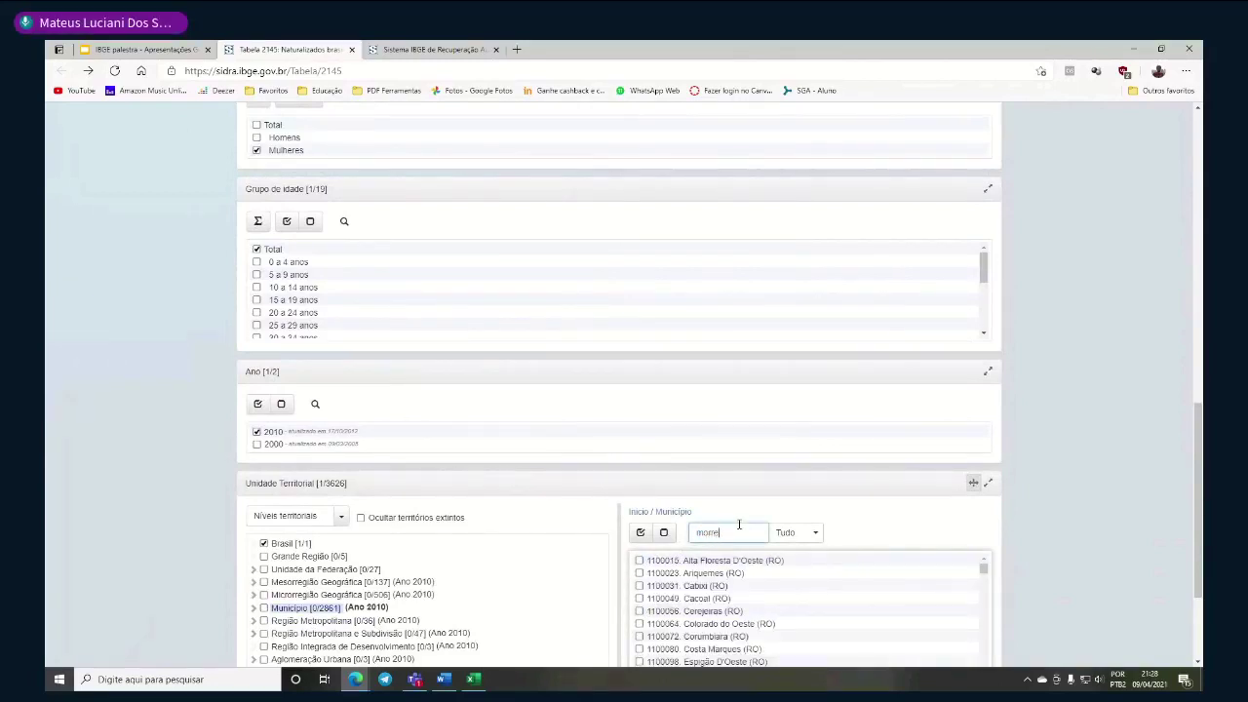
text(morretes)
click(682, 561)
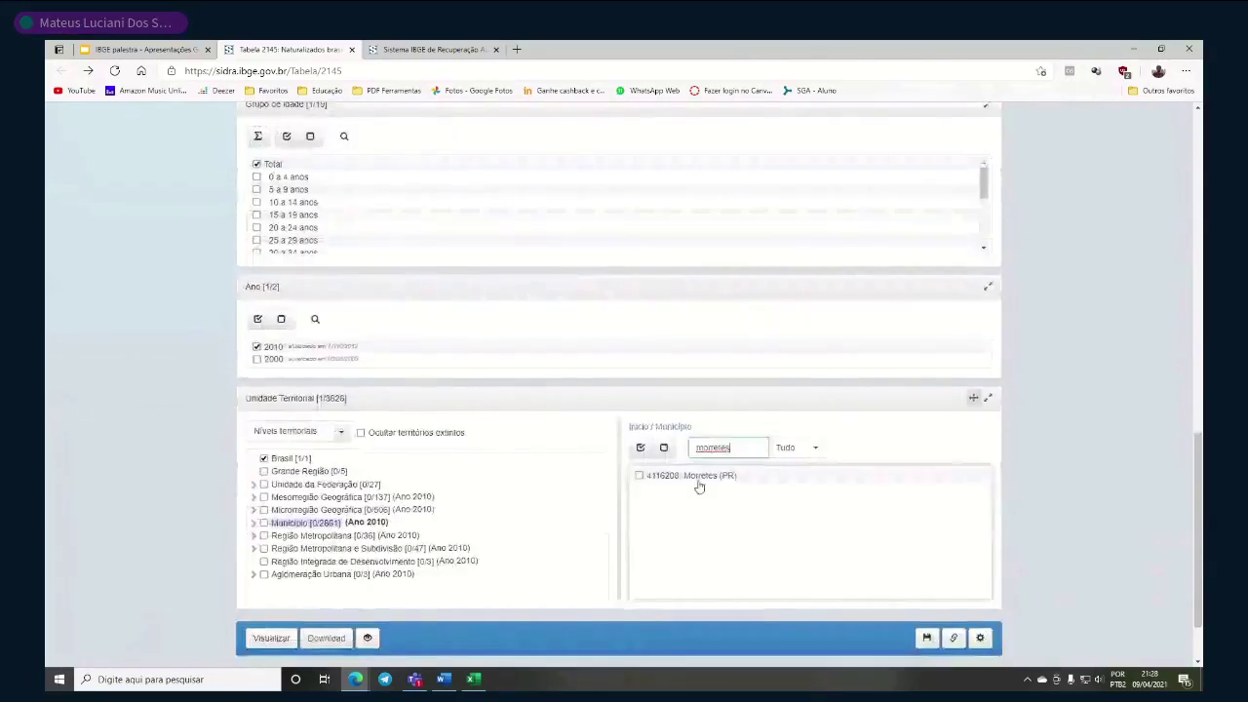
click(258, 639)
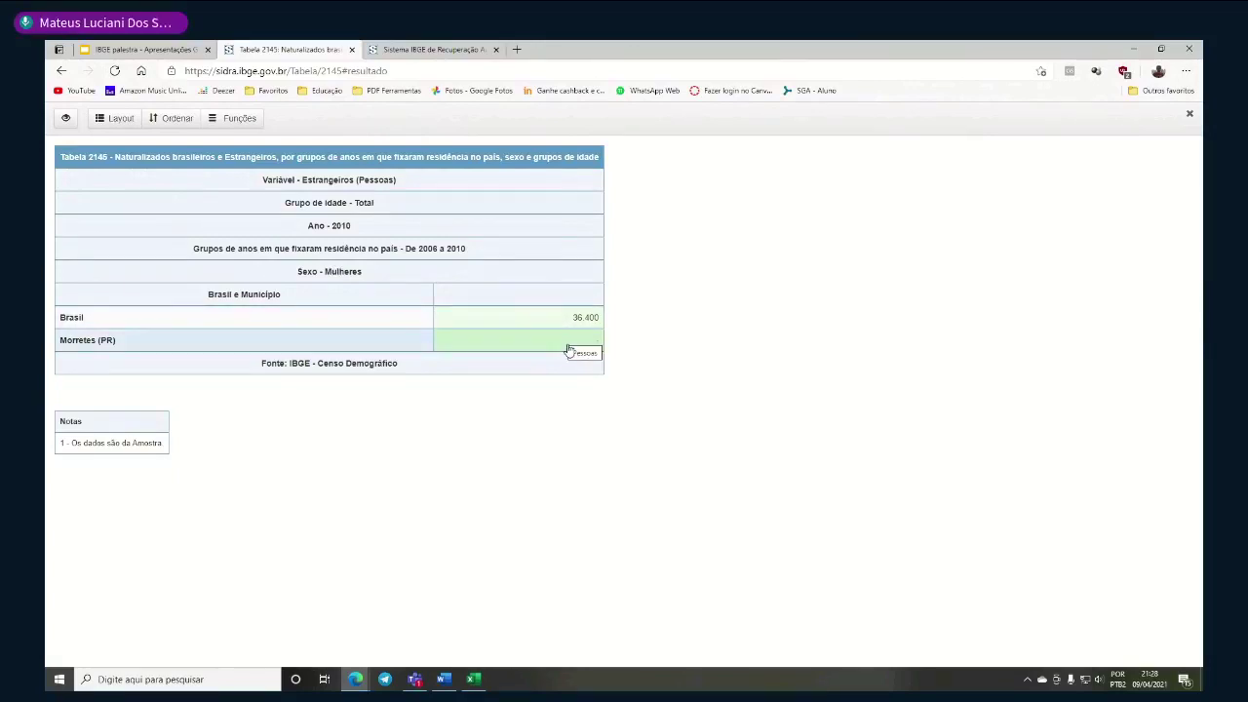
Return to the presentation and open the Exercício 2 - SIDRA slide on the variation in slaughtered chickens
click(144, 49)
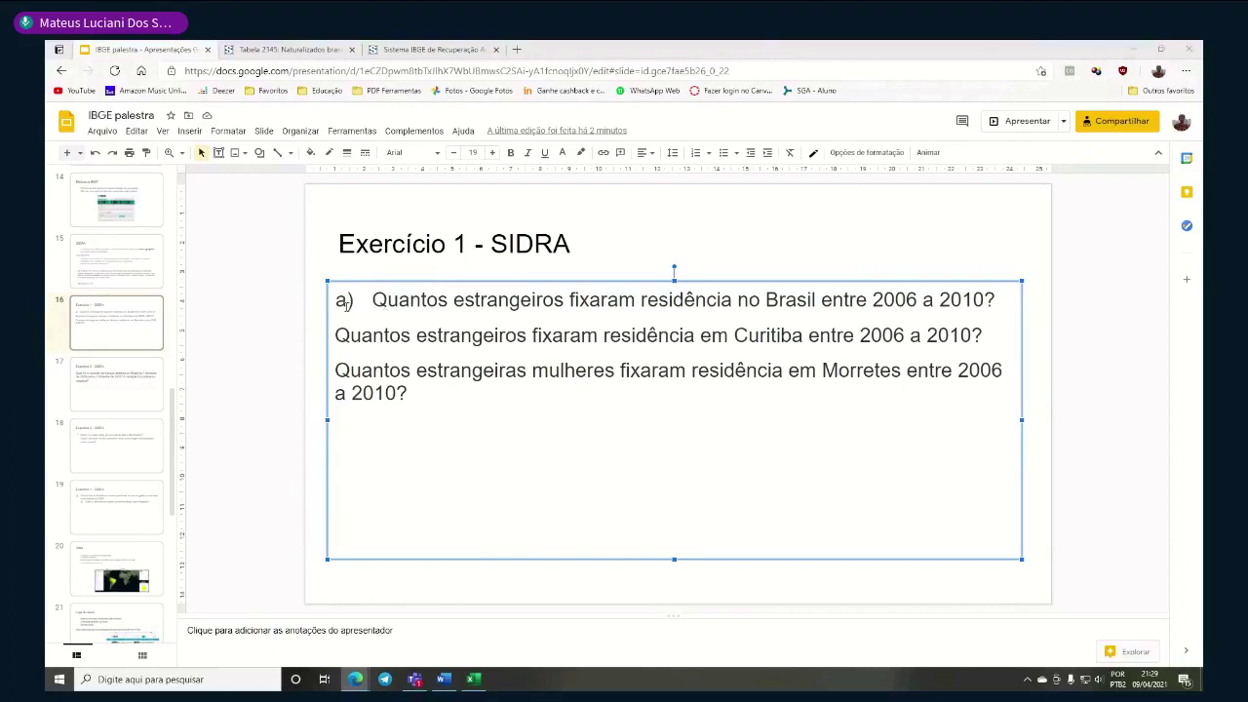
click(138, 359)
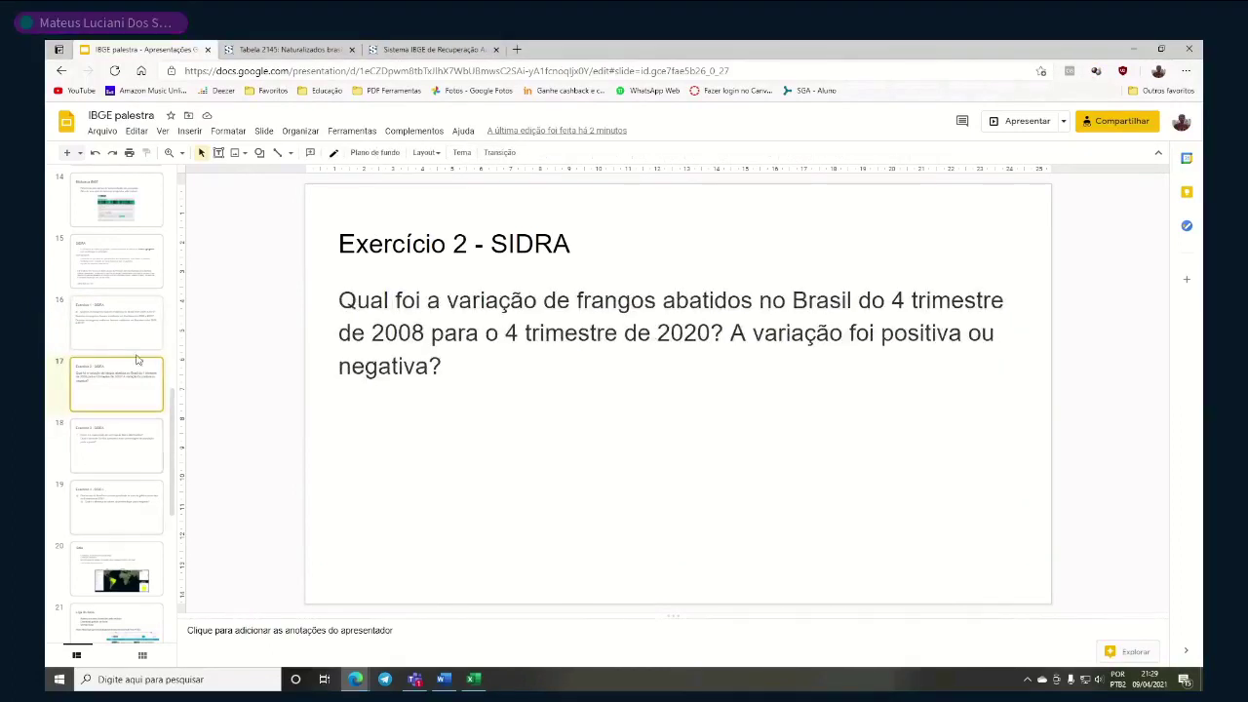
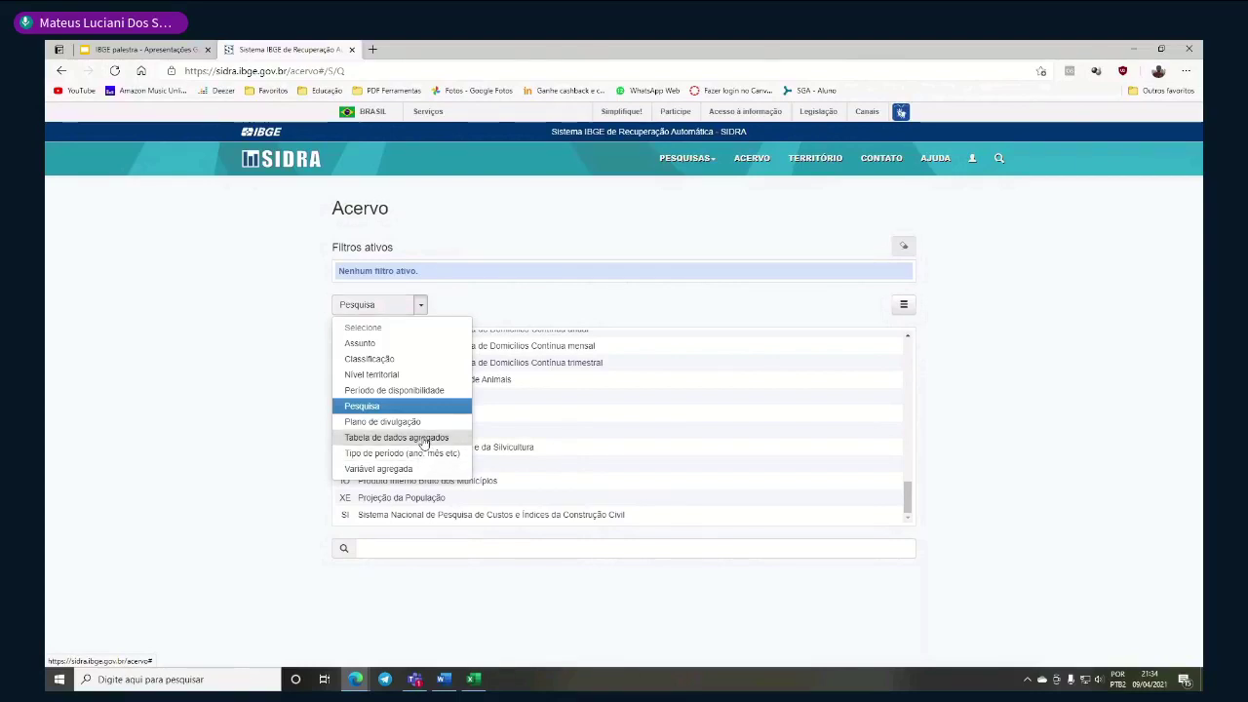
List the Acervo by Tabela de dados agregados and look over the first tables
click(426, 440)
scroll(429, 420, down, 3)
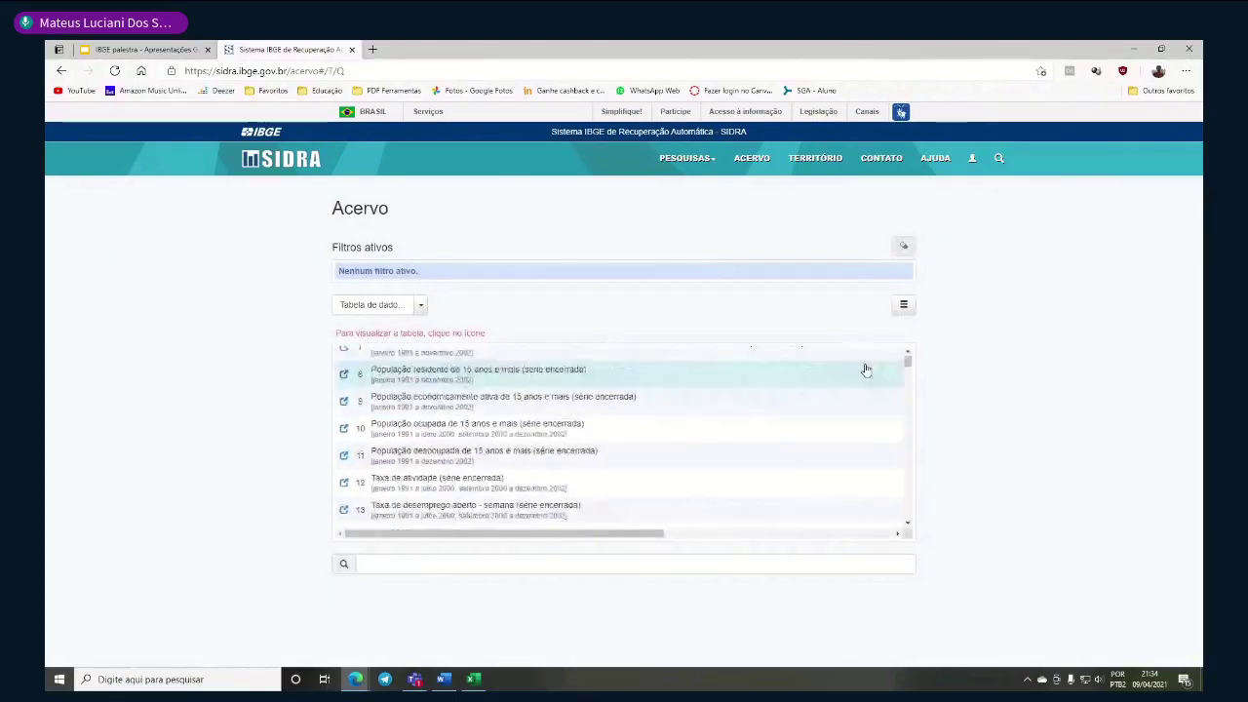
mouse_move(907, 359)
mouse_down()
mouse_move(925, 501)
mouse_move(912, 351)
mouse_up()
click(475, 679)
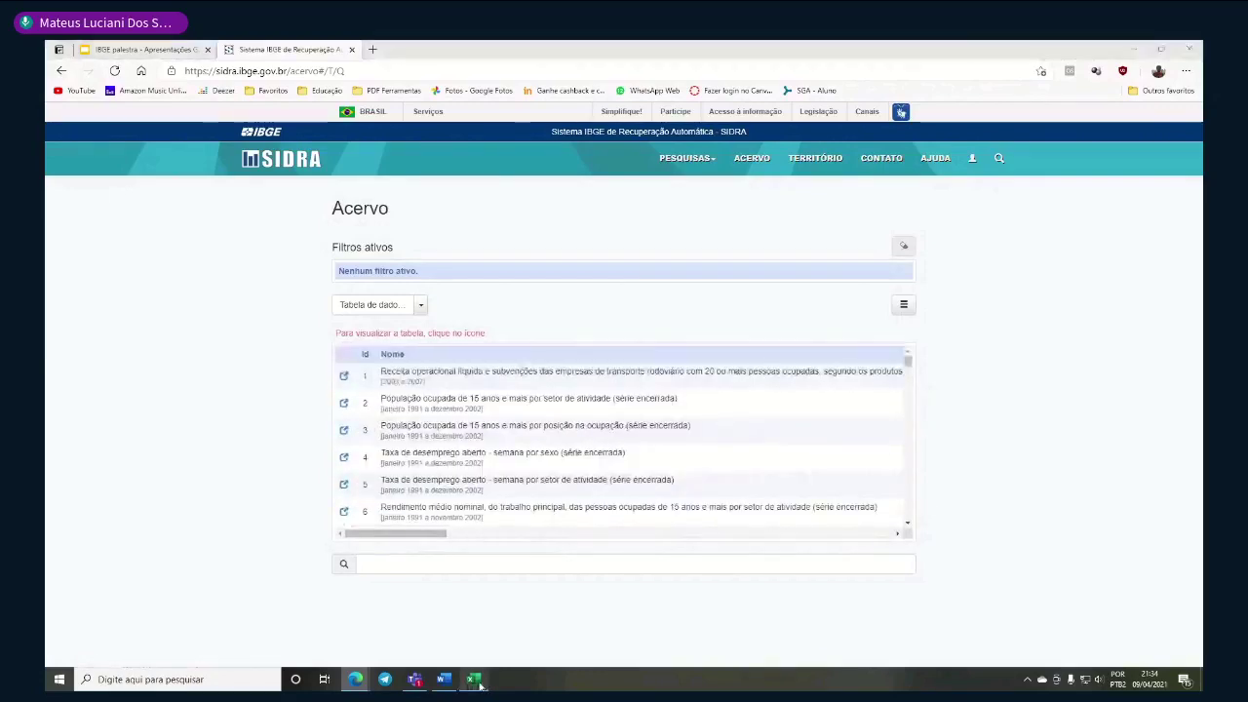
click(475, 680)
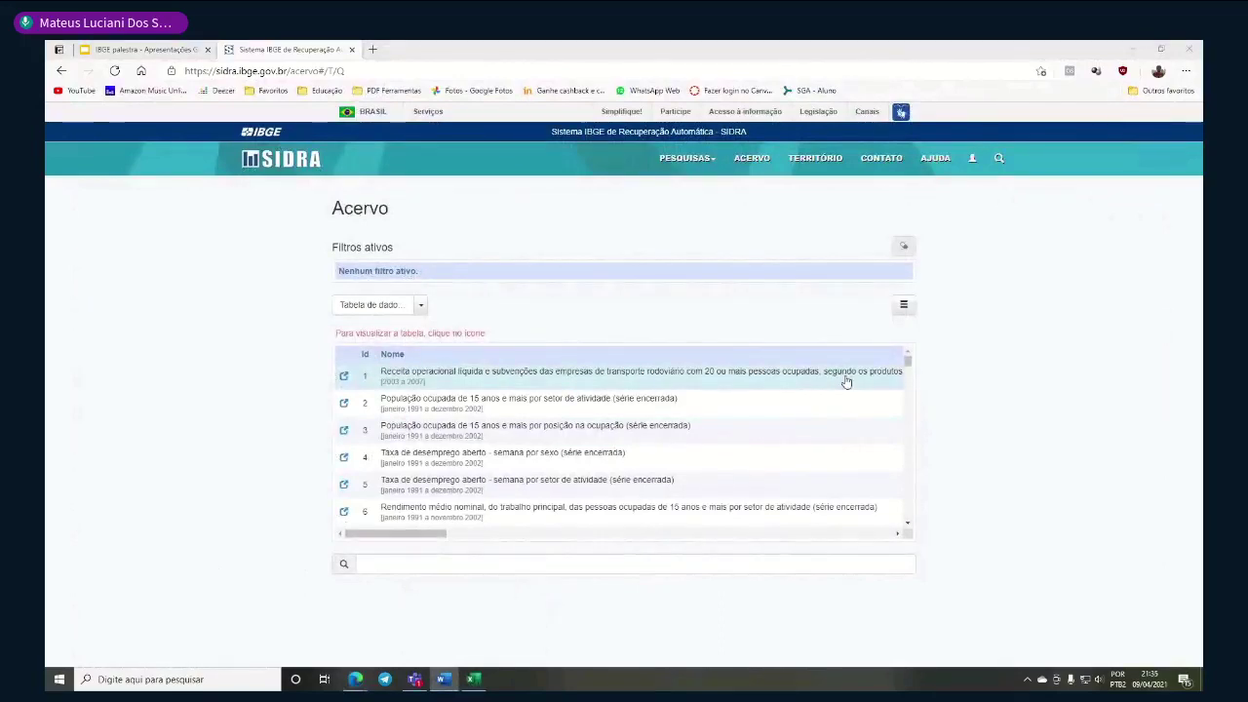
click(137, 48)
click(264, 48)
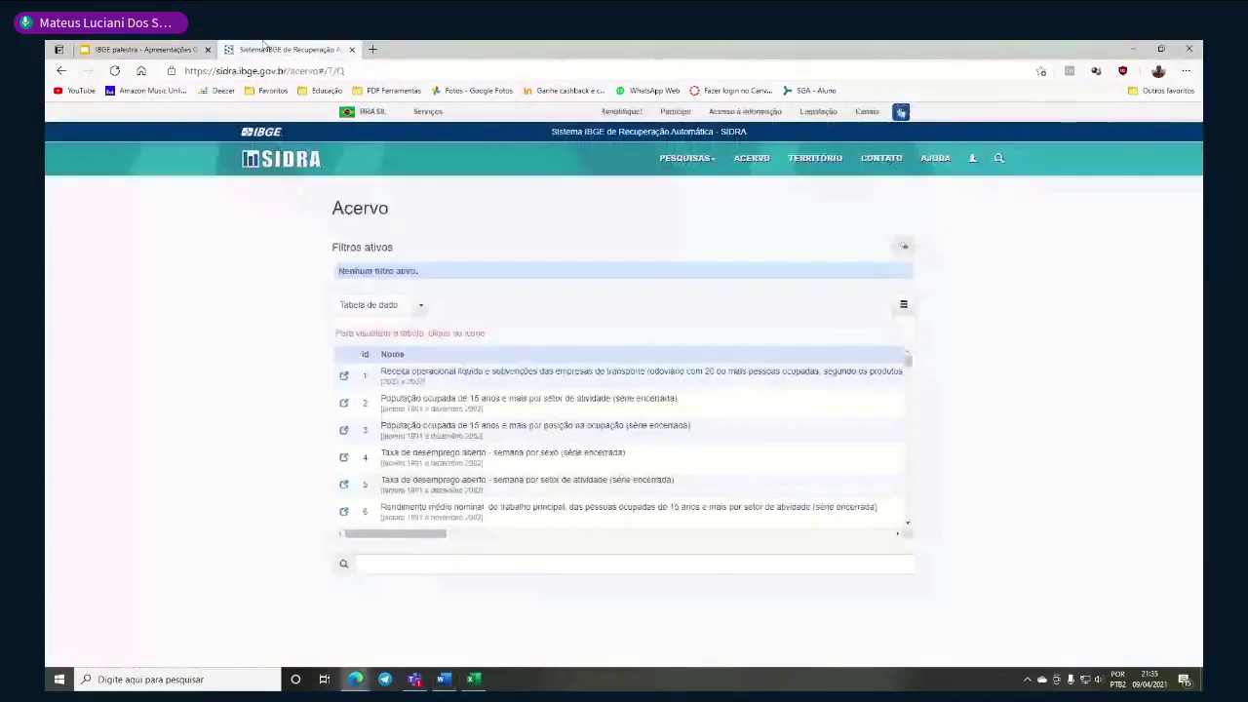
click(414, 308)
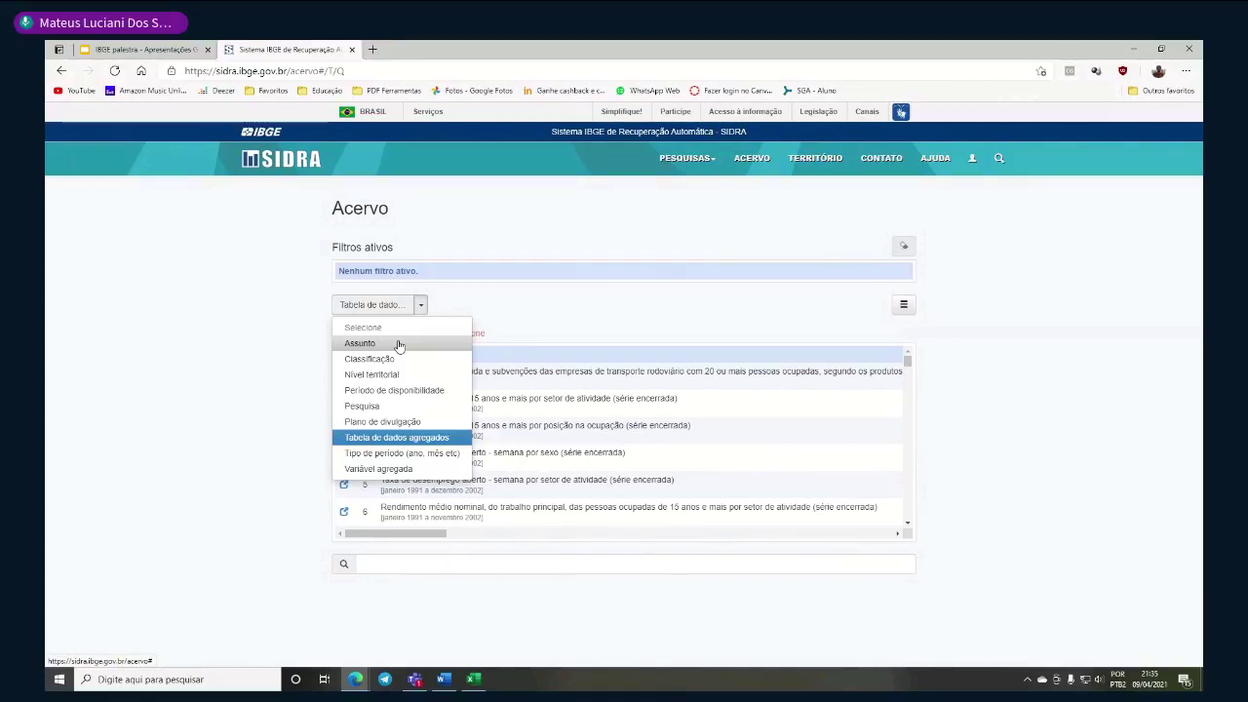
click(106, 478)
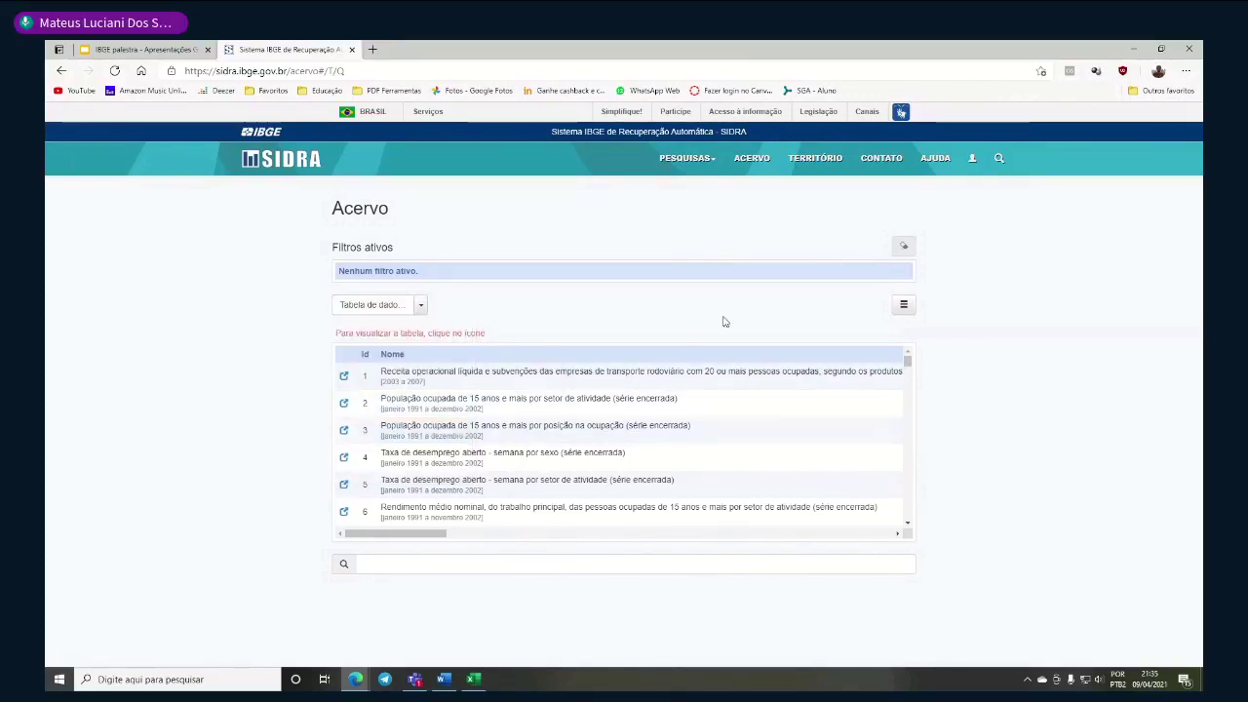
Search the aggregate data tables for "variação de frangos", and shorten the search term to "frangos"
scroll(733, 469, down, 20)
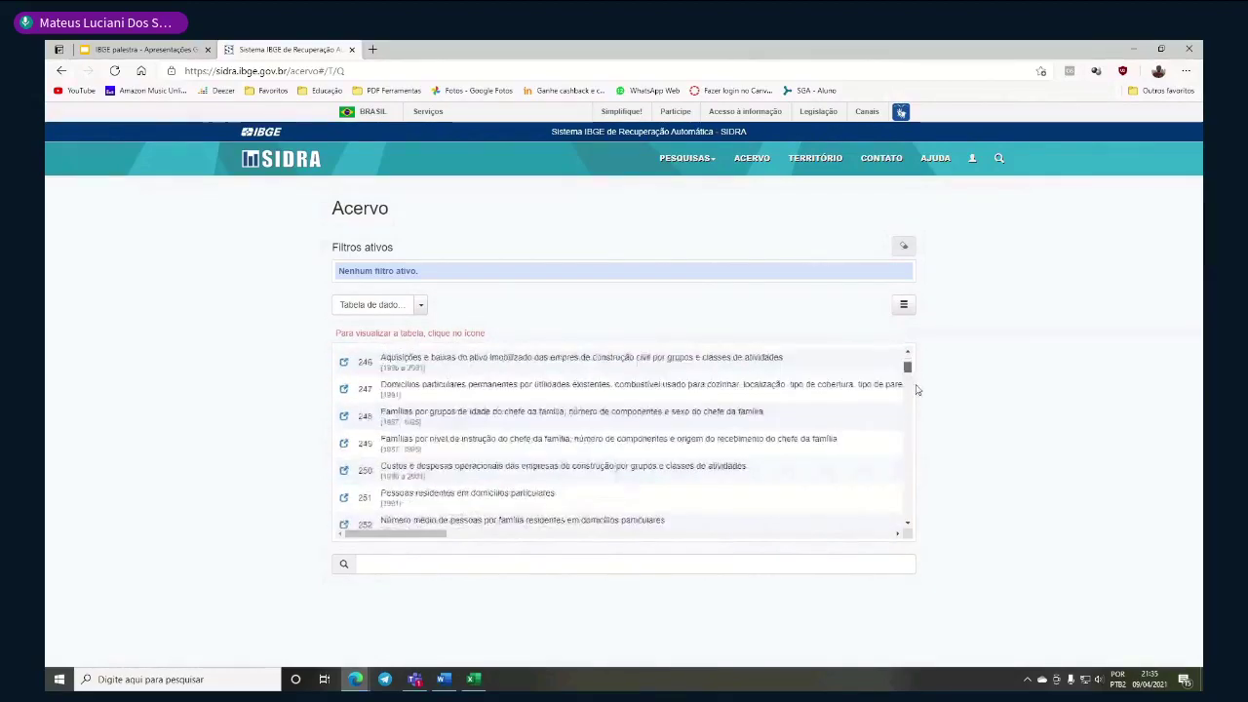
drag(917, 390, 914, 446)
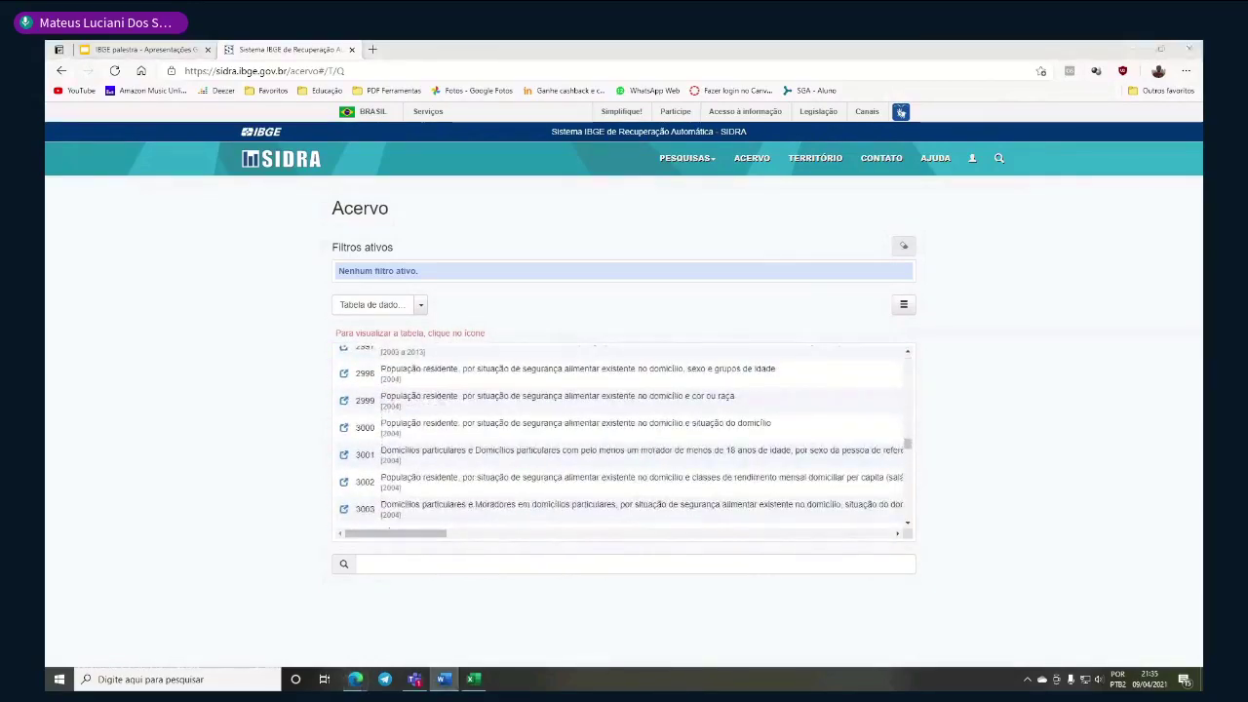
scroll(646, 432, down, 2)
scroll(647, 432, up, 4)
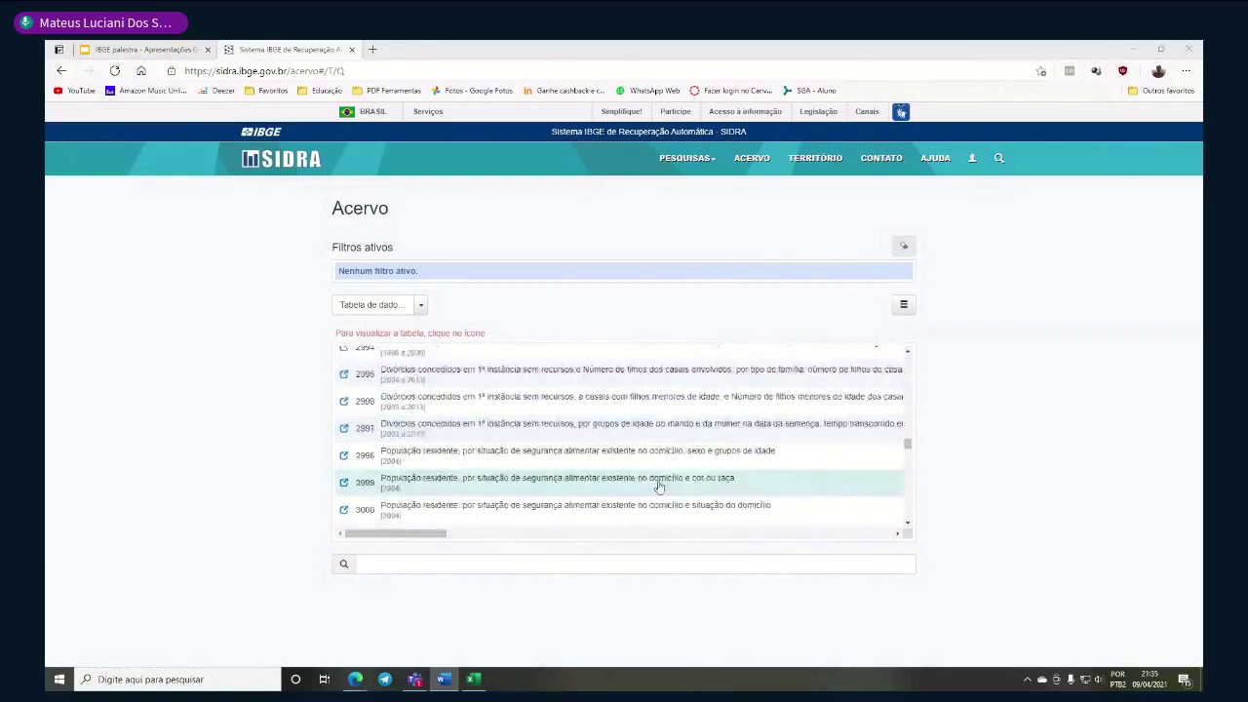
click(479, 563)
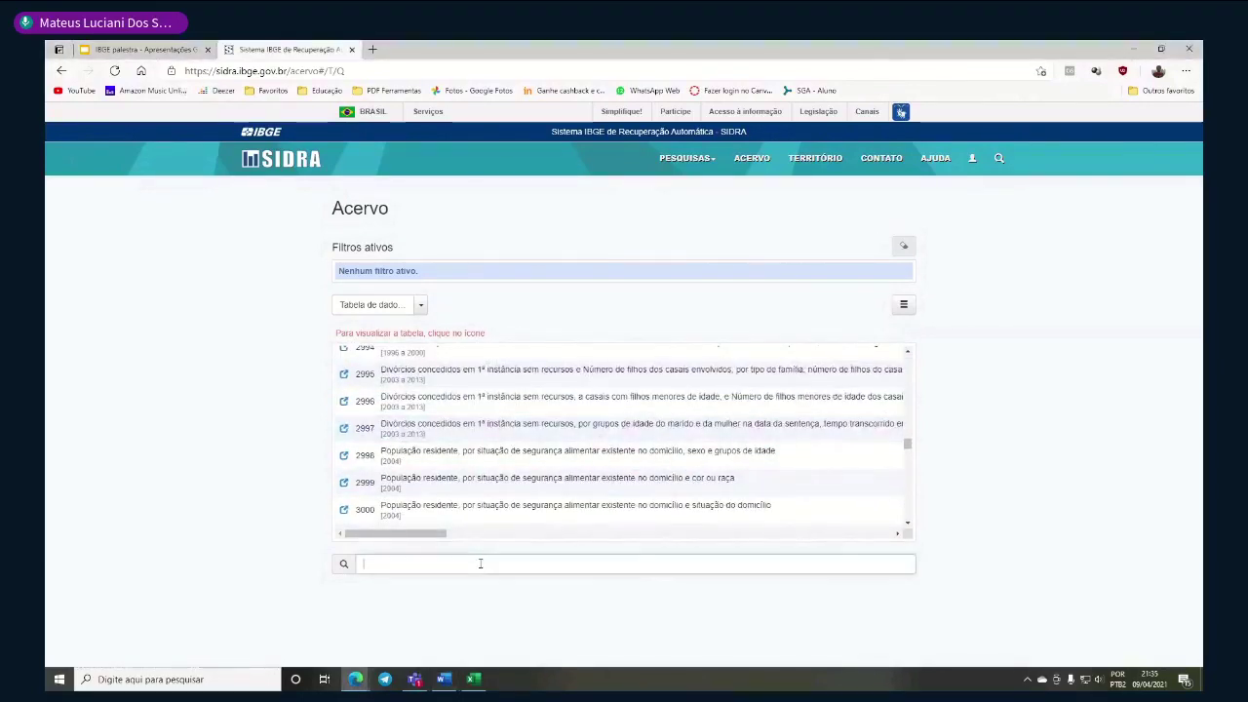
text(variaçõ)
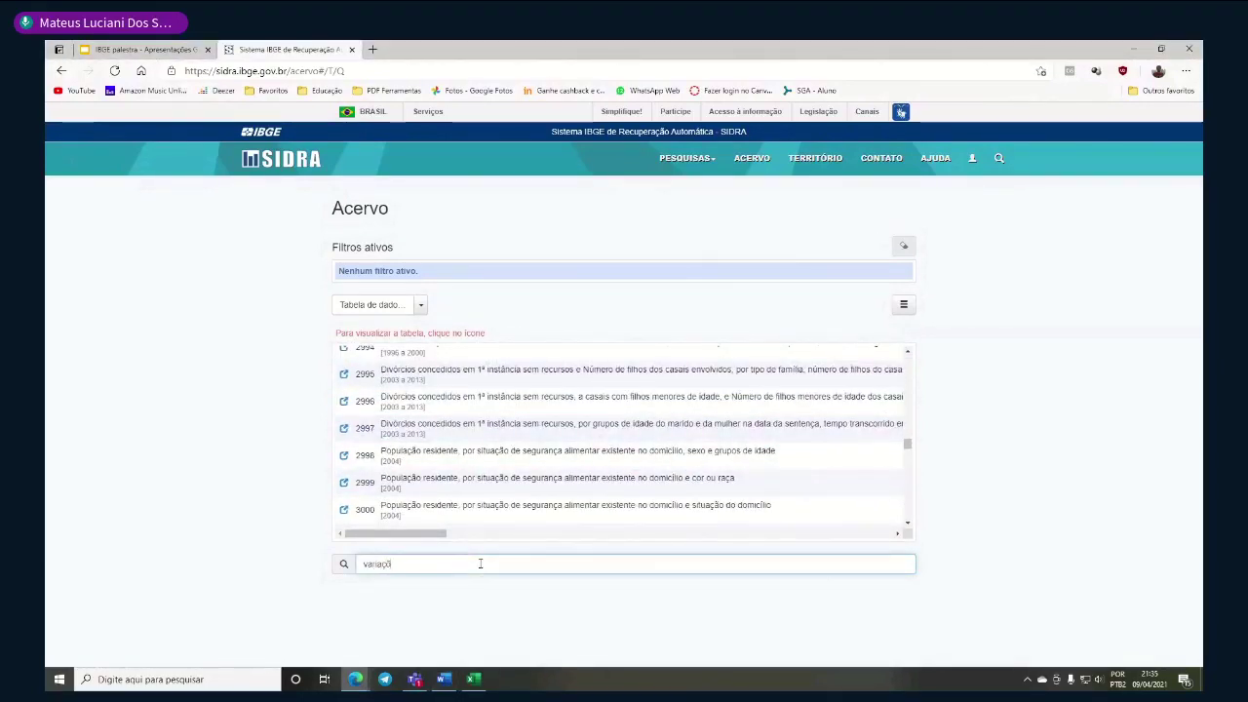
key(BackSpace)
text(ão de frango)
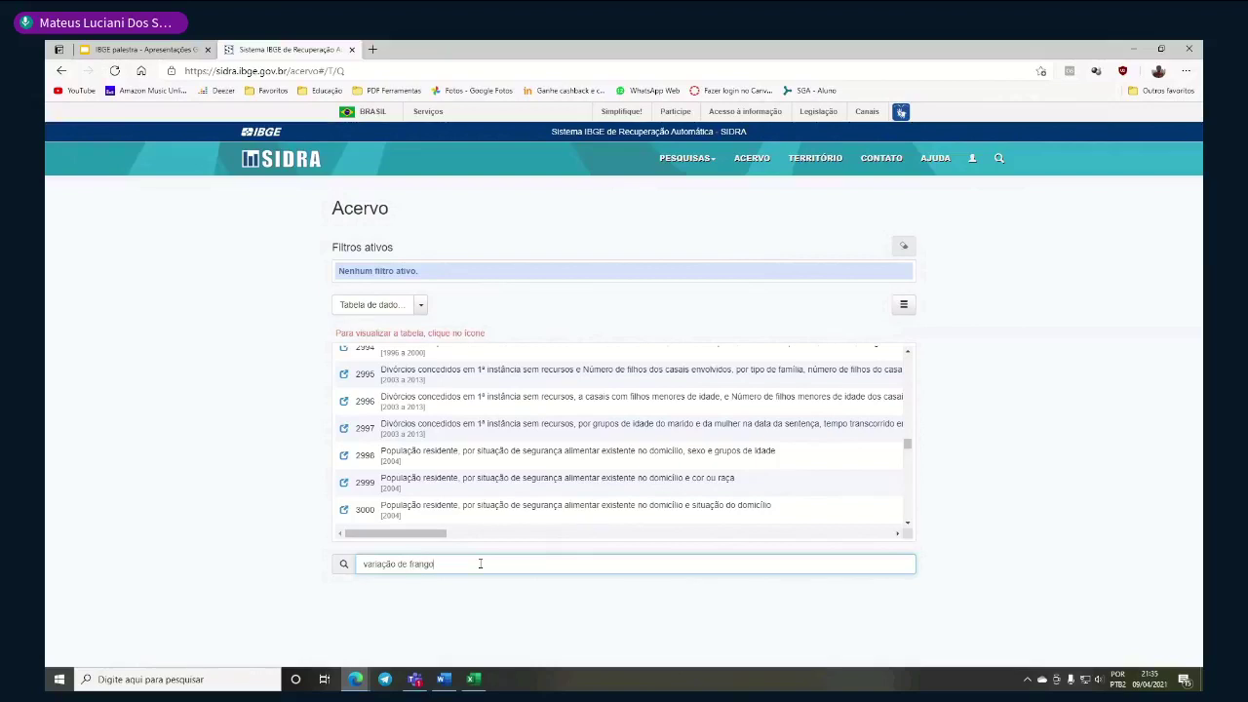
text(s)
drag(409, 564, 329, 578)
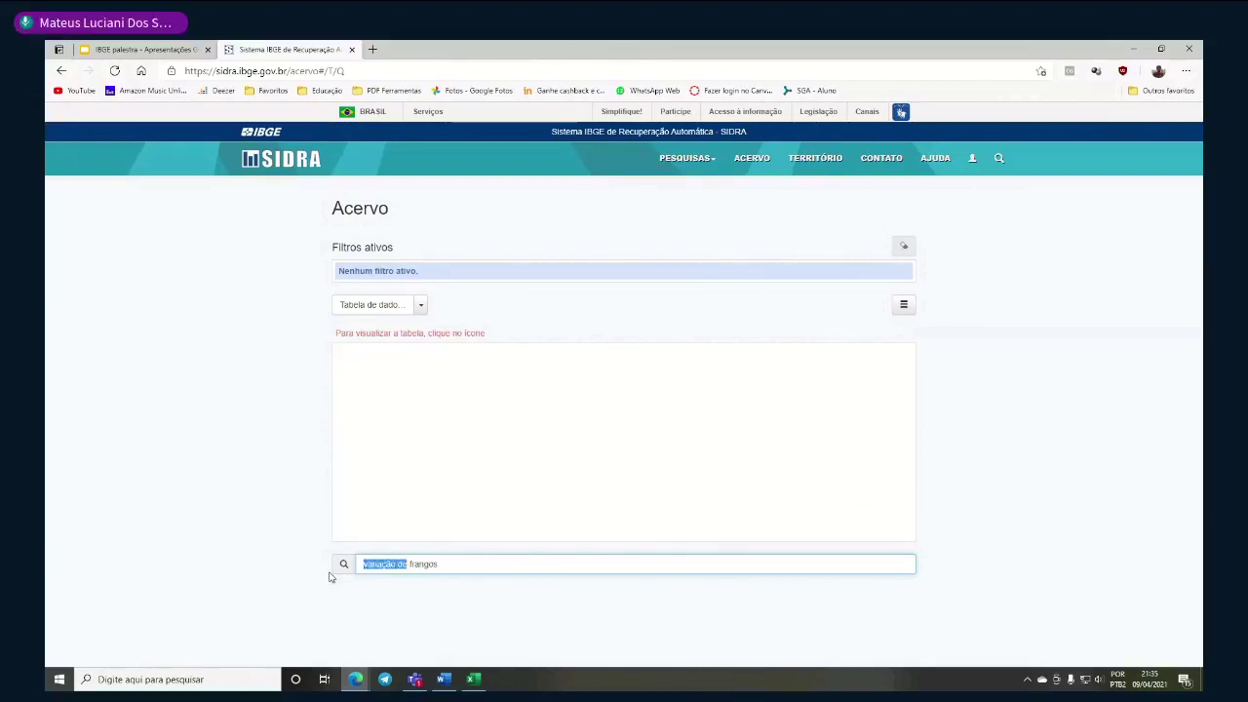
key(BackSpace)
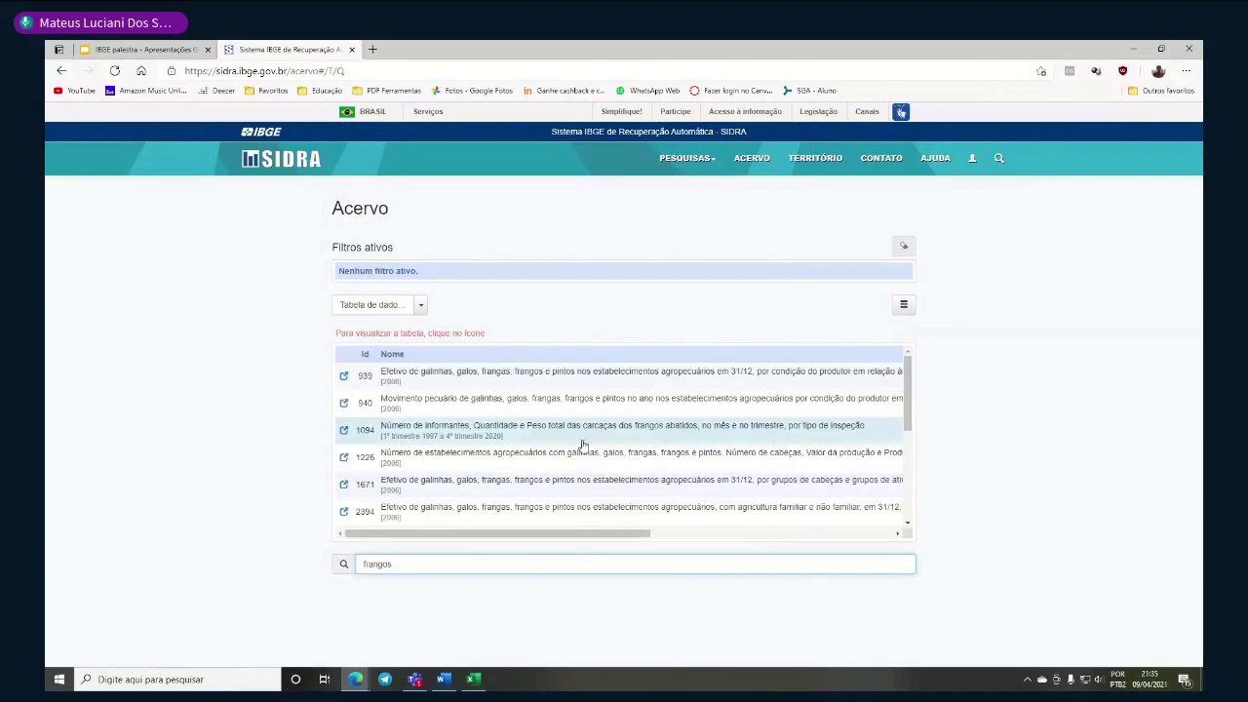
Look through the tables found for frangos, comparing their titles and periods to find one about slaughtered chickens
scroll(582, 445, down, 1)
scroll(582, 444, up, 1)
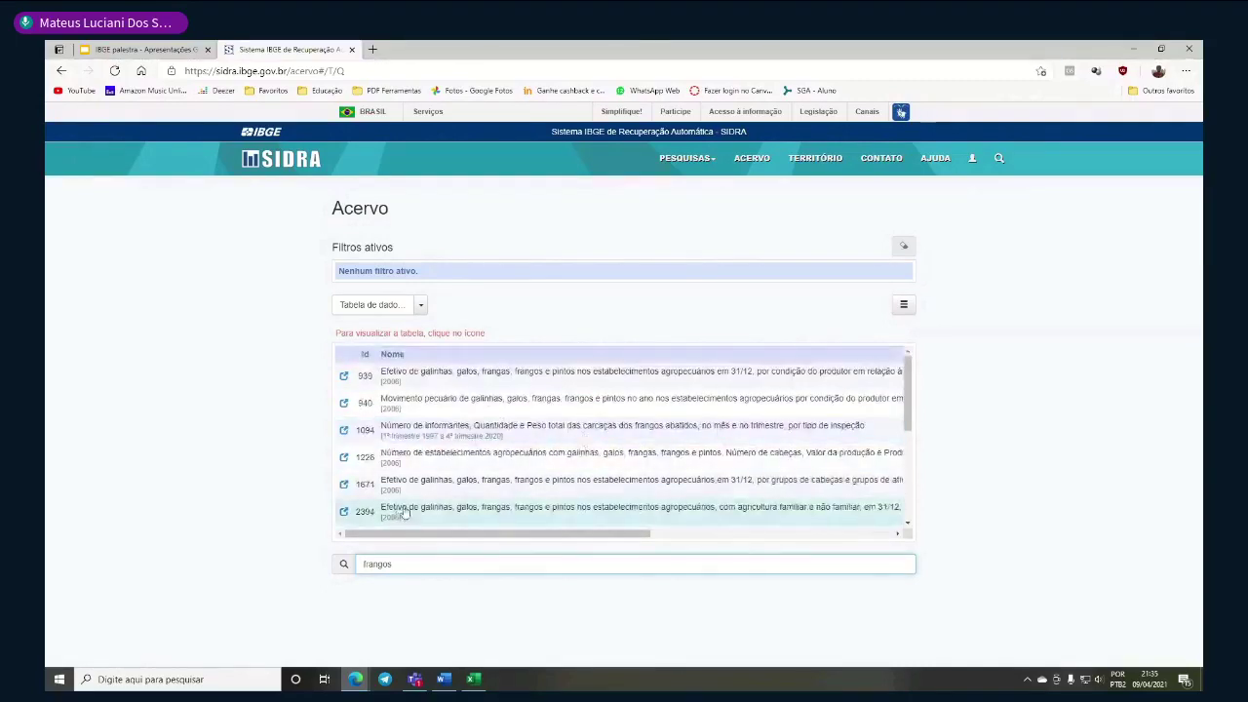
scroll(488, 444, down, 3)
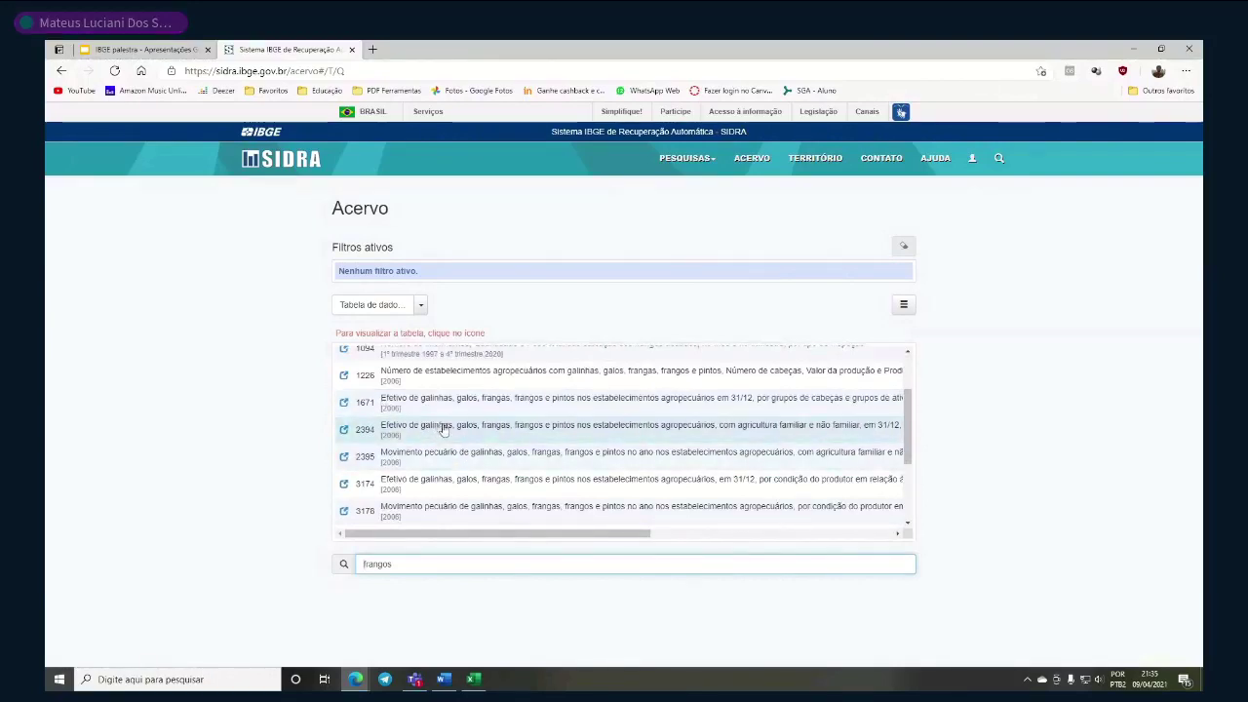
scroll(458, 441, up, 3)
scroll(461, 442, down, 5)
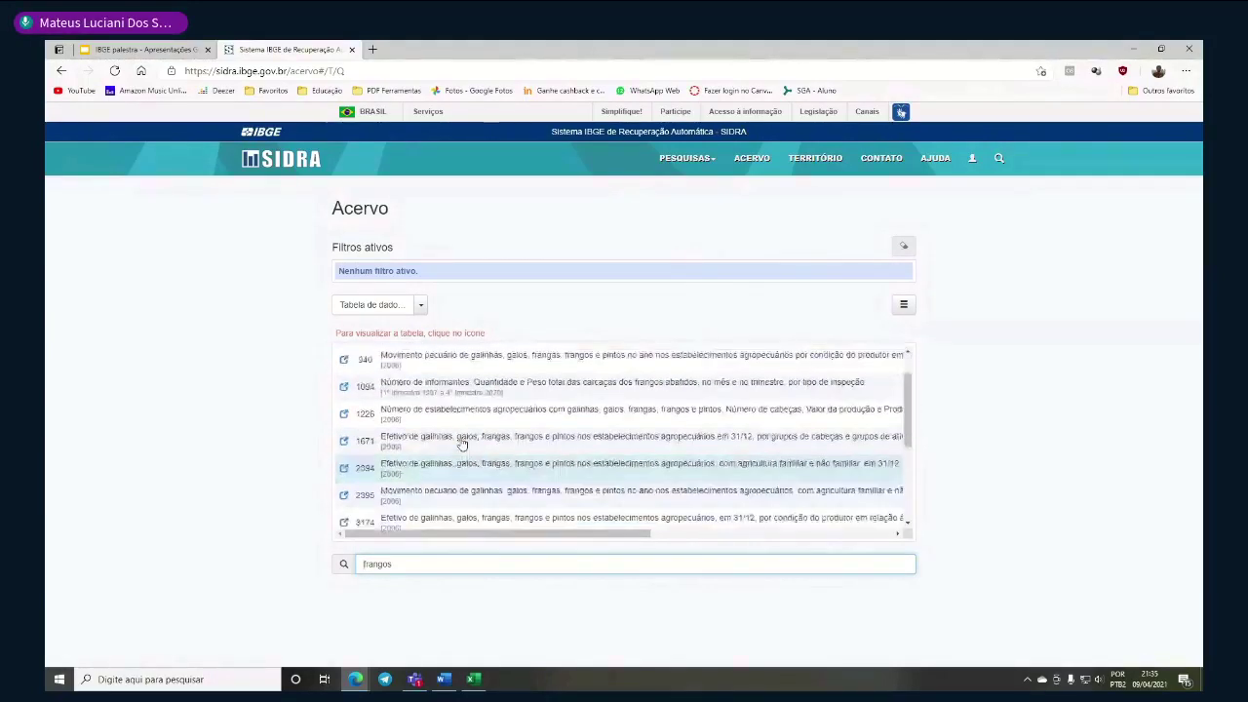
scroll(462, 444, down, 2)
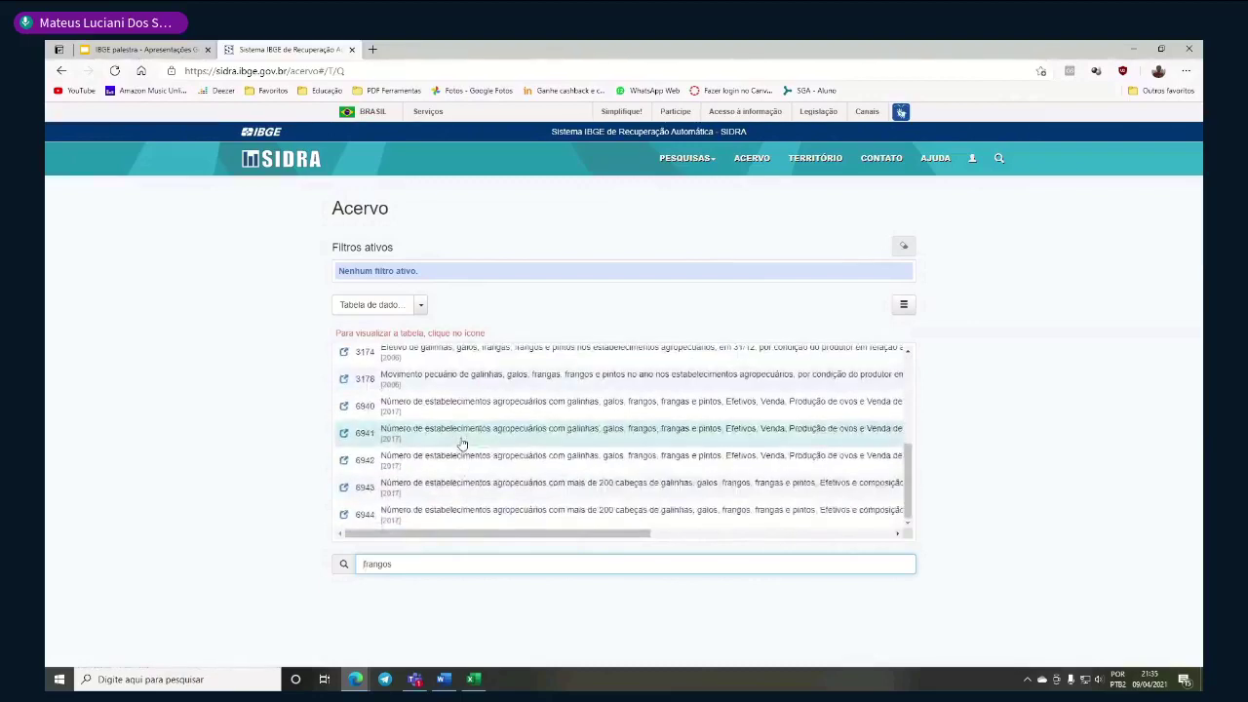
scroll(462, 444, up, 2)
scroll(463, 444, up, 5)
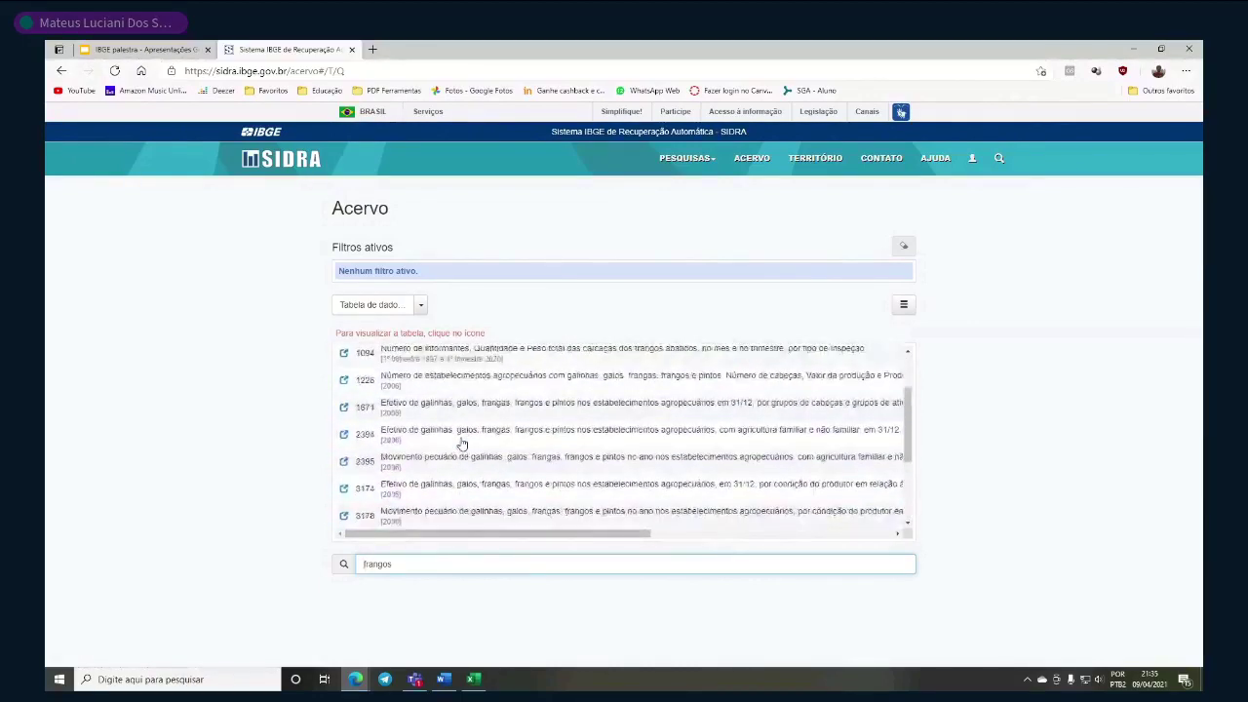
scroll(462, 444, up, 2)
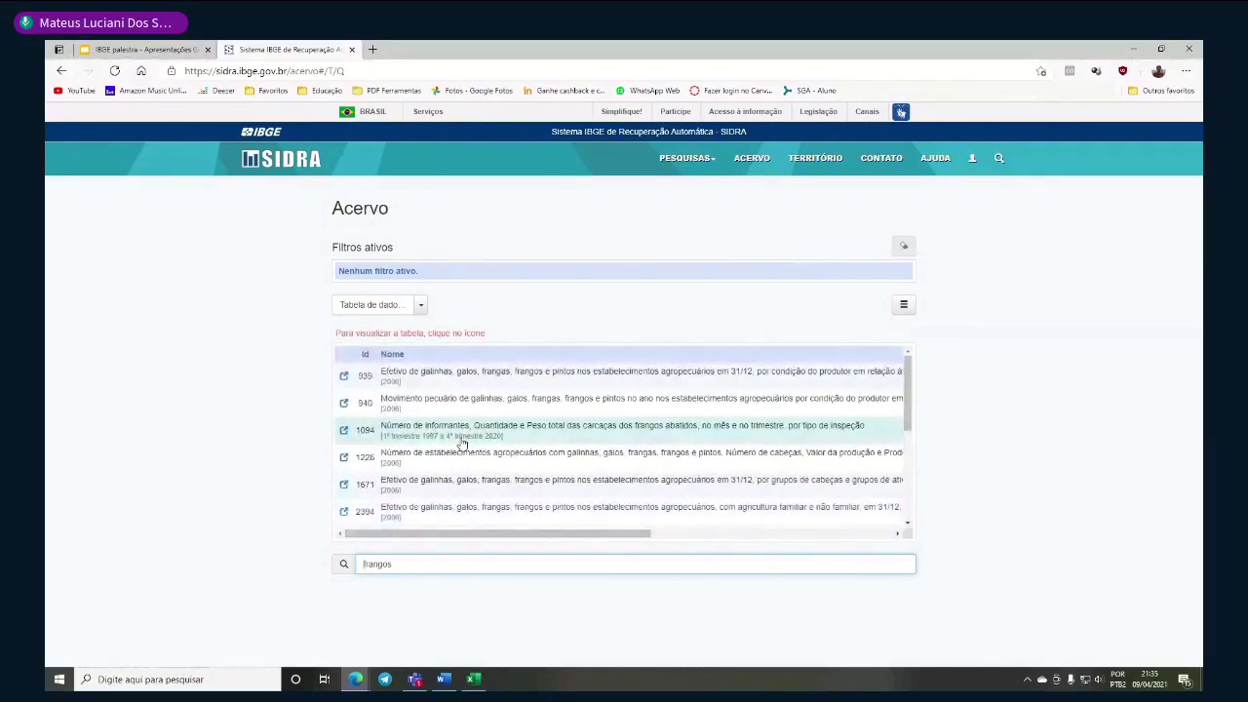
scroll(462, 444, down, 2)
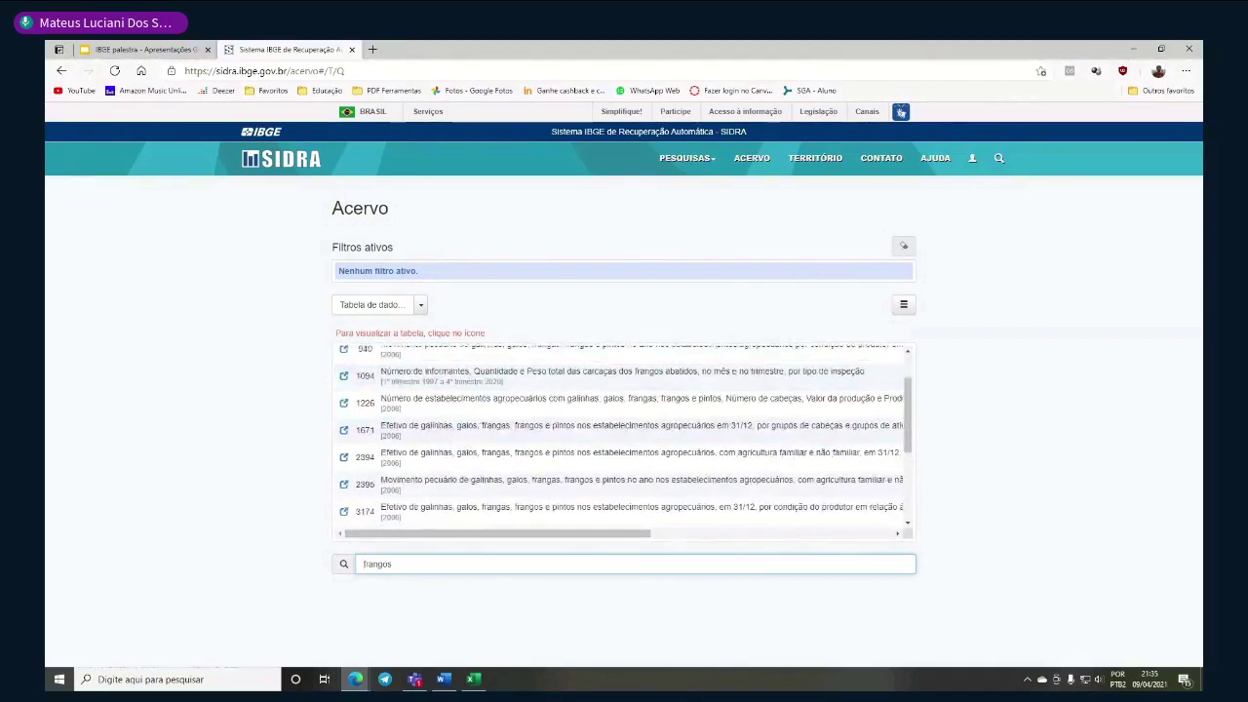
scroll(623, 429, up, 2)
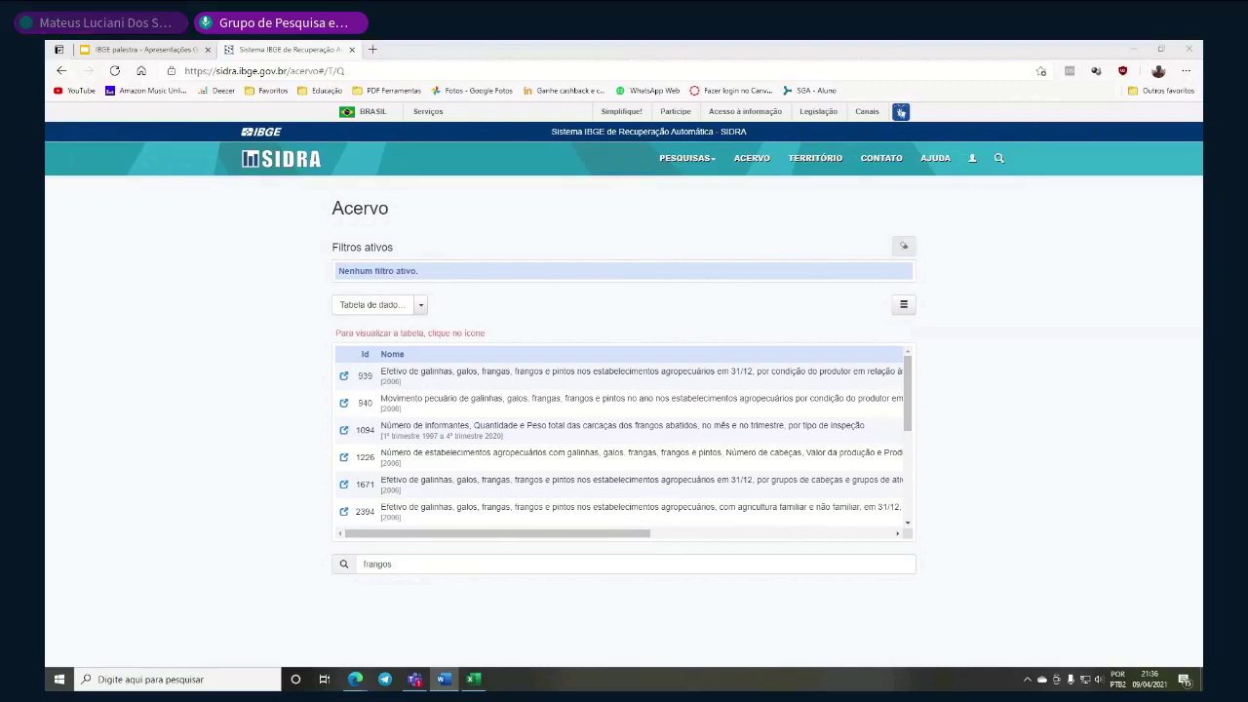
Replace the search term with "quantidade" to look for tables on slaughtered quantities
double_click(521, 560)
text(qui)
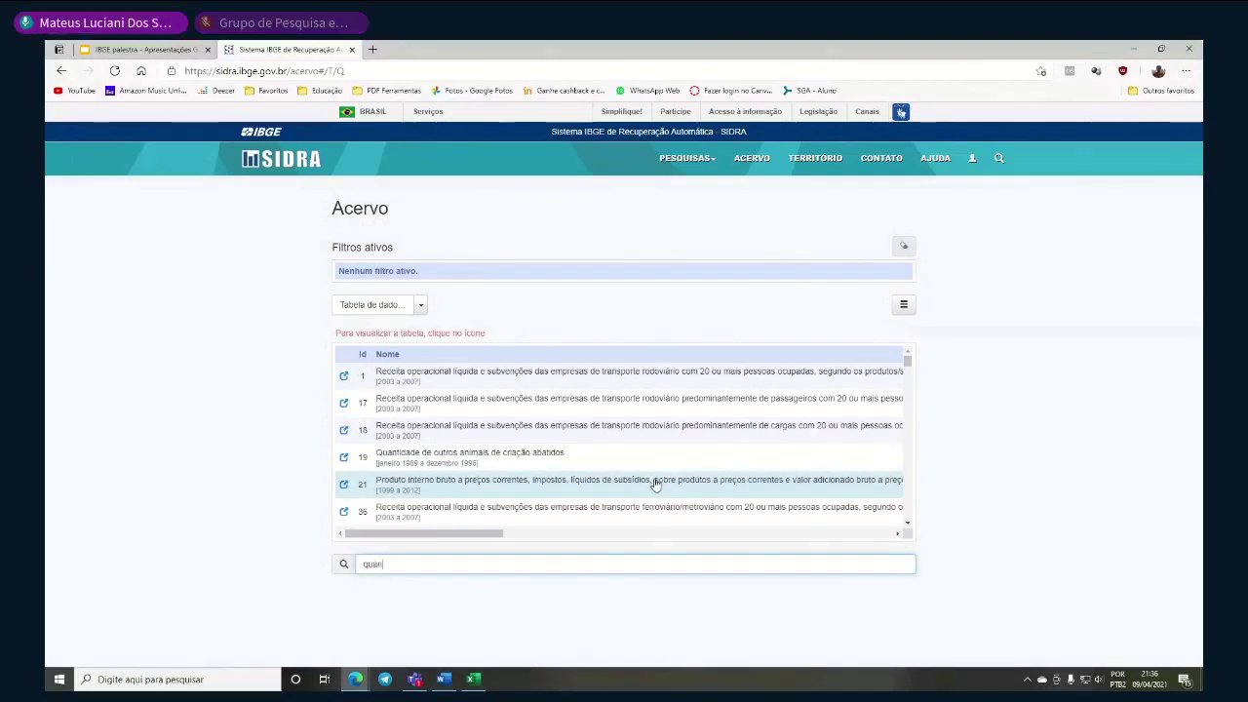
text(ntidade)
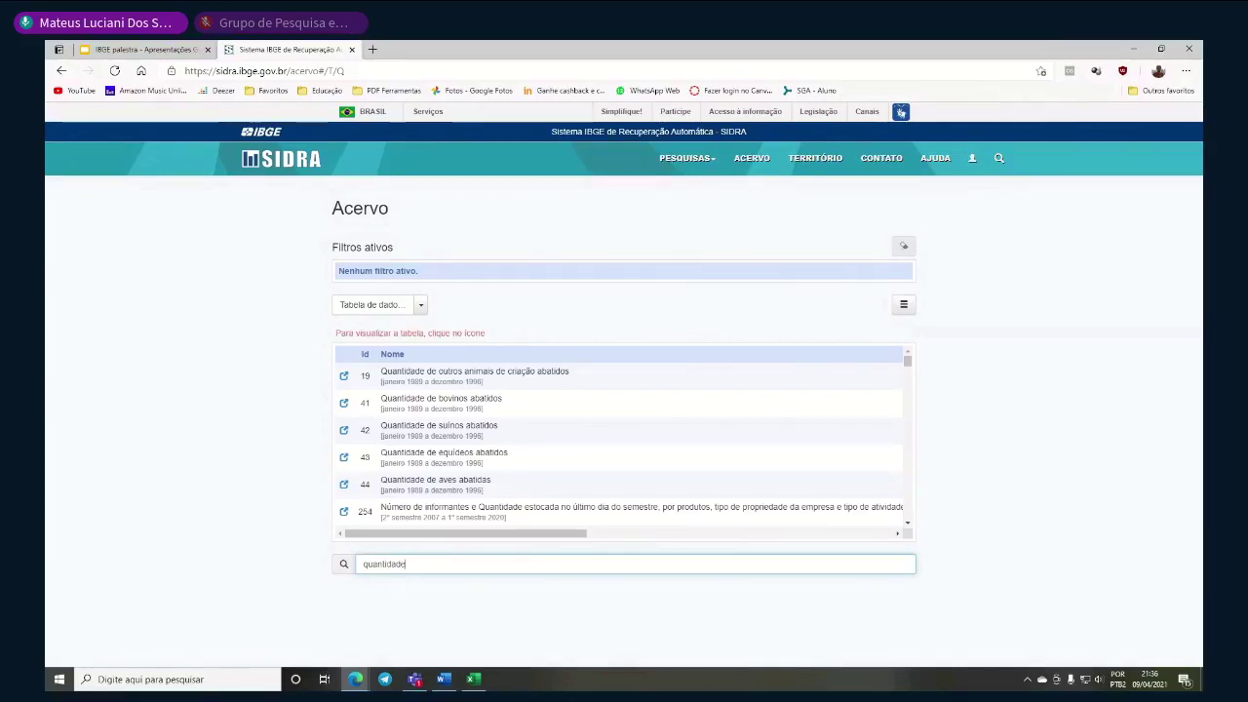
Search the tables by number, first for 1094 and then for 44
double_click(432, 562)
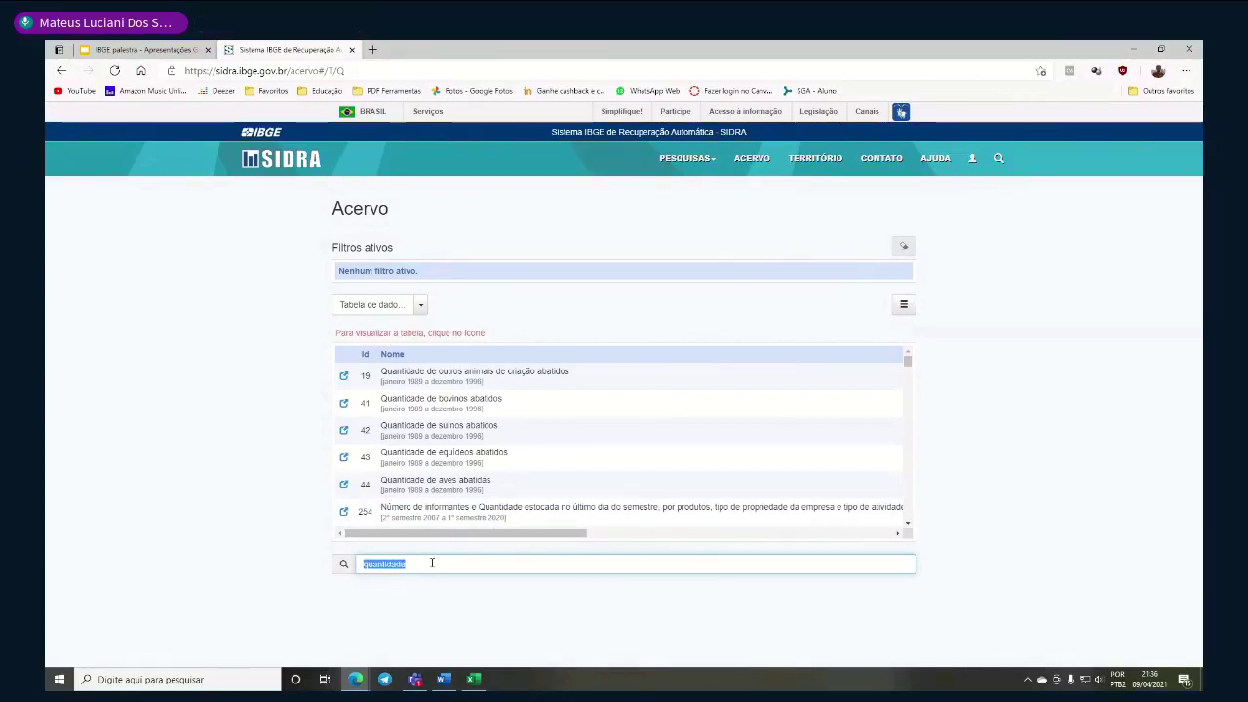
text(1094)
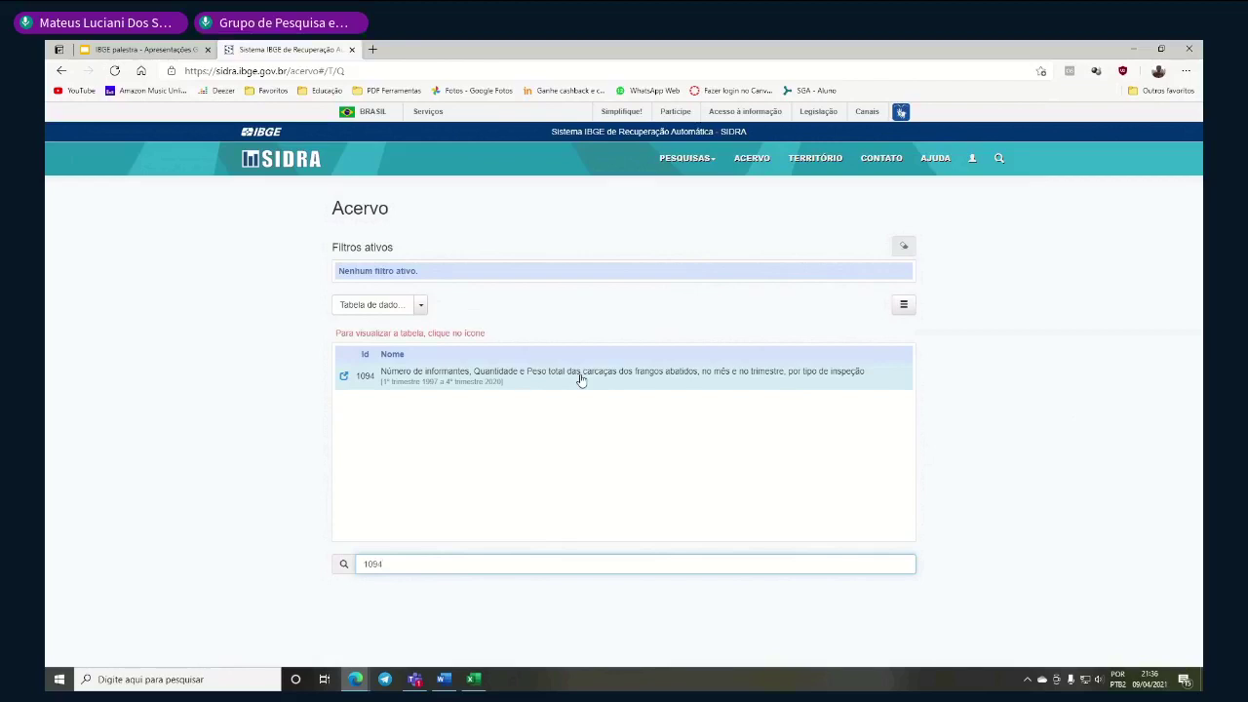
double_click(416, 572)
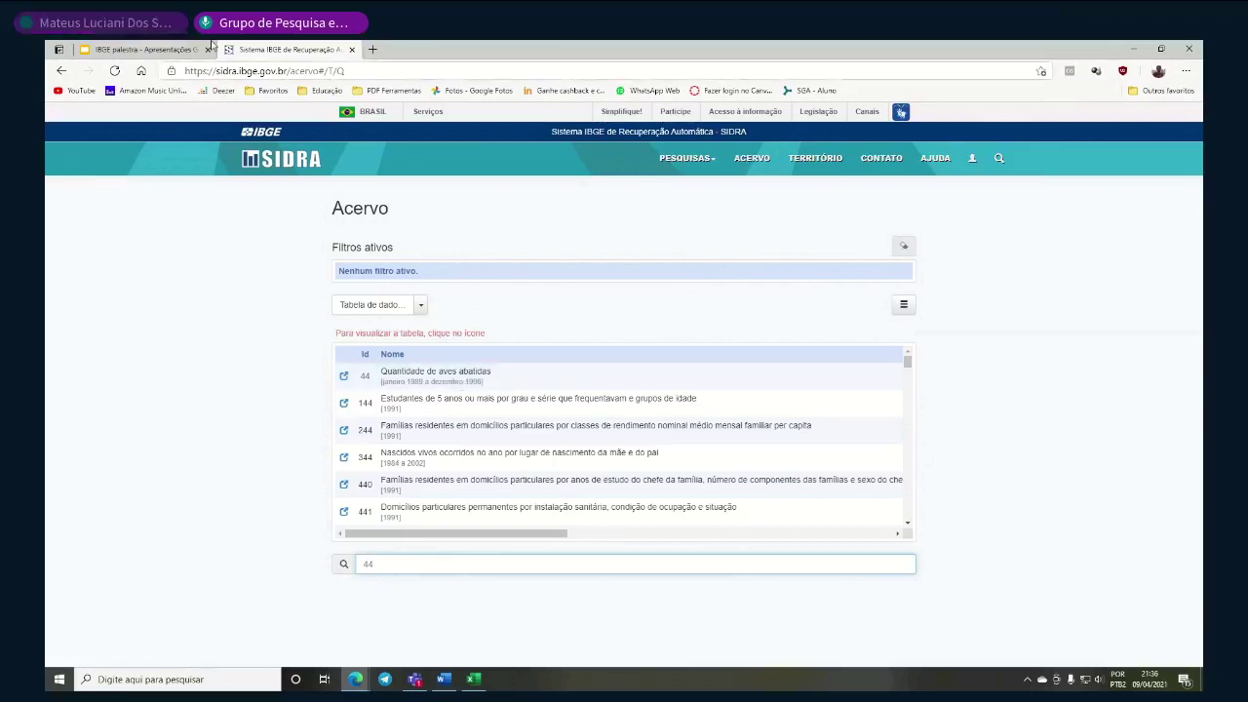
Return to the presentation and reread the Exercício 2 question, highlighting the quarters of 2008 and 2020 to compare
click(171, 49)
click(445, 301)
click(887, 300)
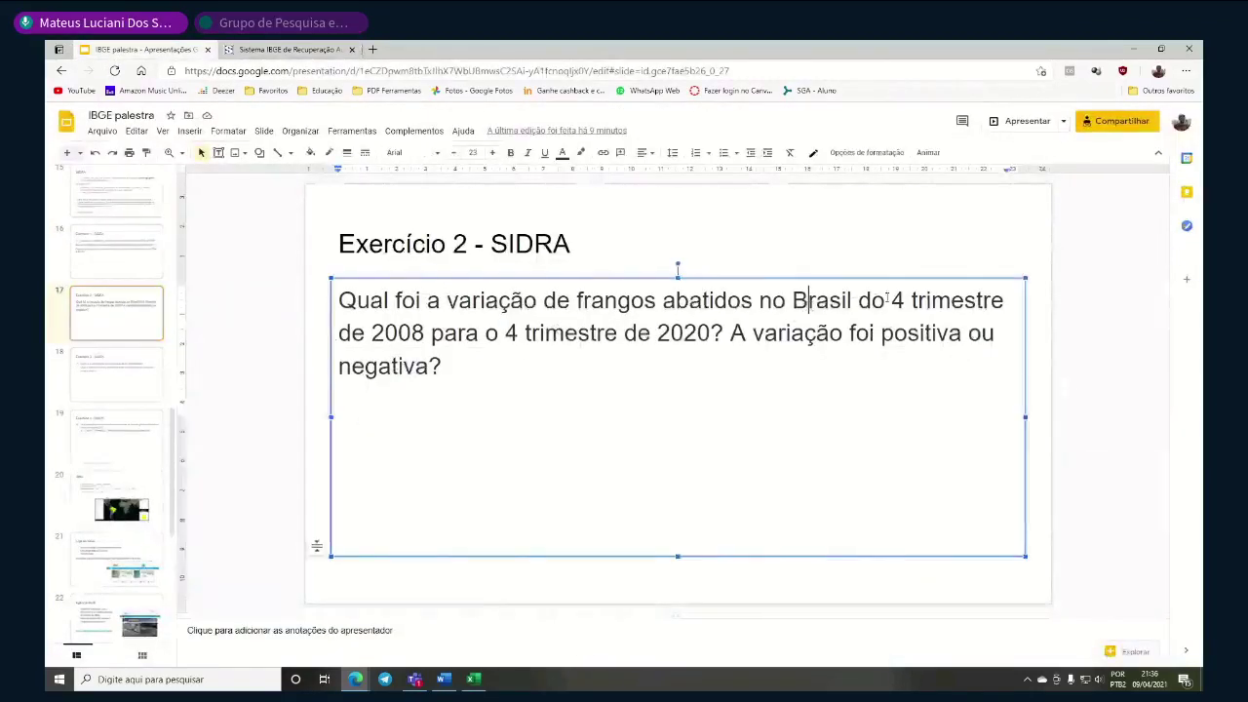
drag(887, 301, 723, 334)
click(724, 359)
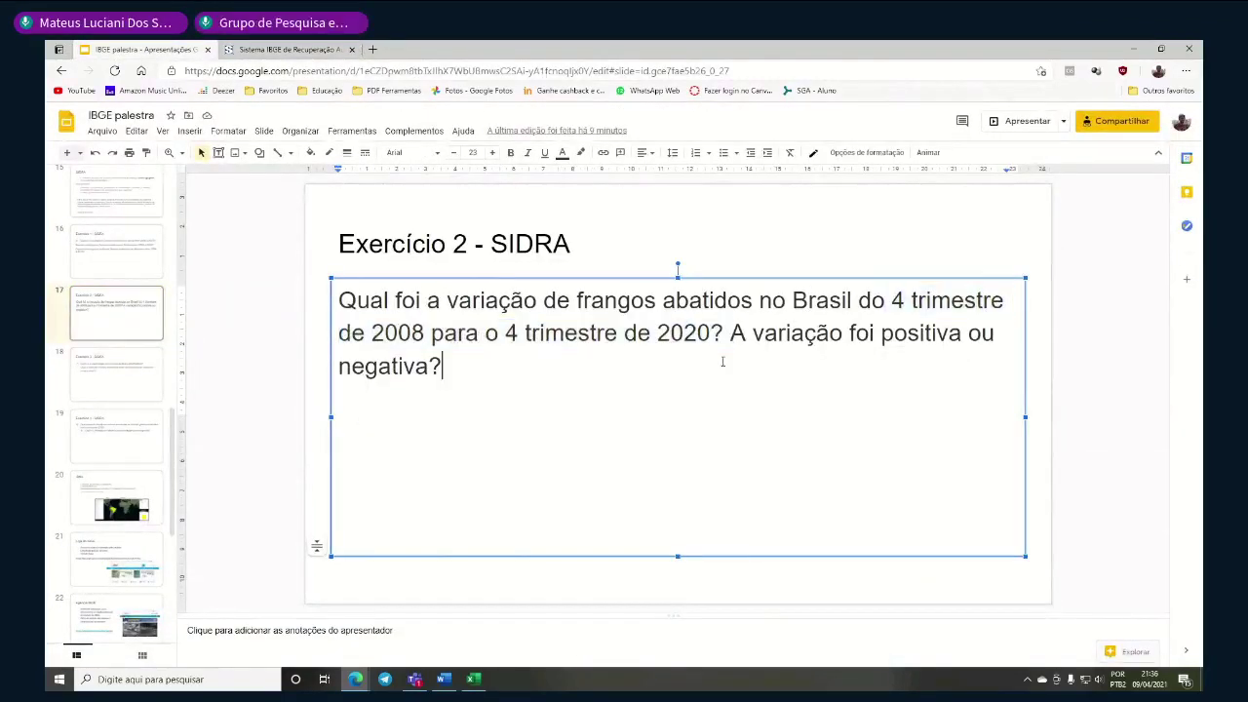
Go back to the SIDRA Acervo, search for table 1094 again and examine its title and covered period
click(282, 44)
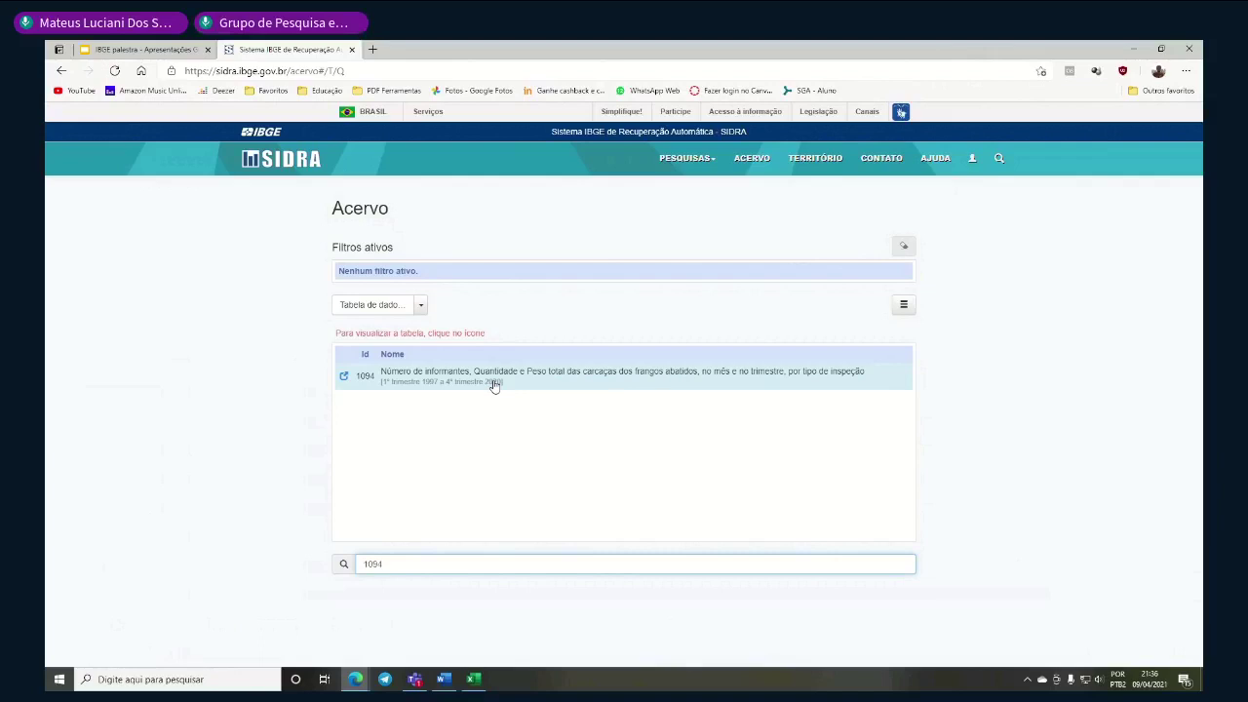
triple_click(657, 357)
click(266, 434)
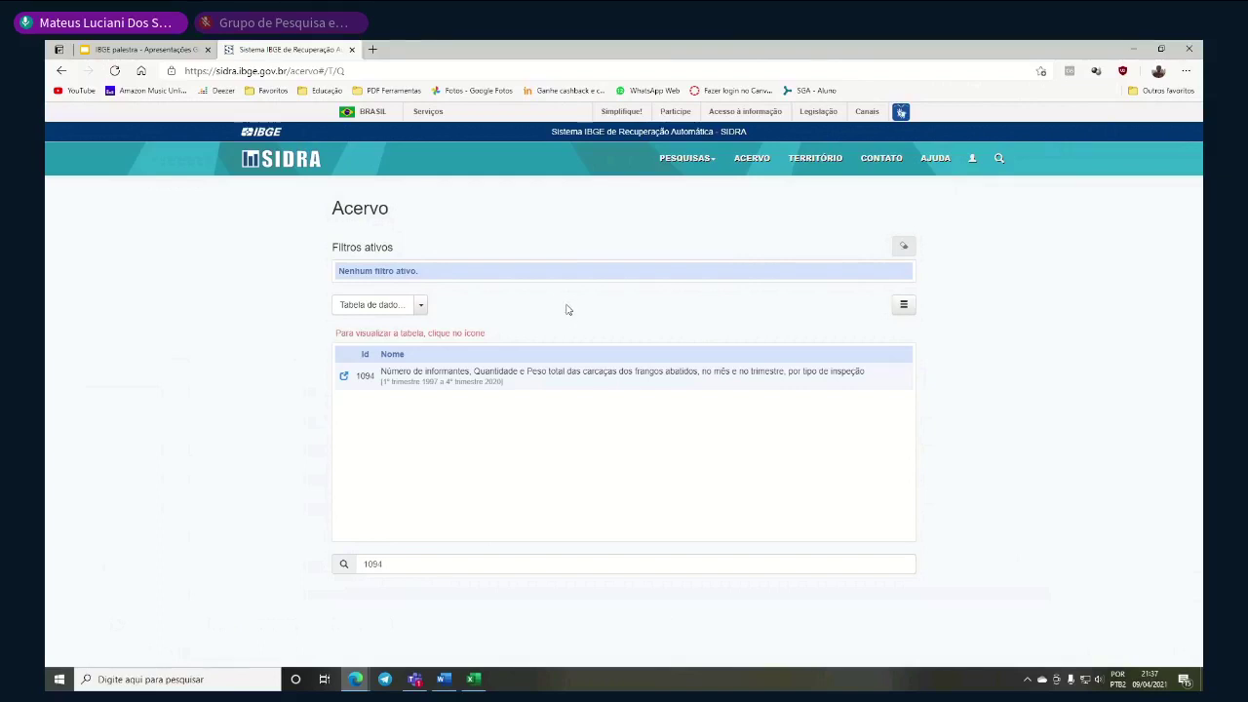
drag(643, 319, 538, 384)
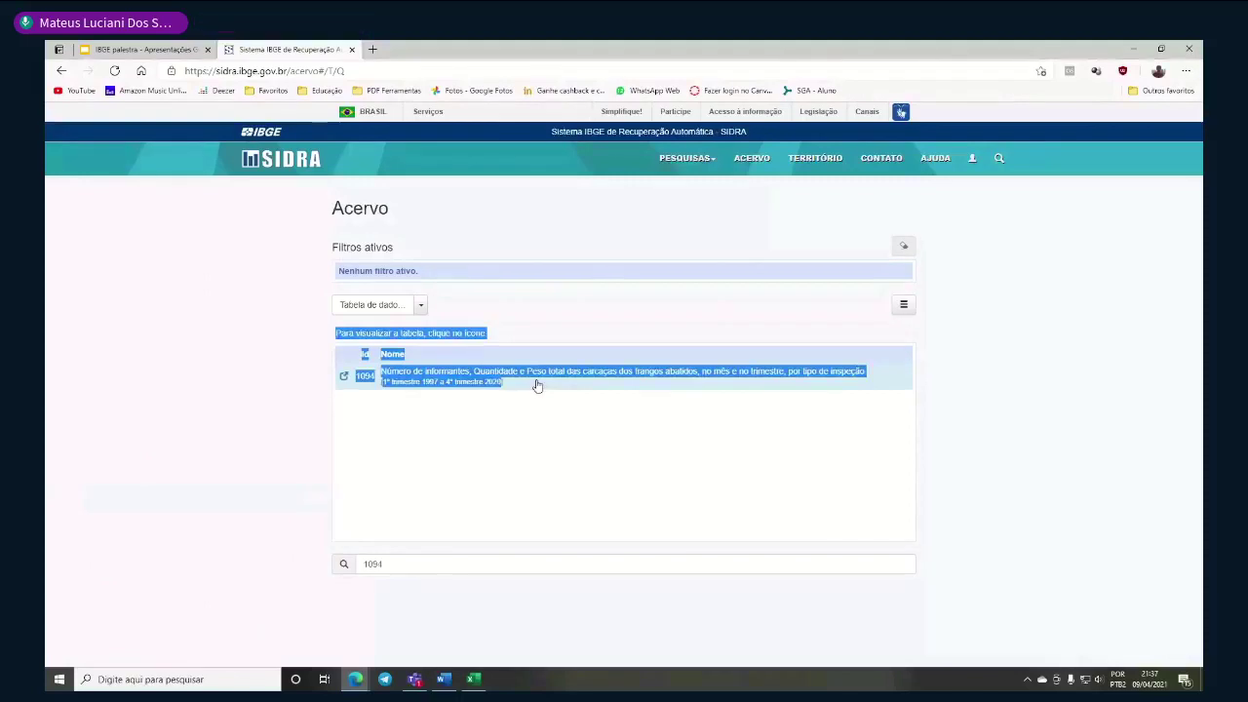
click(552, 390)
drag(504, 312, 505, 337)
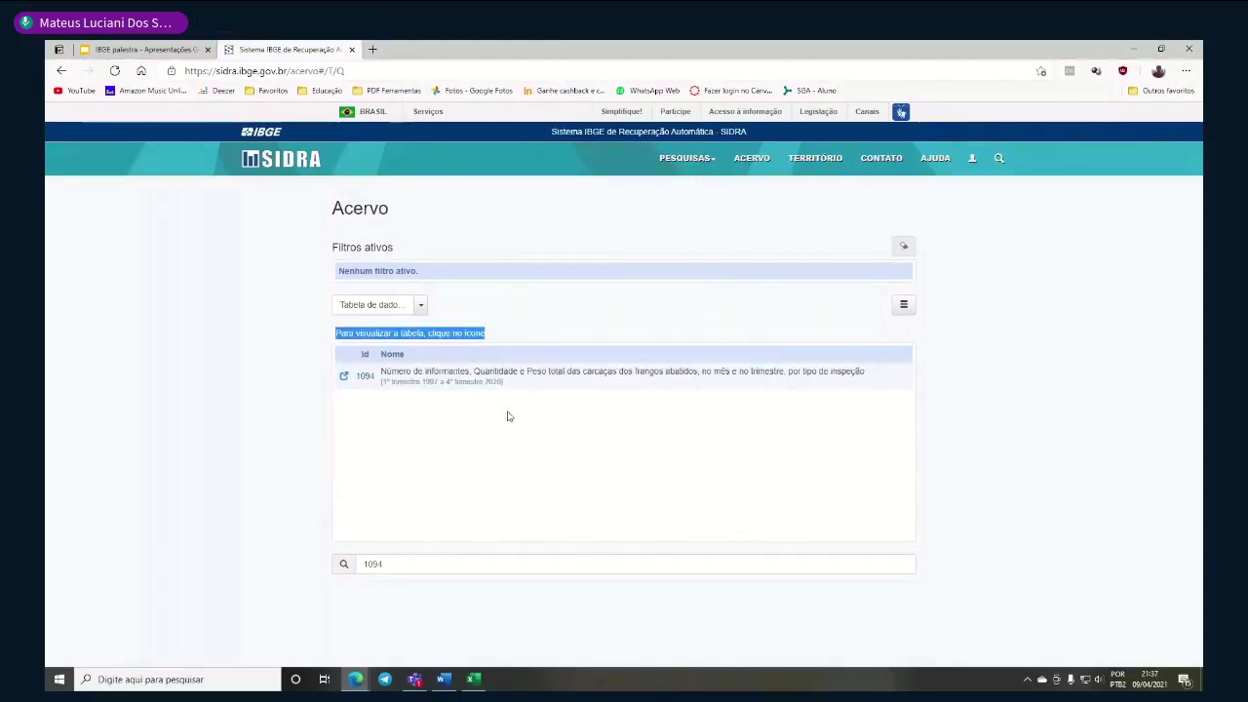
click(557, 429)
drag(608, 310, 666, 399)
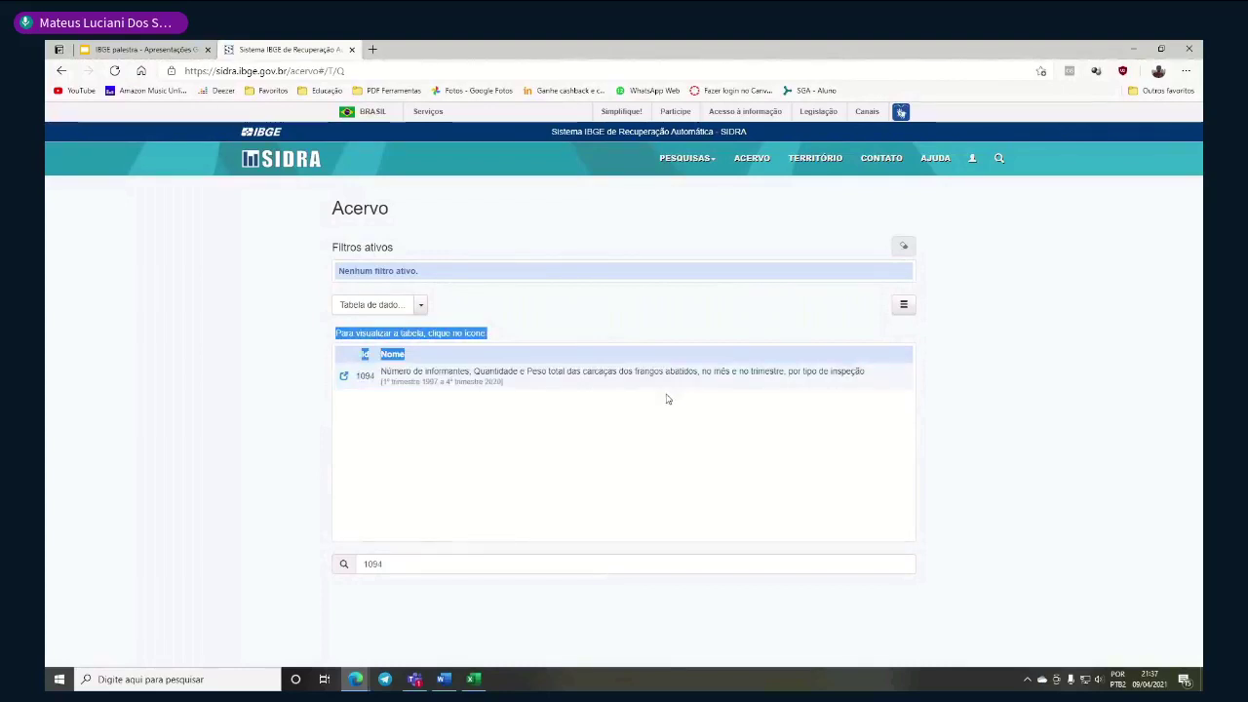
click(451, 408)
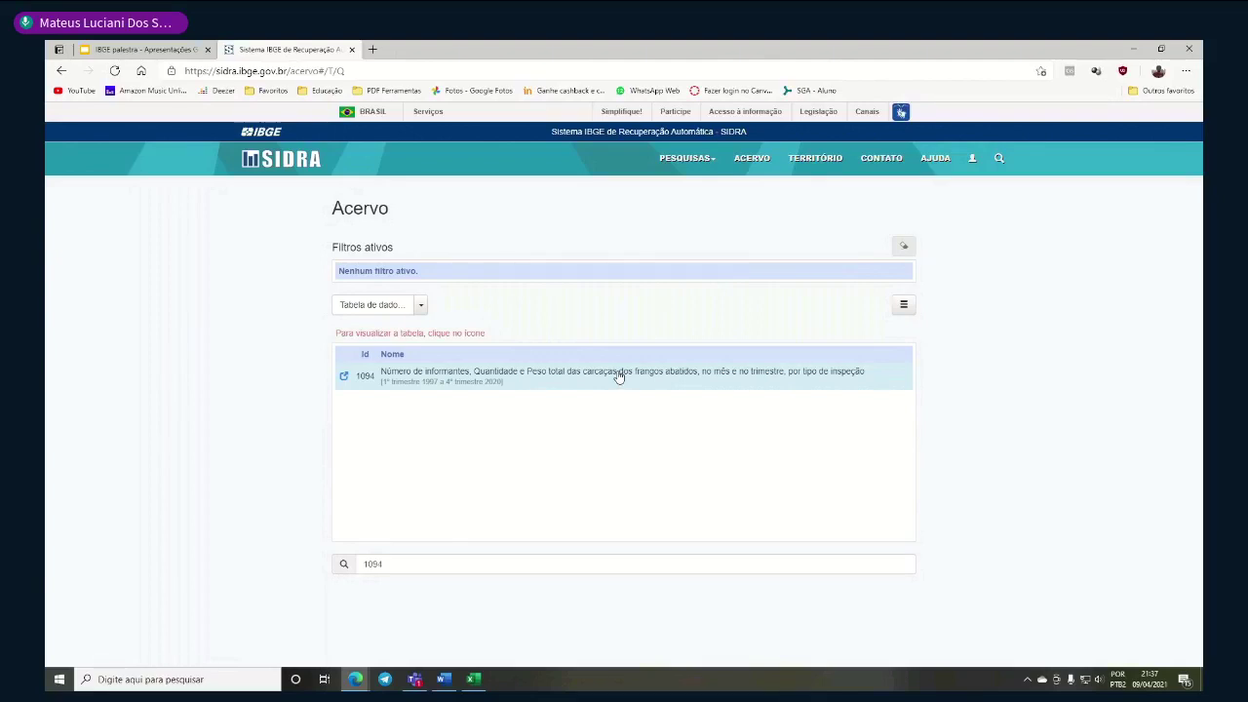
Select table 1094 on slaughtered chickens, open it in its own browser tab and place that tab beside the presentation
click(618, 377)
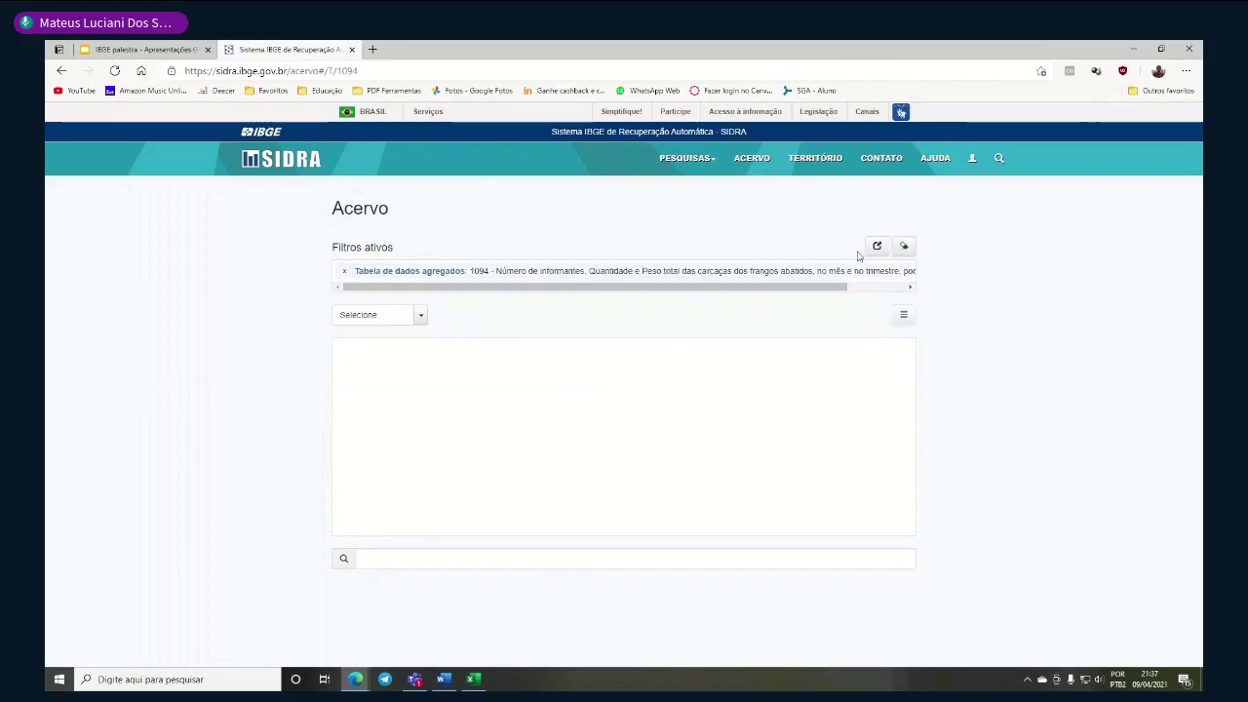
click(873, 250)
click(293, 49)
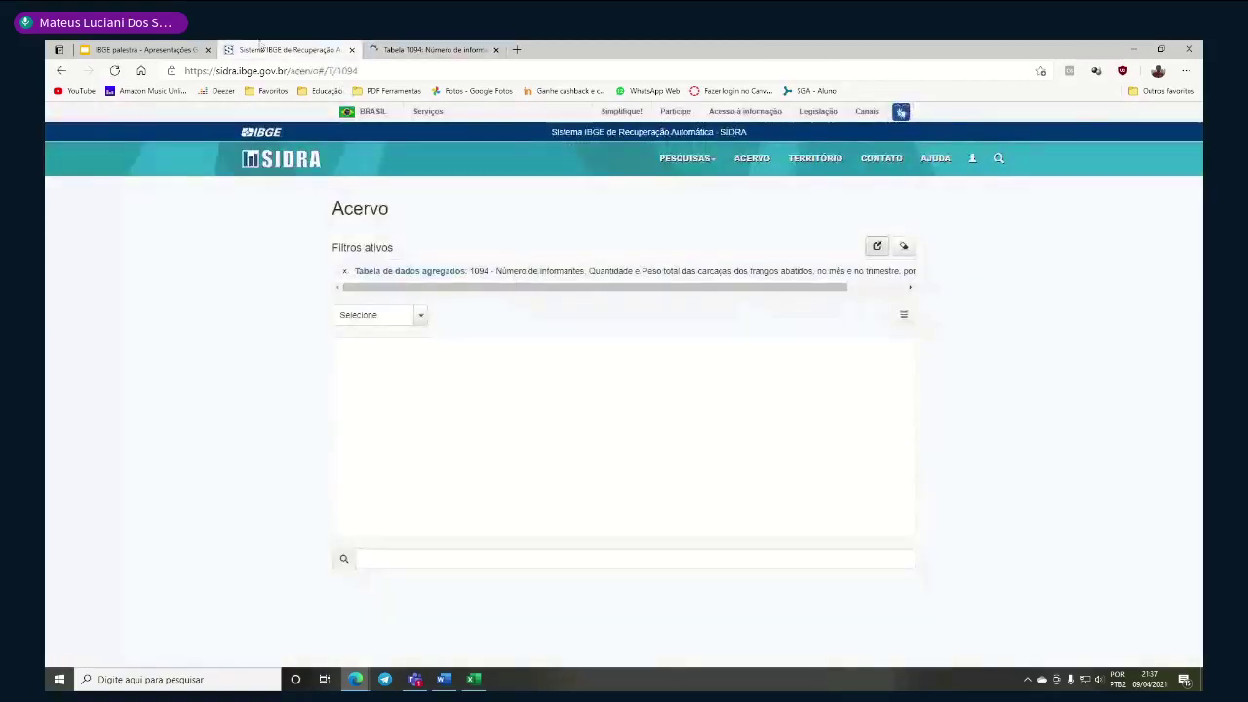
click(430, 48)
drag(429, 48, 271, 46)
Recheck the Exercício 2 question on the slide, and return to table 1094 to highlight its title
click(195, 49)
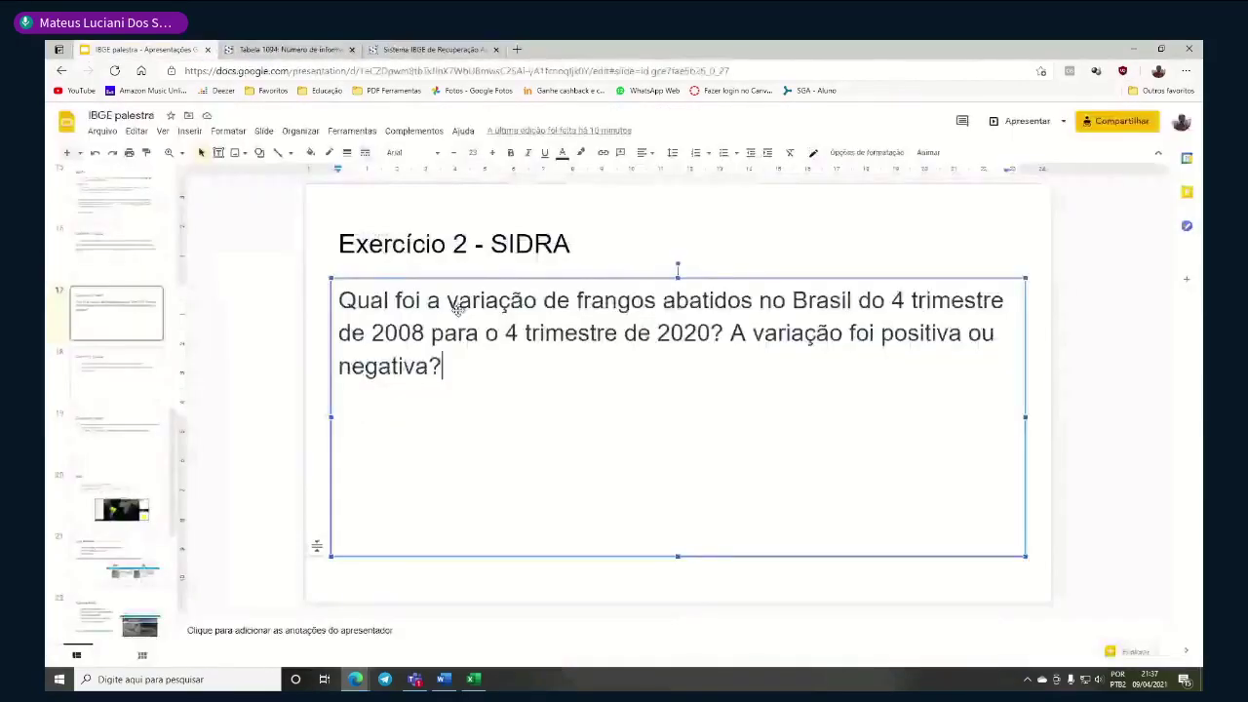
click(230, 48)
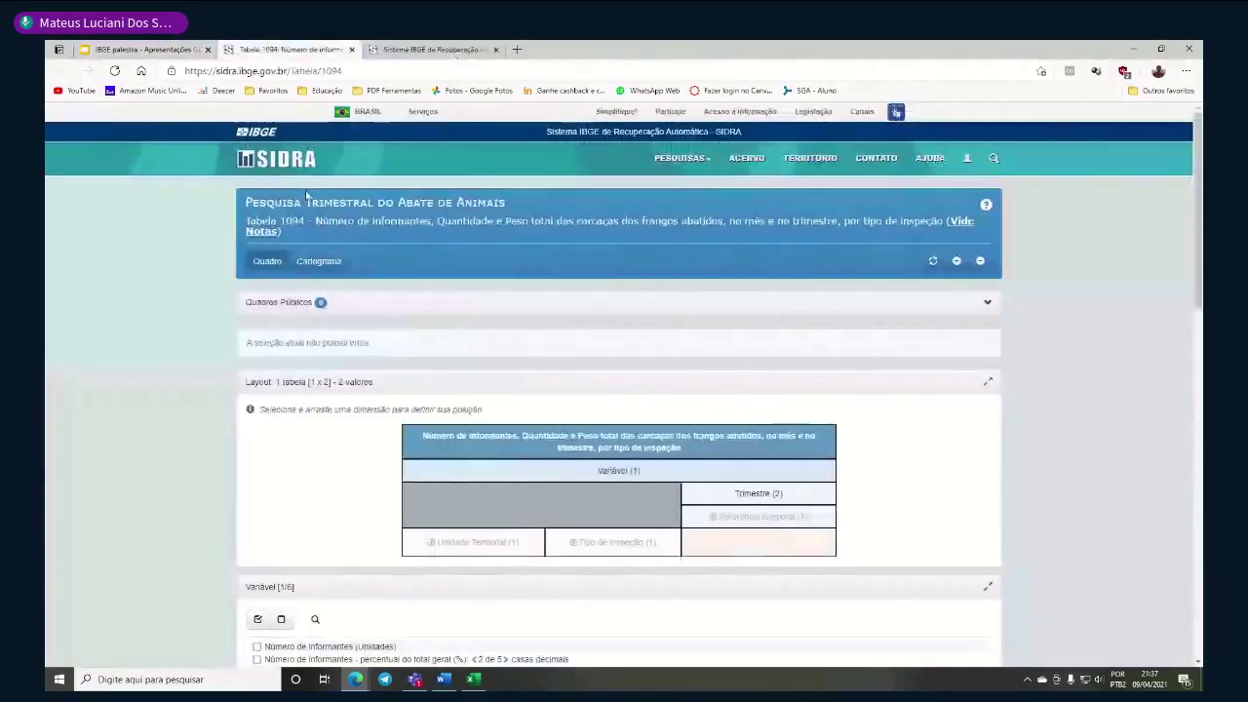
drag(299, 226, 367, 231)
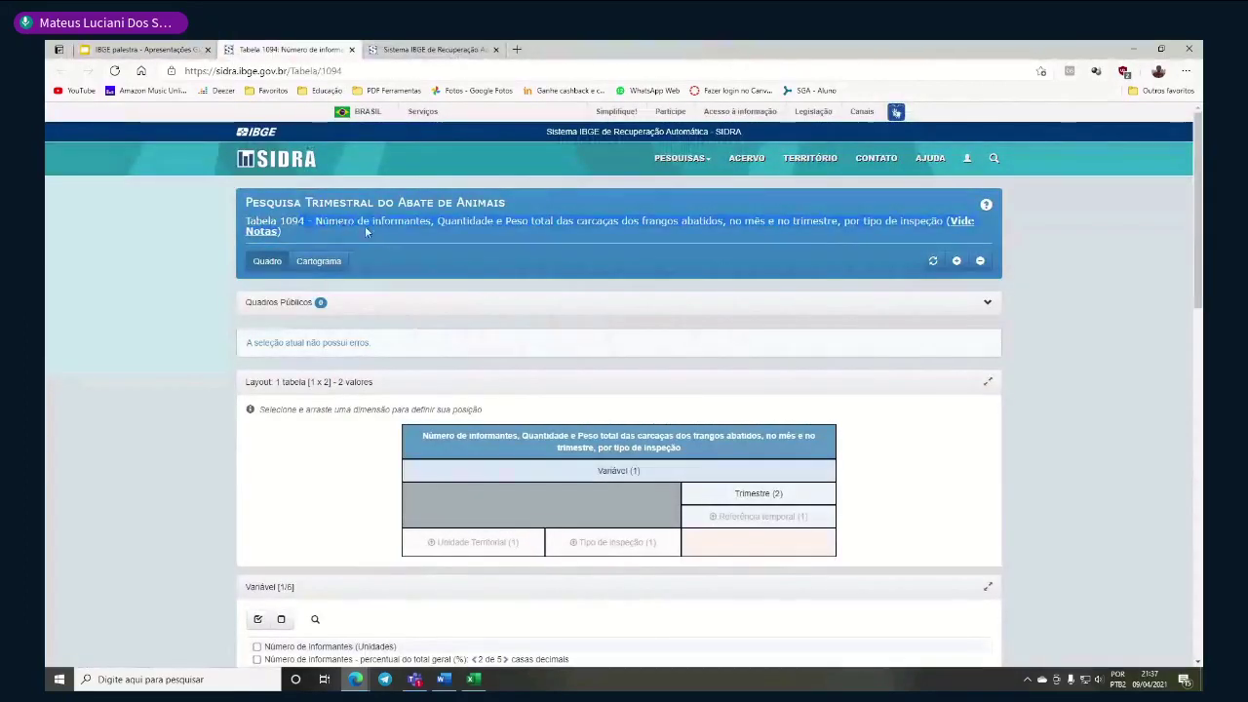
drag(453, 231, 907, 238)
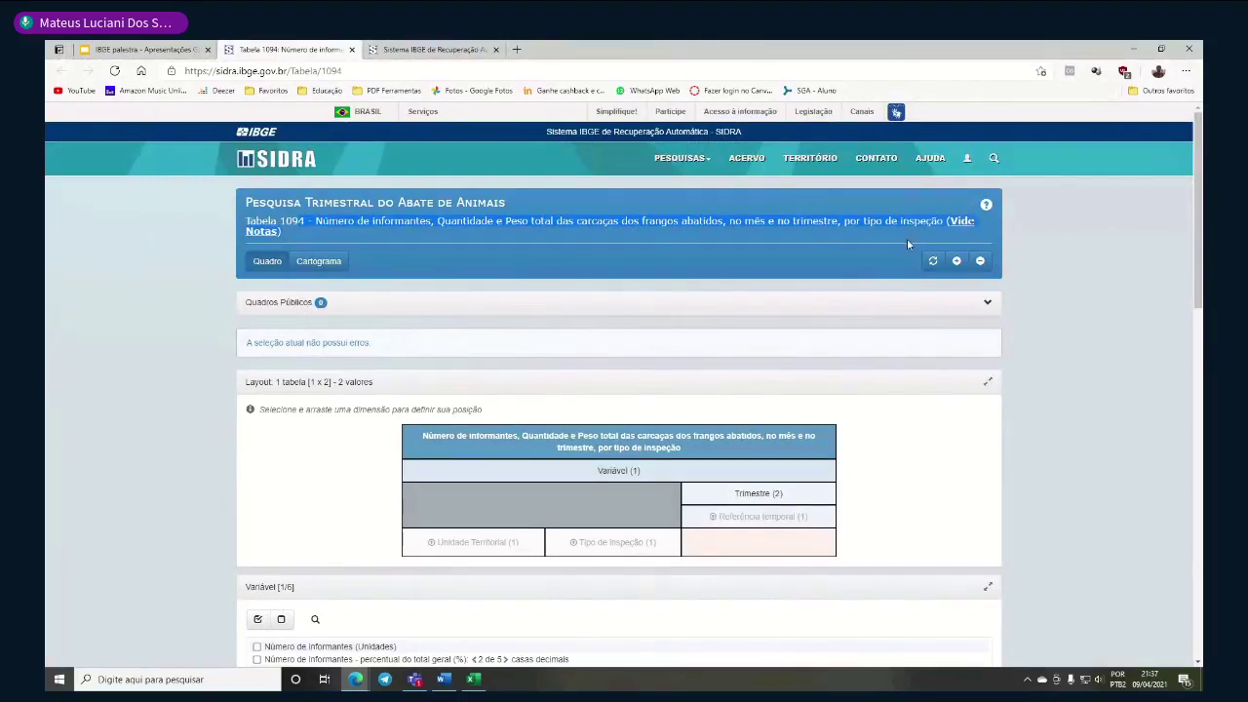
Clear the title highlight and review table 1094's settings for variable, temporal reference, inspection type and quarter
click(907, 238)
scroll(741, 297, down, 5)
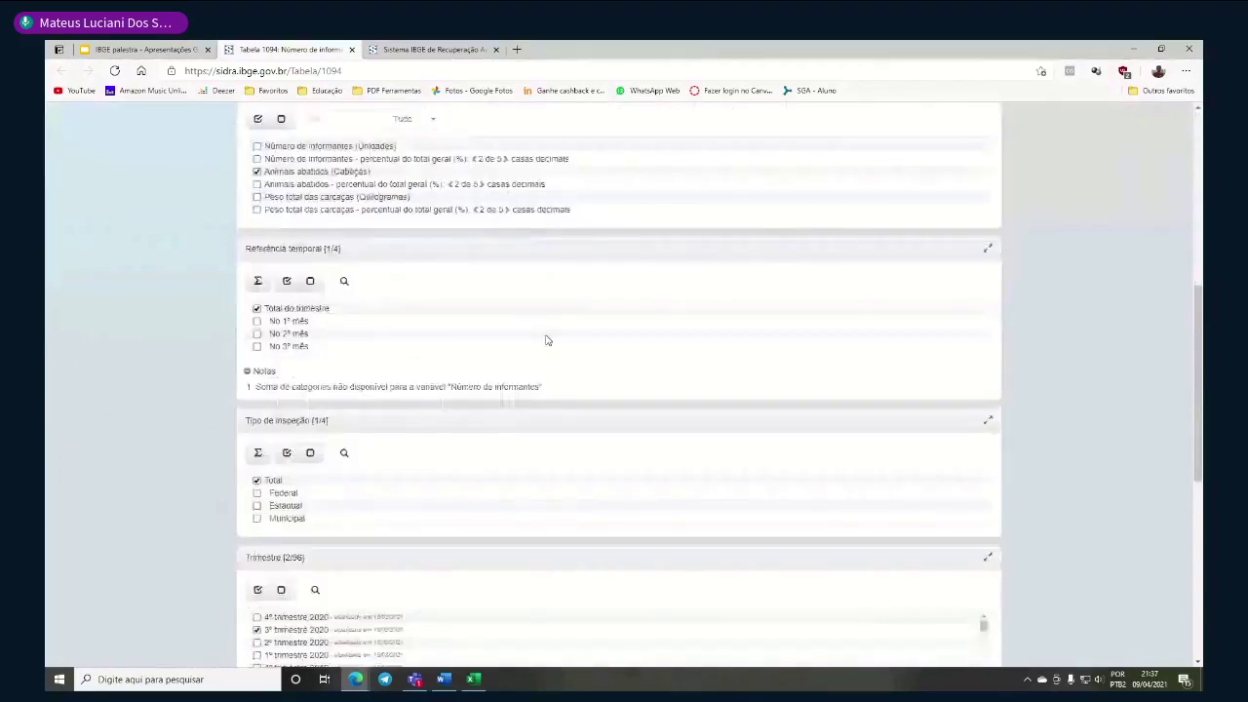
scroll(287, 370, up, 2)
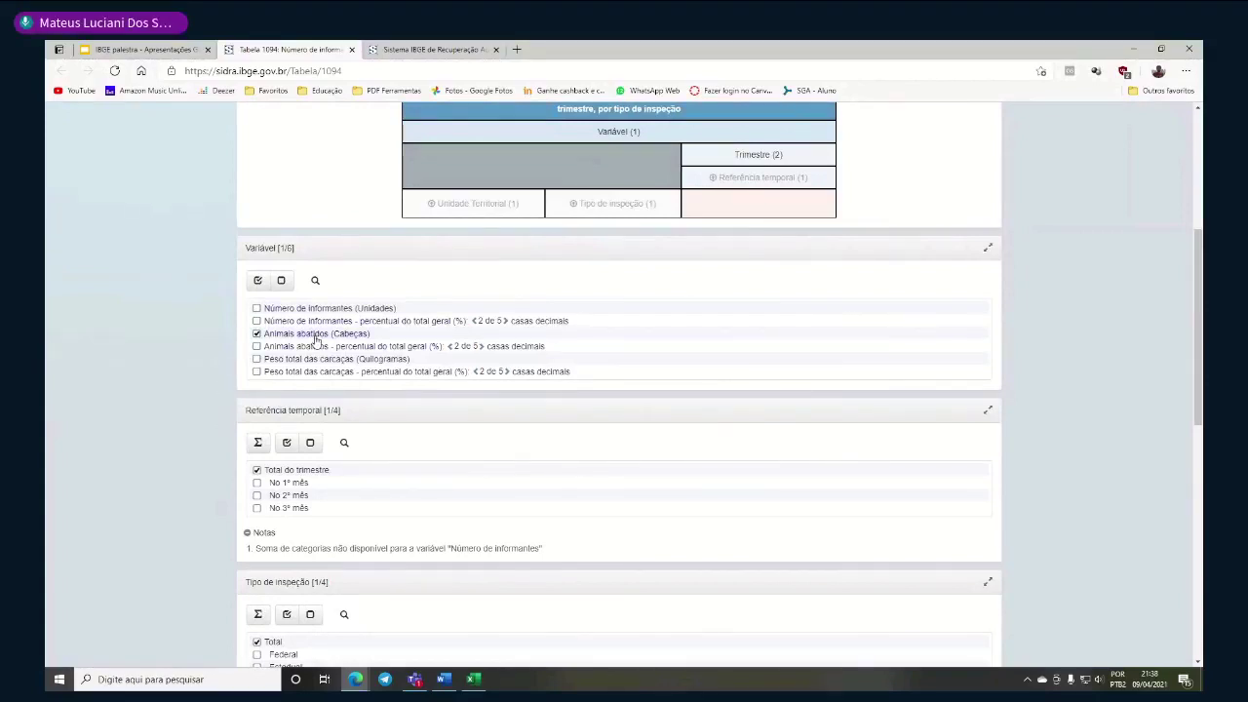
scroll(172, 410, down, 2)
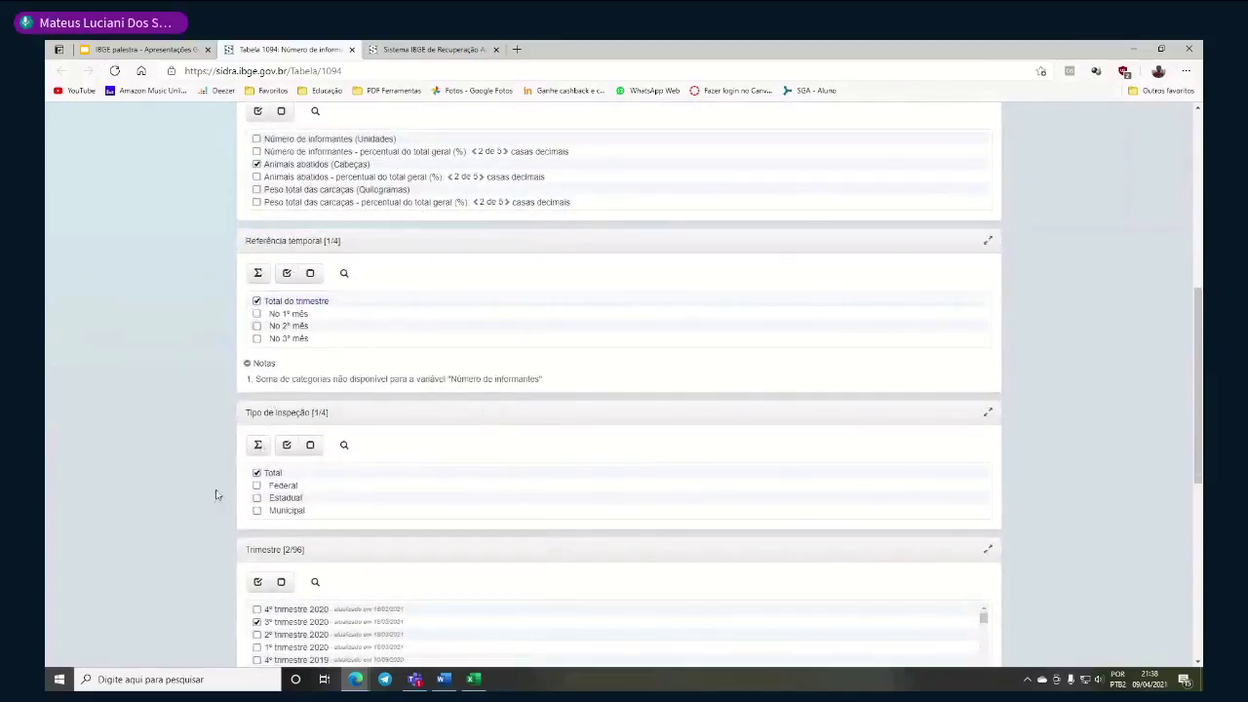
scroll(216, 478, down, 1)
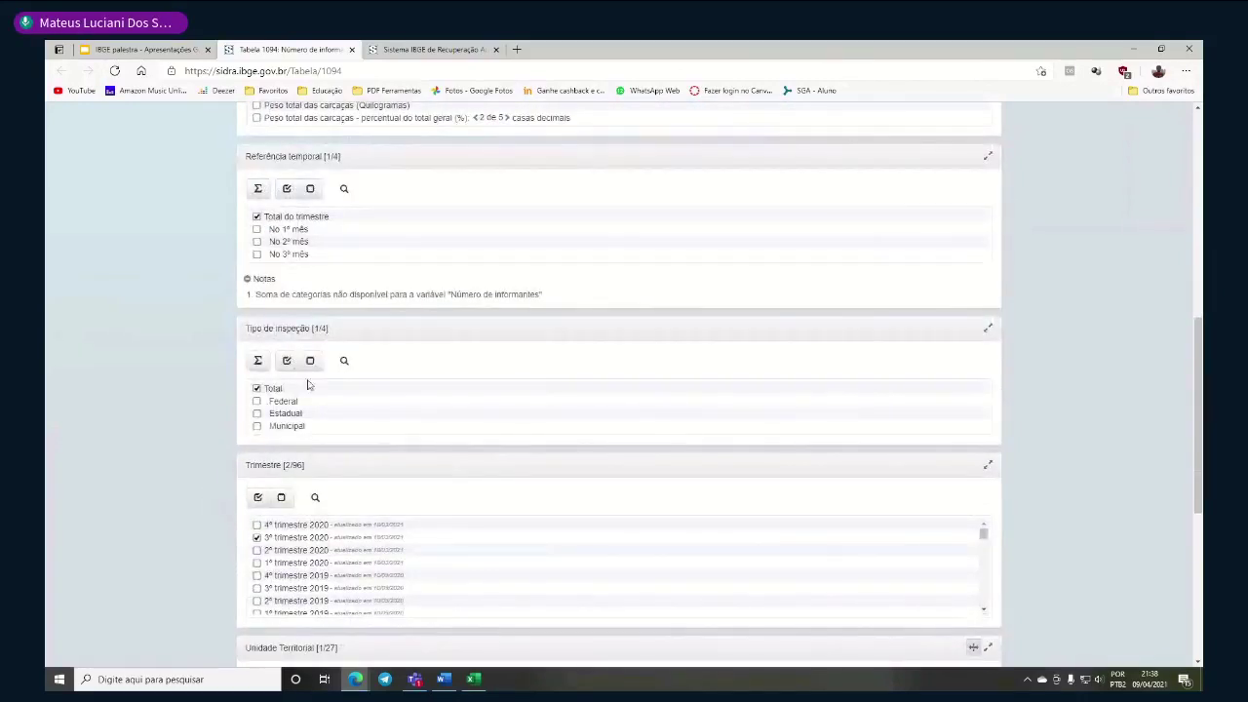
mouse_move(328, 366)
scroll(463, 568, up, 1)
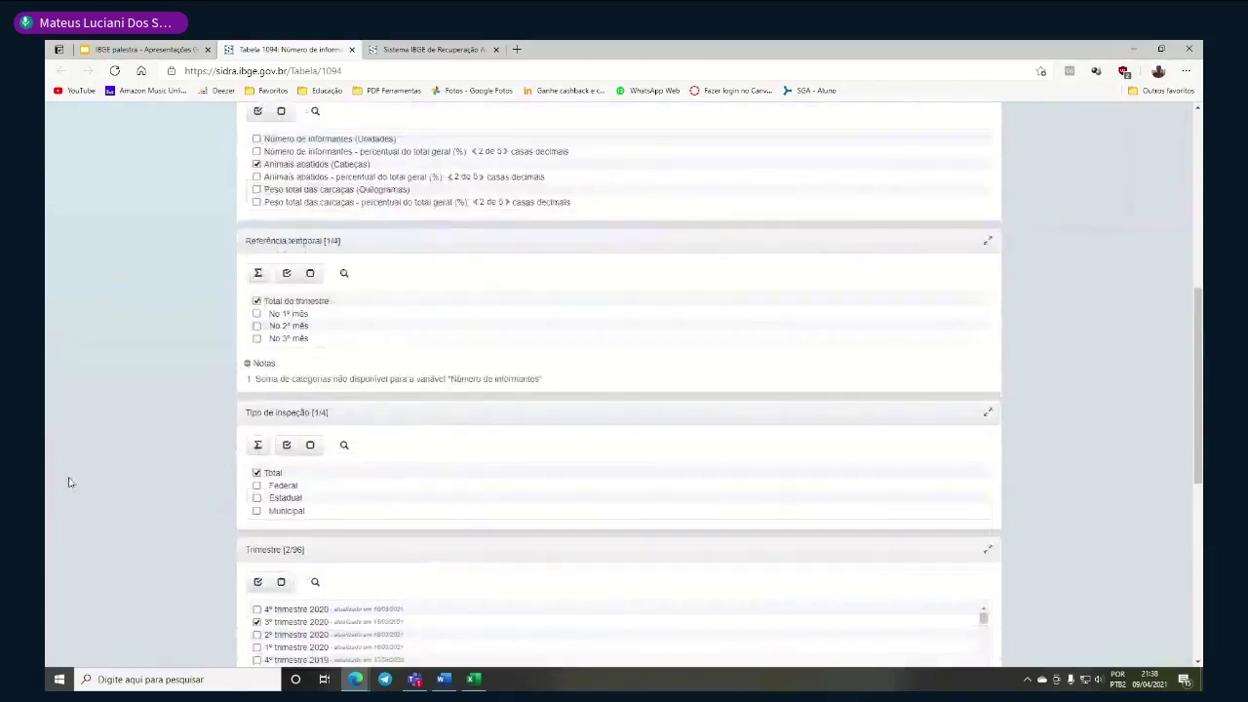
Replace 3º trimestre 2020 with 4º trimestre 2020 in the quarter selection and add 4º trimestre 2008
scroll(117, 488, down, 2)
click(257, 455)
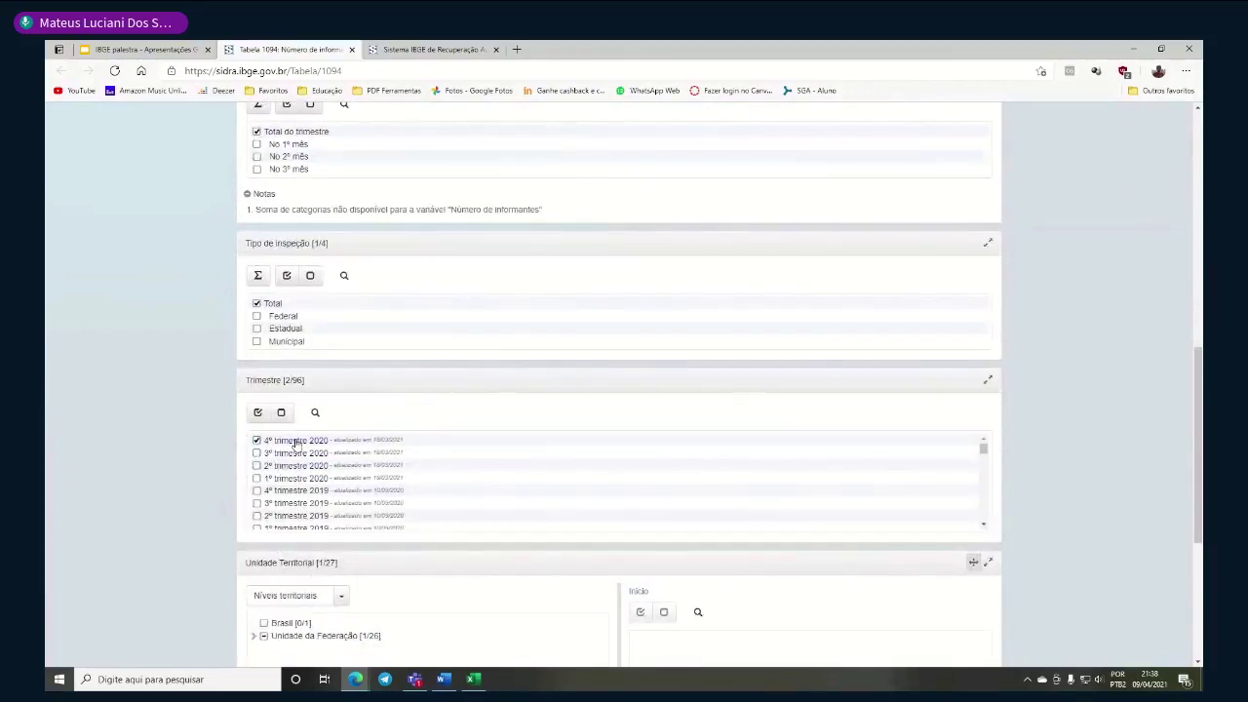
scroll(302, 449, down, 3)
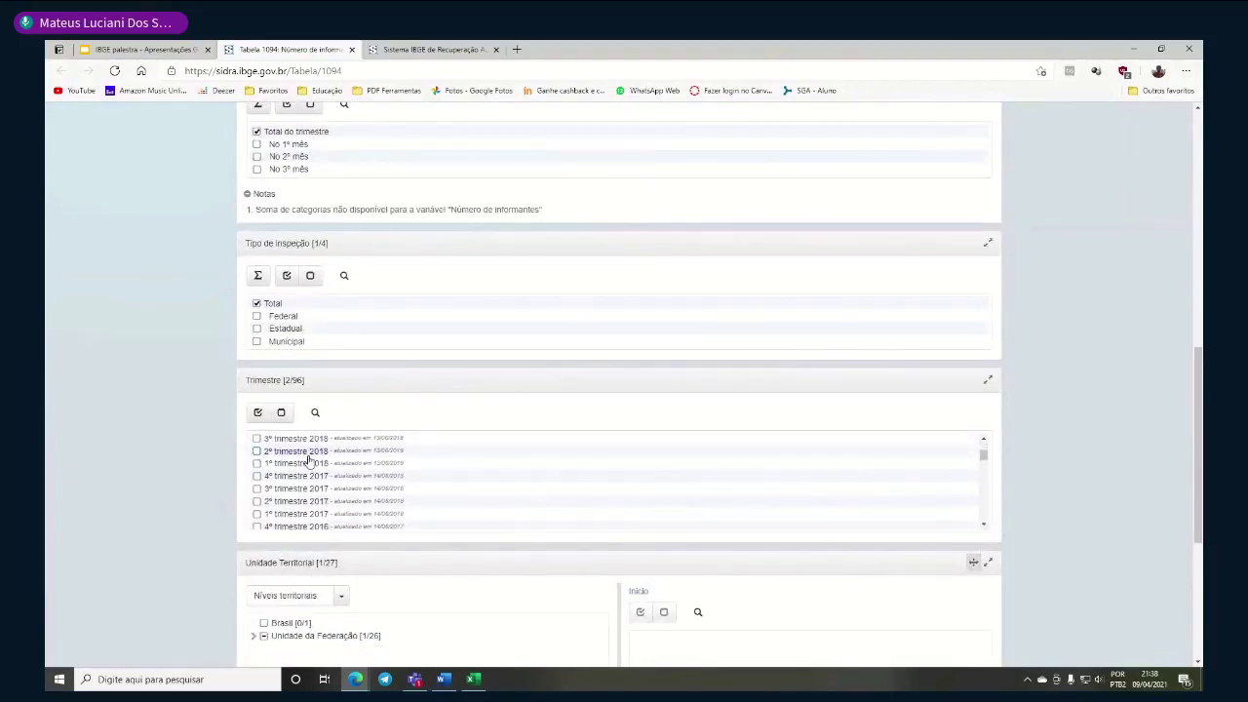
scroll(313, 488, down, 6)
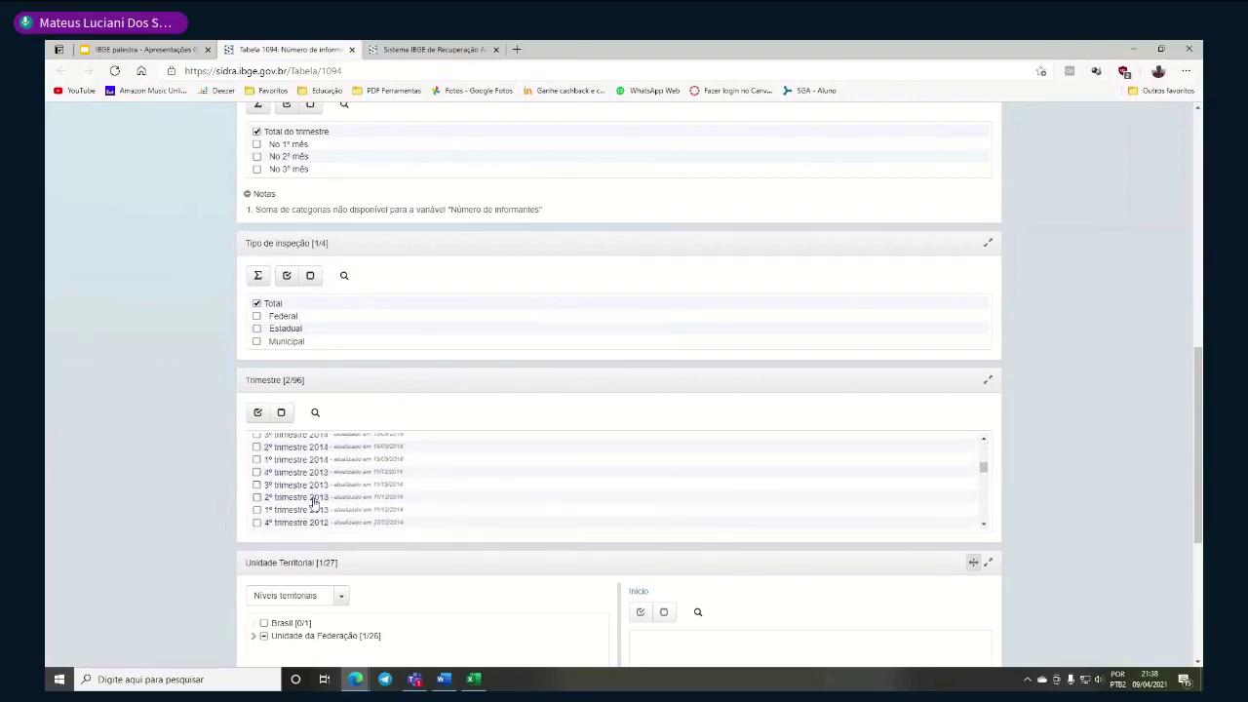
scroll(314, 502, down, 6)
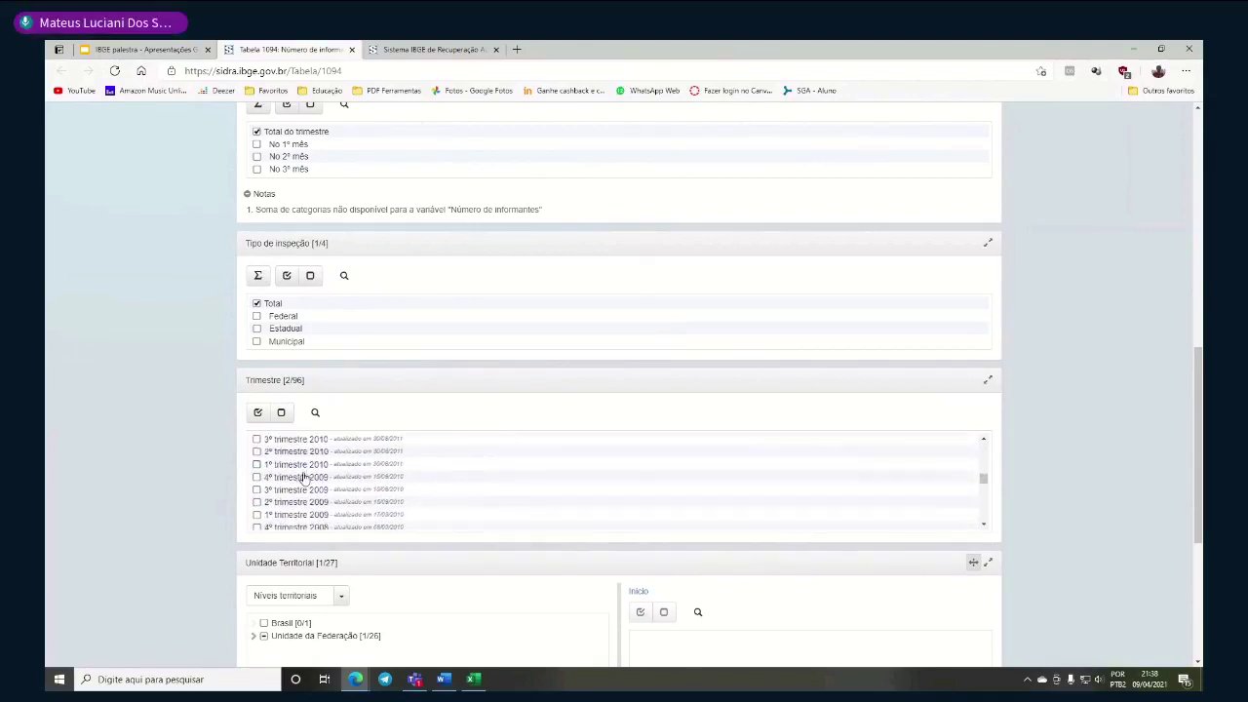
scroll(304, 488, down, 2)
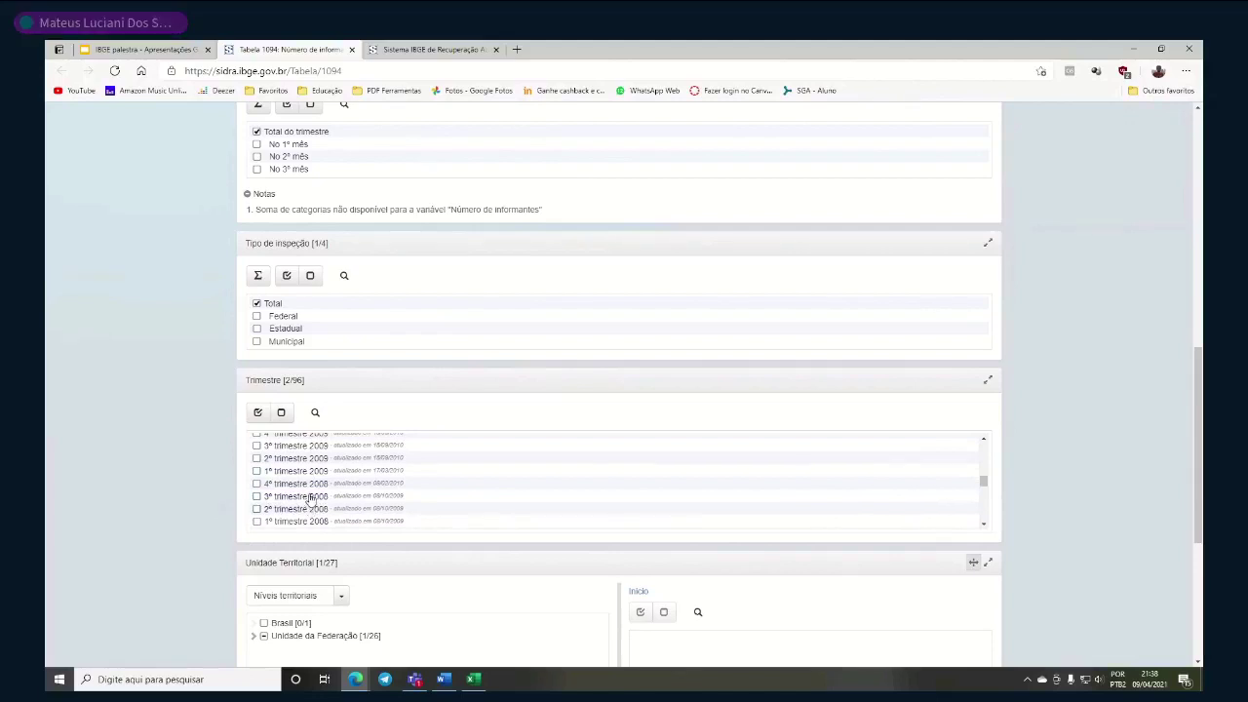
click(308, 484)
Switch the territorial unit from Unidade da Federação to Brasil and display the resulting table
scroll(226, 490, down, 2)
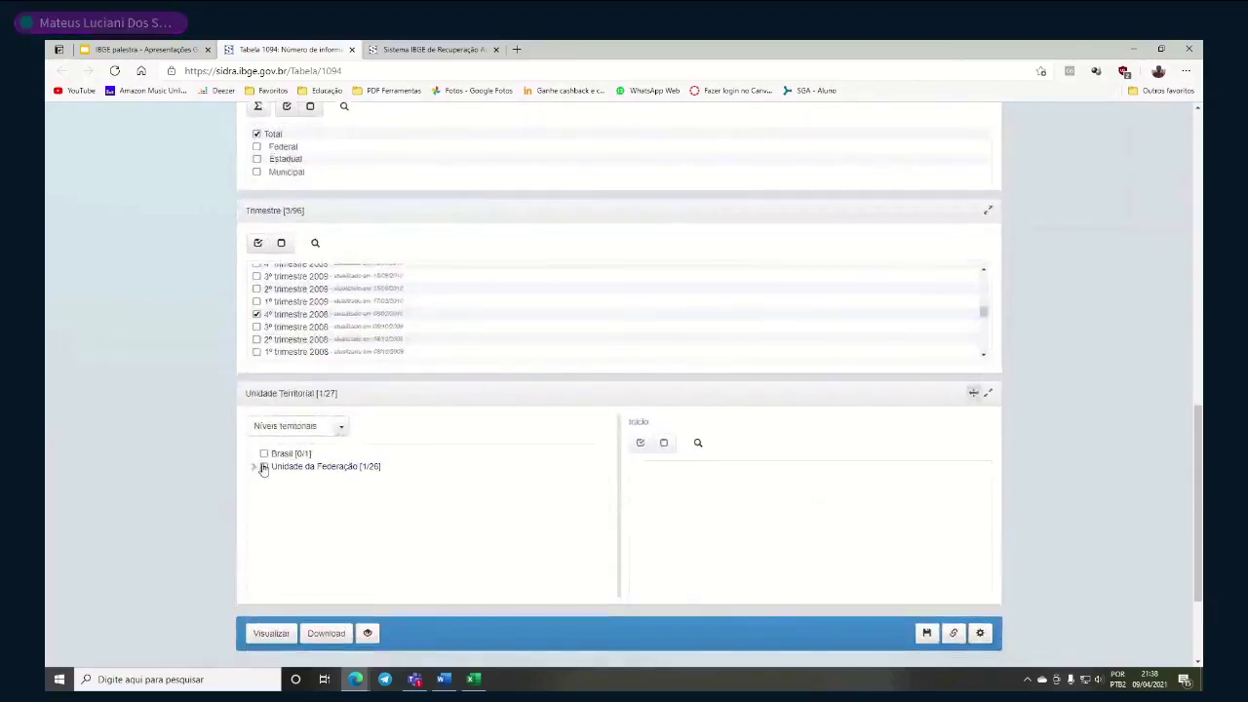
click(263, 466)
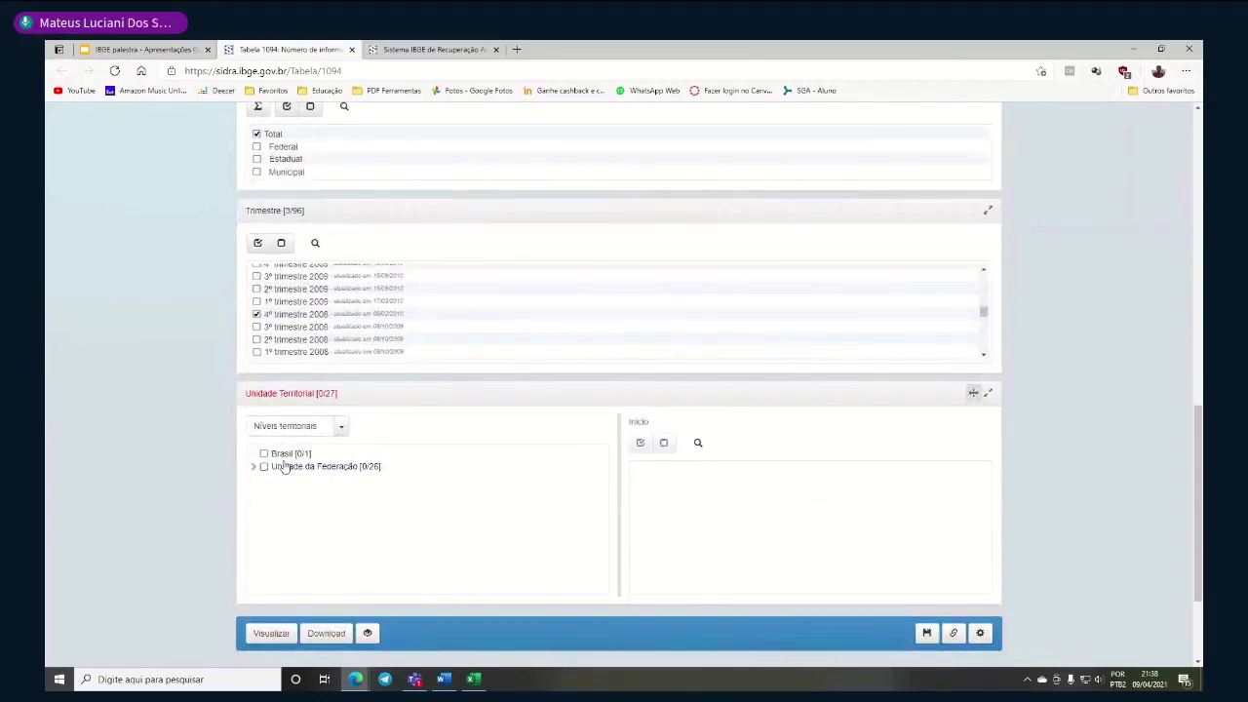
click(263, 453)
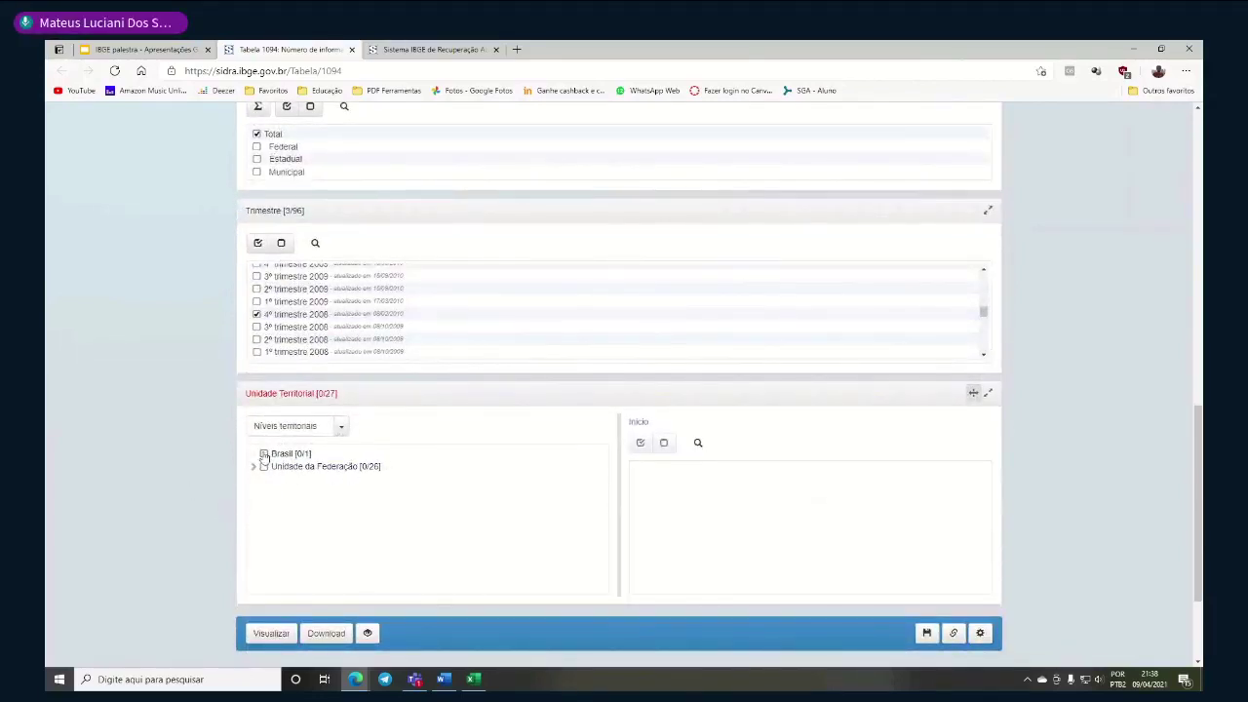
click(271, 634)
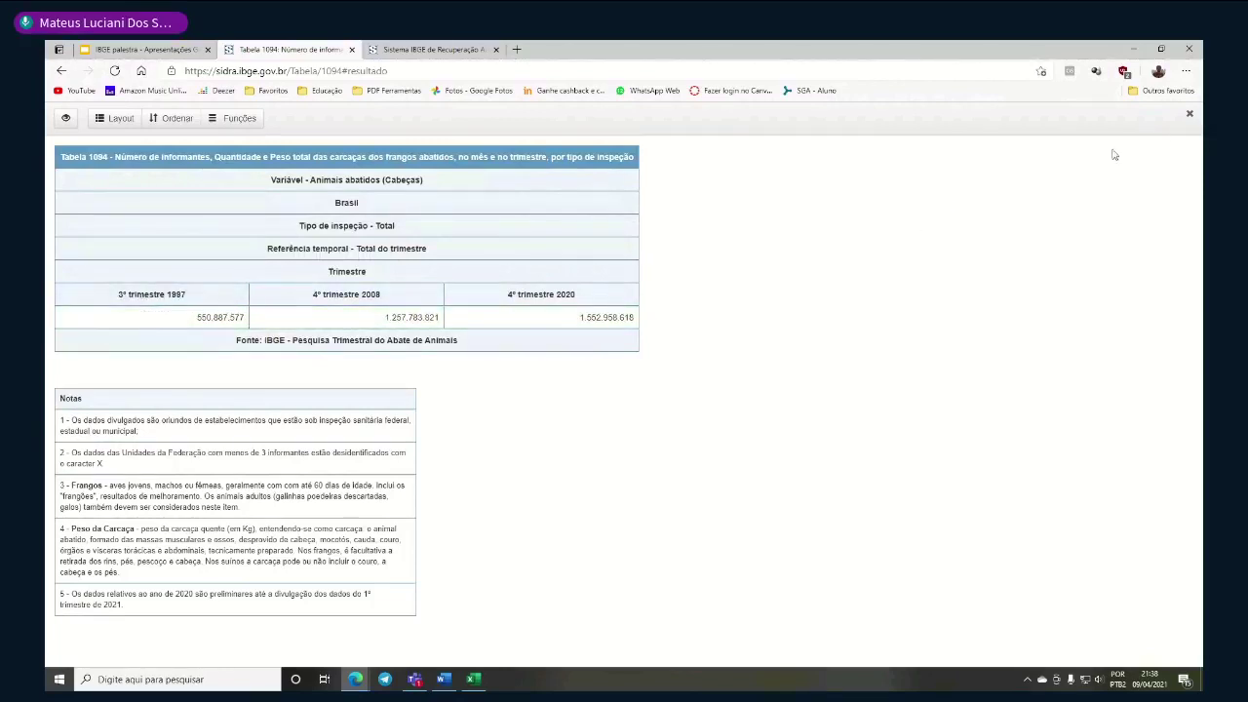
Close the result, deselect 3º trimestre 1997 from the quarters and display the table again
click(1189, 115)
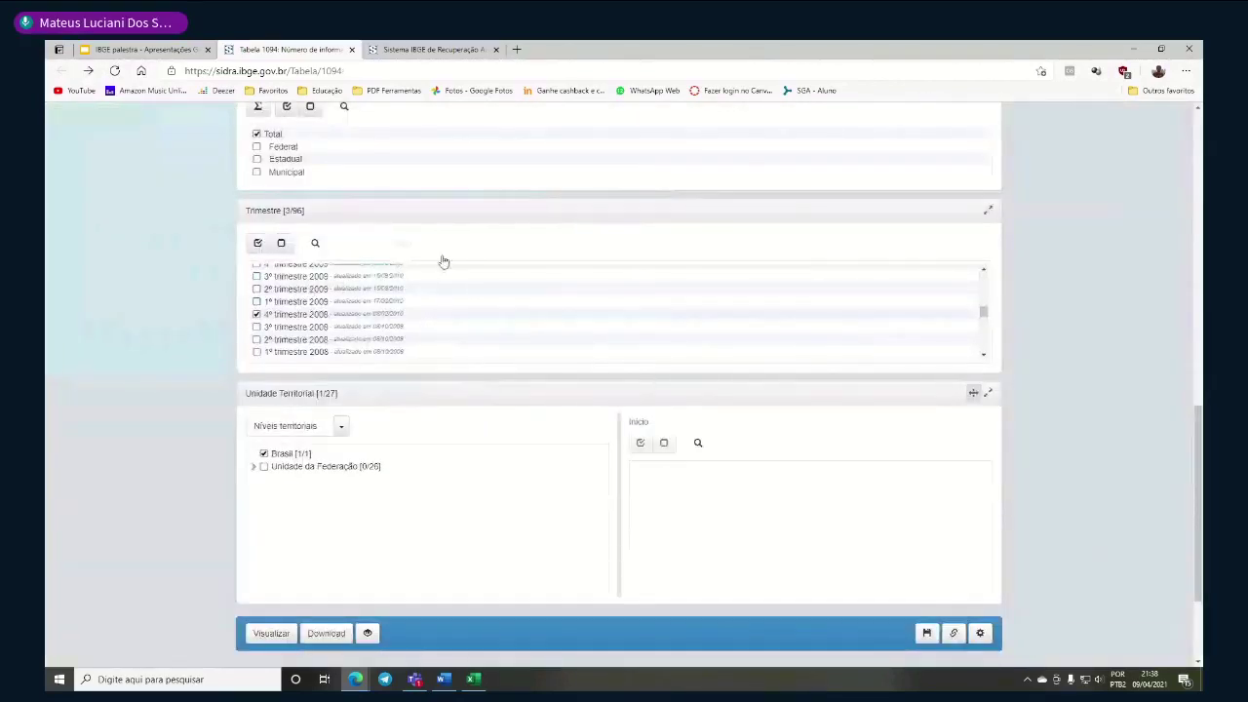
drag(985, 310, 998, 346)
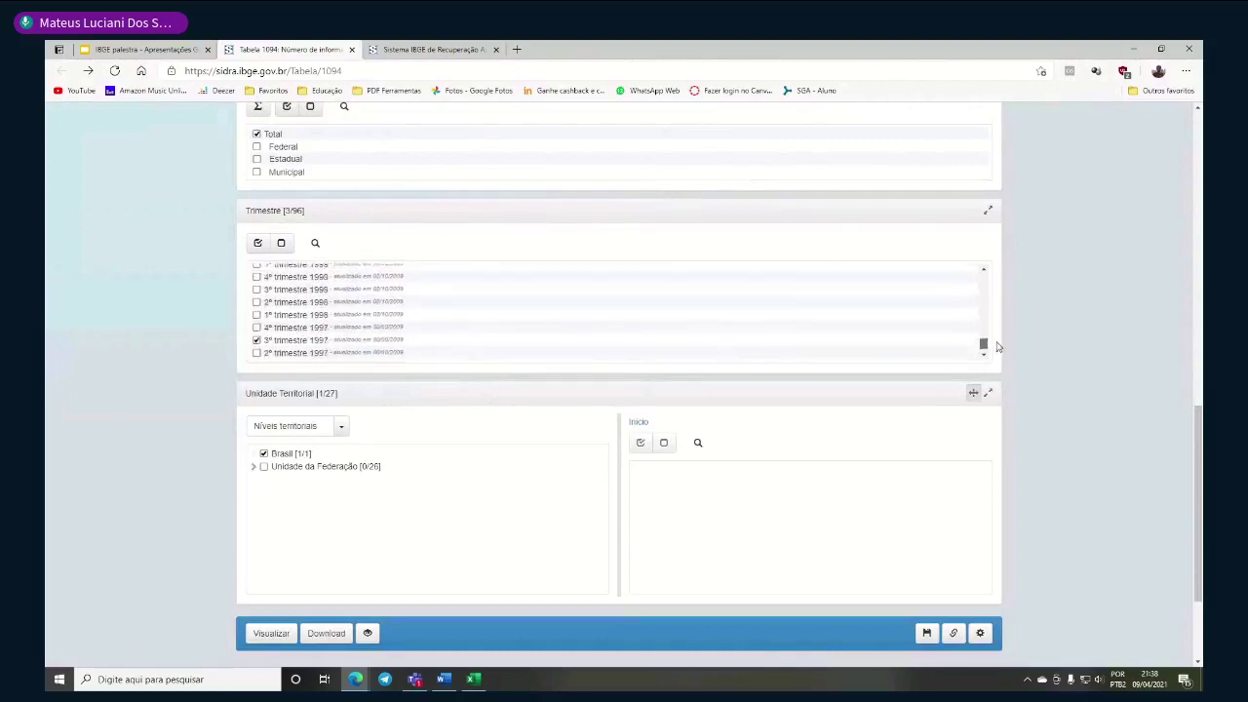
click(257, 329)
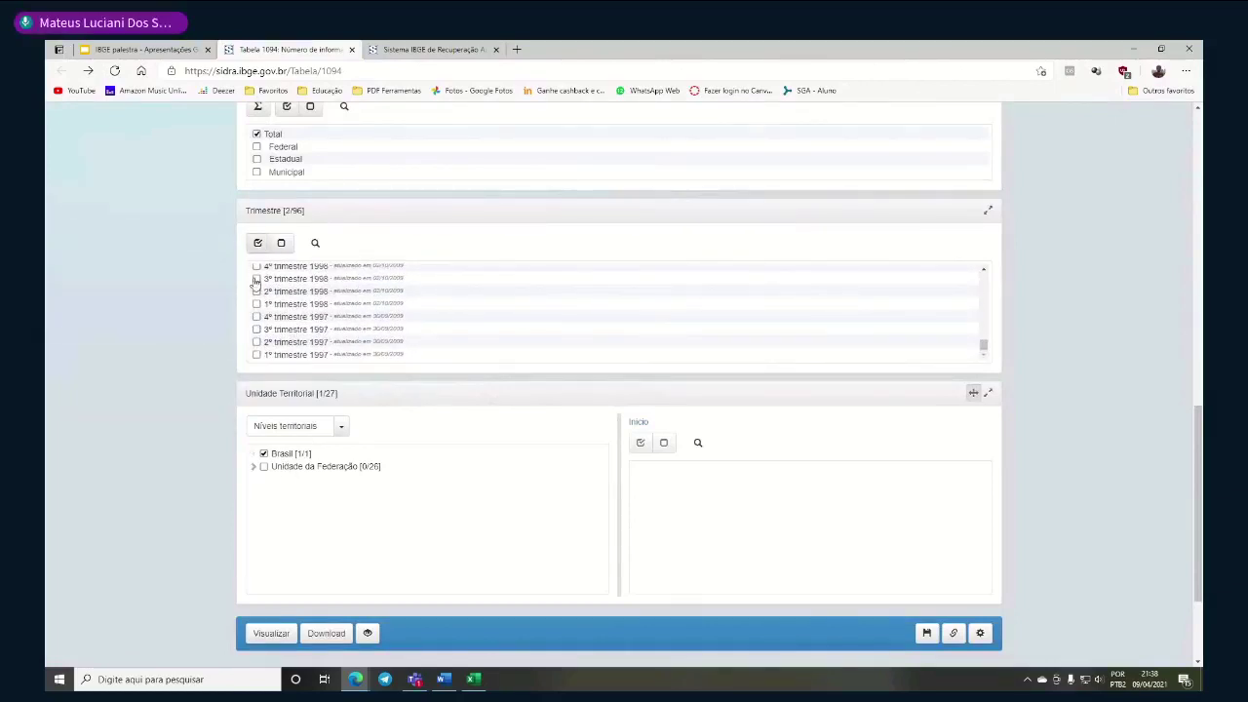
click(265, 634)
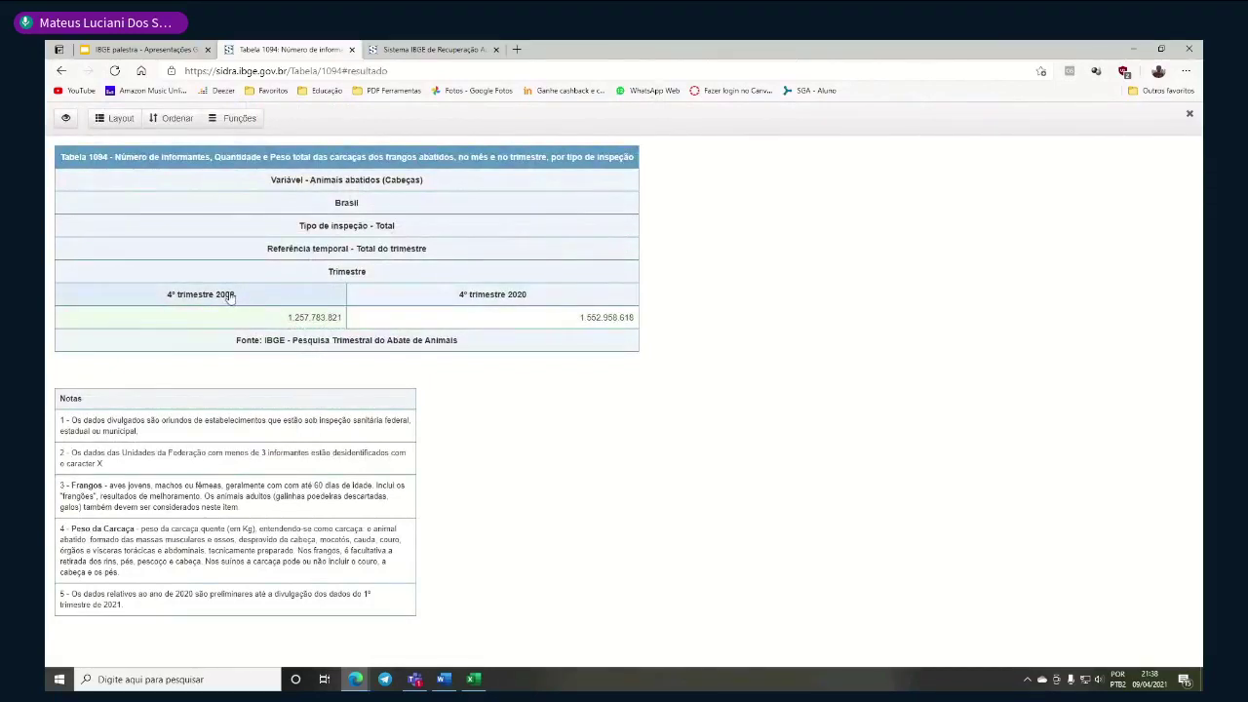
Highlight the slaughtered-animal figures for 4º trimestre 2008 and 2020, and compare them with the Exercício 2 question on the slide
click(294, 315)
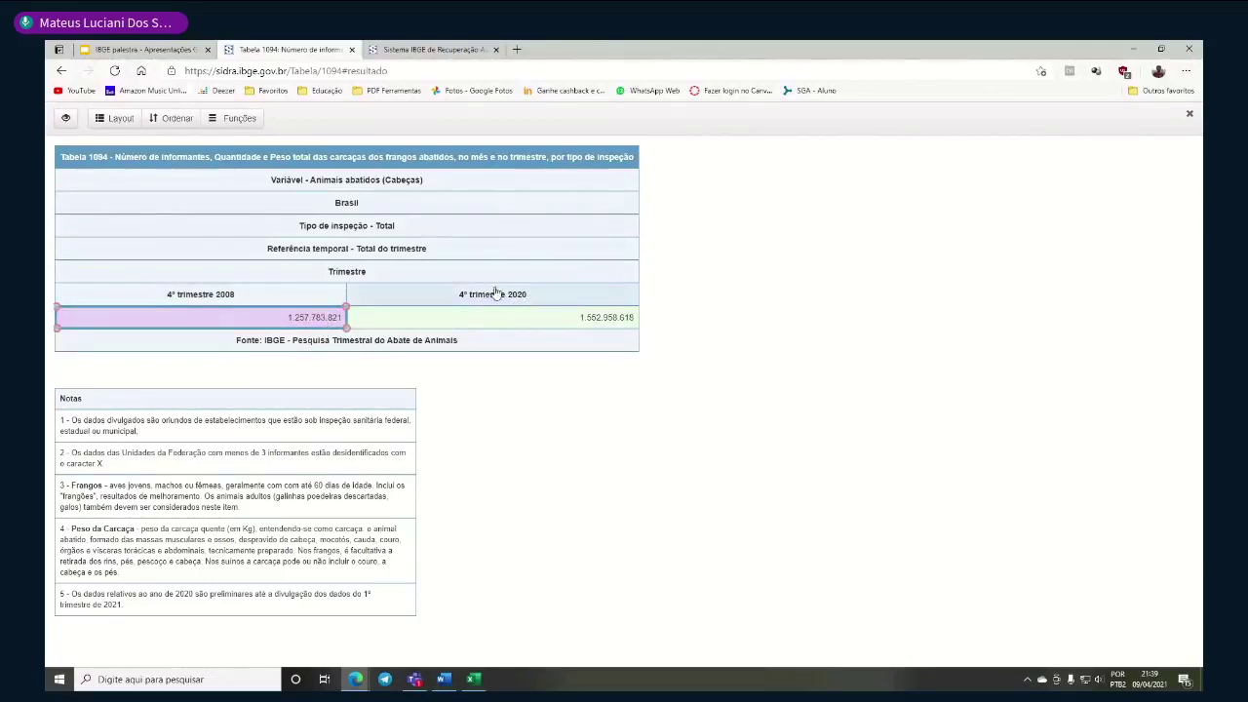
shift+click(585, 318)
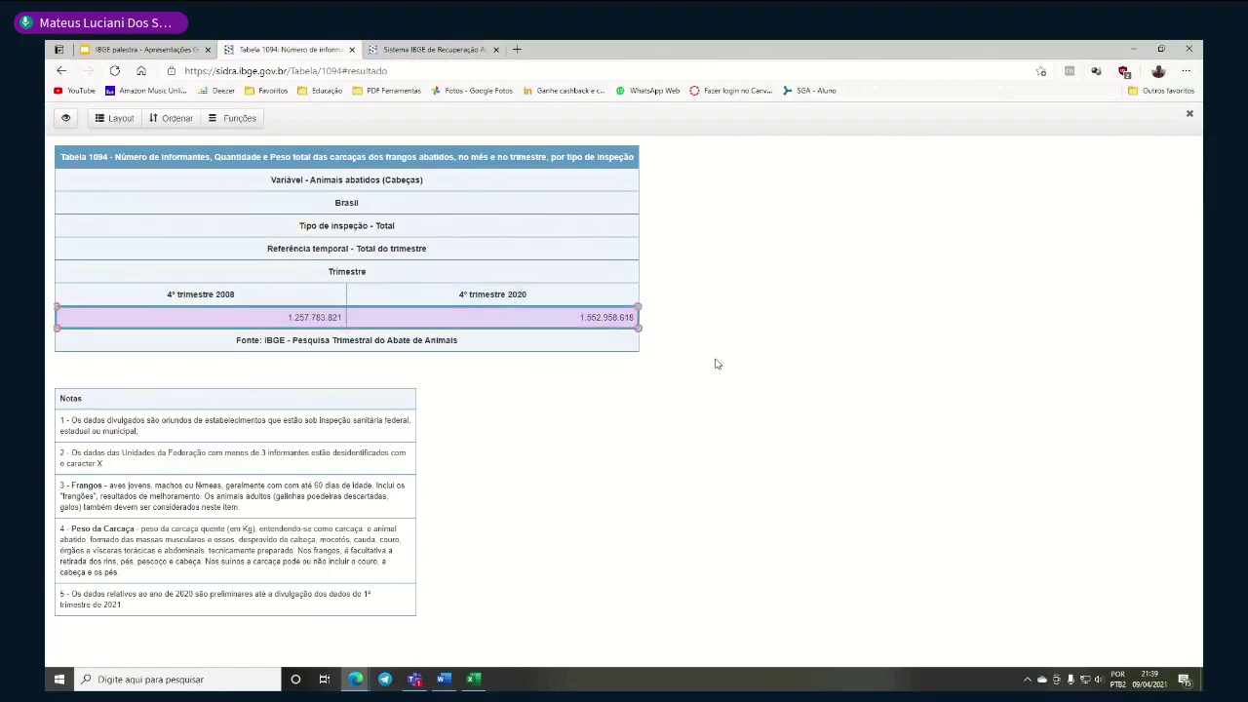
click(311, 317)
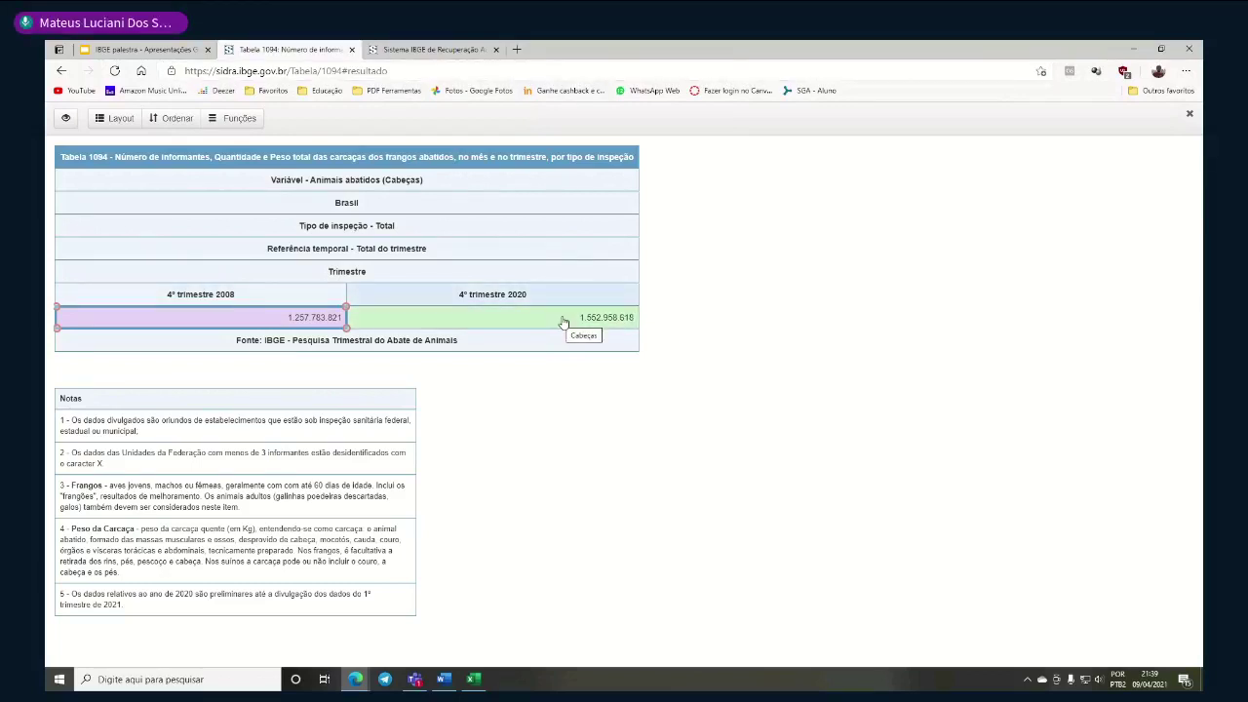
key(ctrl+shift+Tab)
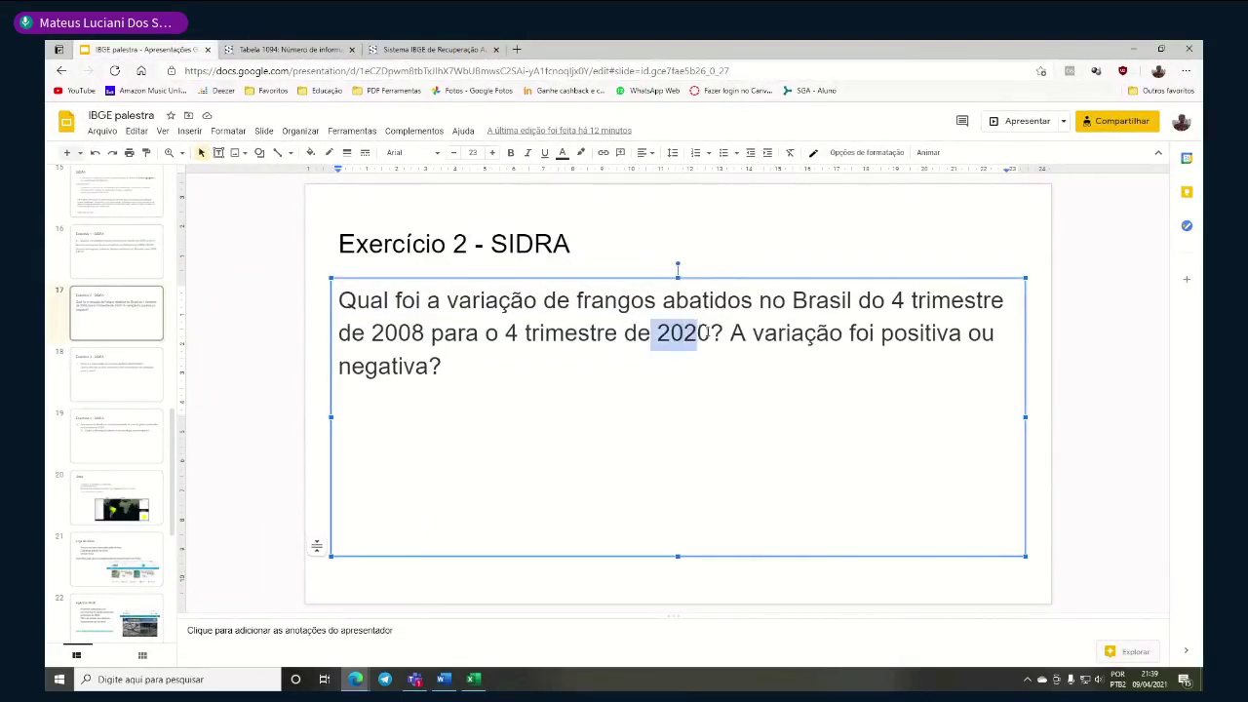
key(ctrl+Tab)
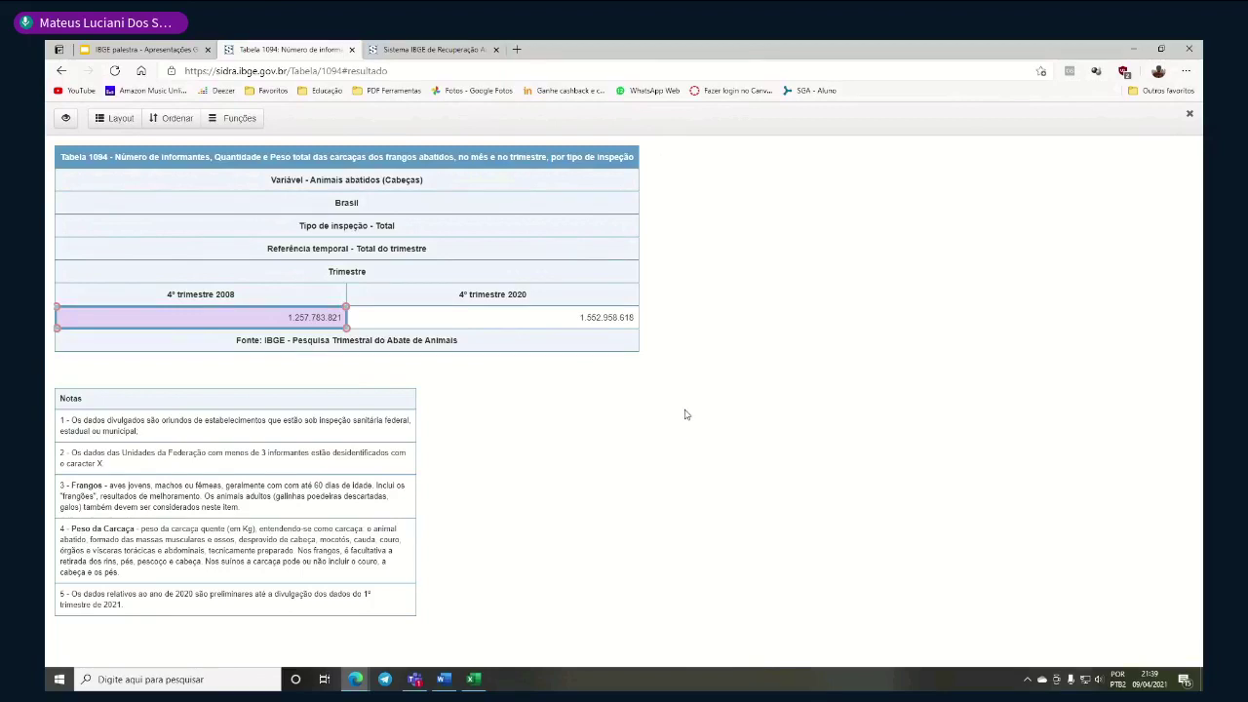
Open the Exercício 3 slide in the presentation and highlight the question about cor/raça in Bairro Alto/Curitiba
click(171, 48)
click(147, 359)
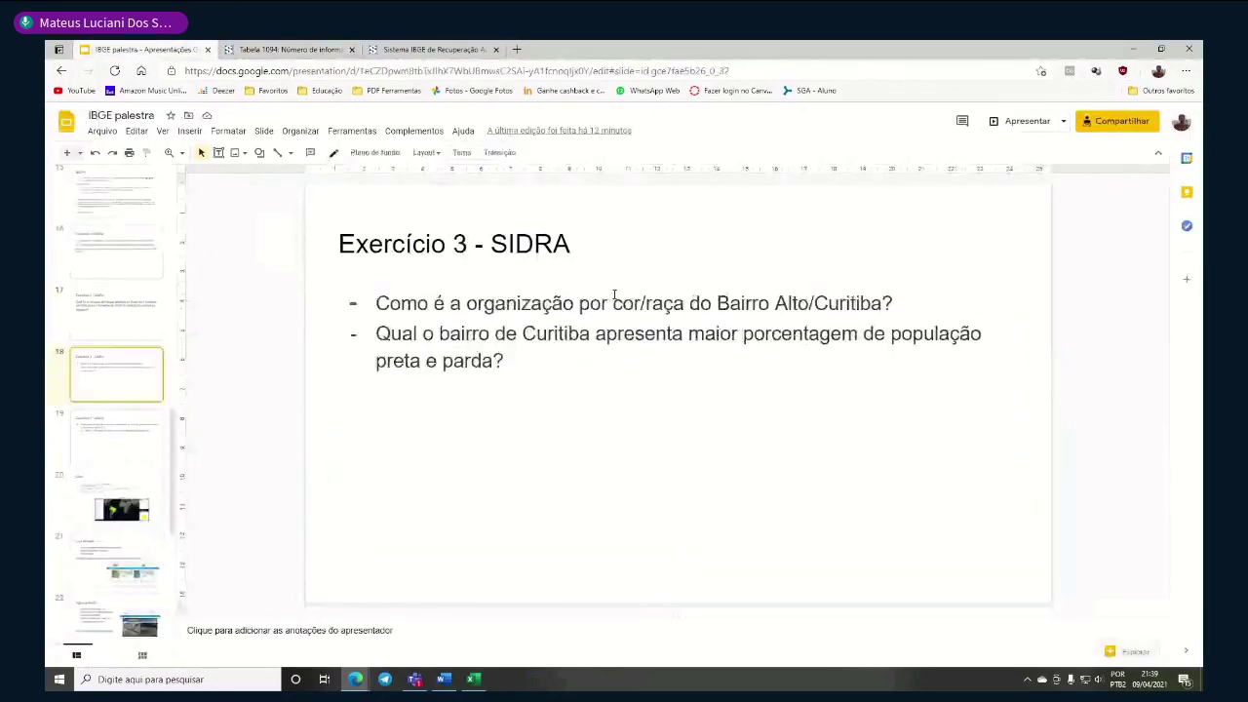
drag(894, 303, 677, 270)
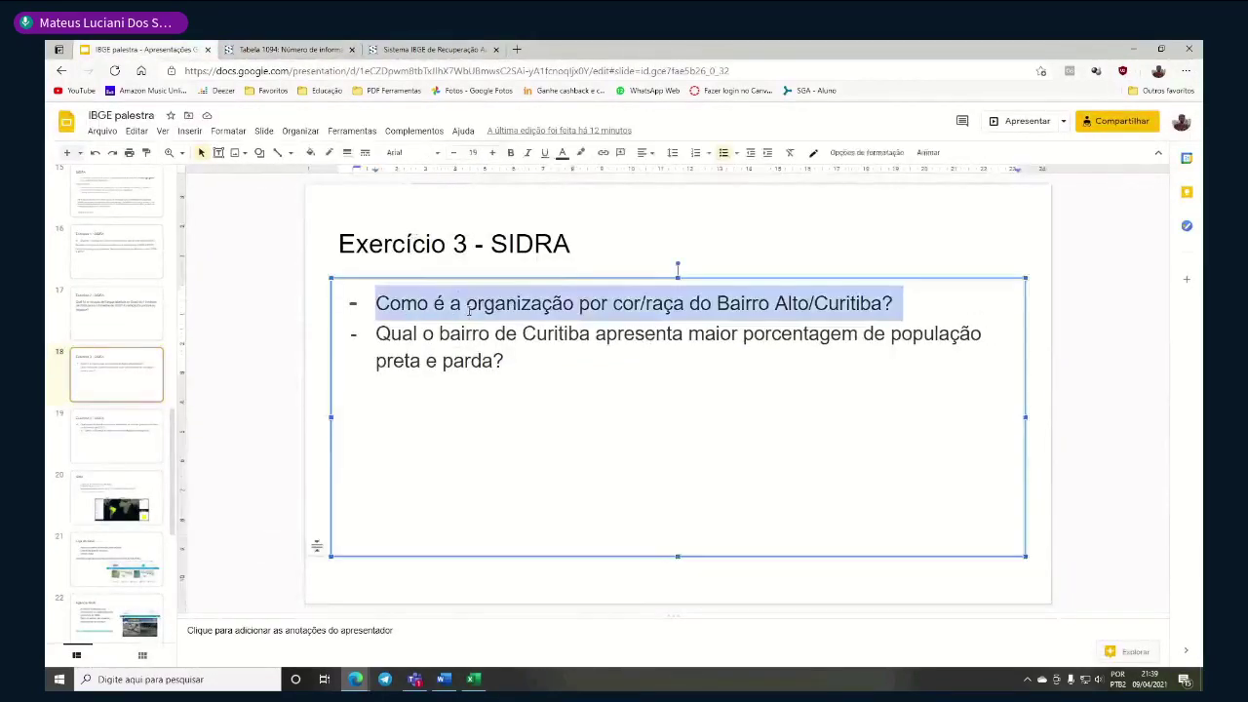
click(524, 335)
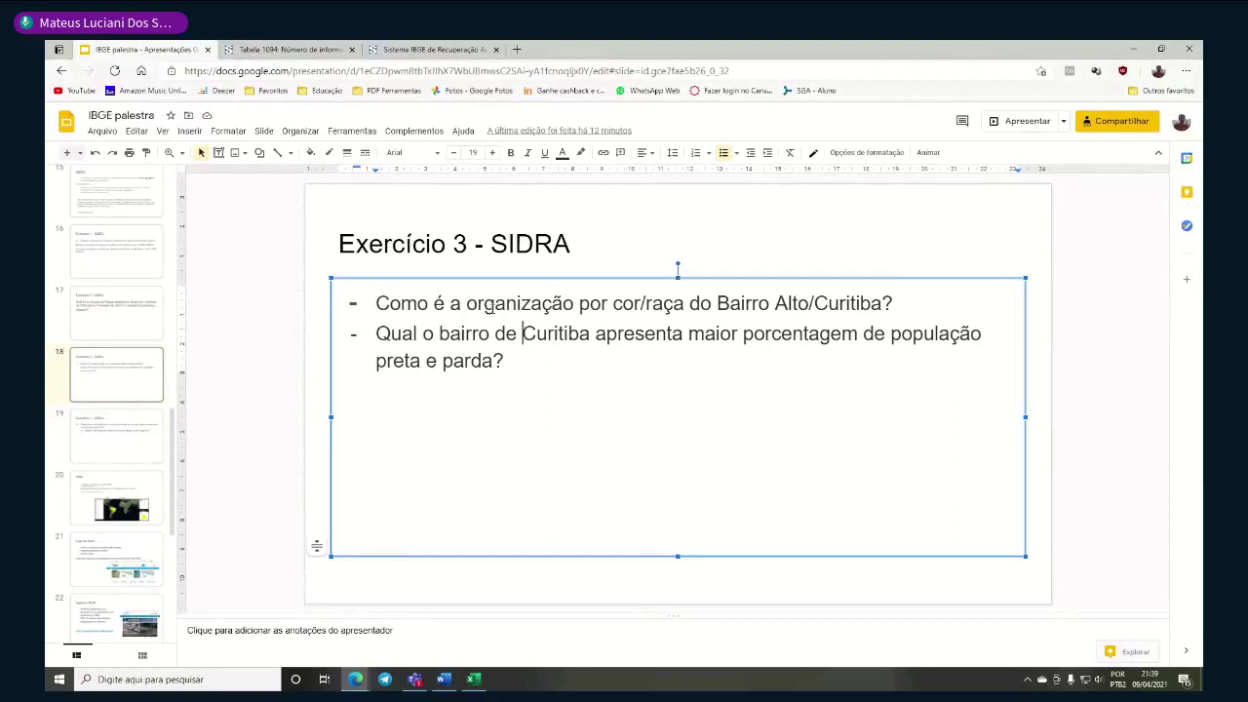
click(485, 303)
drag(485, 304, 935, 302)
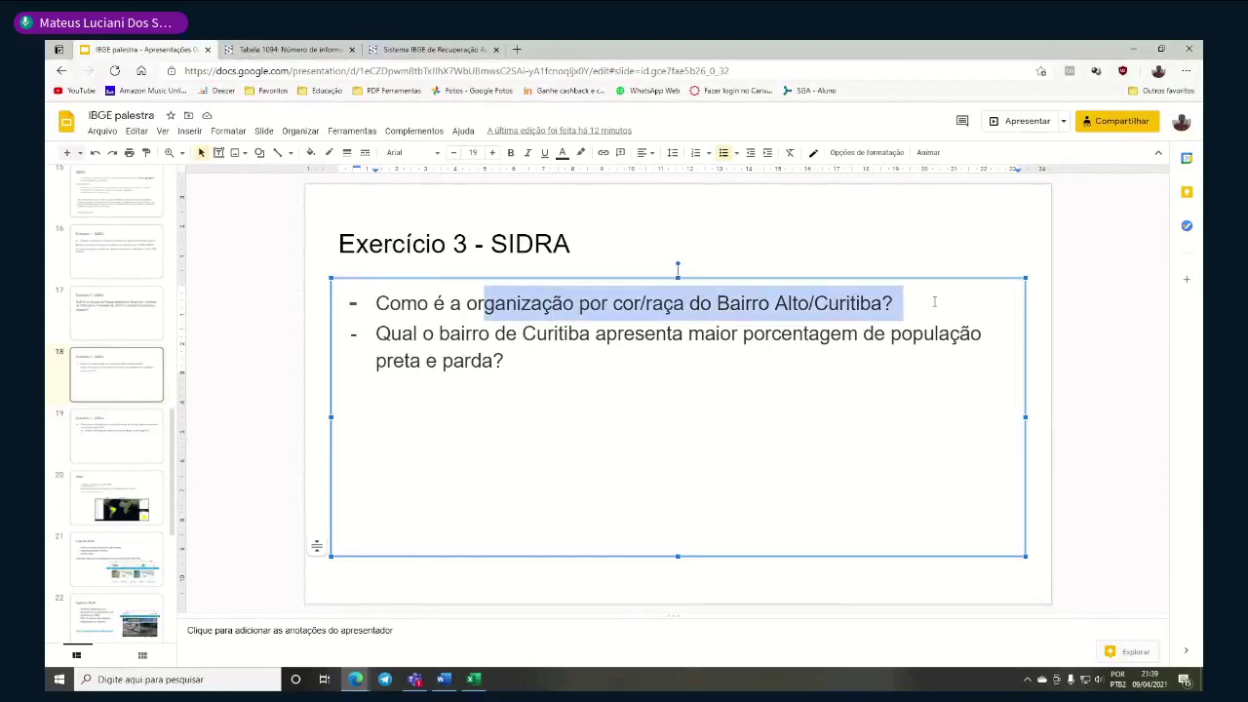
triple_click(849, 303)
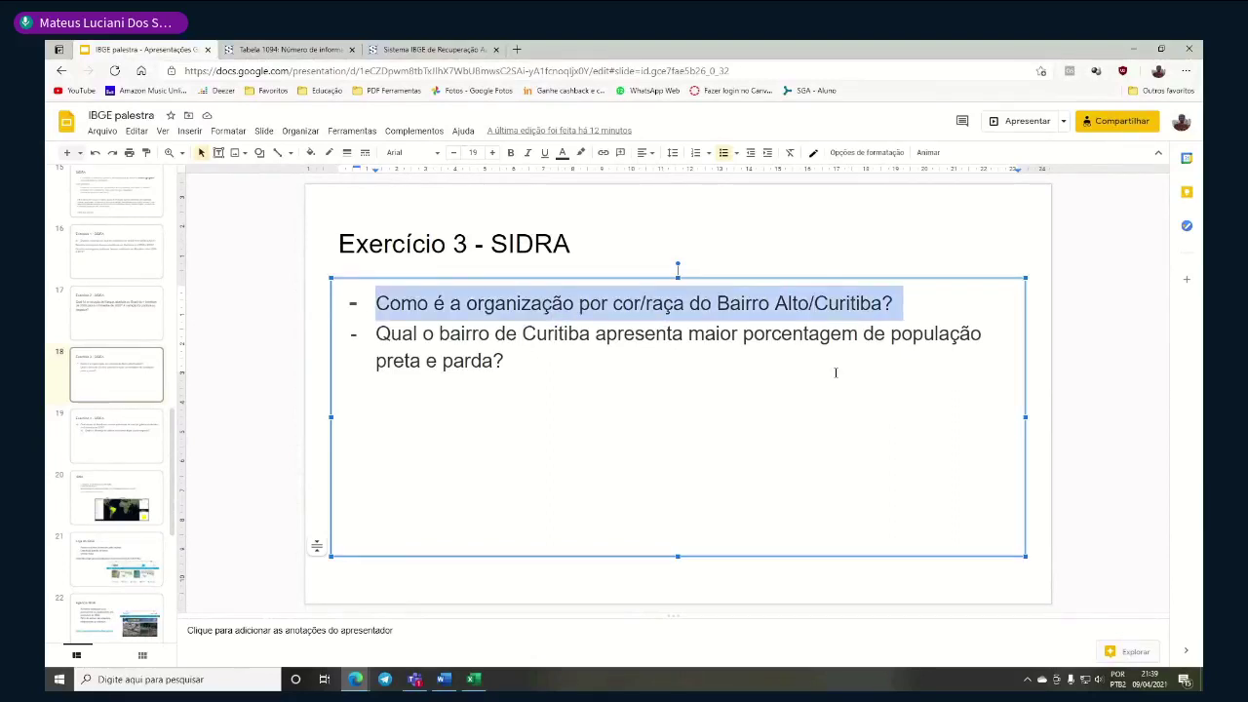
click(836, 371)
triple_click(640, 303)
Highlight the second Exercício 3 question, on the Curitiba bairro with the highest percentage of população preta e parda
click(648, 348)
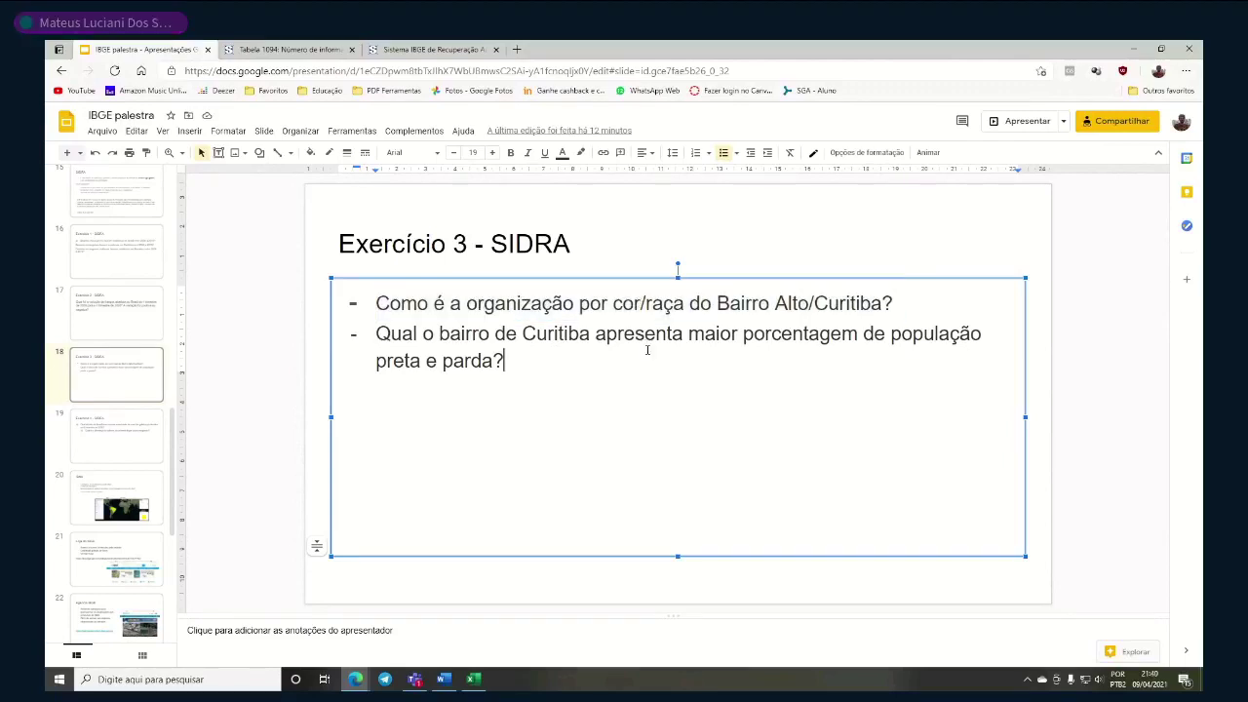
triple_click(722, 332)
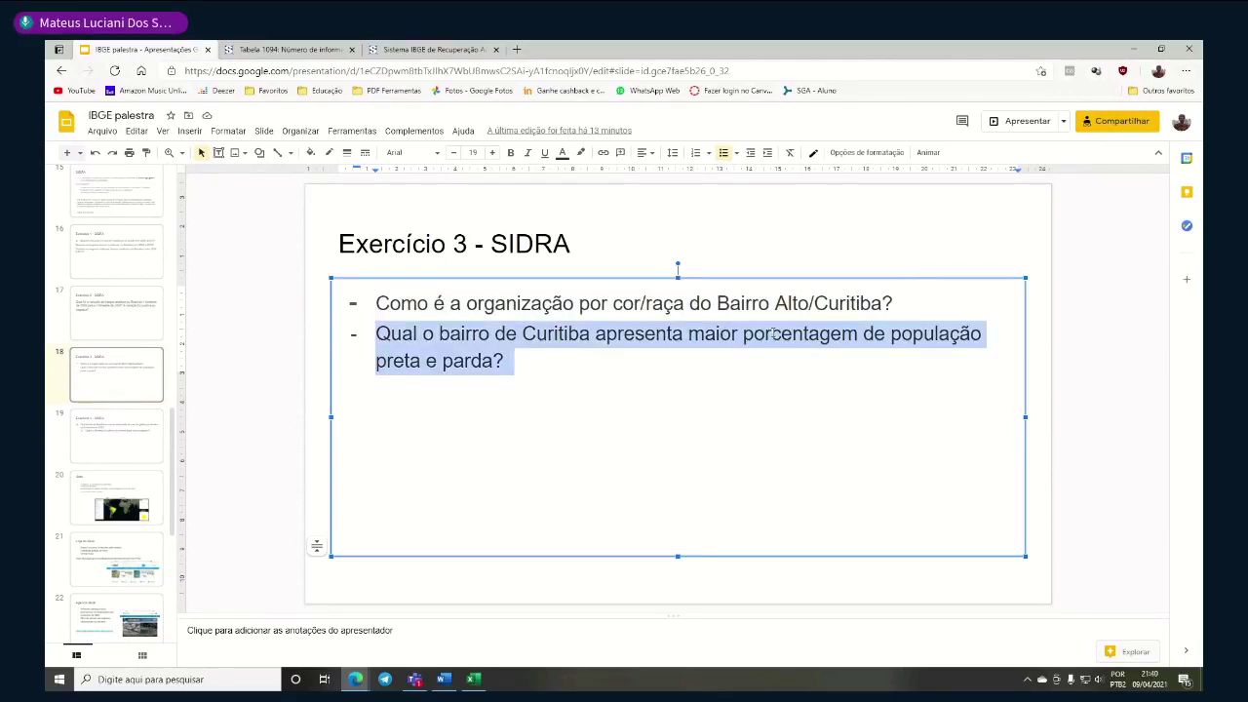
click(809, 365)
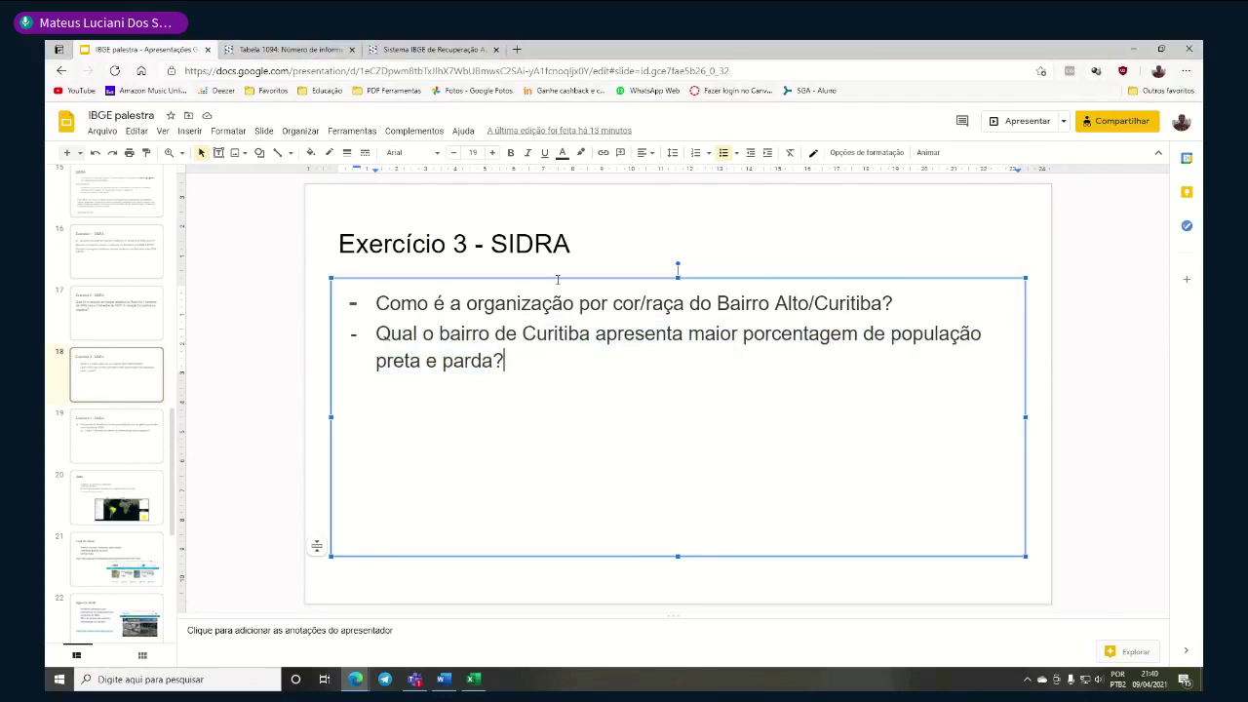
Return to the SIDRA Acervo and highlight the active filters for Produção de Ovos de Galinha and Ovos de galinha
click(357, 48)
click(291, 49)
click(429, 49)
click(146, 49)
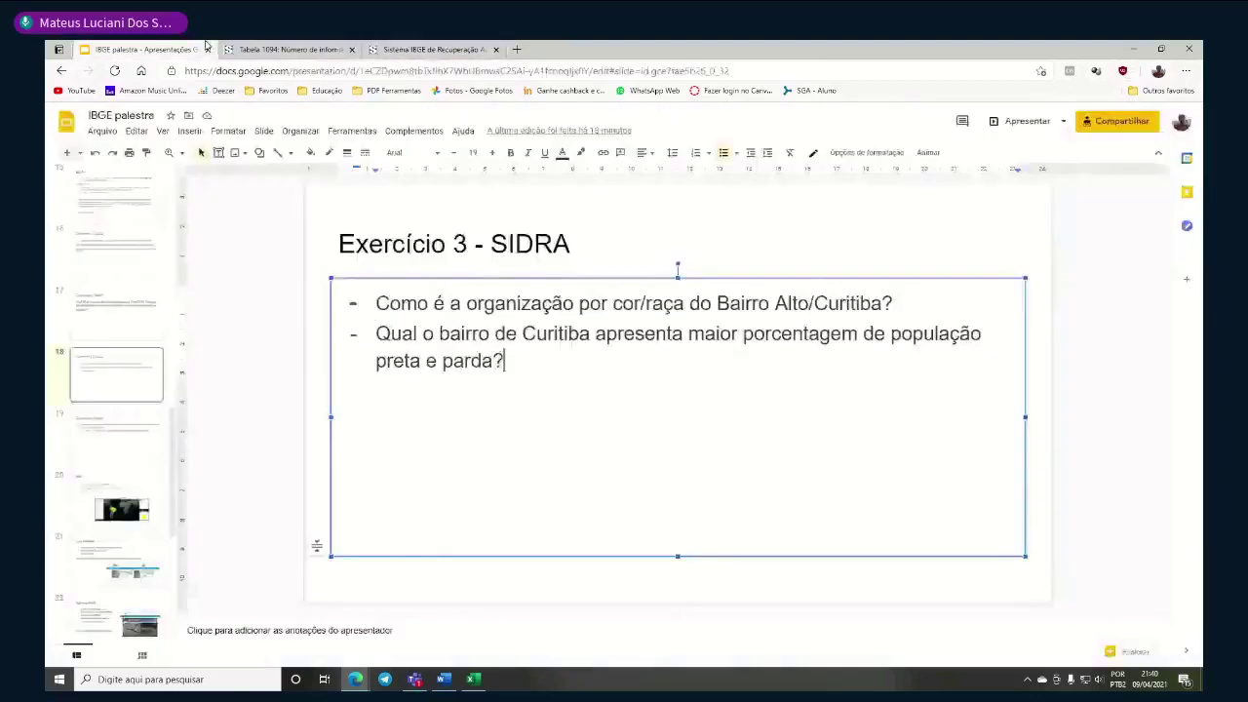
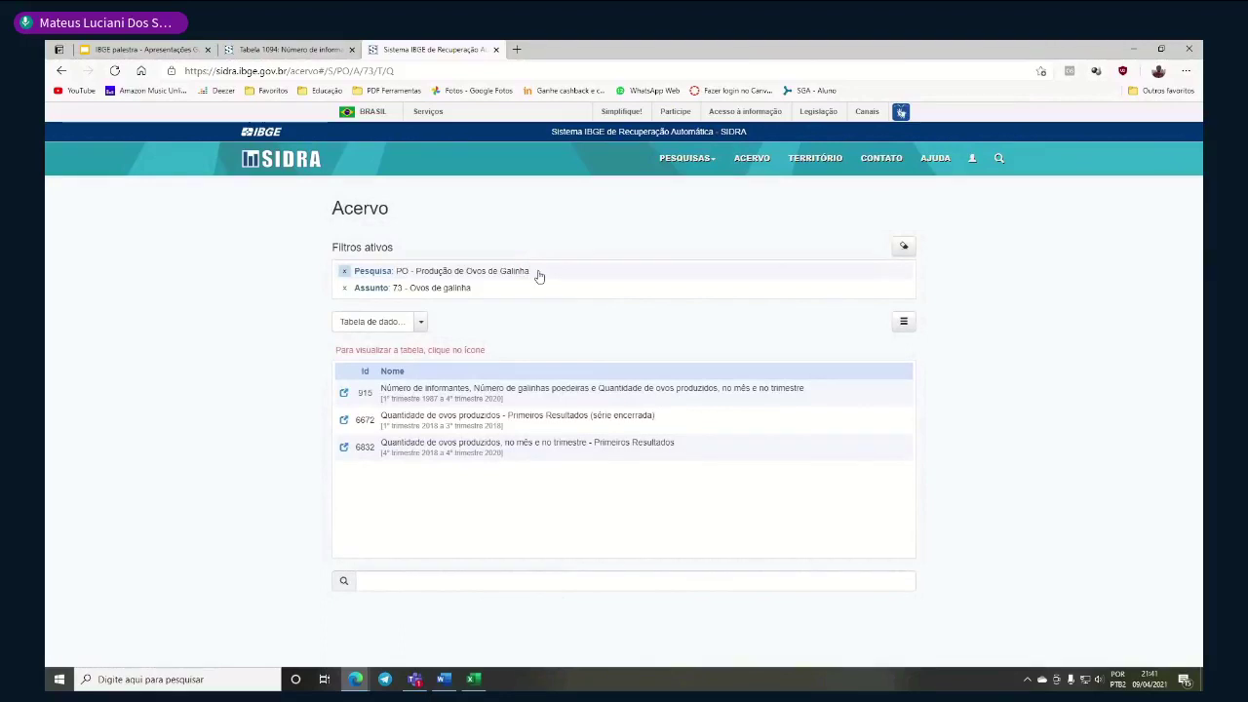
drag(549, 252, 547, 309)
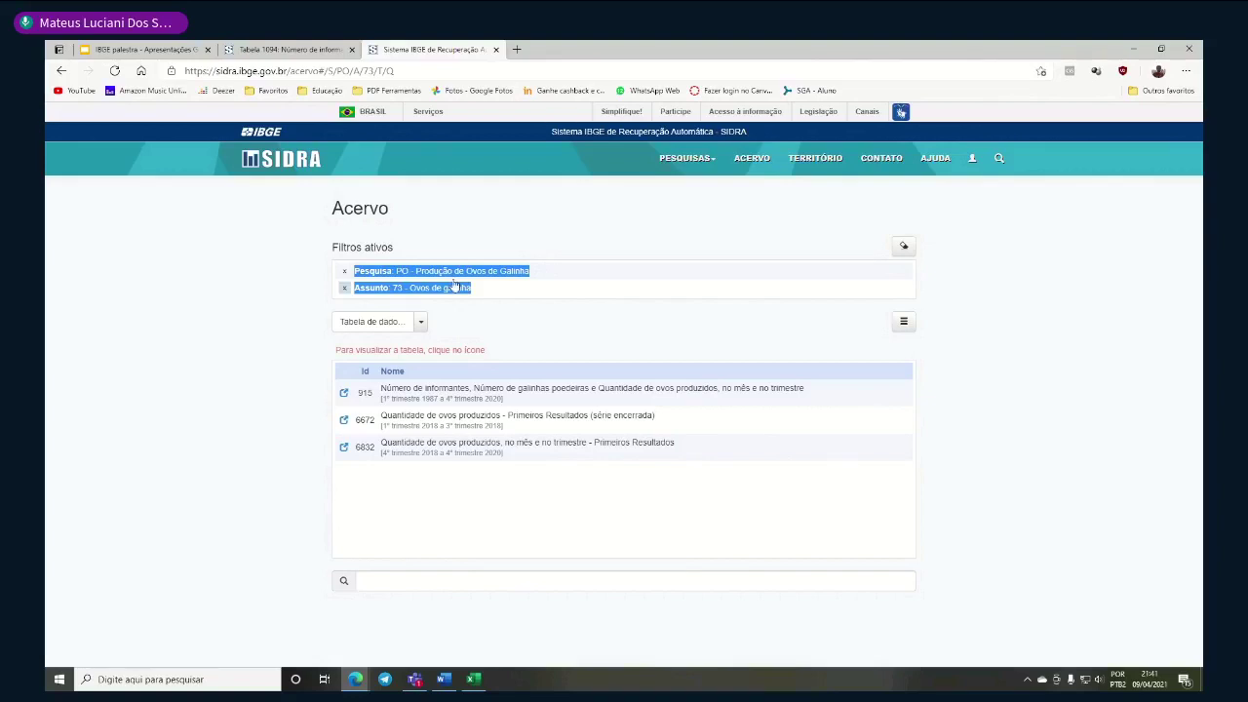
click(631, 203)
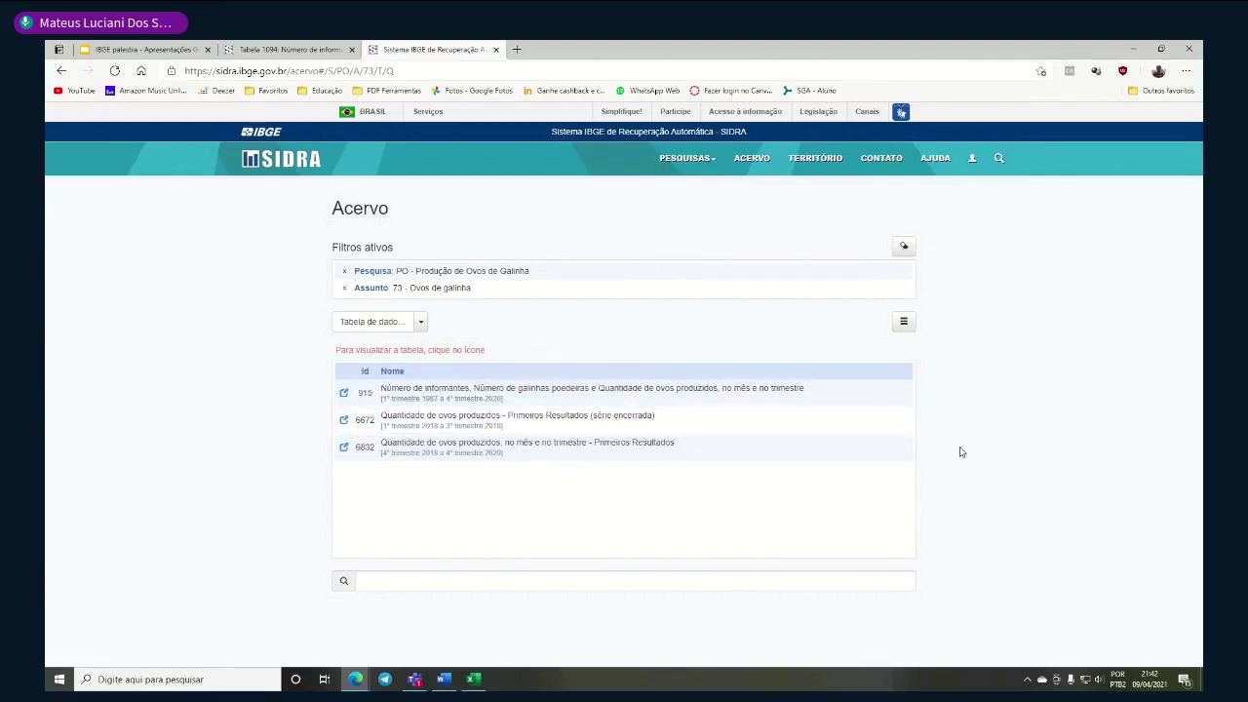
Open tabela 915, on informantes, galinhas poedeiras and ovos produzidos, from the Acervo list
drag(959, 452, 596, 479)
click(216, 481)
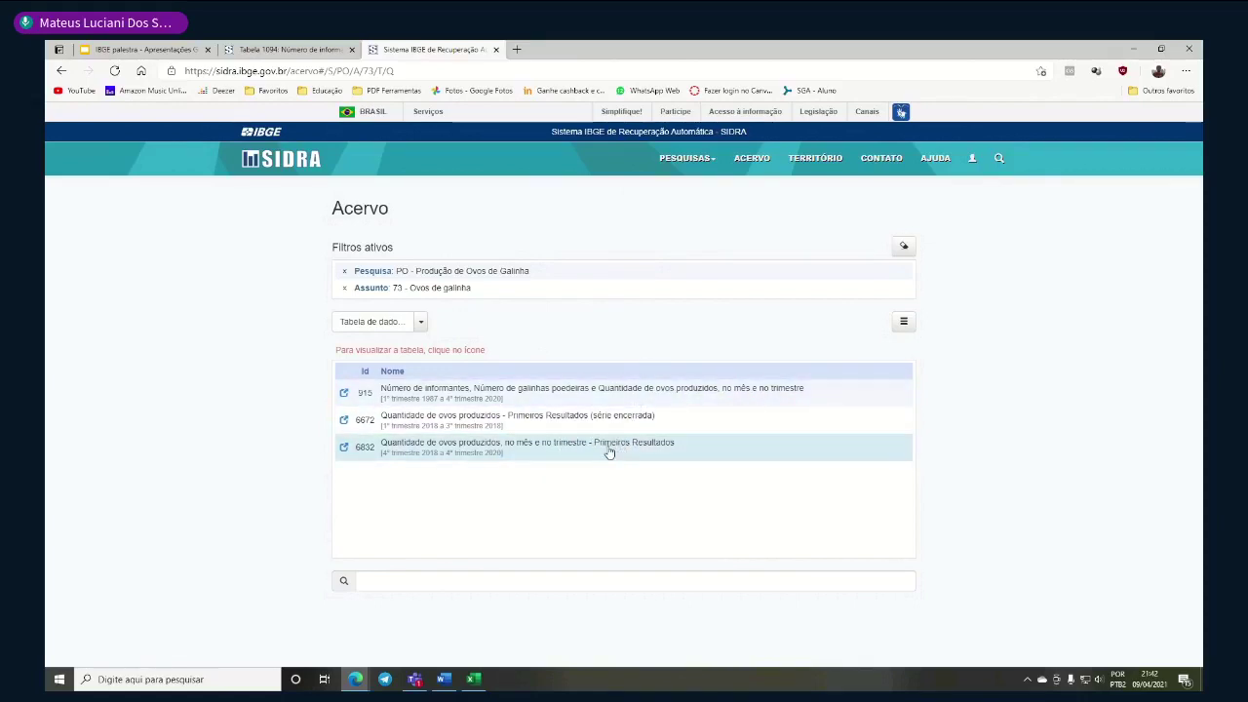
click(710, 400)
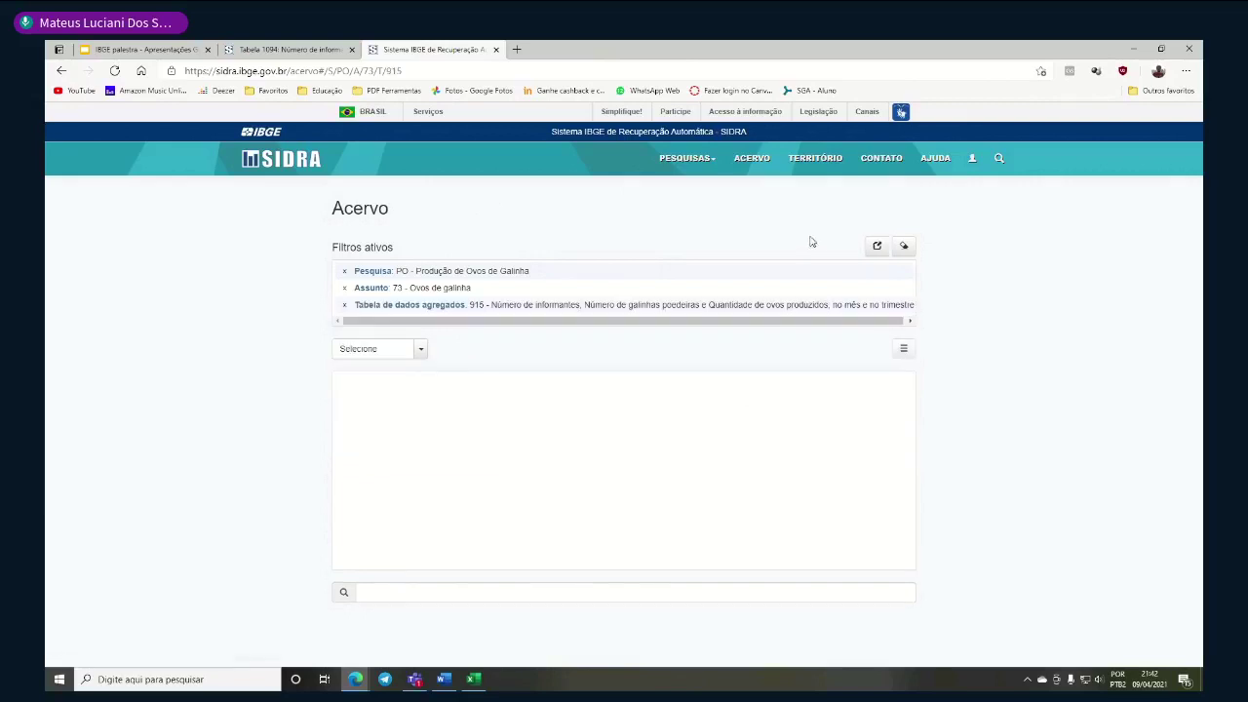
click(878, 248)
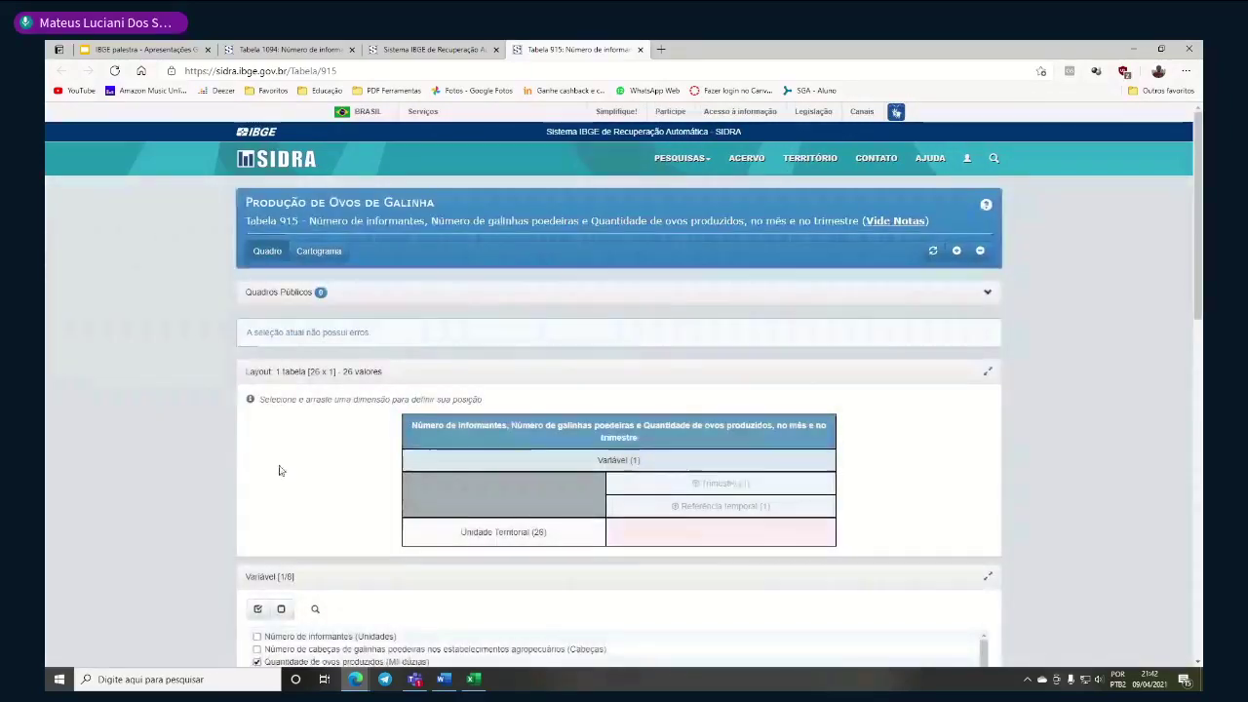
Review the Variável, Referência temporal and Trimestre options of tabela 915
scroll(221, 471, down, 2)
scroll(220, 471, up, 1)
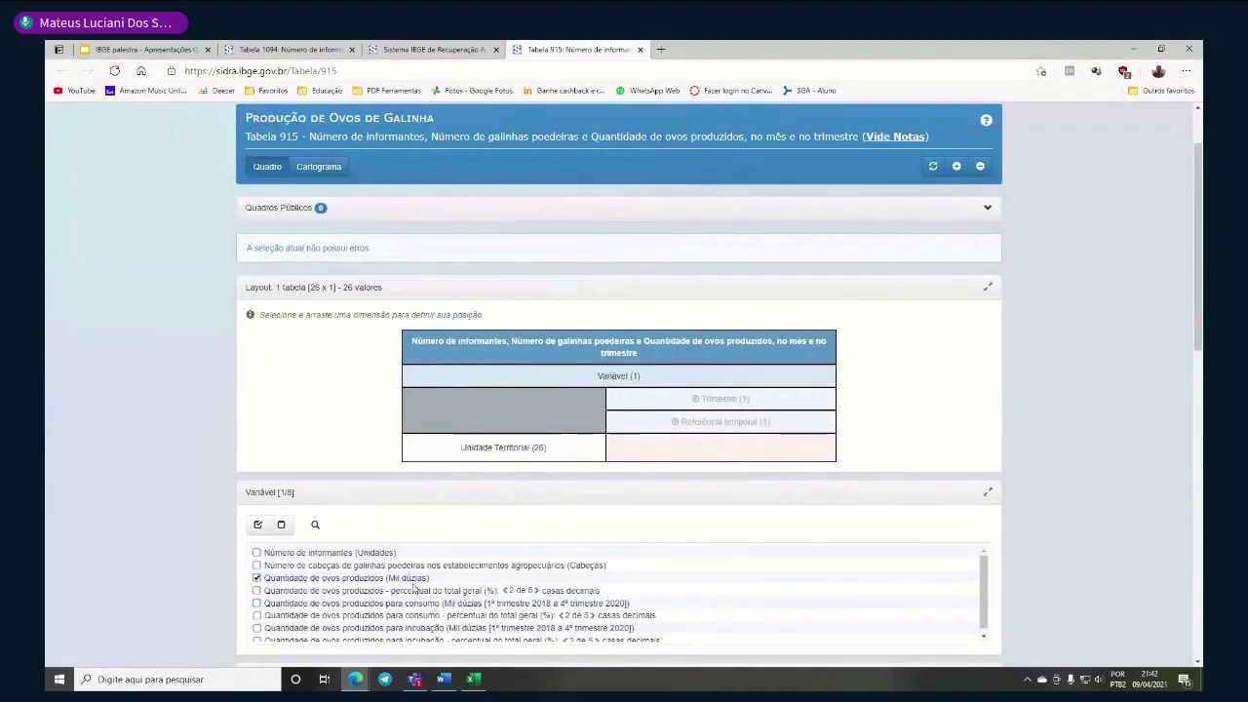
scroll(68, 556, down, 2)
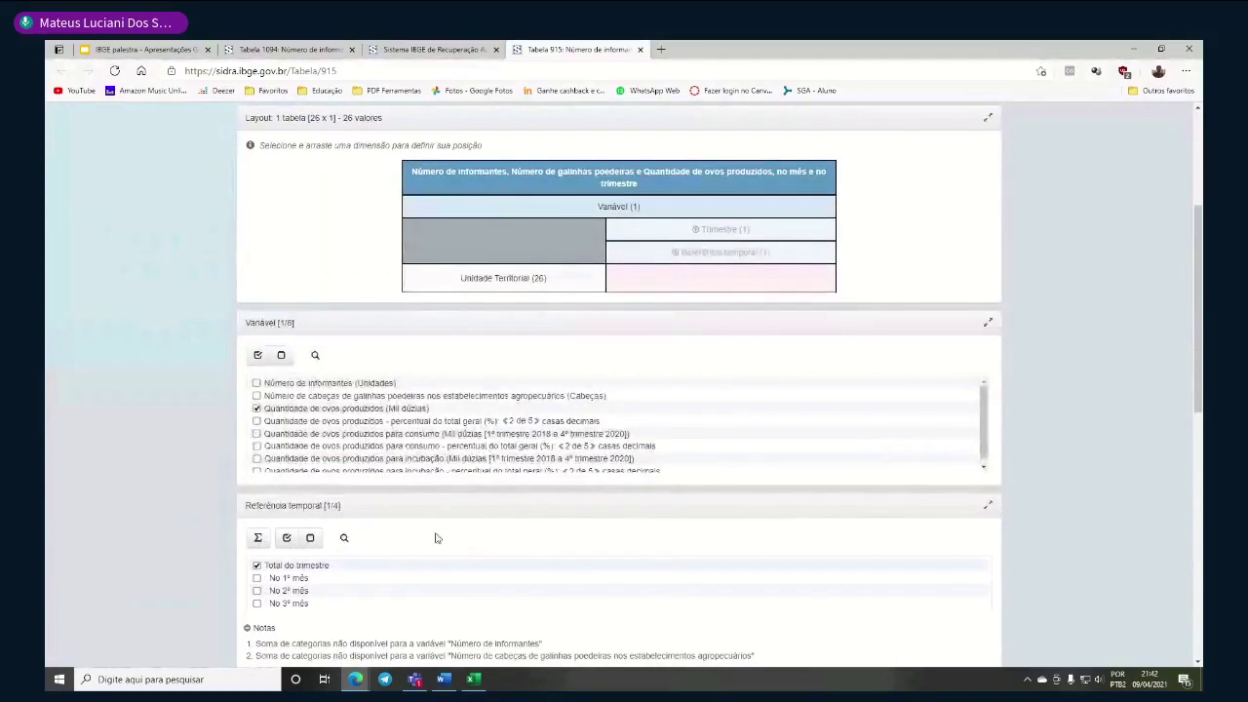
scroll(363, 564, down, 1)
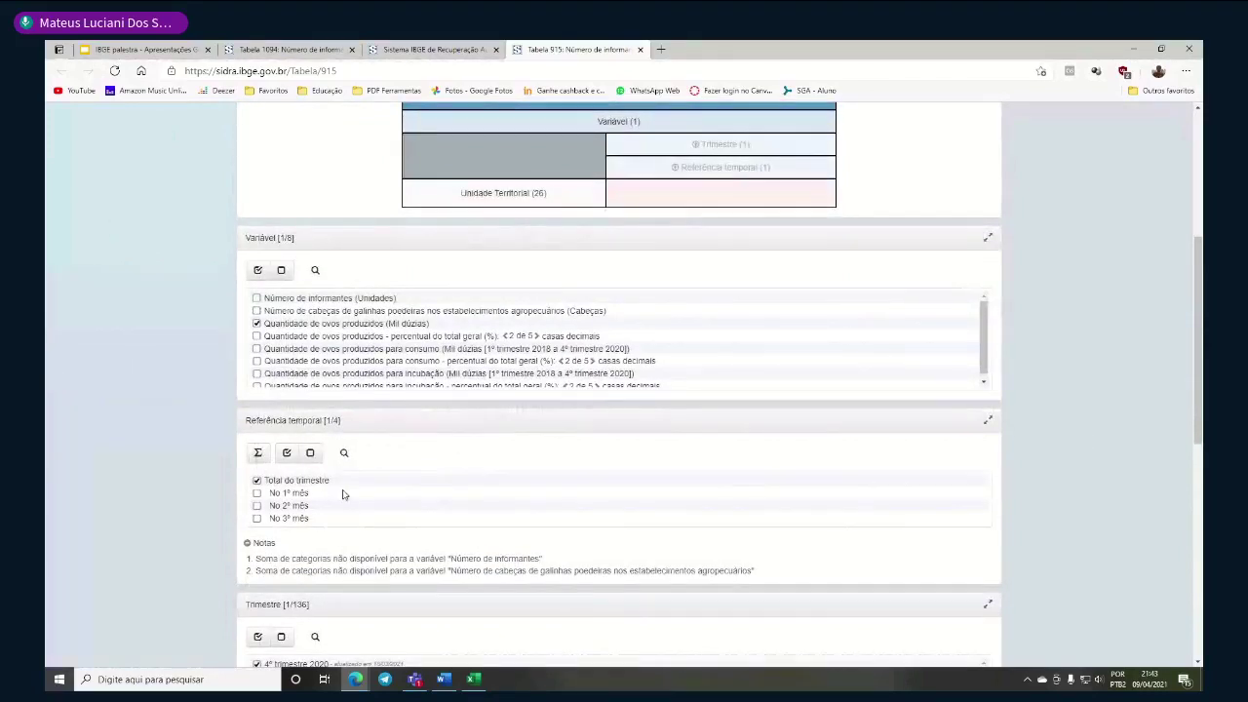
scroll(331, 420, down, 4)
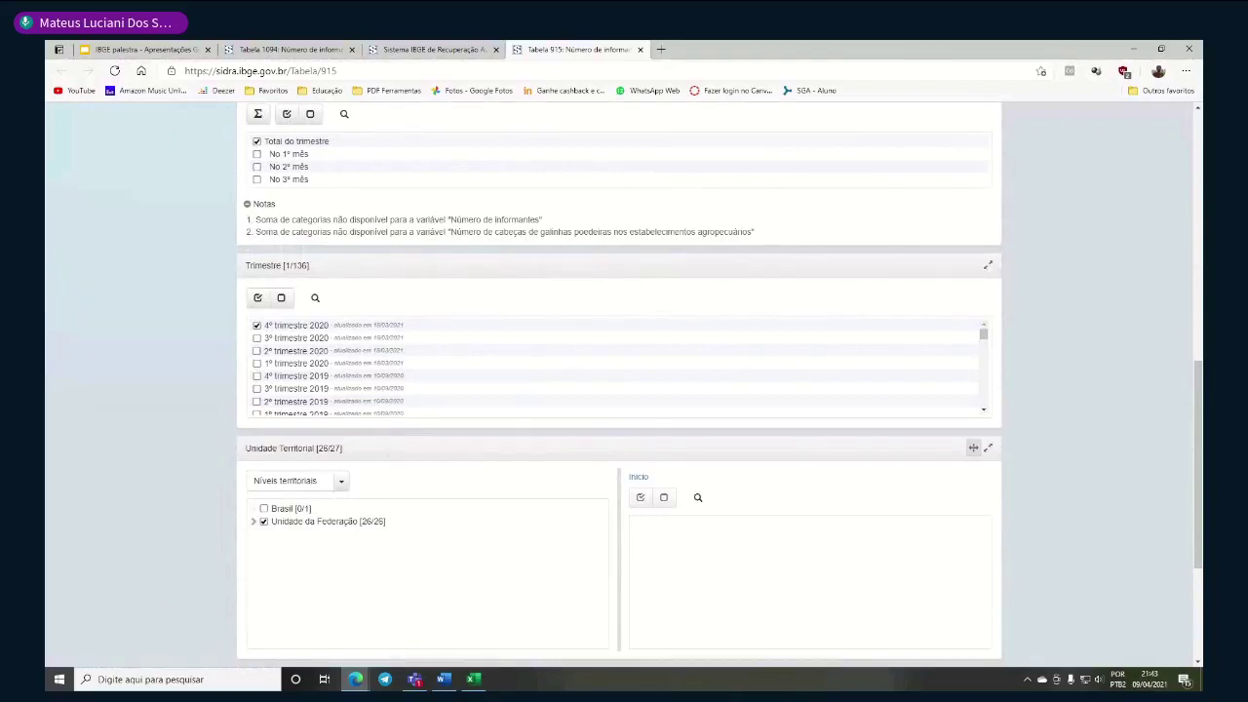
scroll(301, 366, down, 5)
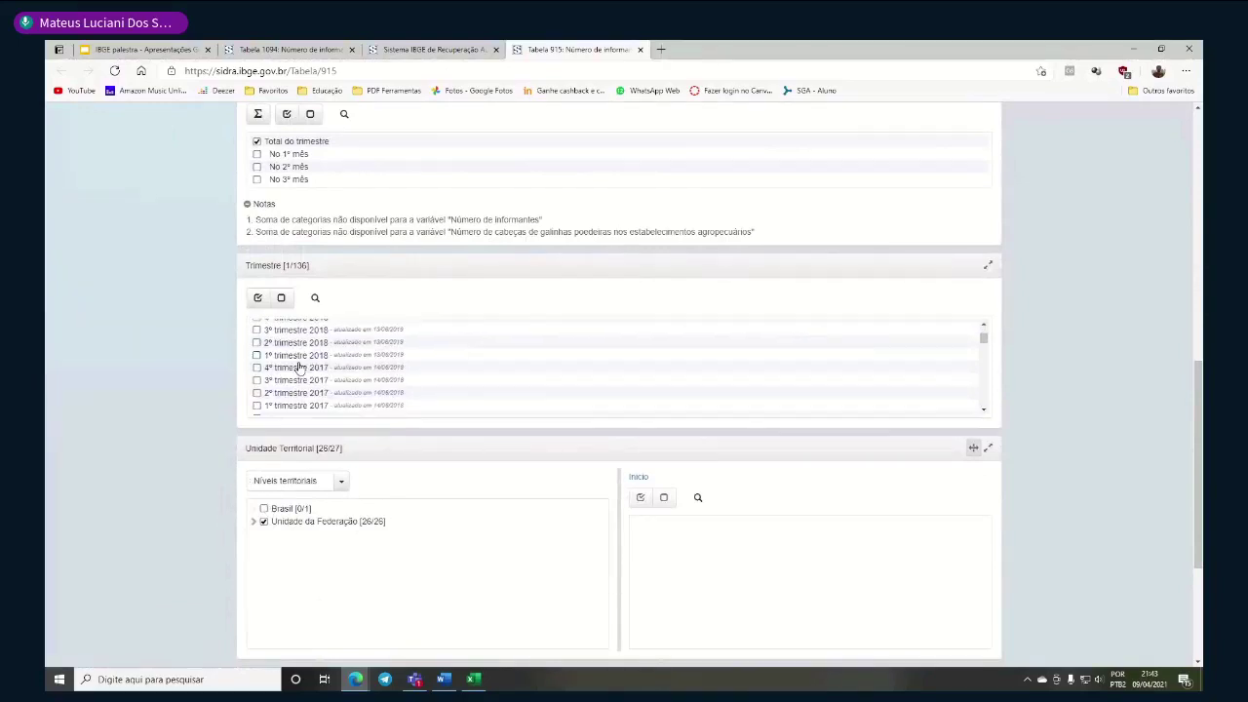
scroll(303, 366, up, 5)
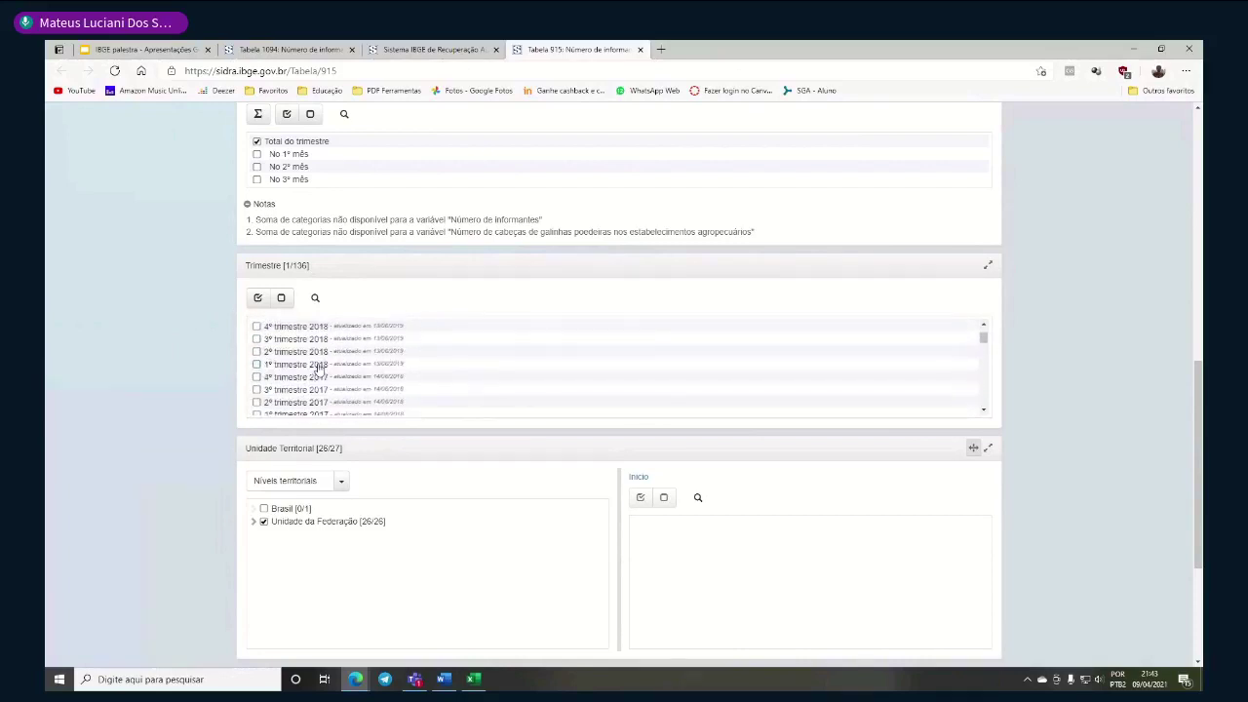
scroll(292, 342, up, 1)
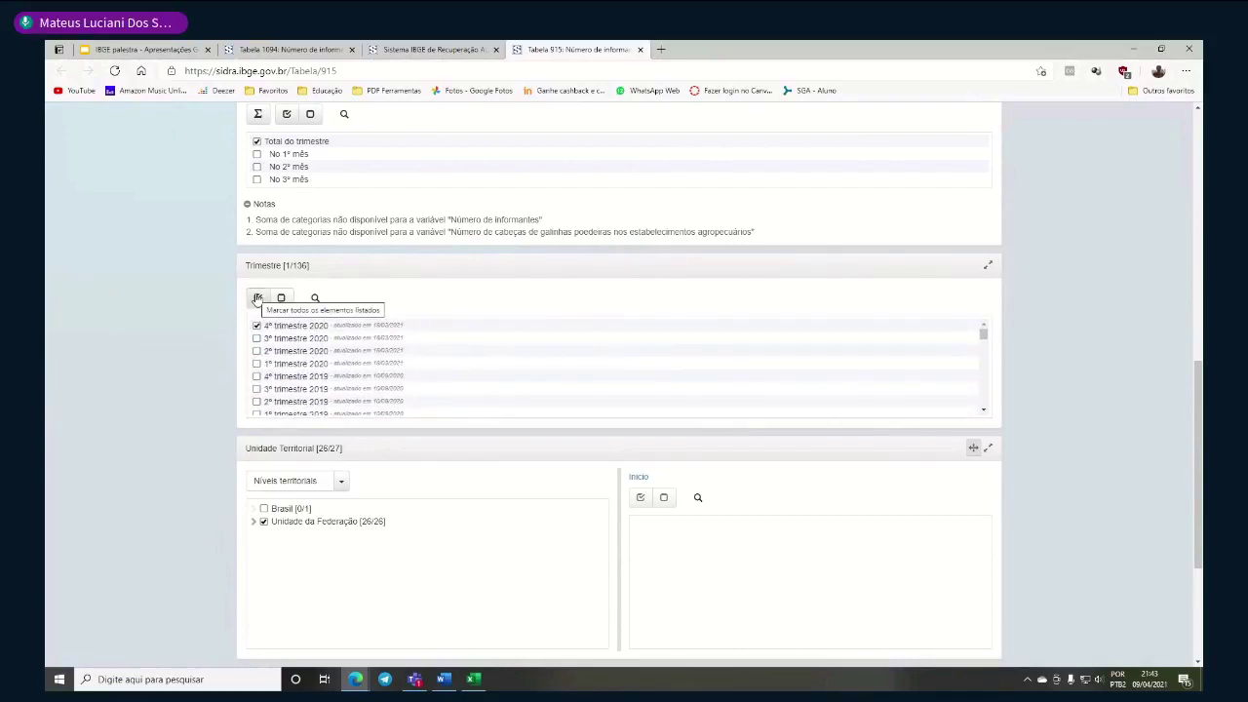
Try marking every trimestre, look through the list, and reset the selection to only 4º trimestre 2020
click(258, 299)
scroll(302, 356, down, 5)
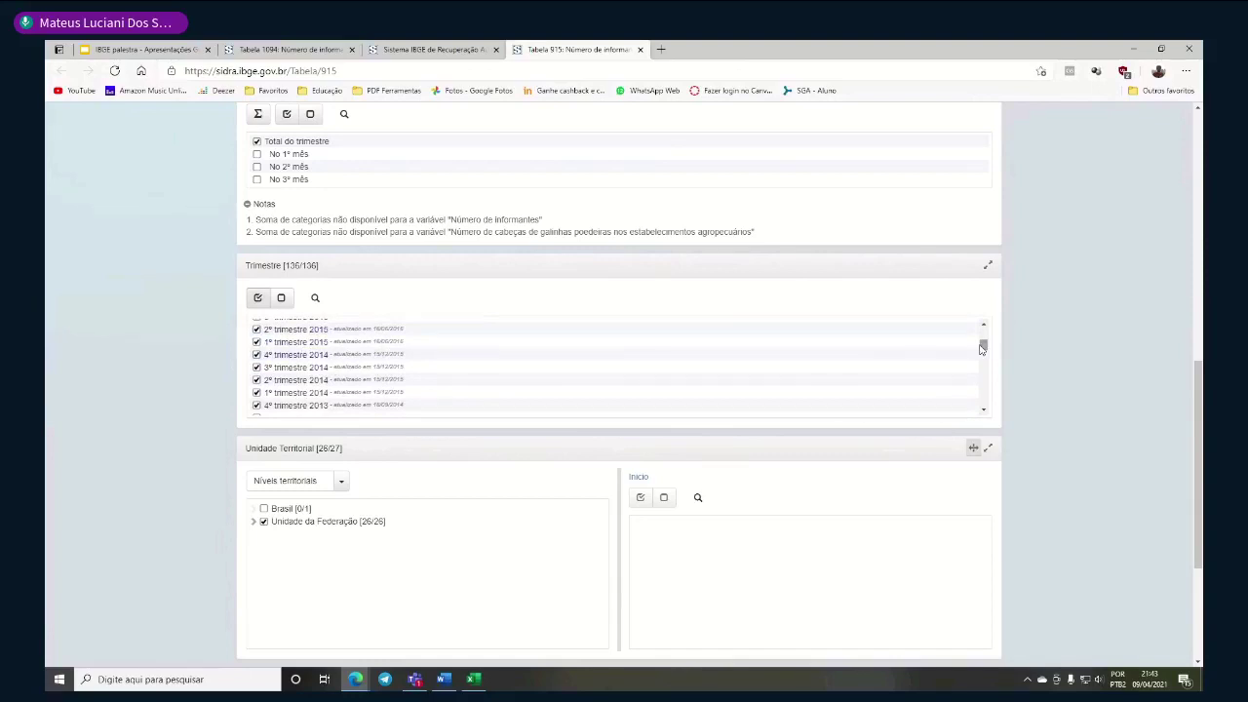
drag(983, 350, 370, 343)
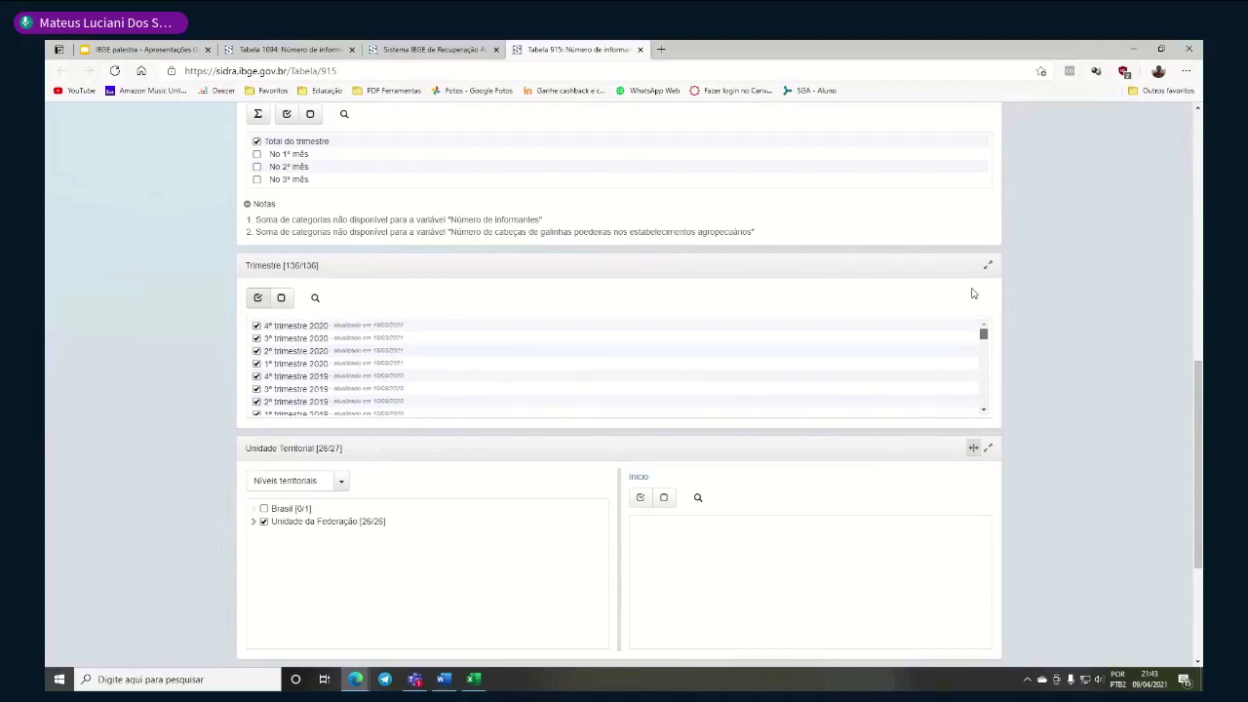
click(282, 299)
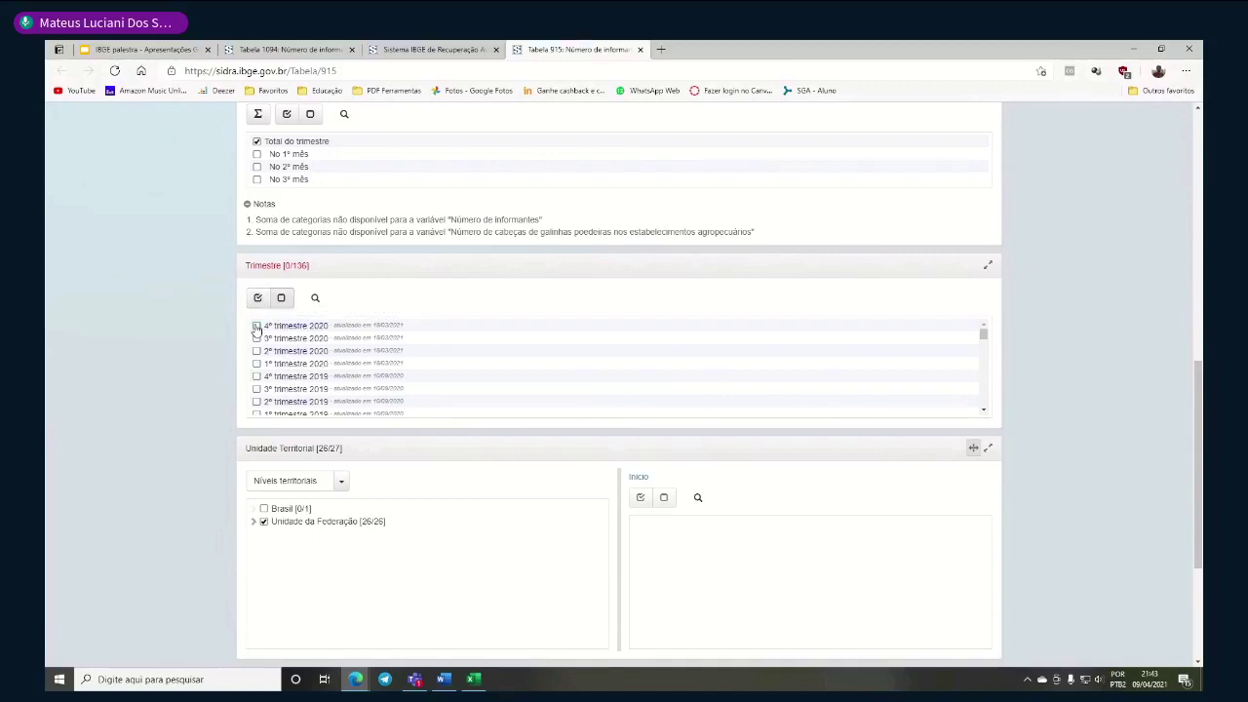
click(257, 327)
Set the Unidade Territorial to Brasil instead of Unidade da Federação and display the resulting table
click(264, 522)
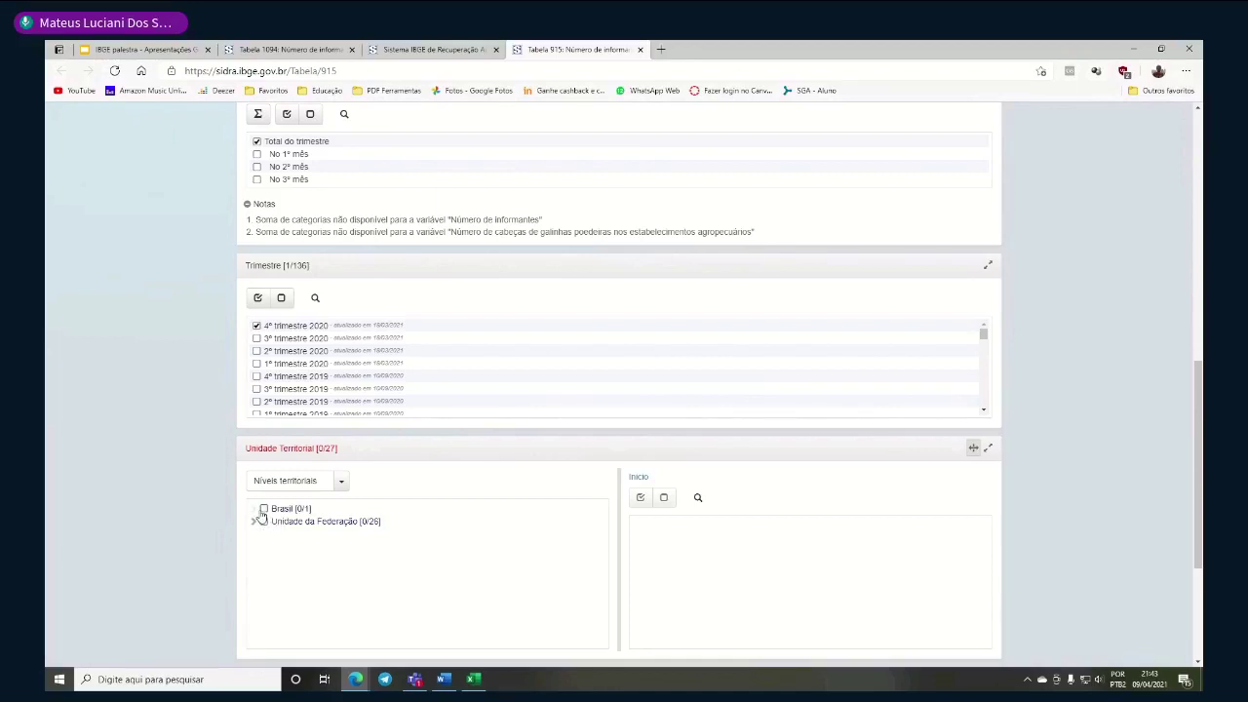
scroll(262, 517, down, 5)
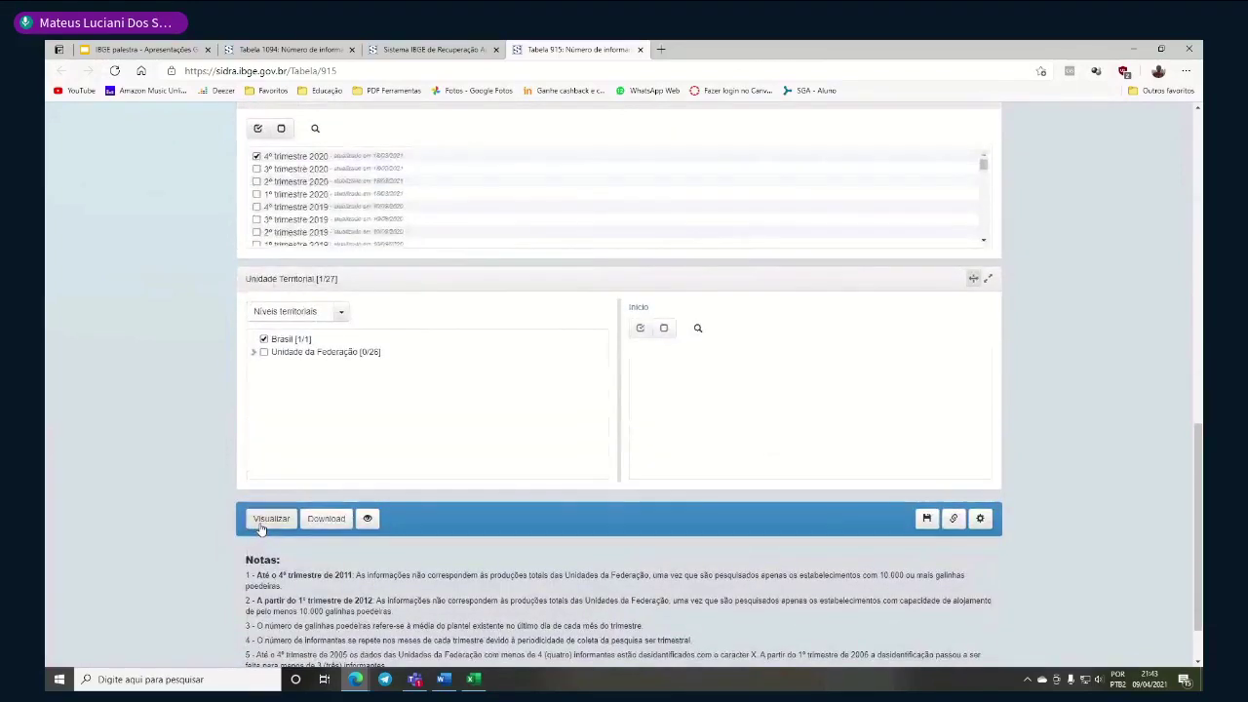
click(270, 517)
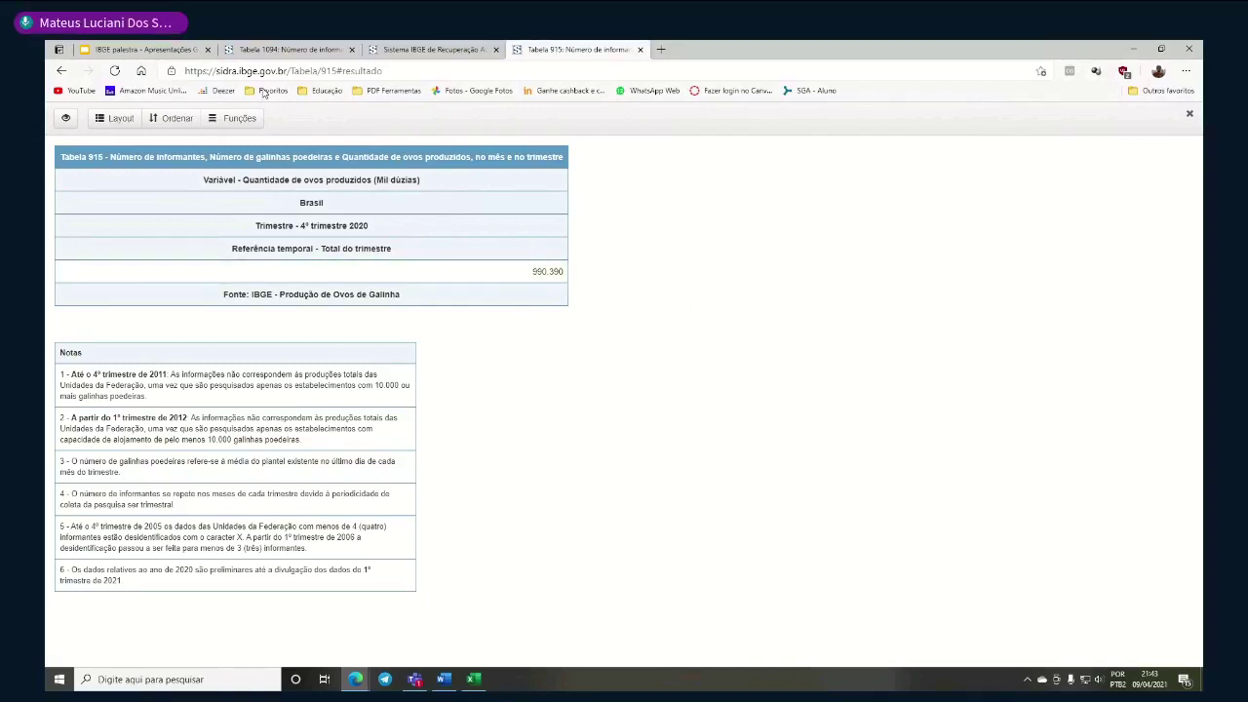
Check the Exercício 4 slide's question on which estado produced the most ovos de galinha, and return to tabela 915
click(107, 49)
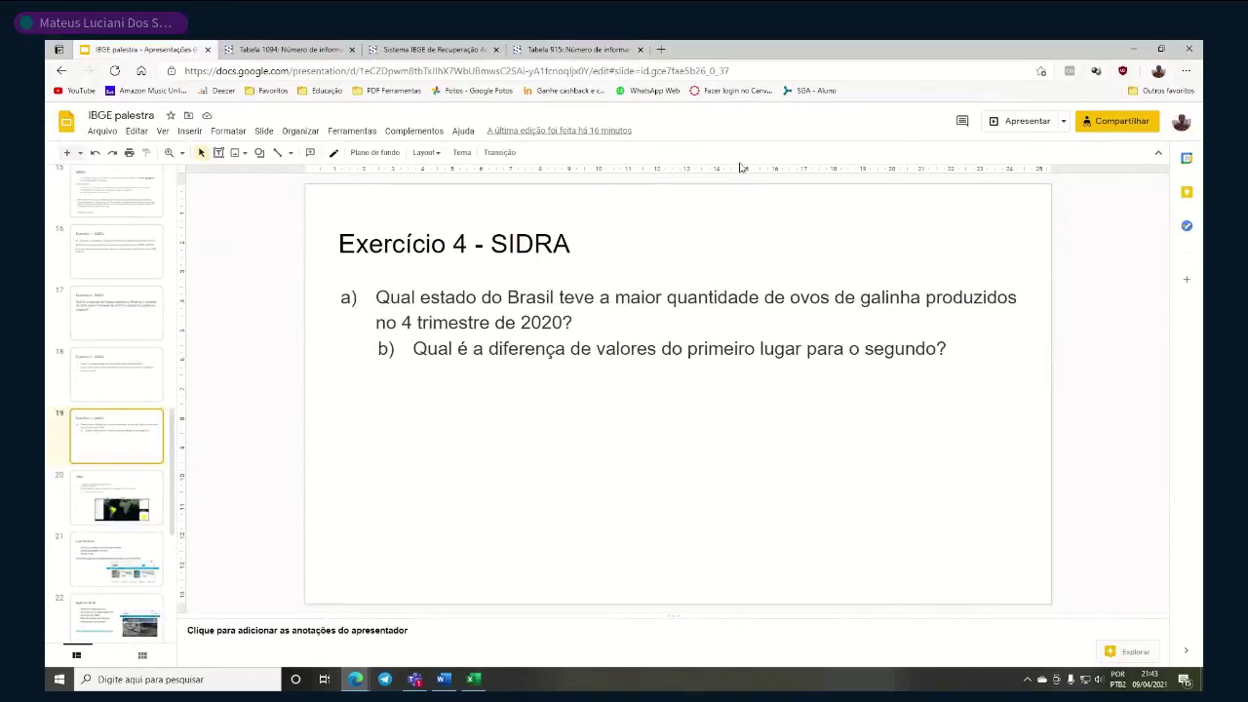
click(556, 49)
click(88, 47)
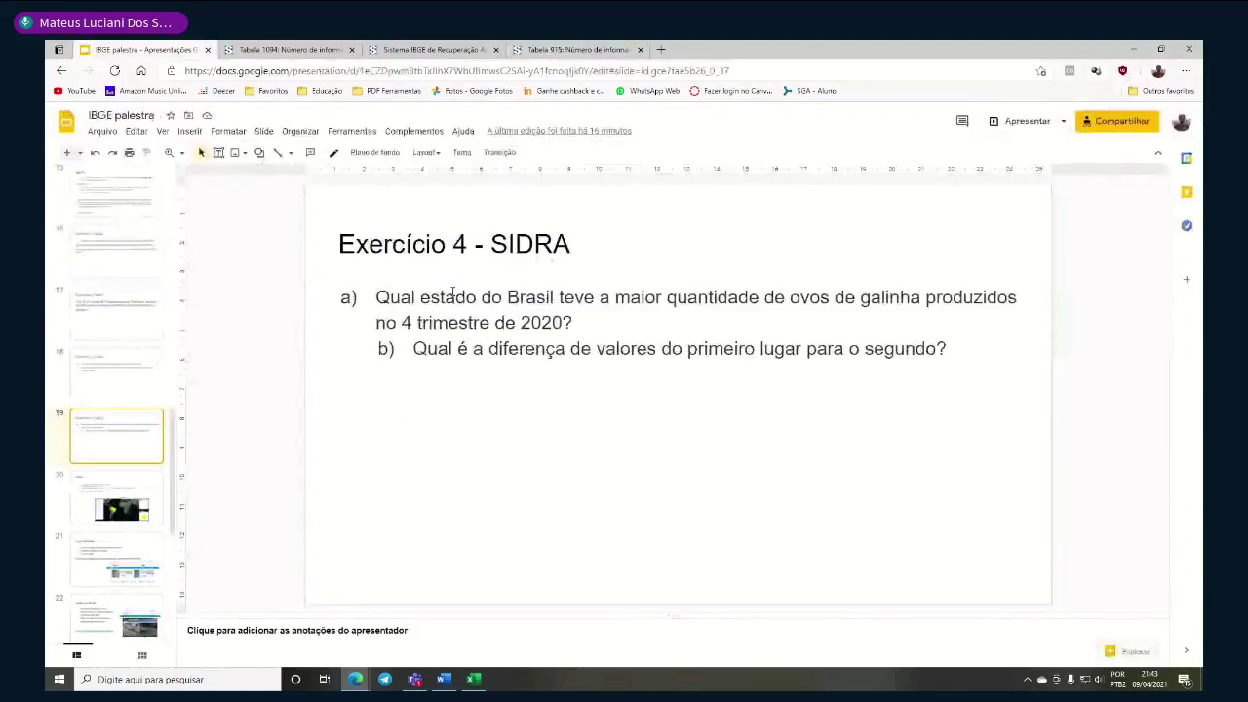
drag(421, 297, 553, 297)
click(507, 320)
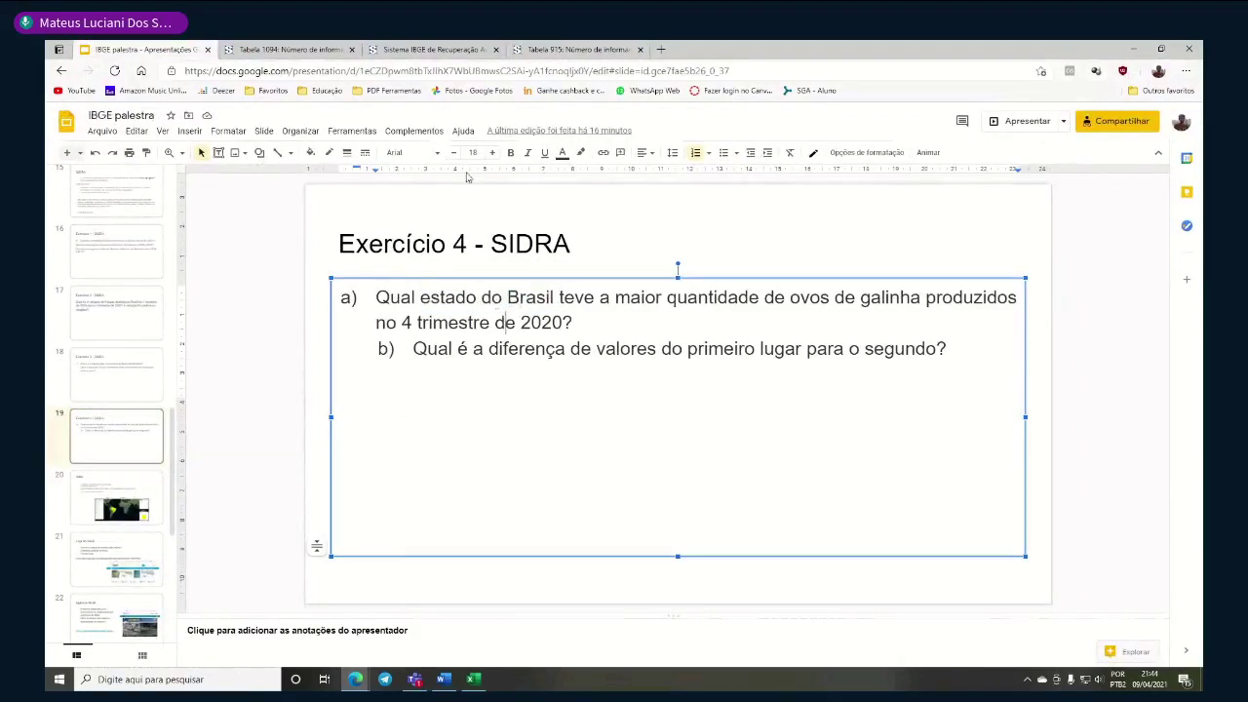
click(566, 49)
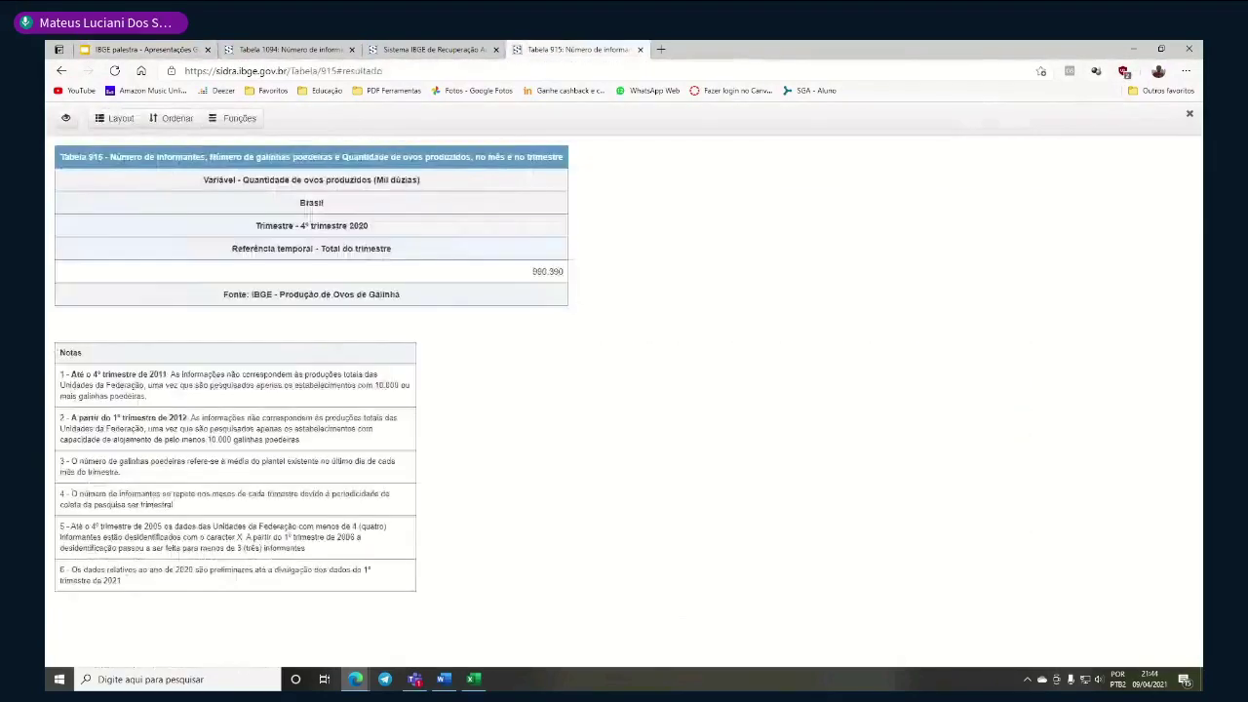
Replace Brasil with all Unidades da Federação as the Unidade Territorial, check the listed estados, and display the table
click(1190, 114)
click(263, 340)
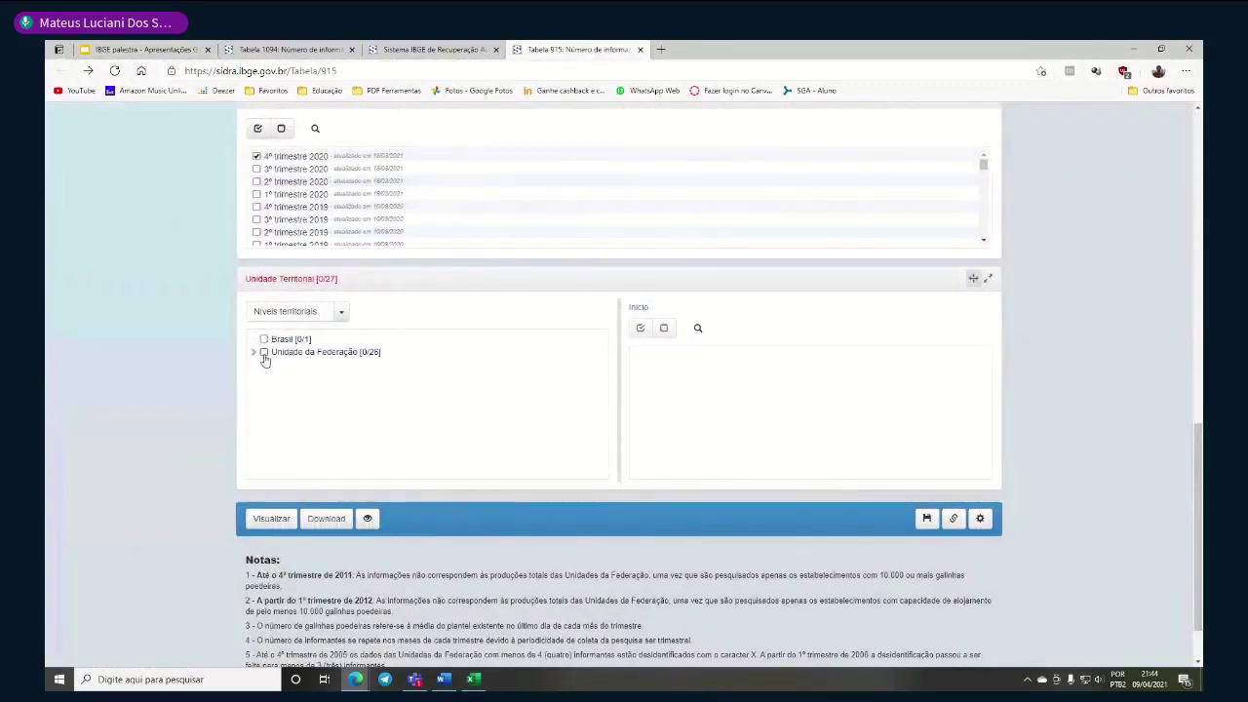
click(263, 353)
click(253, 355)
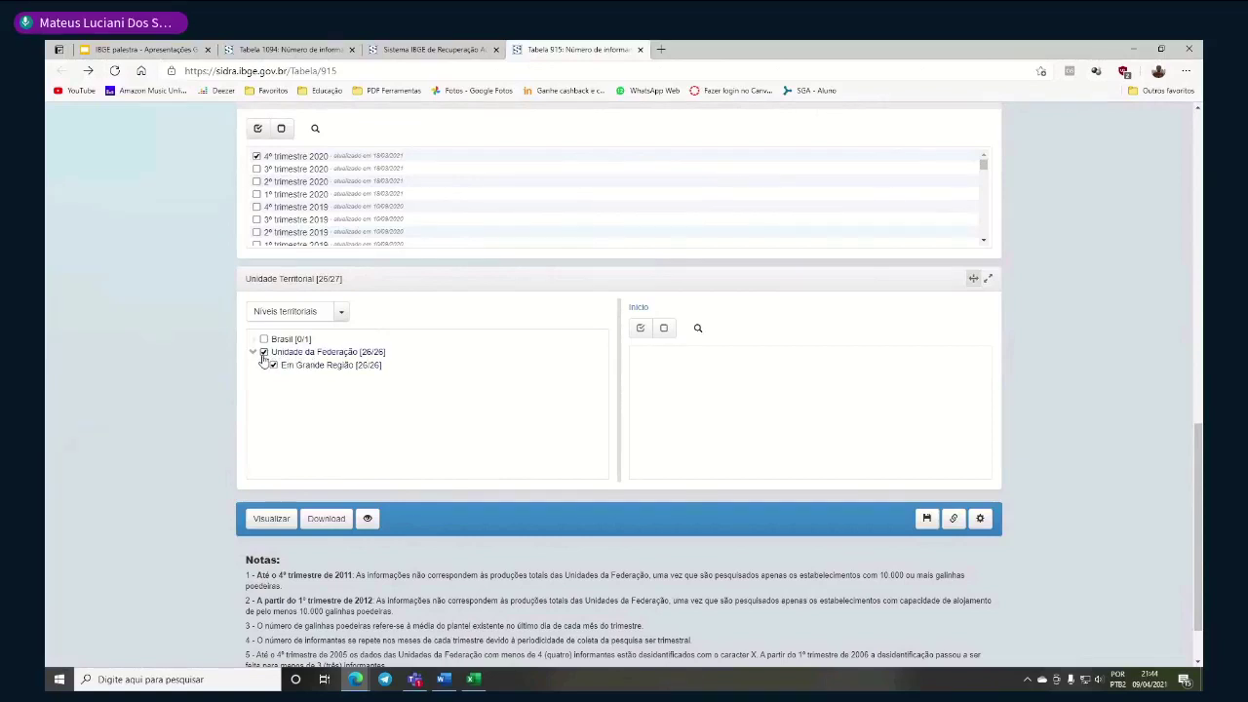
click(292, 353)
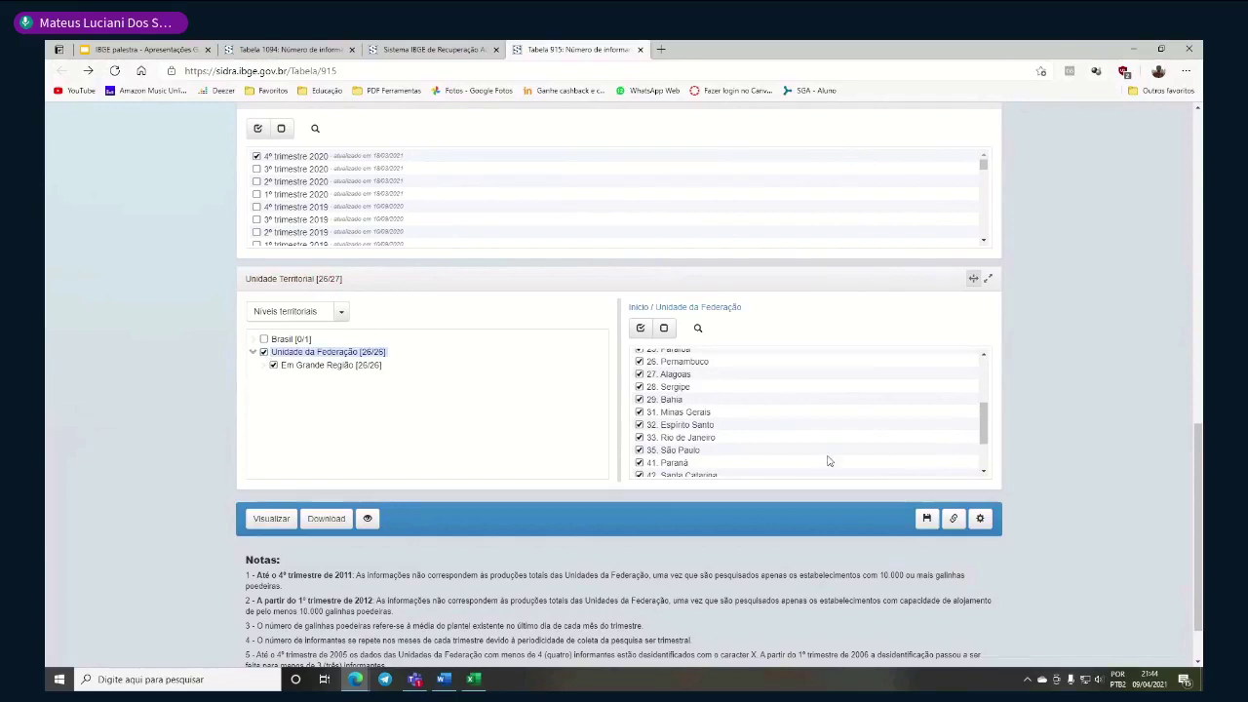
scroll(829, 461, down, 1)
scroll(761, 424, up, 2)
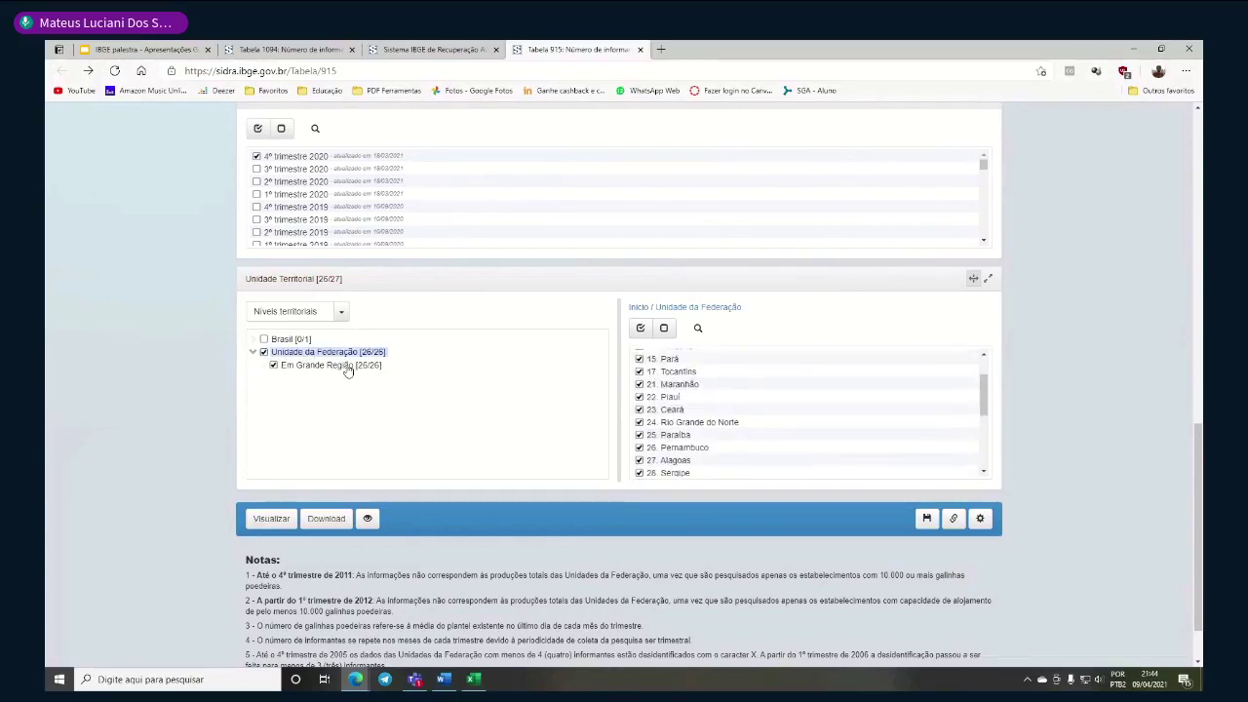
click(271, 522)
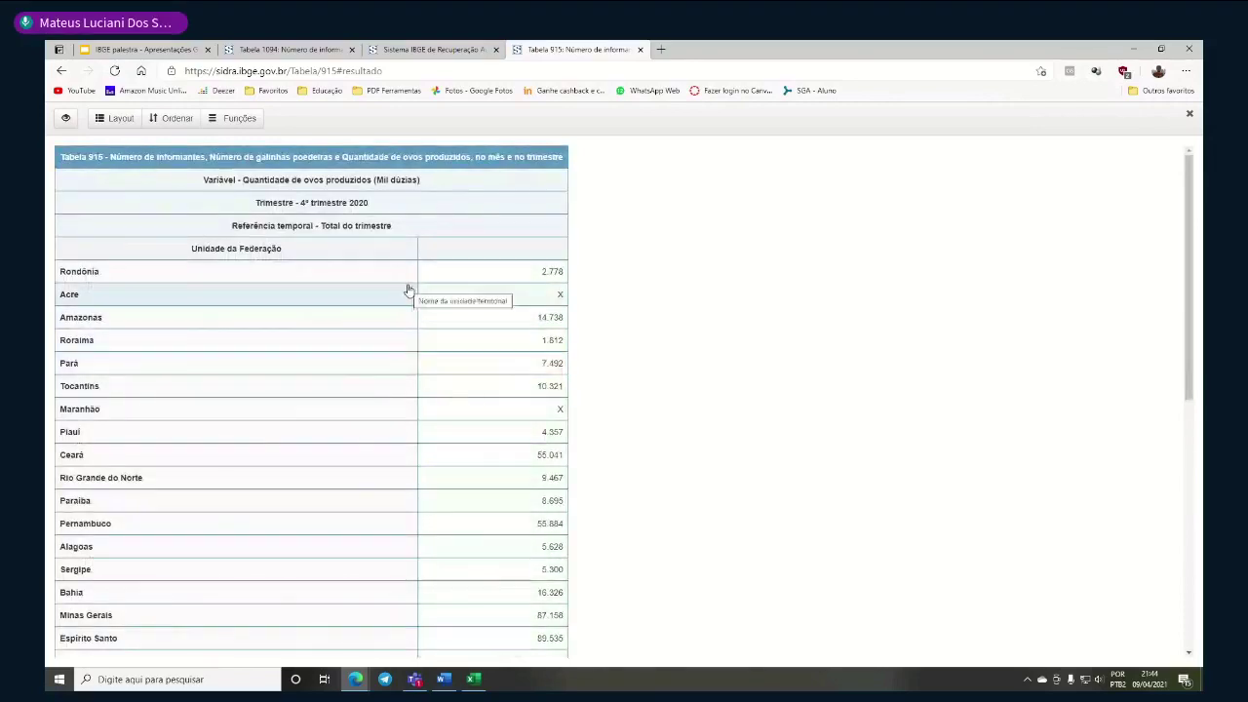
Sort the estados by quantidade de ovos produzidos in descending order and look through the ranking
scroll(605, 271, down, 2)
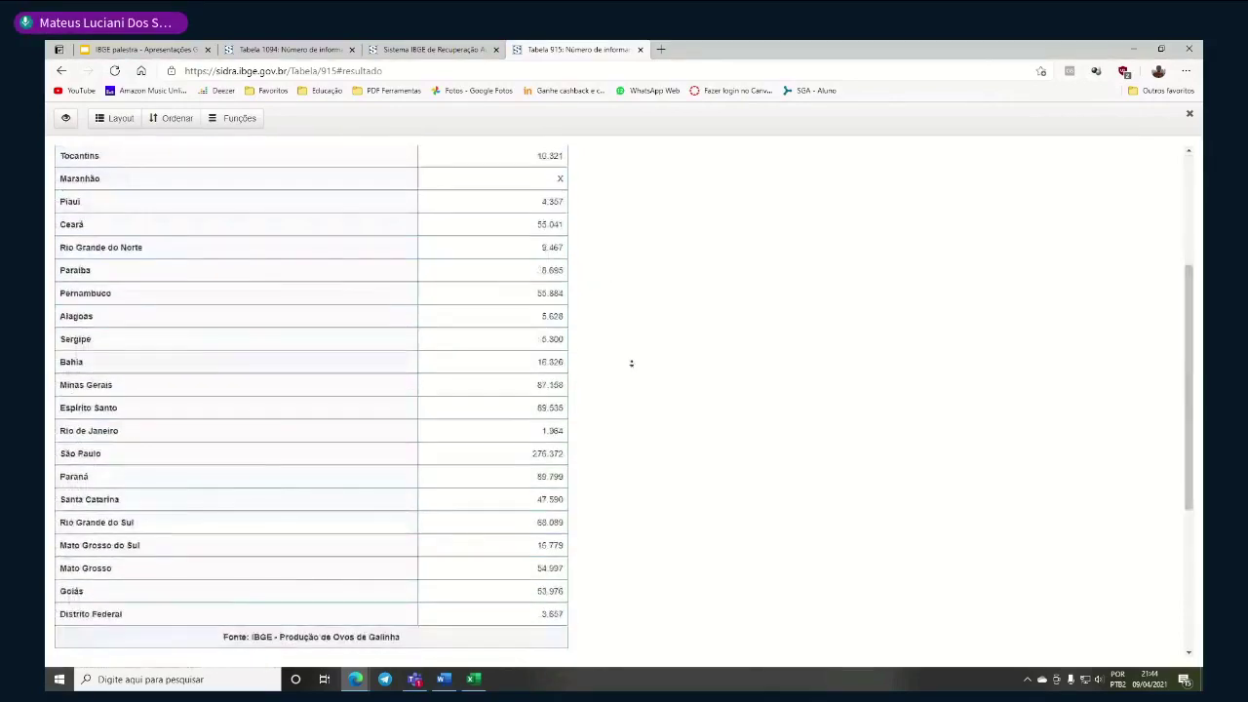
scroll(644, 459, down, 2)
scroll(501, 264, up, 5)
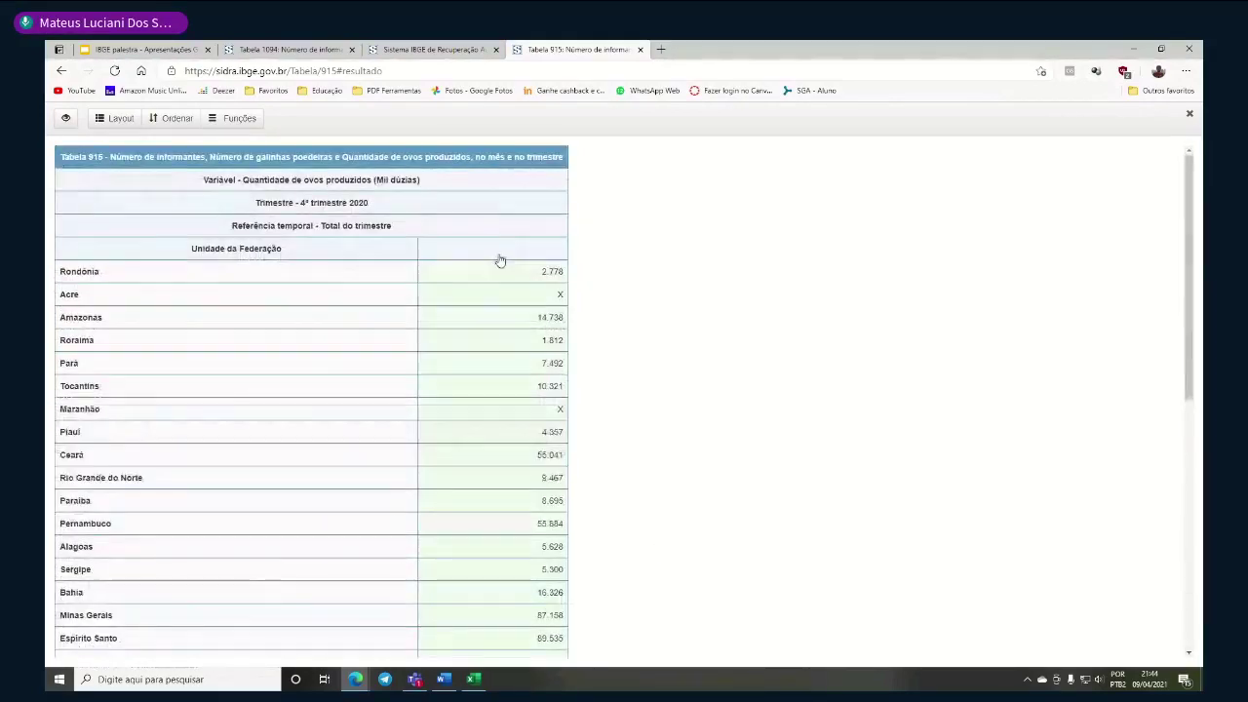
click(501, 262)
click(170, 118)
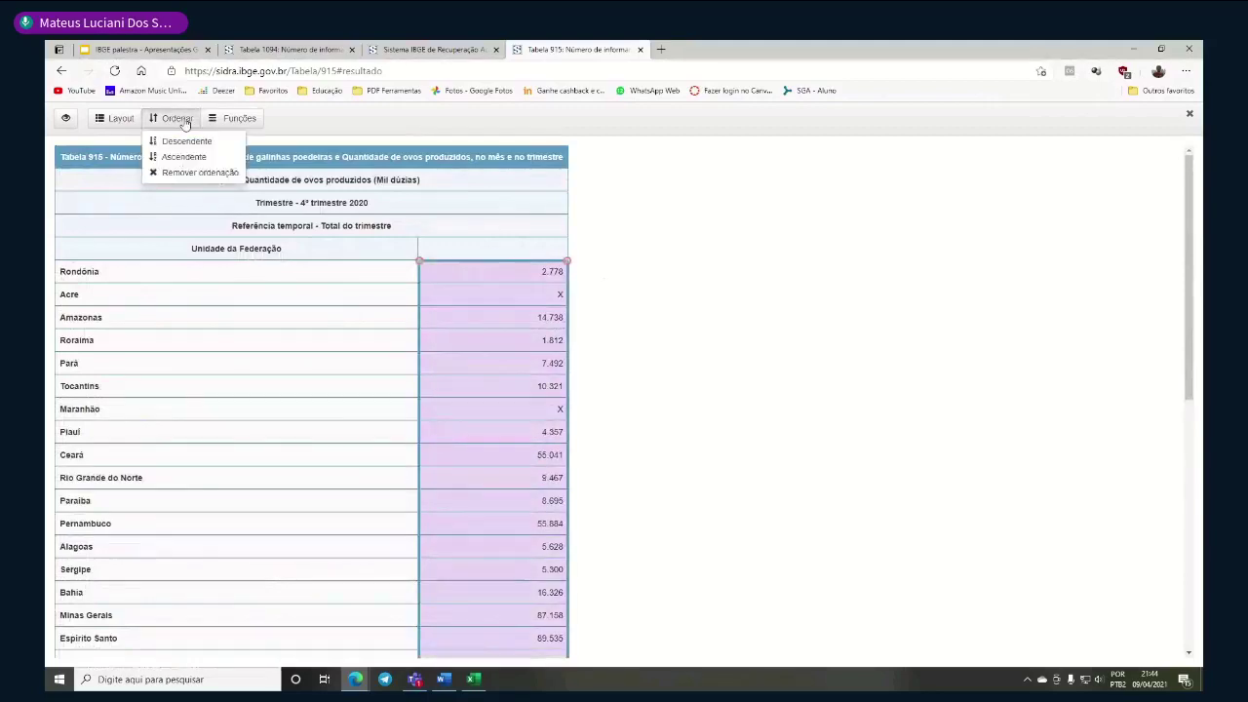
click(176, 136)
scroll(570, 293, down, 2)
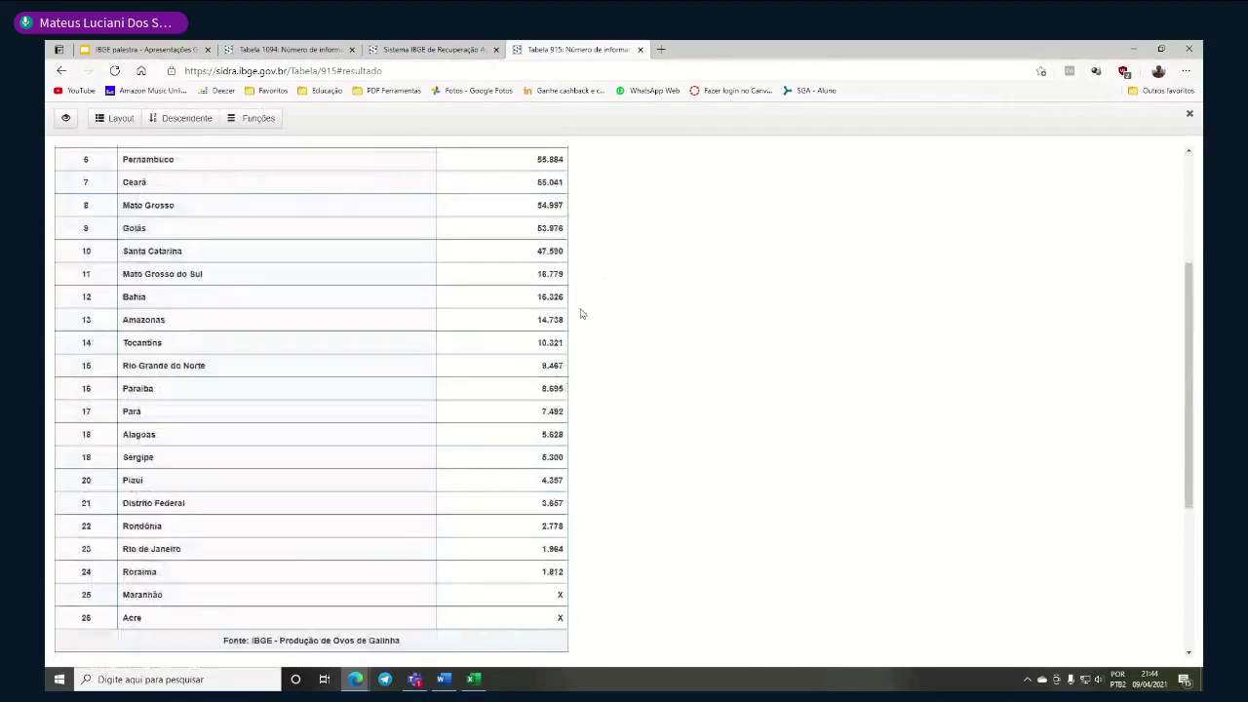
scroll(483, 378, up, 2)
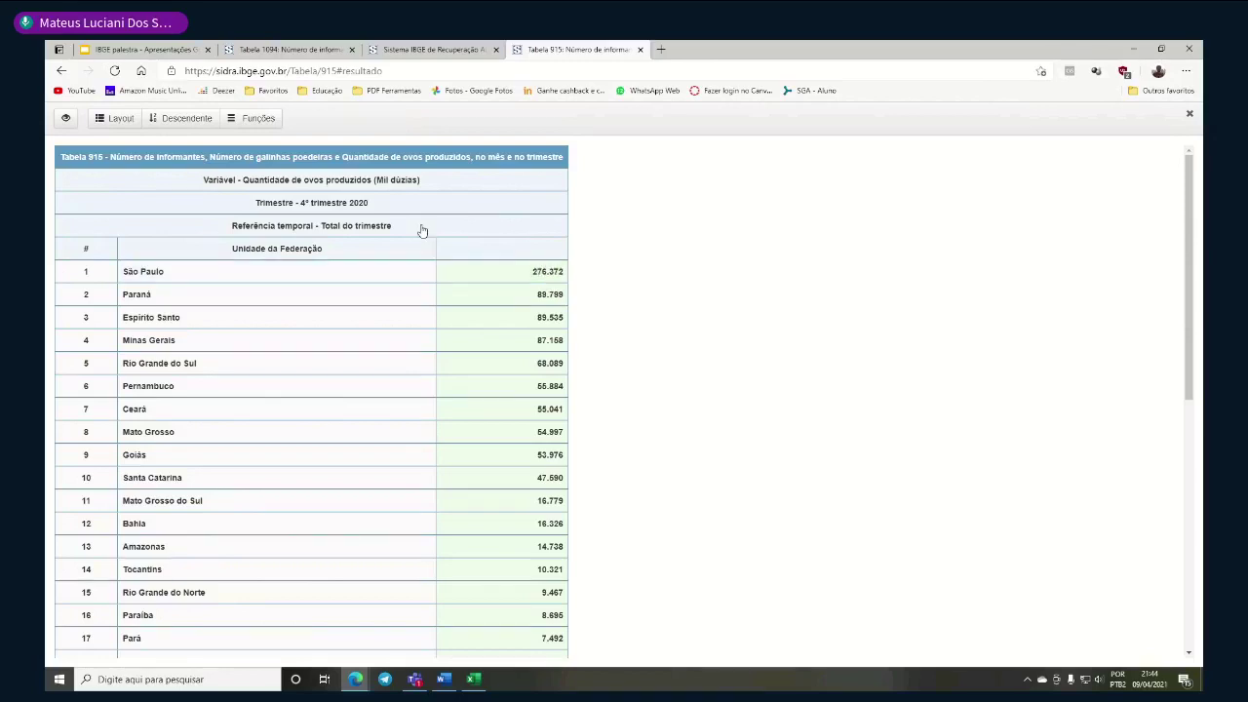
scroll(672, 318, down, 5)
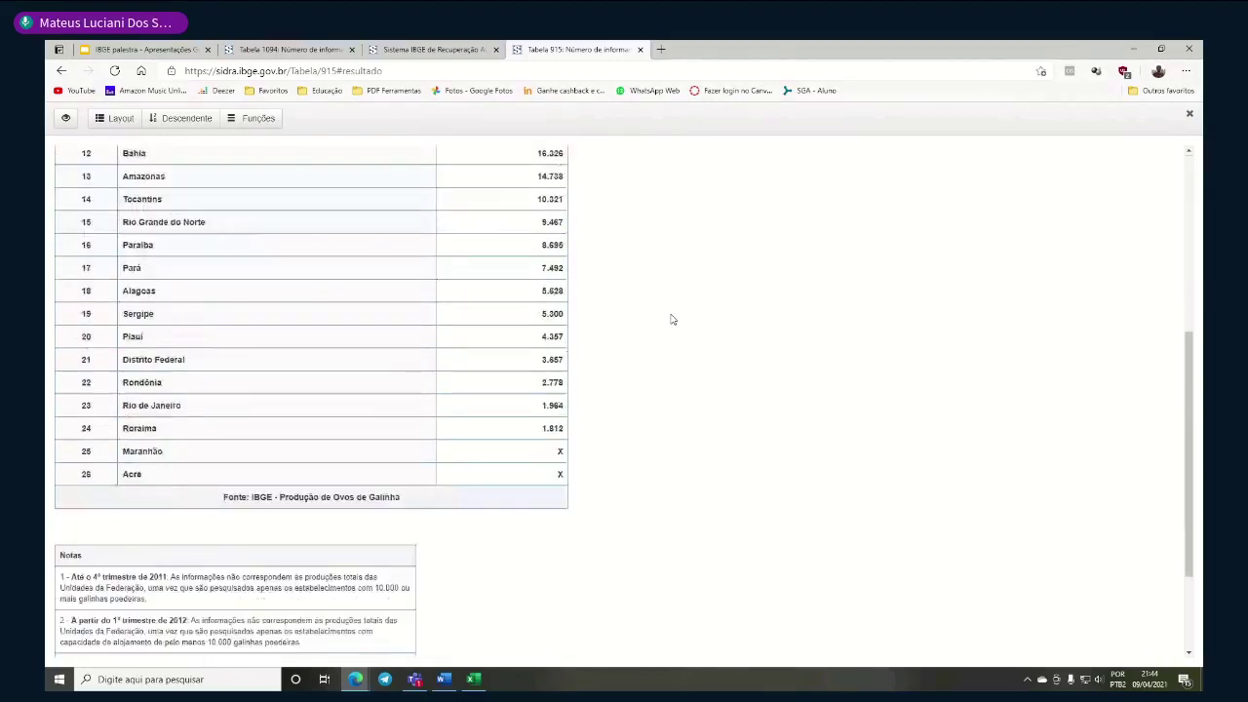
scroll(669, 336, up, 5)
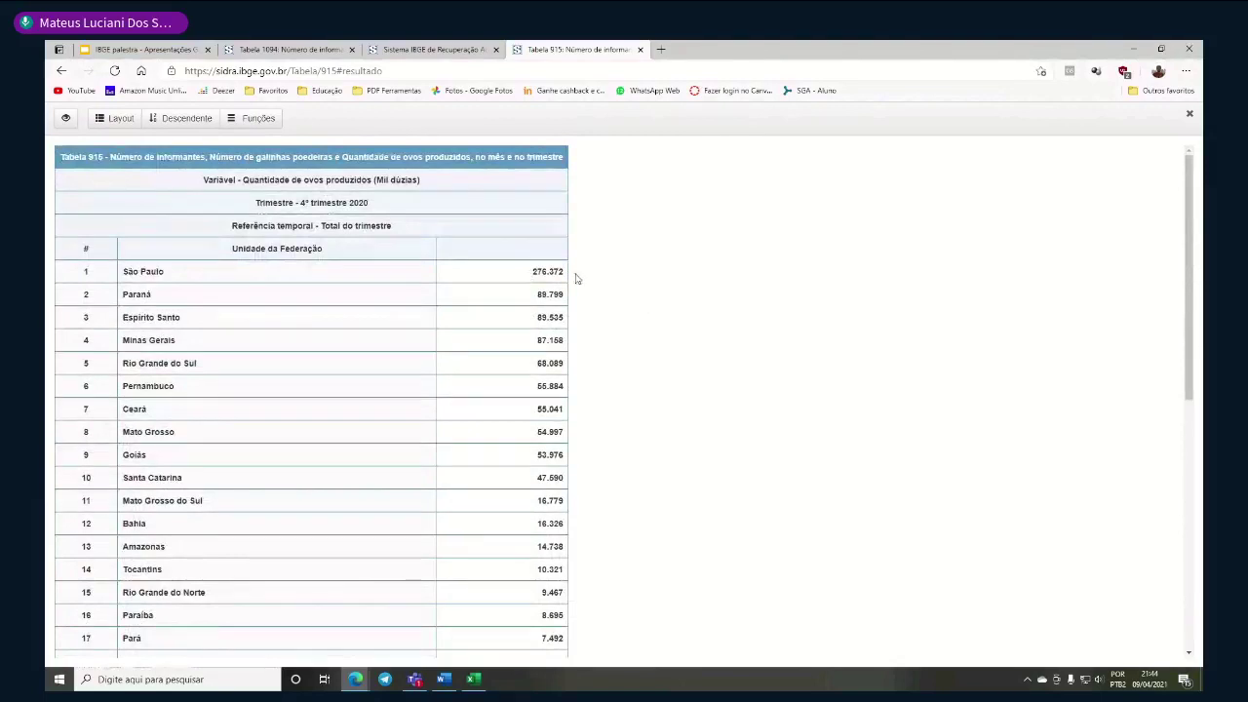
Select São Paulo's value and calculate its approximate difference to Paraná as 276 - 89
mouse_move(565, 274)
drag(563, 273, 437, 259)
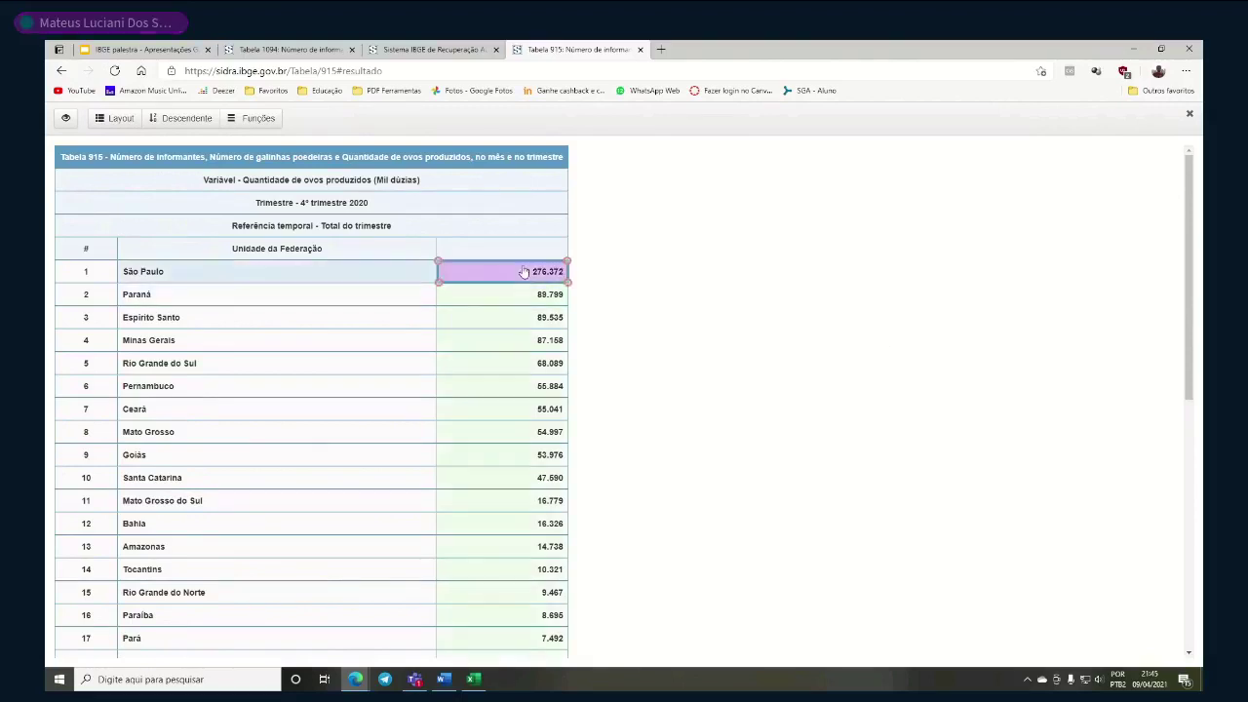
click(295, 71)
text(276 )
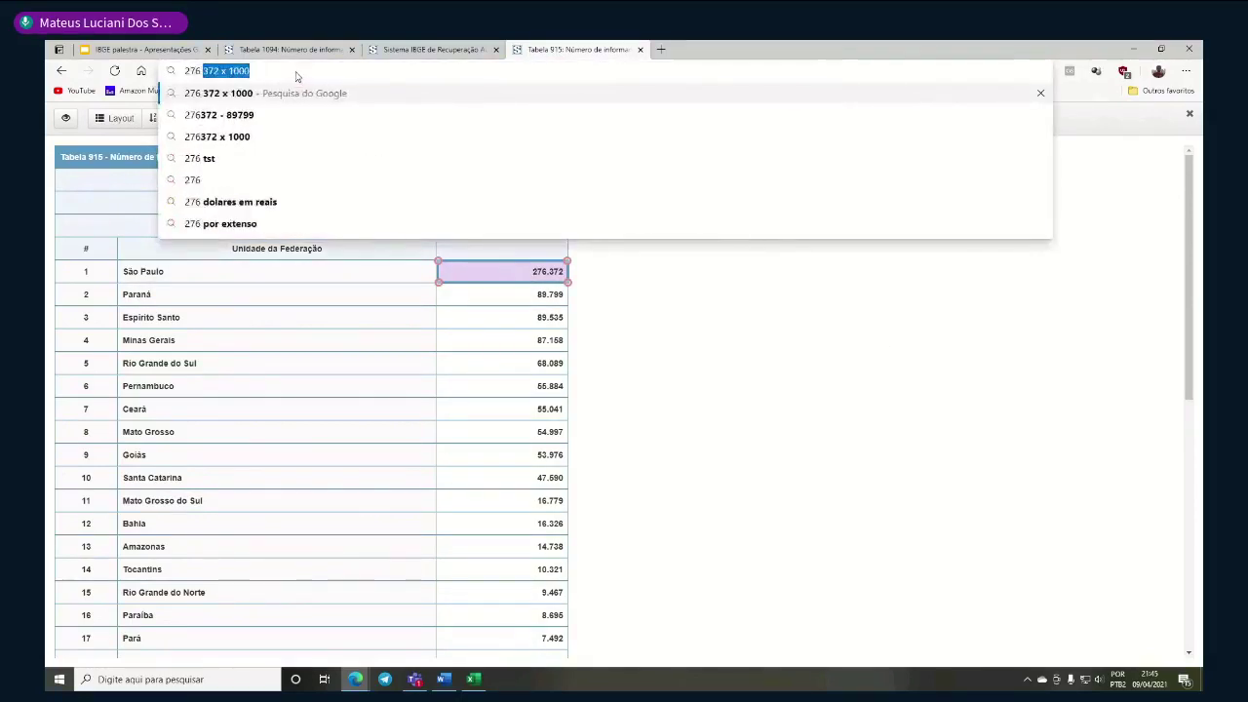
text(- 89)
key(Down)
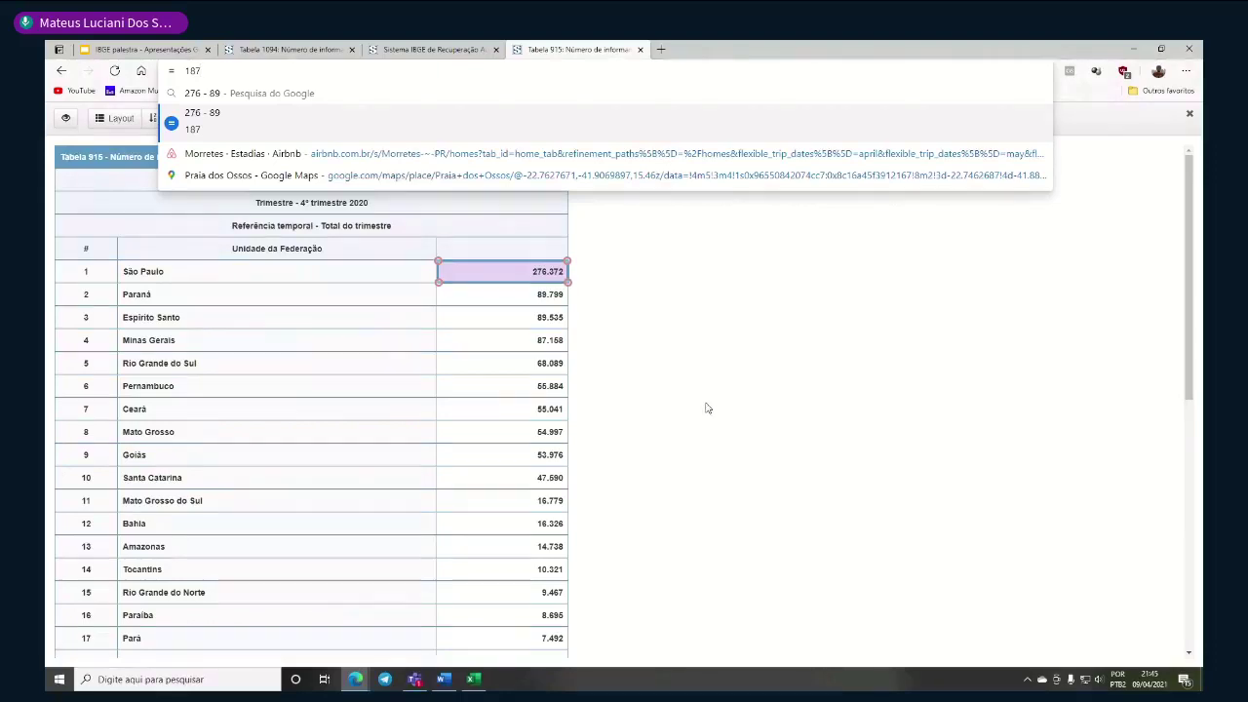
Close the calculation, return to the presentation and look back over the SIDRA slides for Exercícios 2 to 4
key(Escape)
key(ctrl+l)
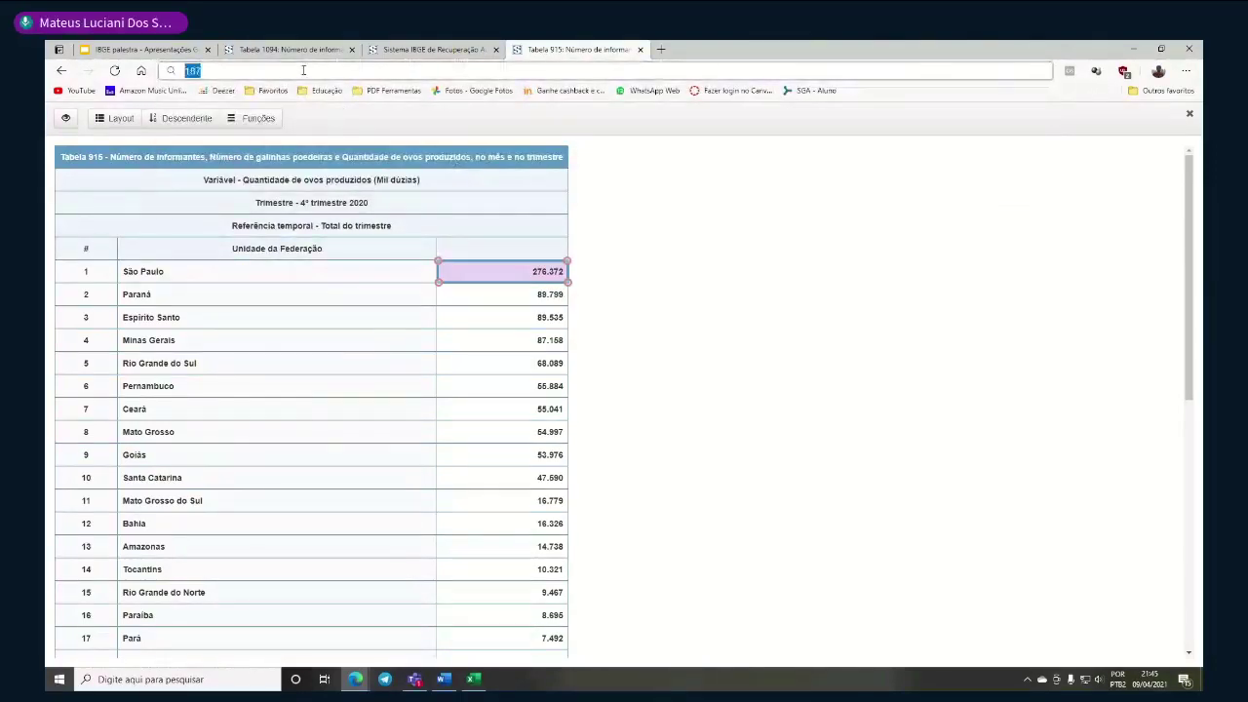
click(137, 49)
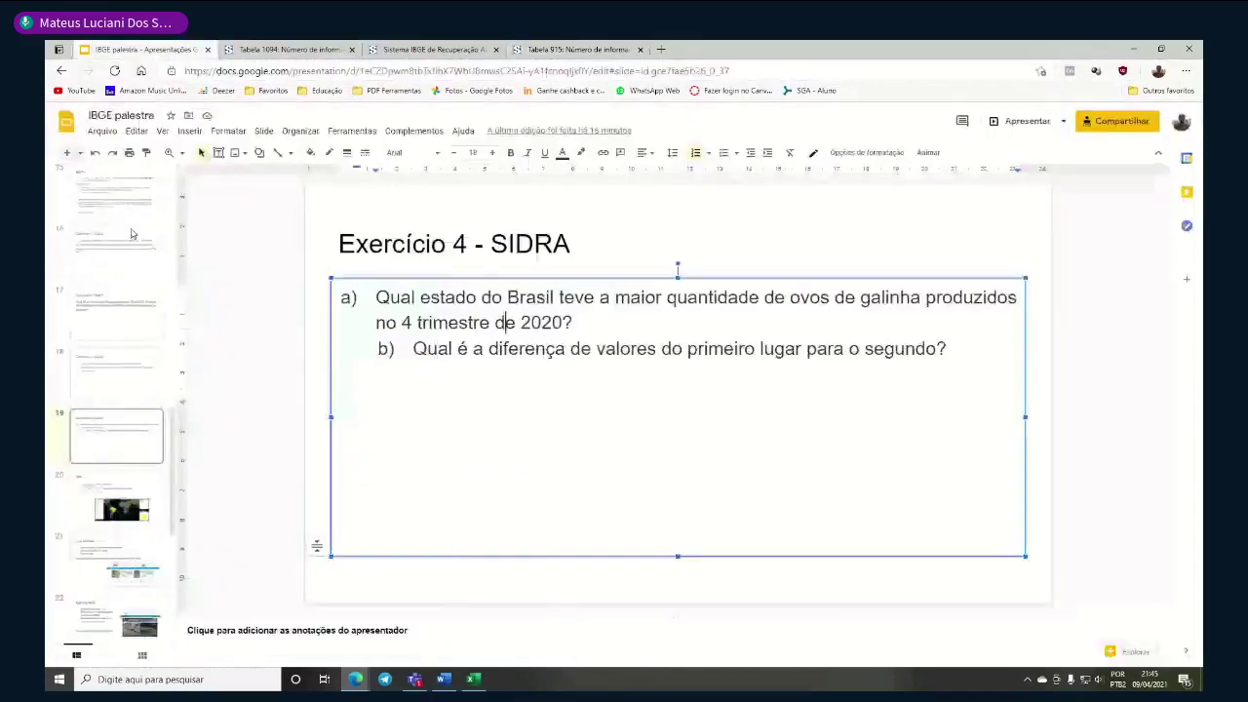
click(100, 388)
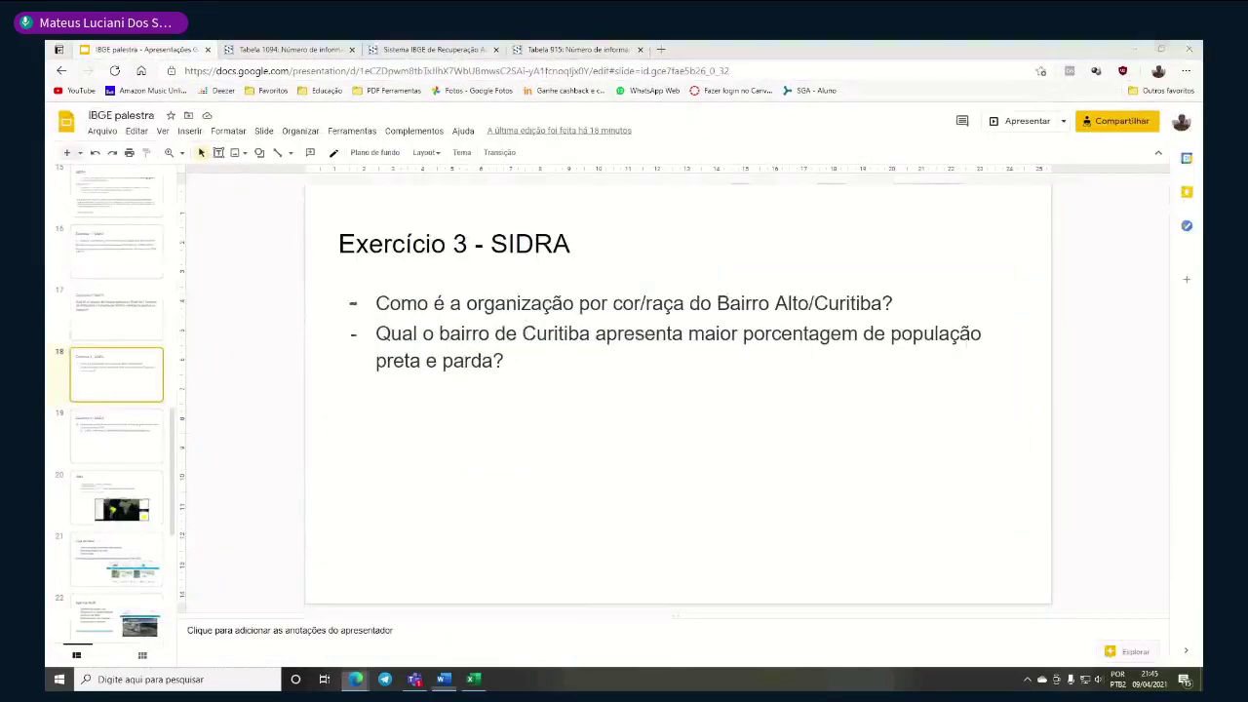
key(Down)
key(Up)
key(Up)
key(Up)
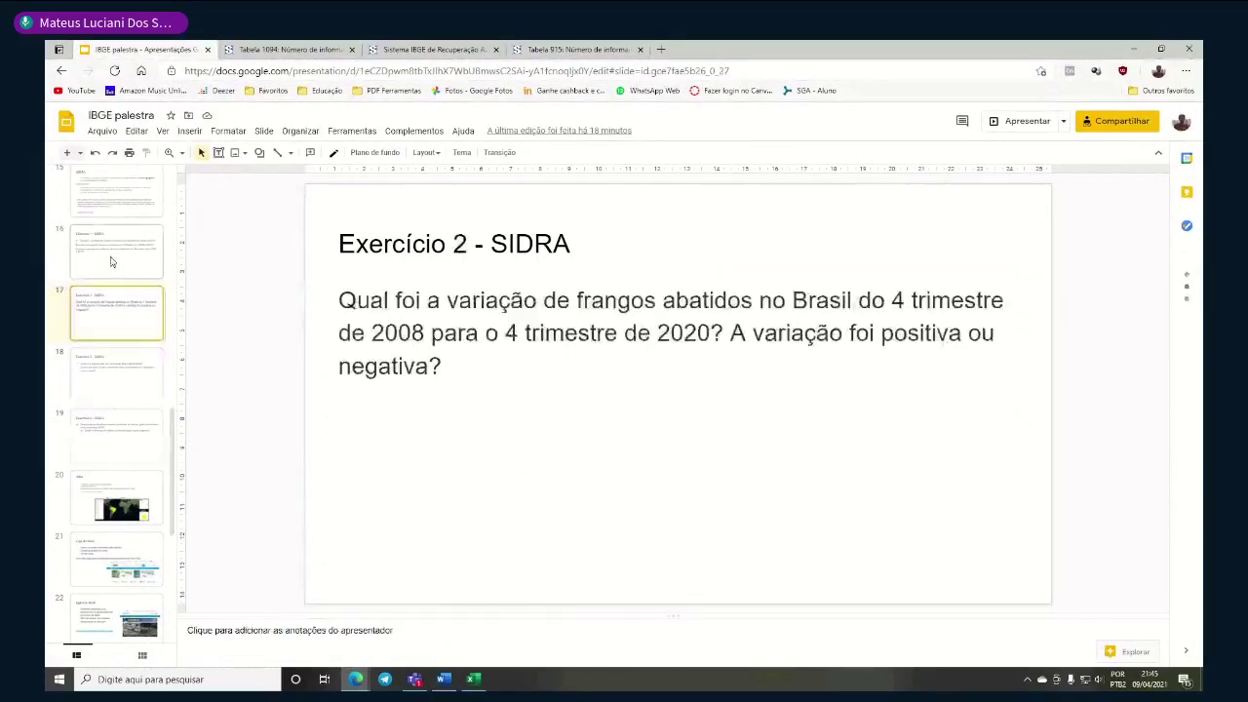
key(Down)
key(Down)
key(Down)
Go back to tabela 915 and look through the egg production ranking by Unidade da Federação
click(575, 49)
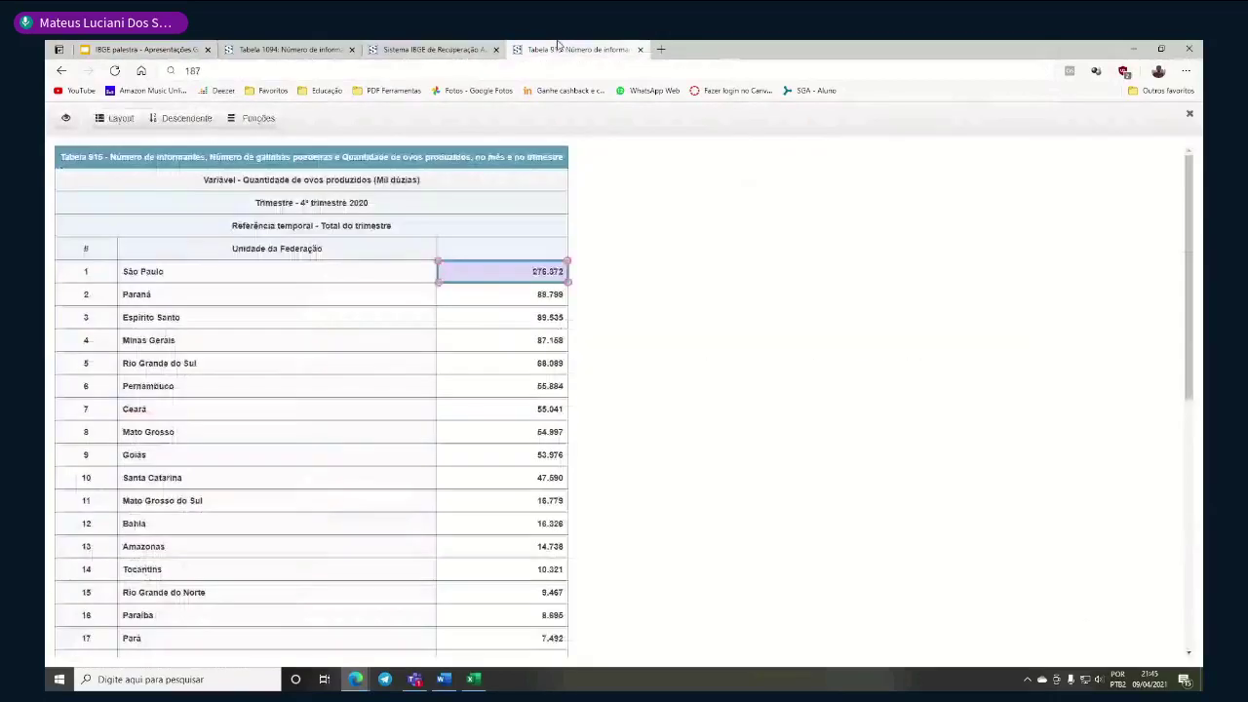
scroll(666, 231, down, 3)
scroll(666, 231, down, 3)
scroll(667, 231, up, 10)
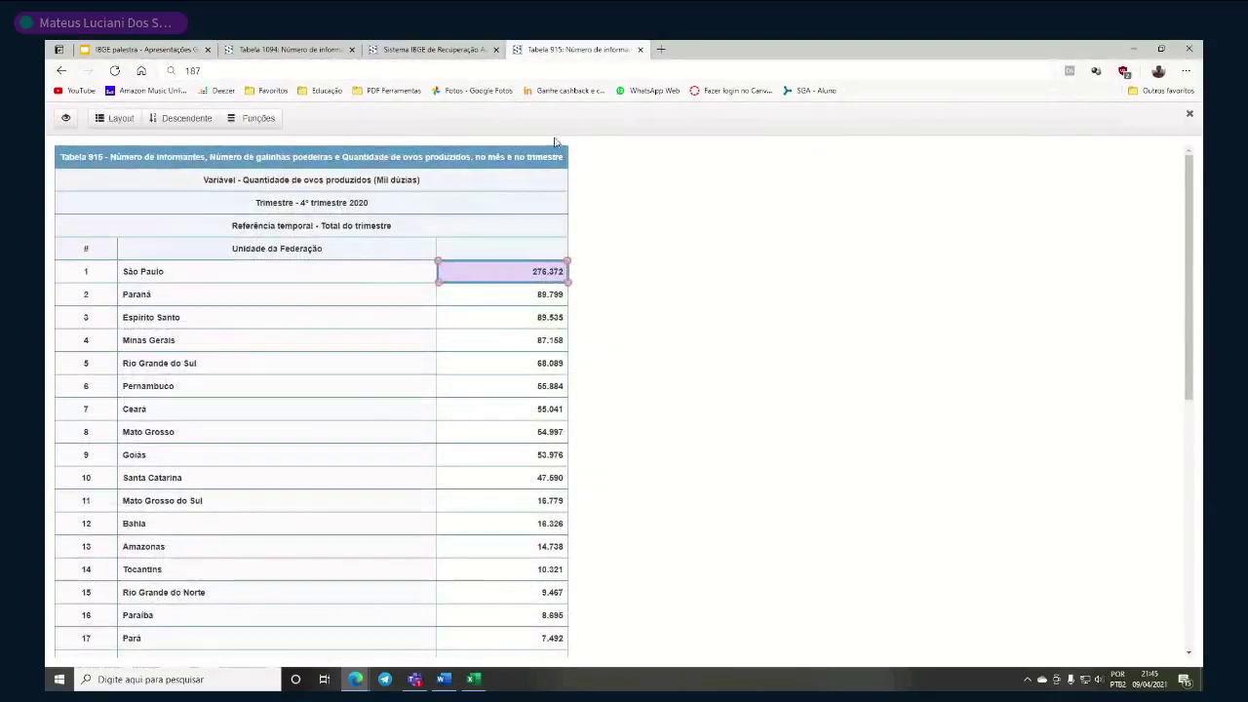
Switch to the SIDRA Acervo page, open the SIDRA home page from there and look over its full contents
click(478, 49)
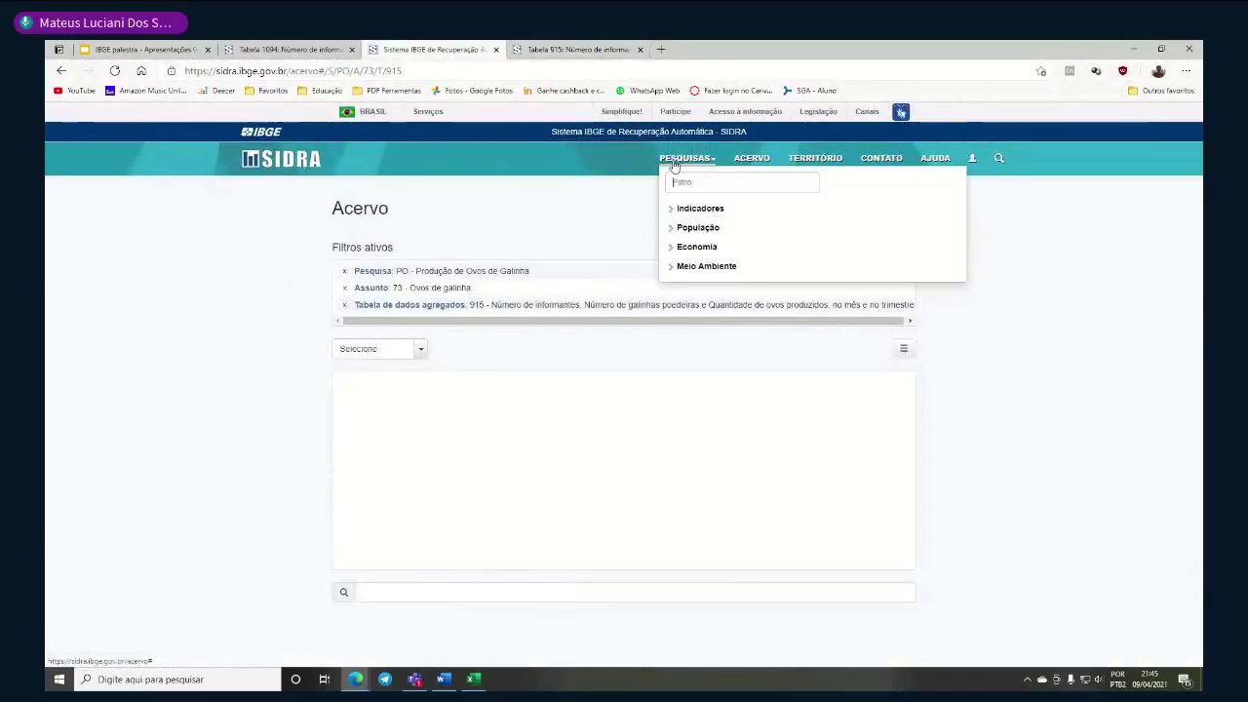
double_click(478, 218)
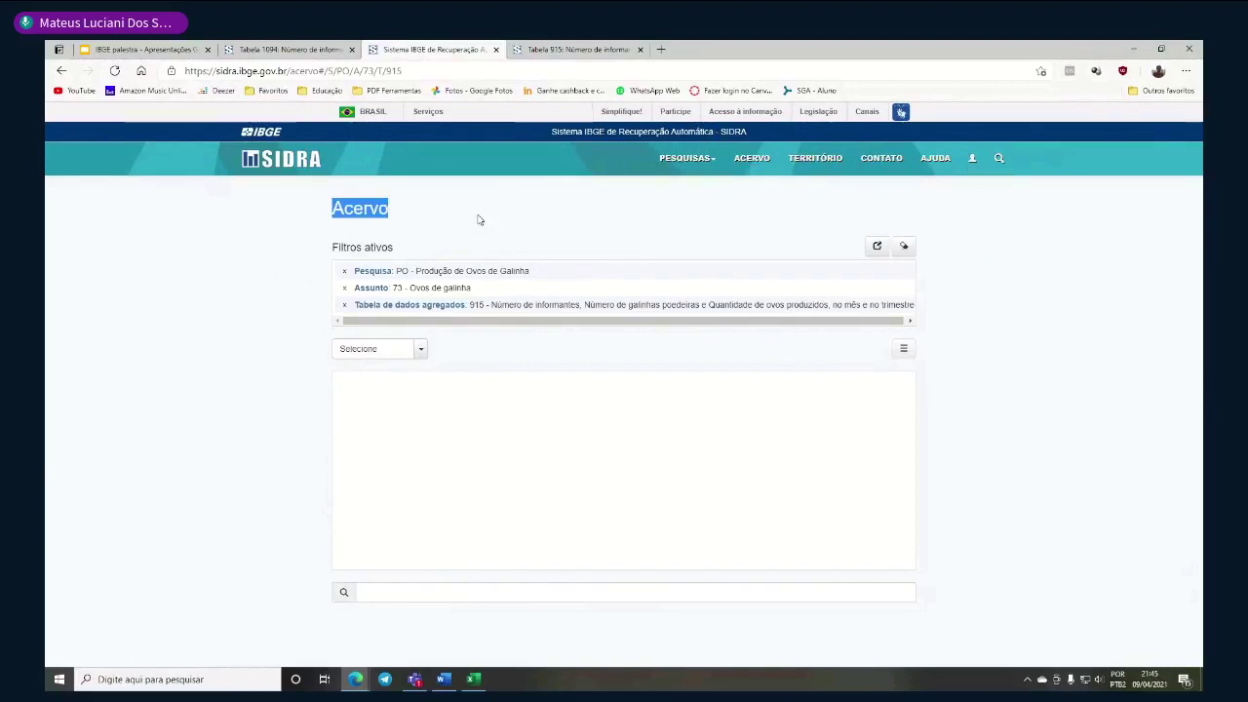
click(449, 210)
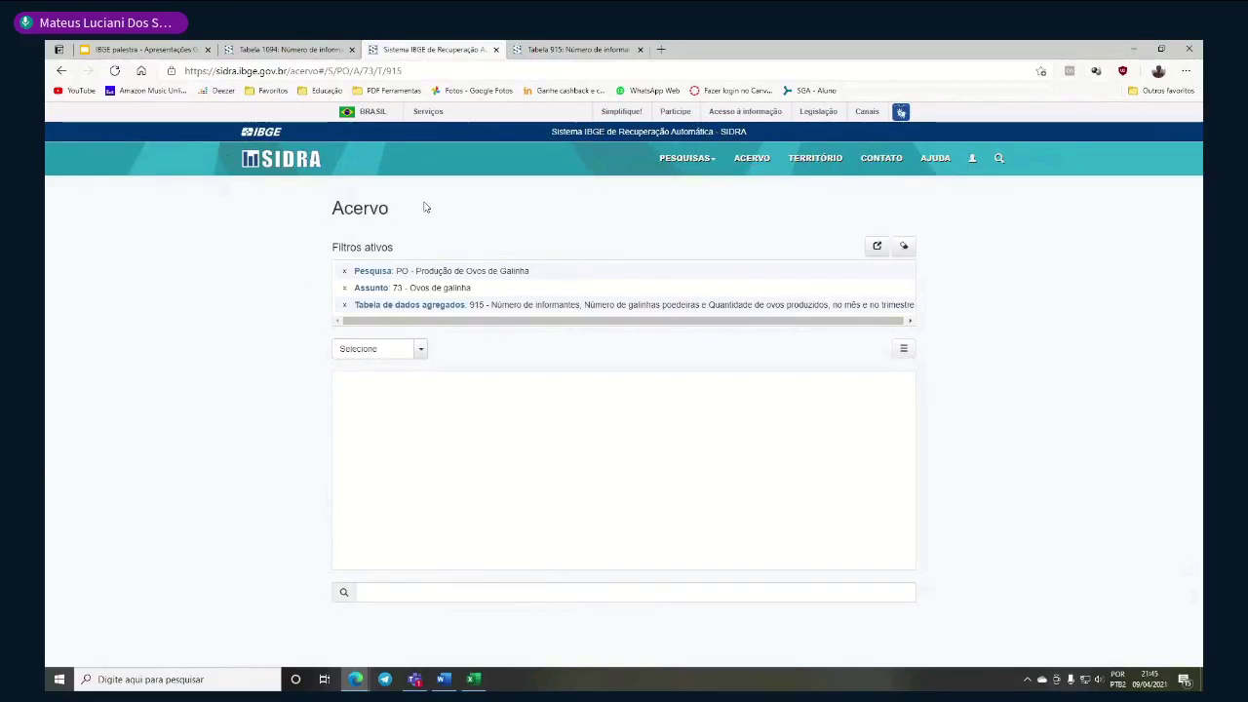
drag(316, 214, 432, 204)
click(455, 219)
click(280, 171)
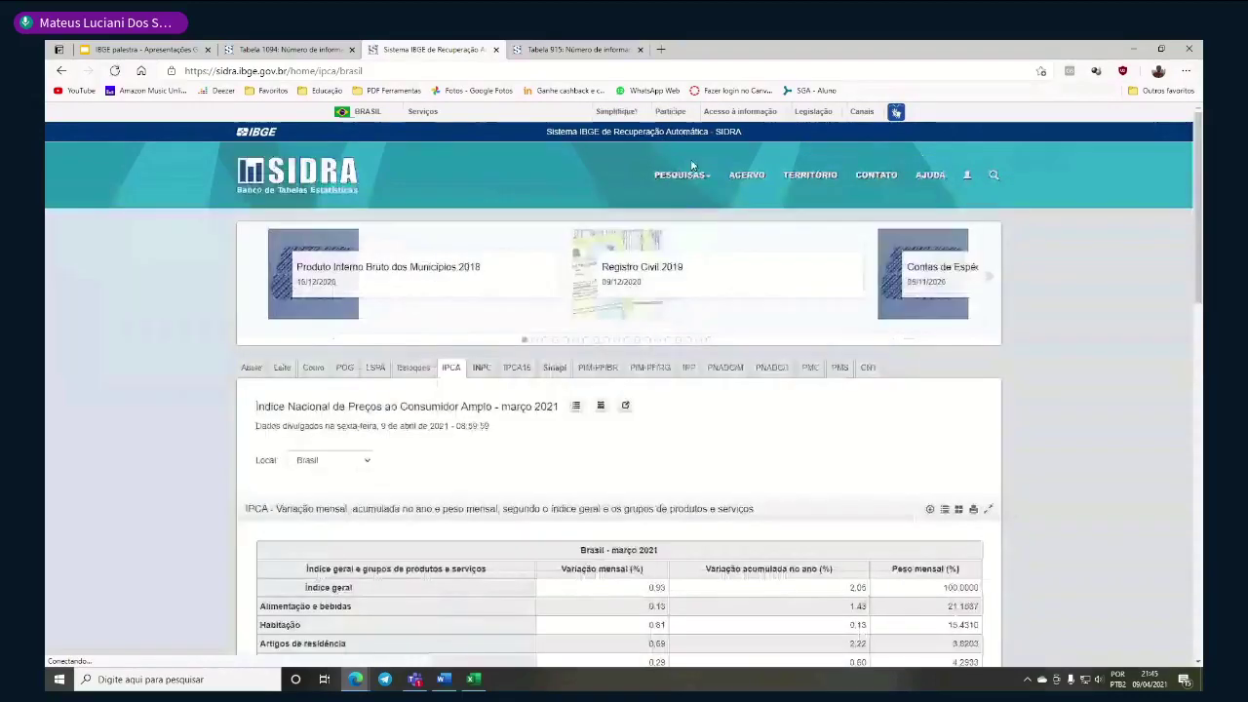
scroll(158, 527, down, 15)
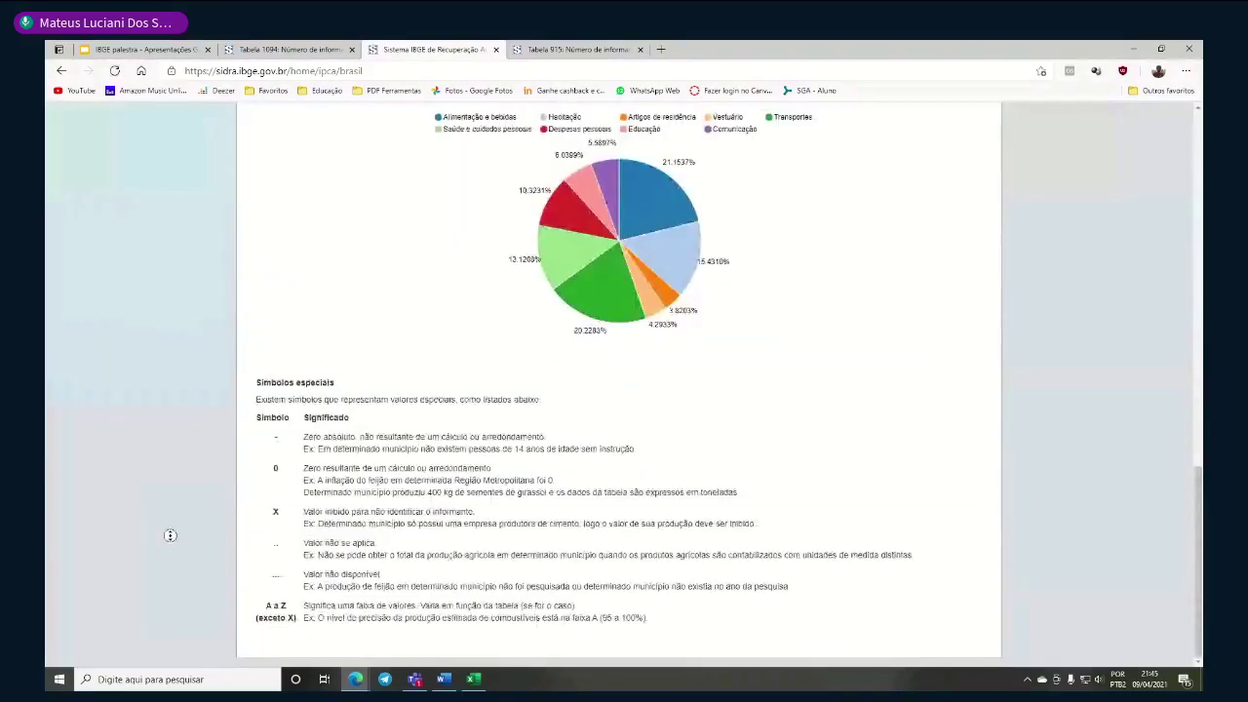
scroll(170, 535, up, 15)
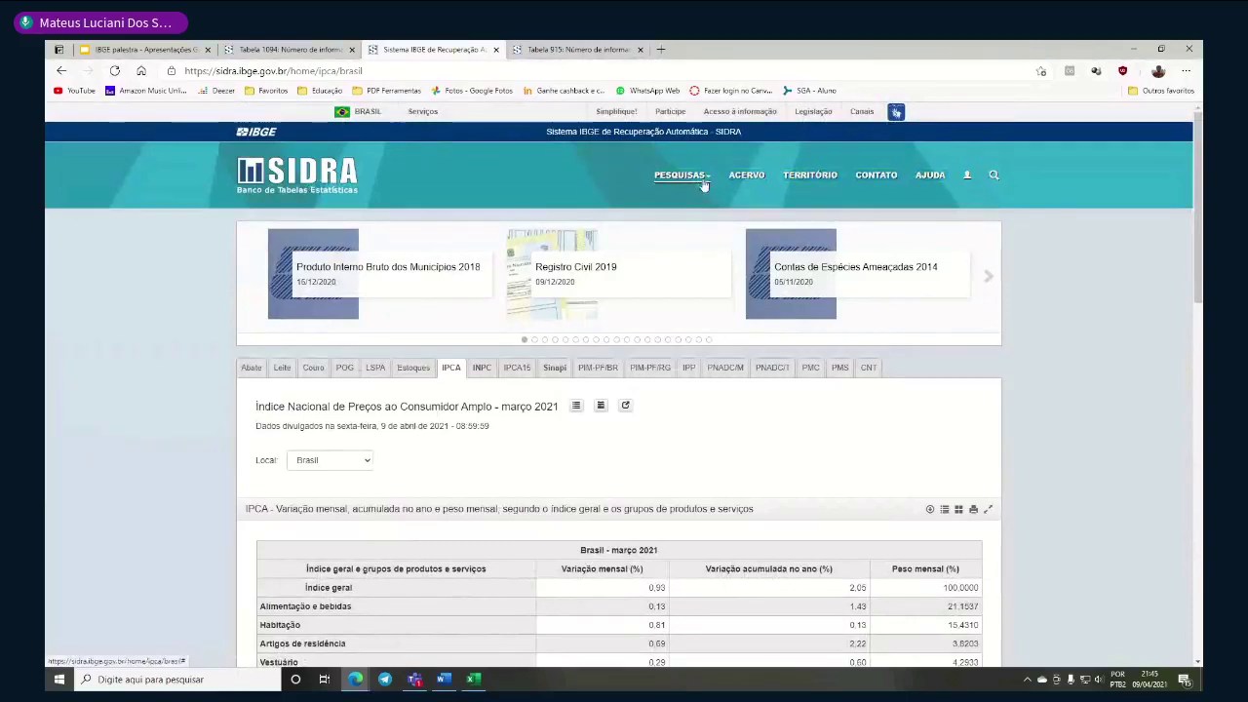
Open the Acervo without active filters, check the available filter types and browse the list of pesquisas
click(747, 178)
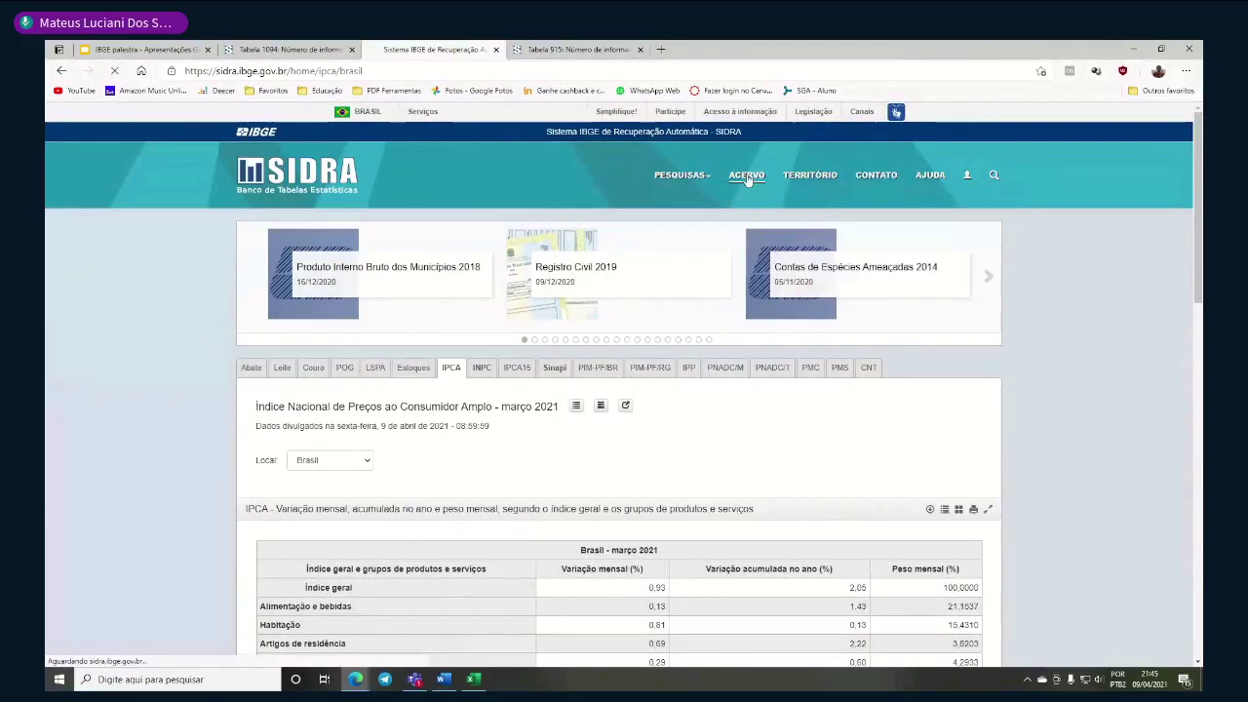
scroll(412, 340, down, 5)
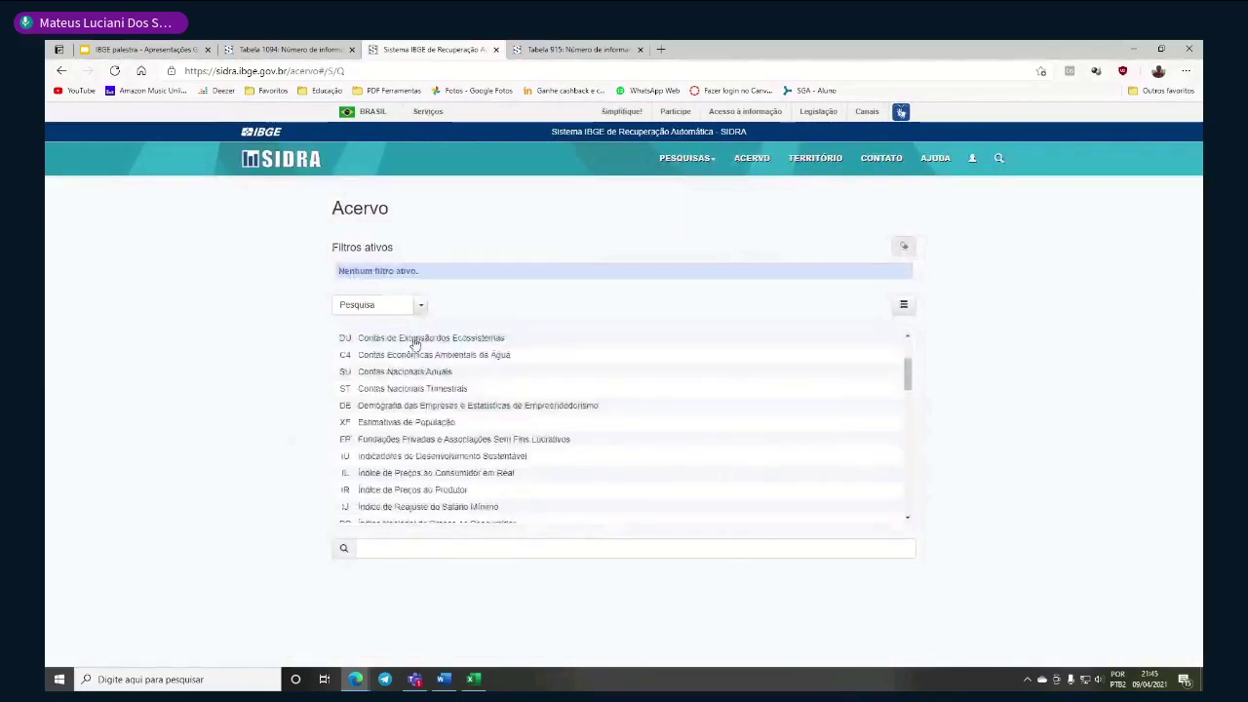
click(341, 305)
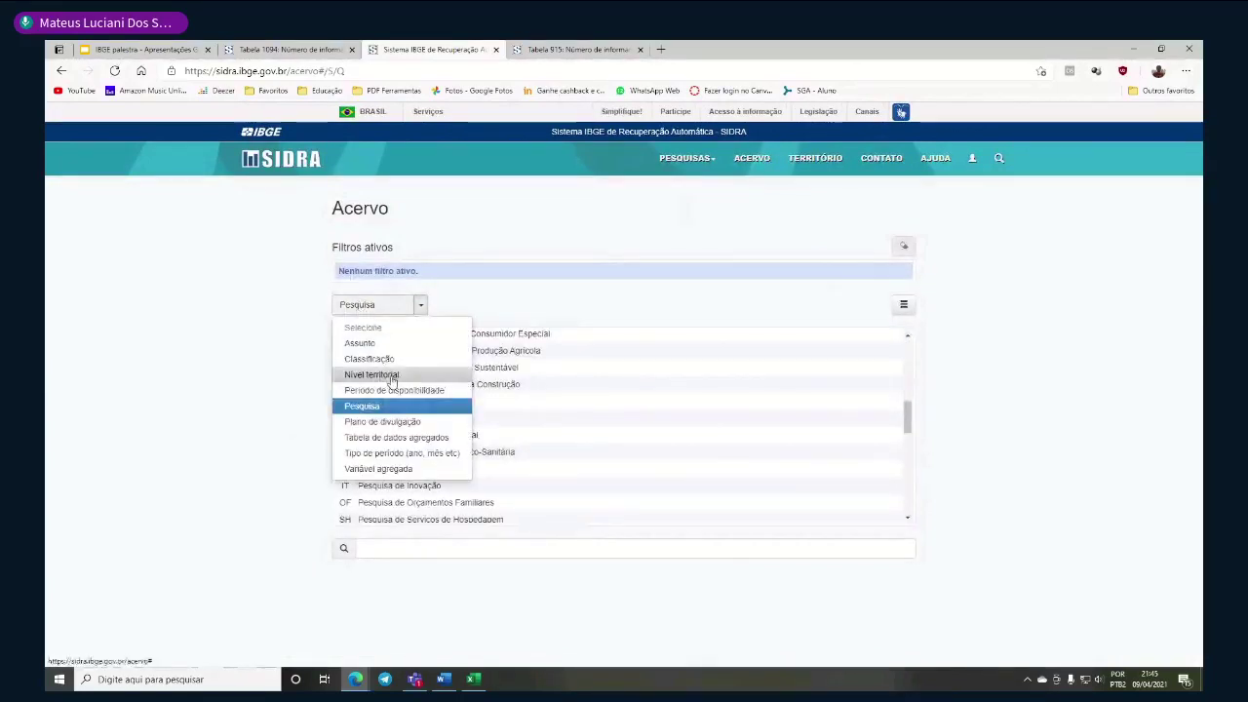
scroll(463, 440, down, 10)
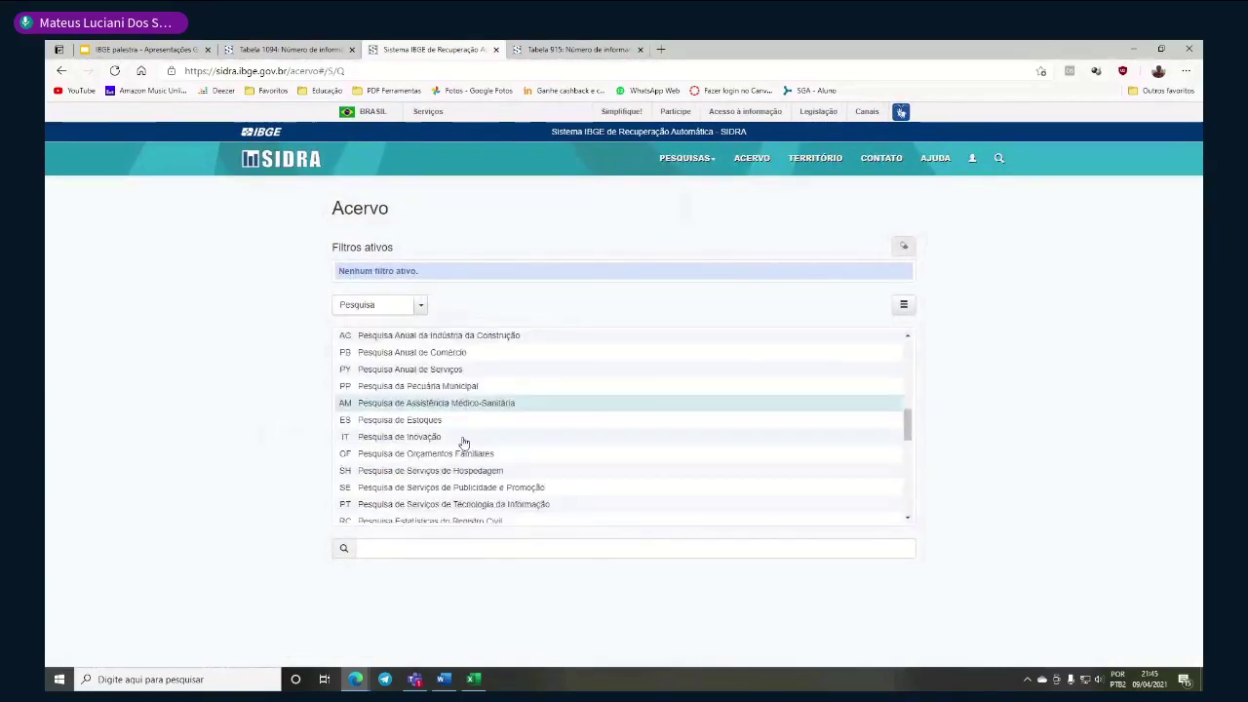
scroll(479, 429, down, 3)
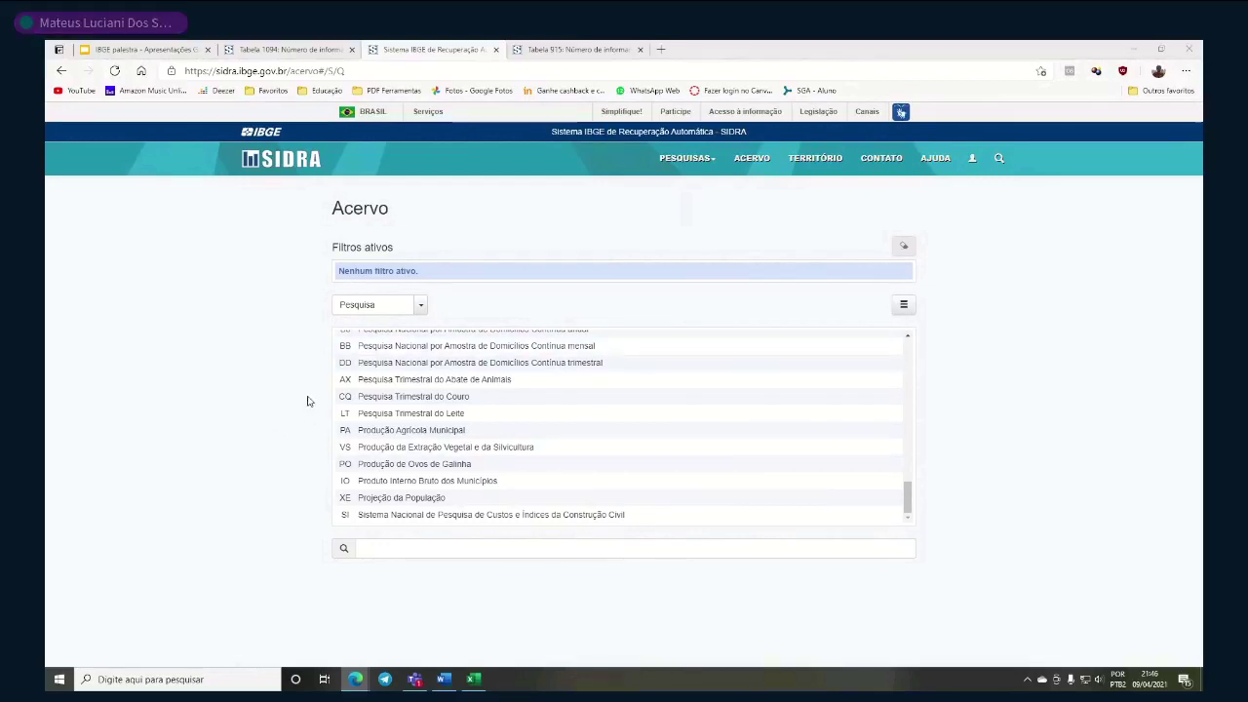
scroll(544, 457, up, 5)
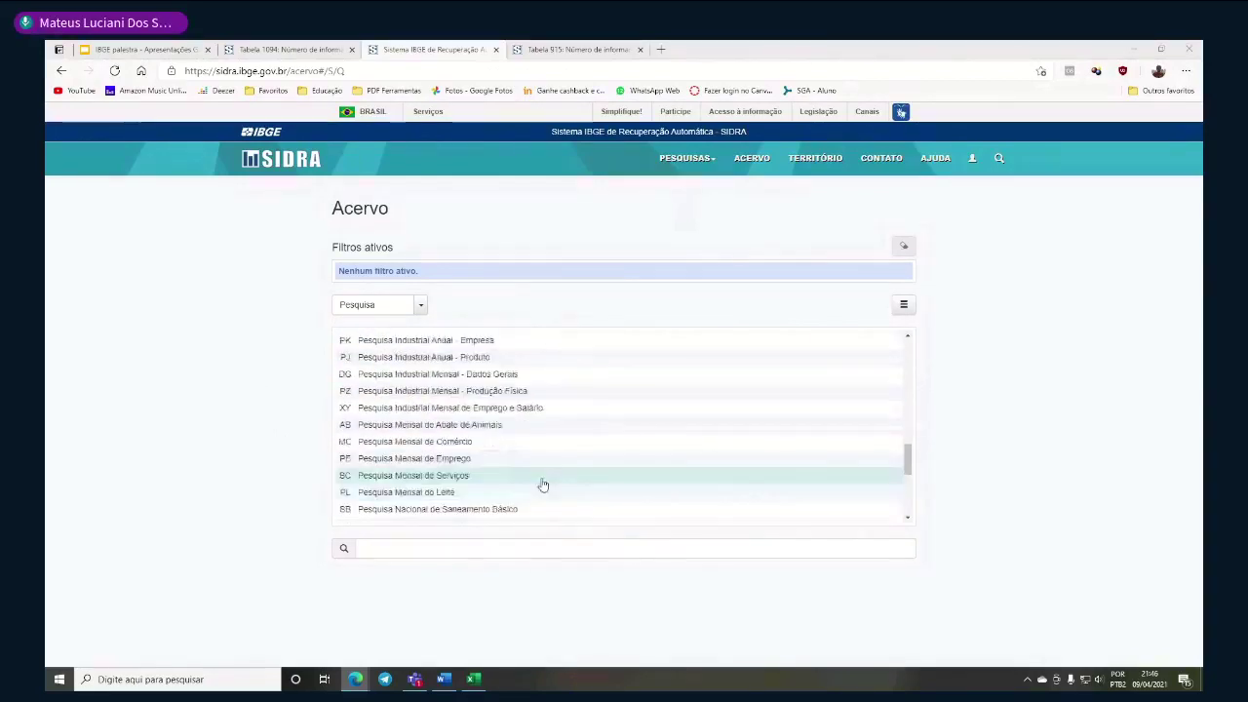
Move the presentation on to slide 20, after Exercício 4, and return to the SIDRA Acervo
click(137, 49)
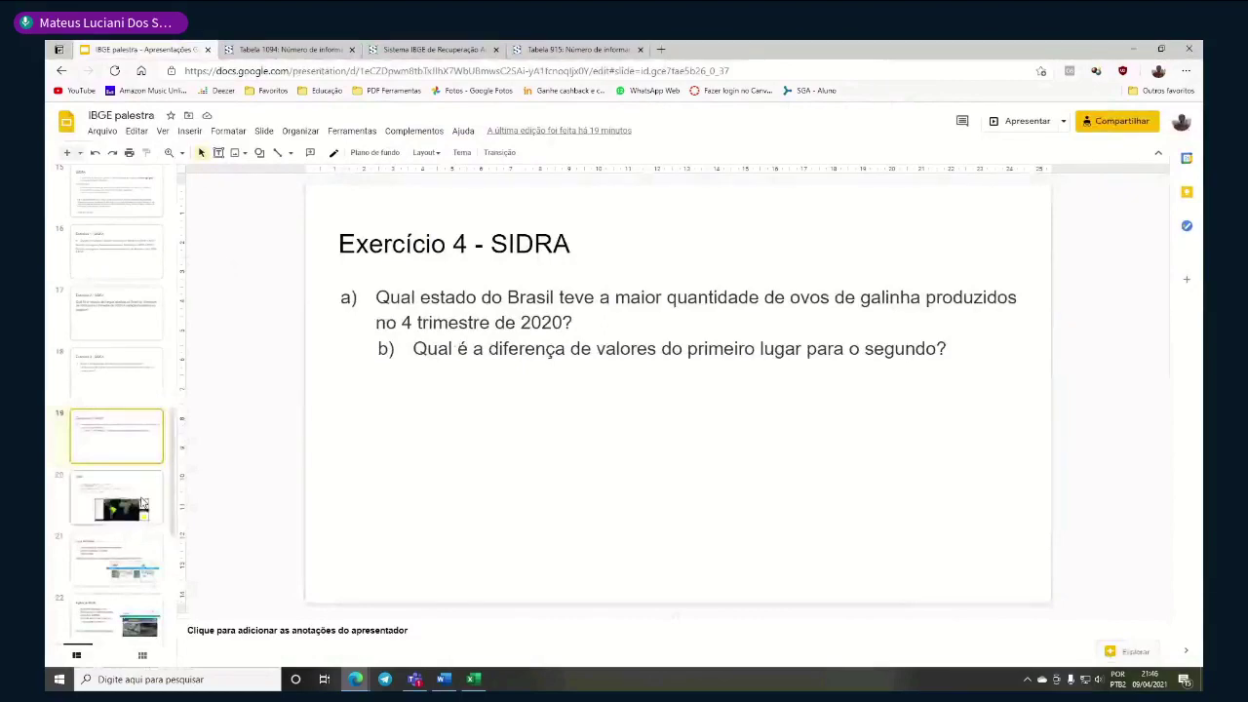
click(143, 504)
click(387, 46)
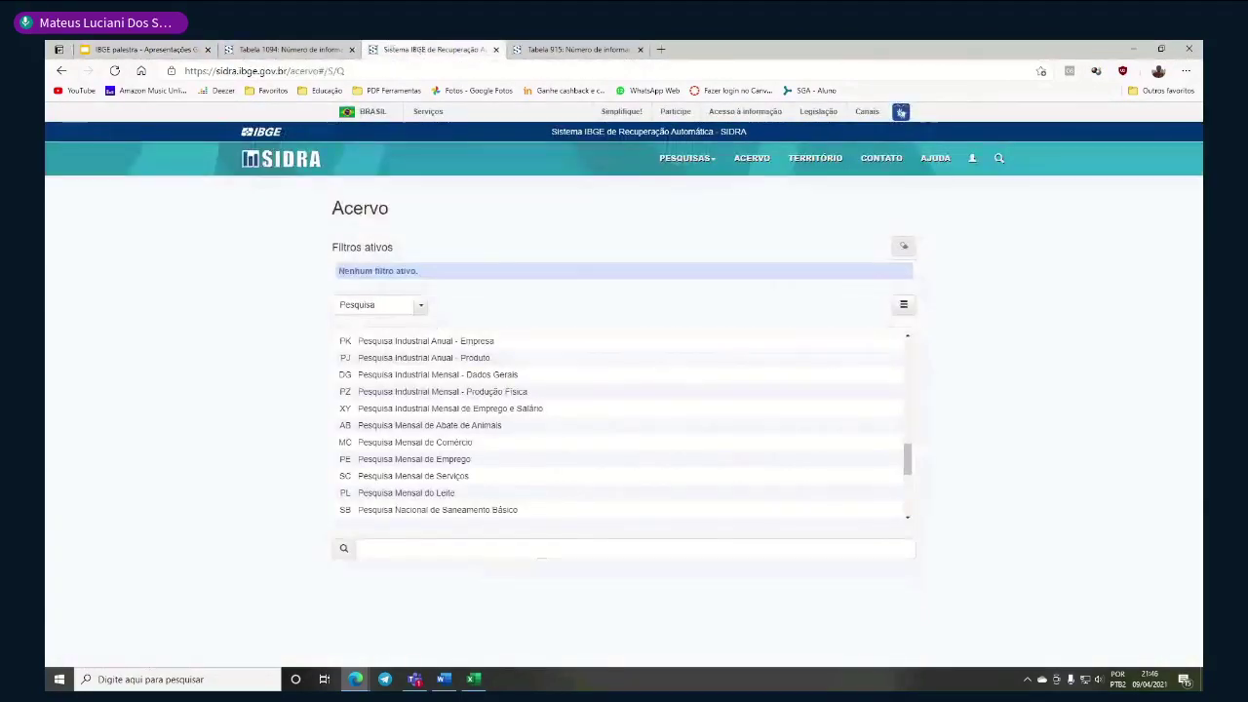
Return to the SIDRA home page and examine its indicator list and the IPCA table and chart for Brasil, março 2021
click(291, 168)
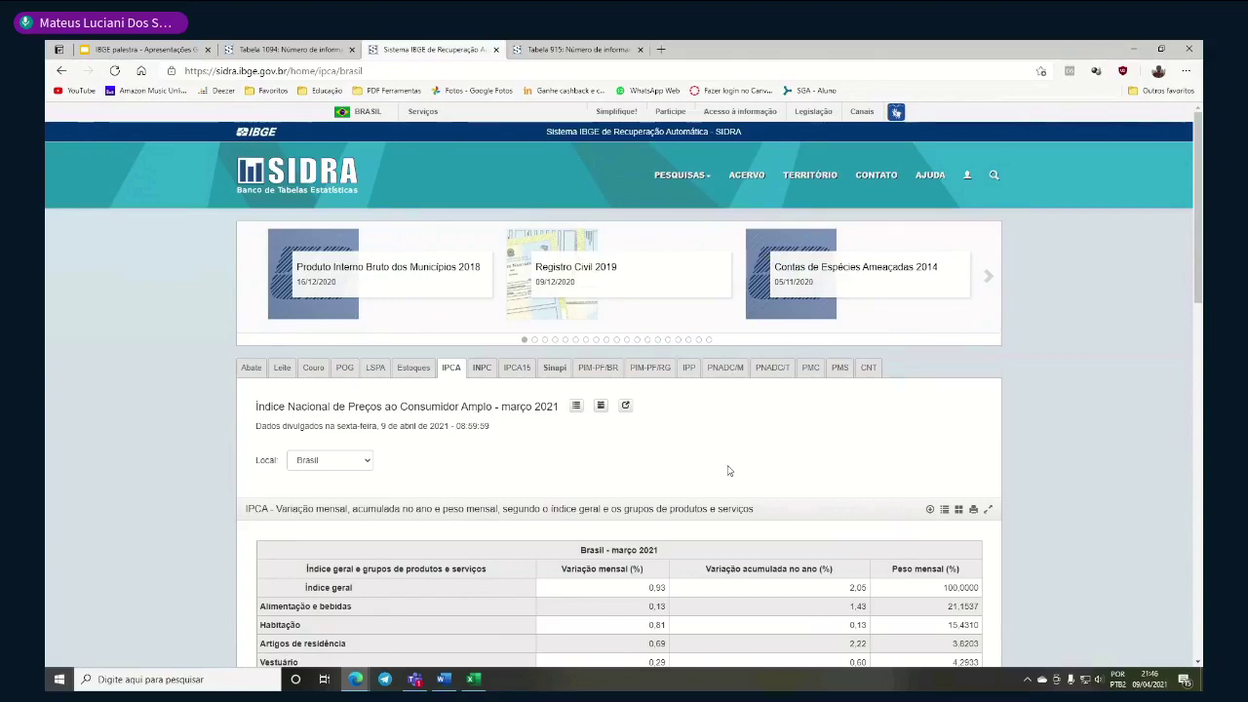
scroll(730, 468, down, 5)
scroll(584, 293, up, 6)
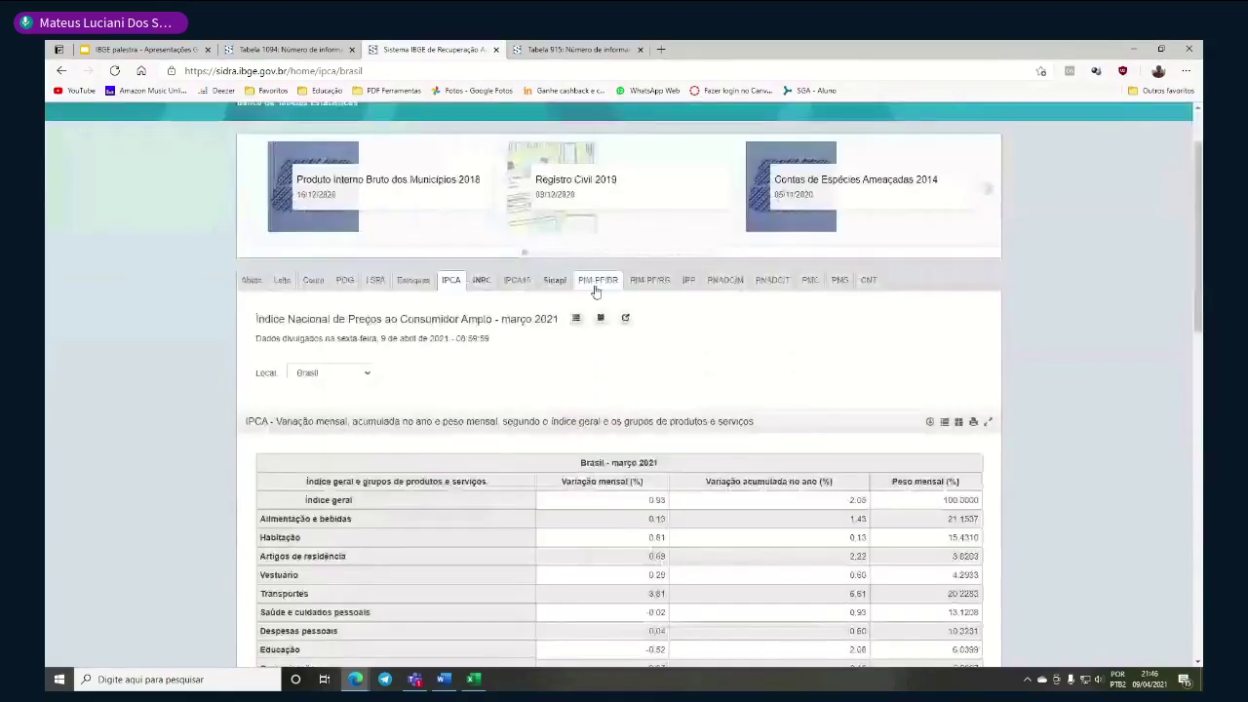
drag(240, 362, 862, 419)
click(862, 420)
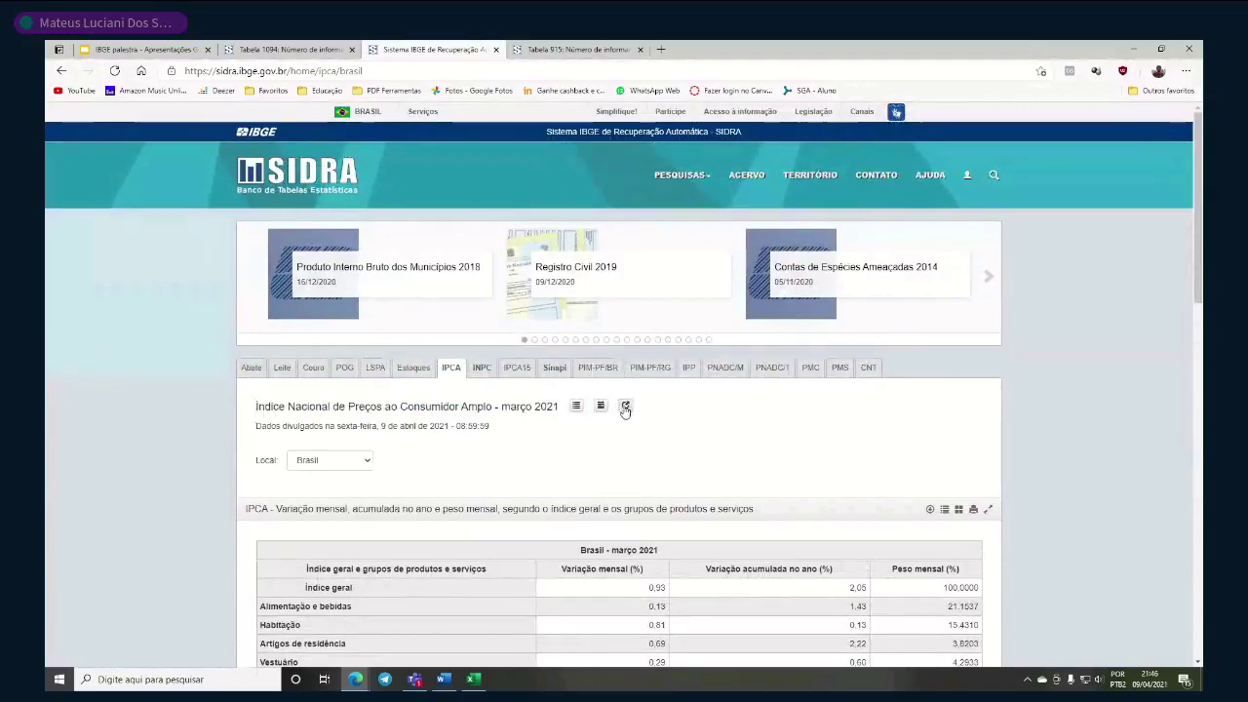
scroll(737, 405, down, 2)
scroll(738, 400, down, 8)
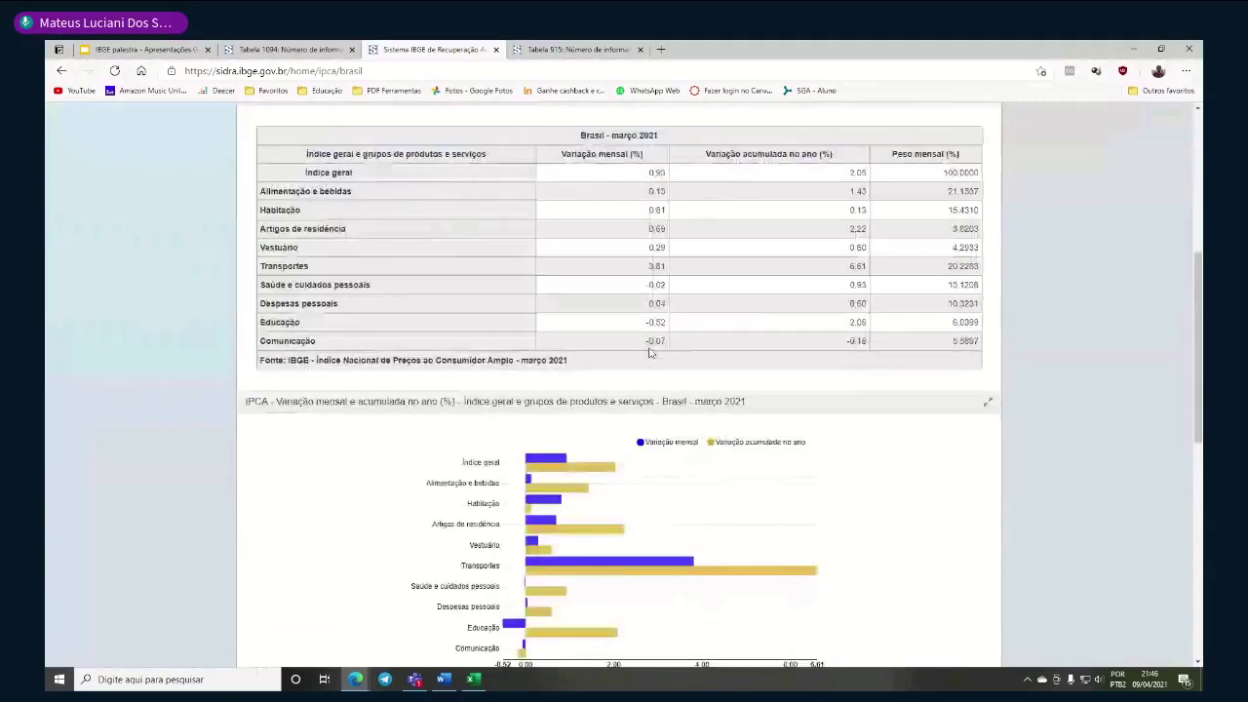
scroll(491, 317, up, 4)
scroll(490, 317, up, 10)
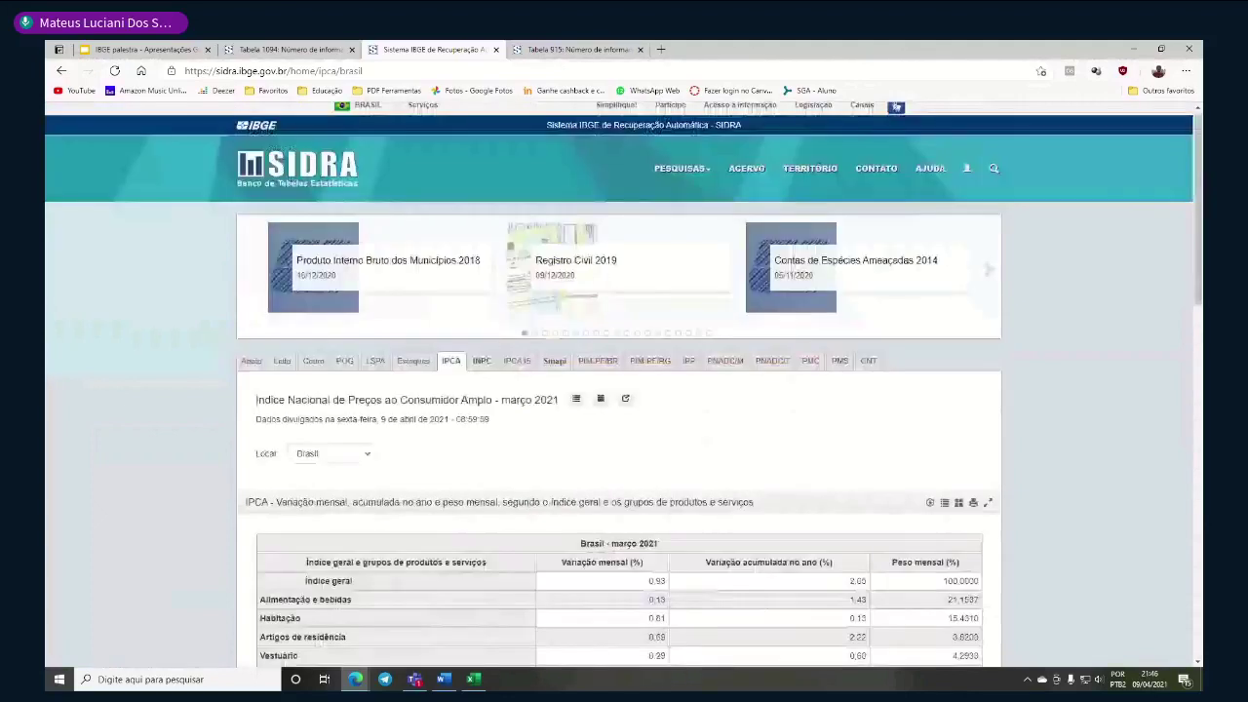